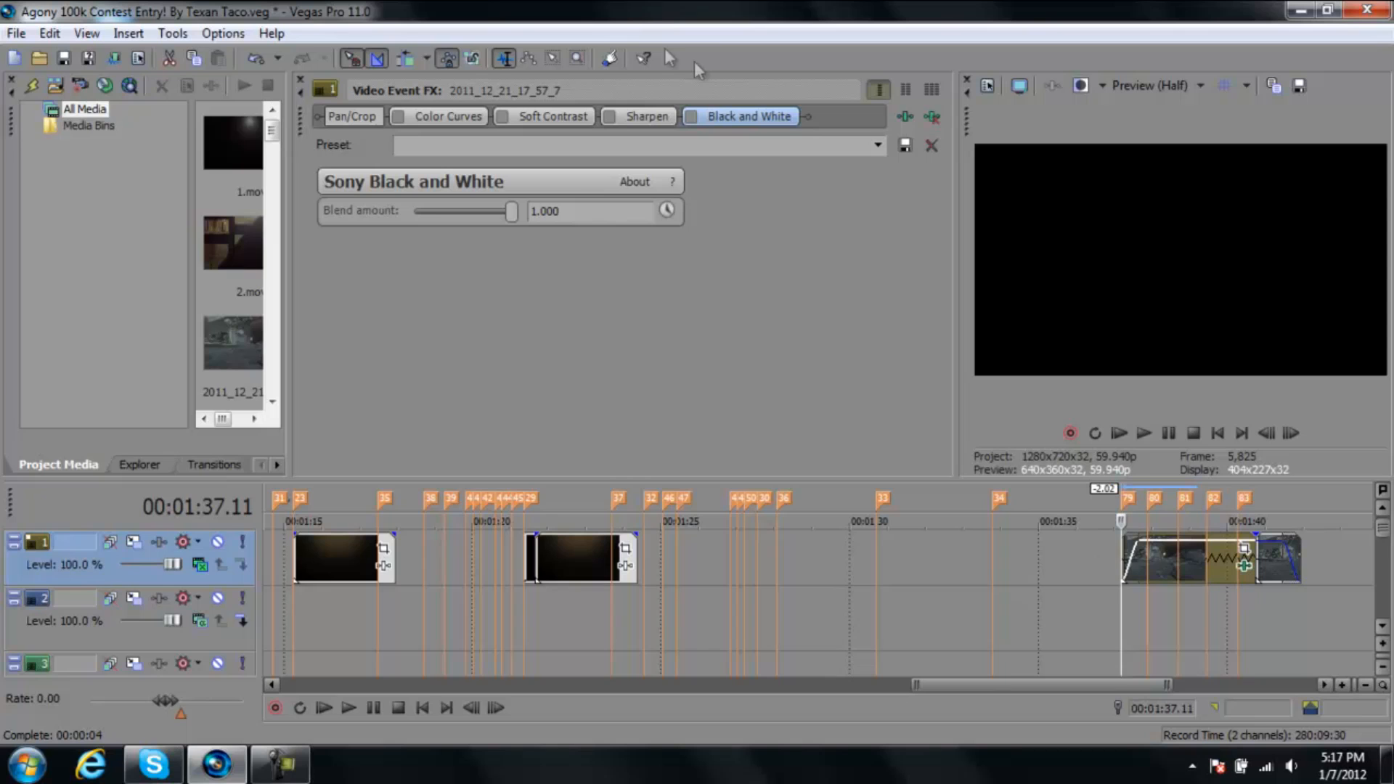
Examine the gameplay clip on track 1 between 1:37 and 1:40 by playing and scrubbing through it
left_click_drag(950, 680, 614, 683)
left_click_drag(619, 739, 1065, 659)
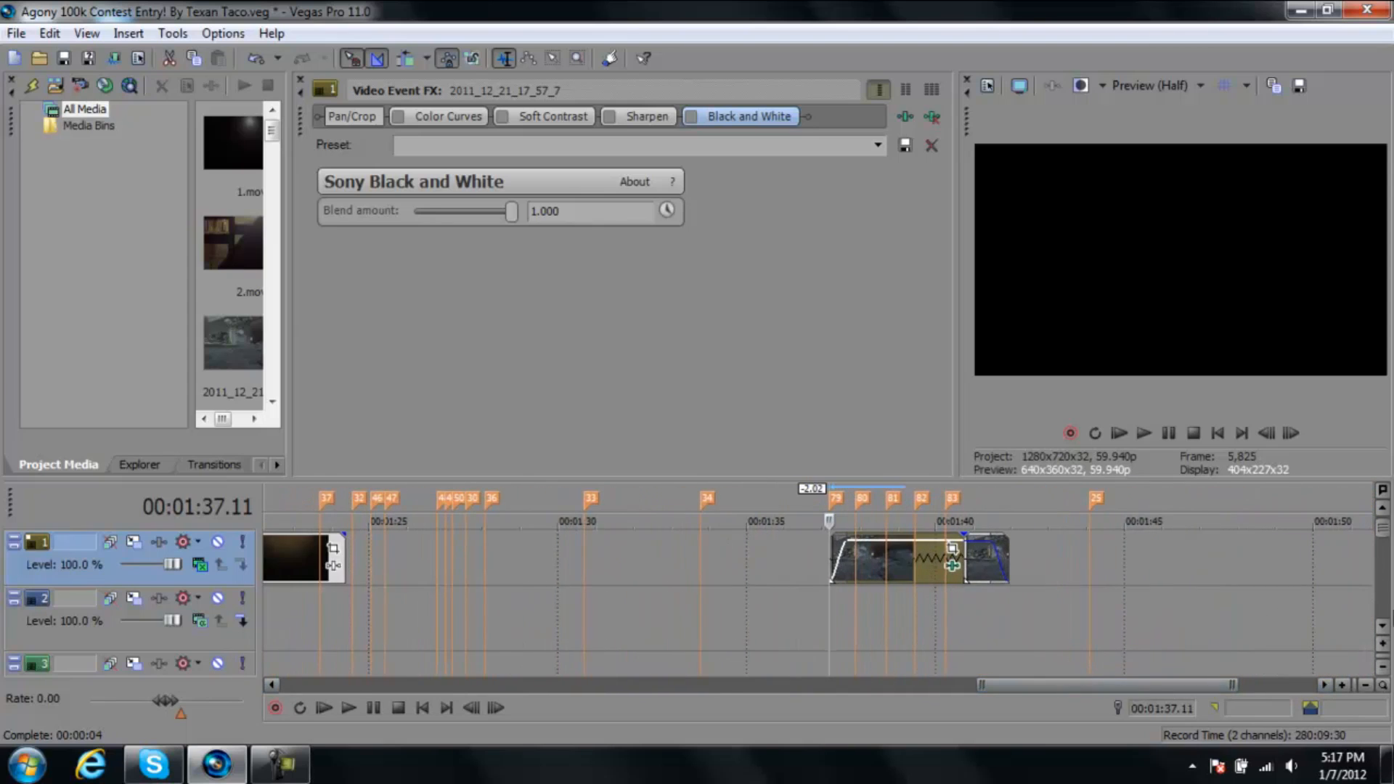
left_click(1384, 627)
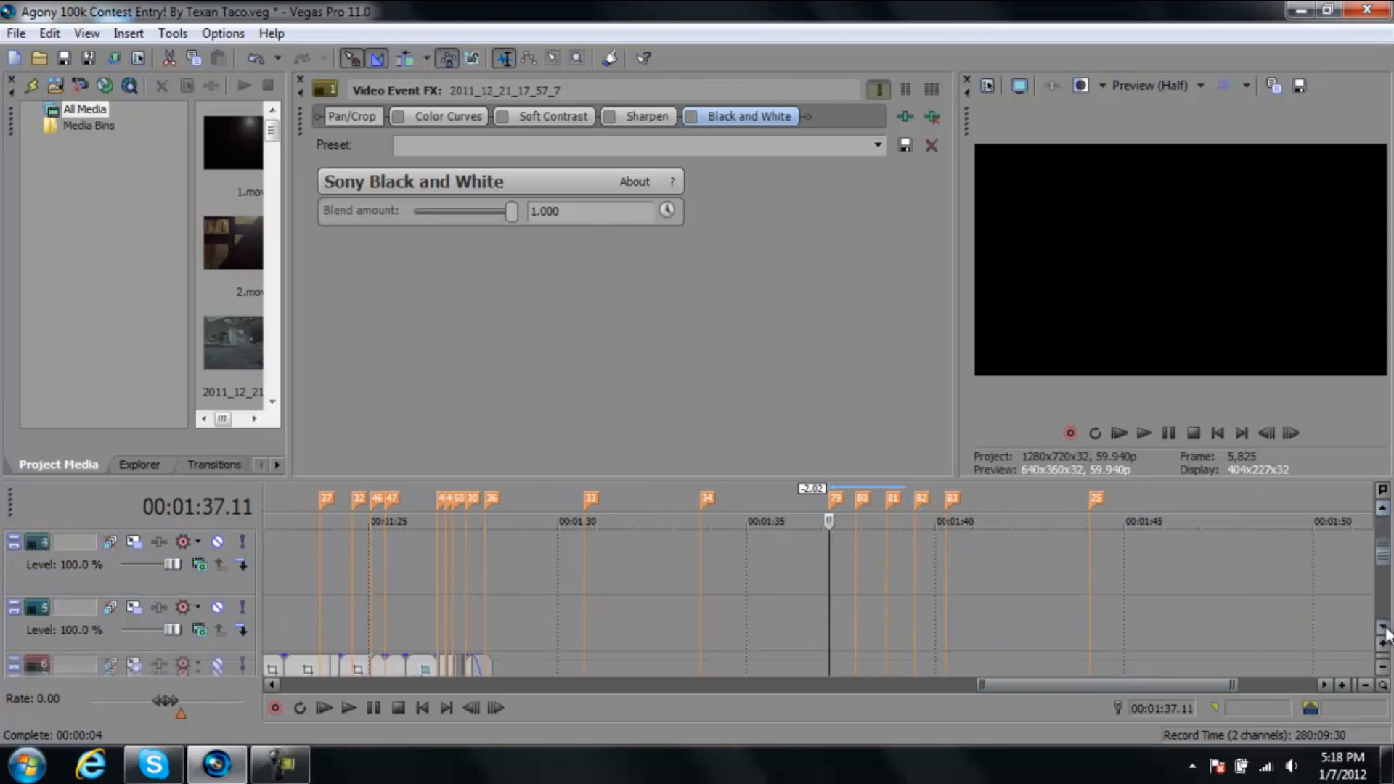
left_click(1382, 509)
left_click(1383, 510)
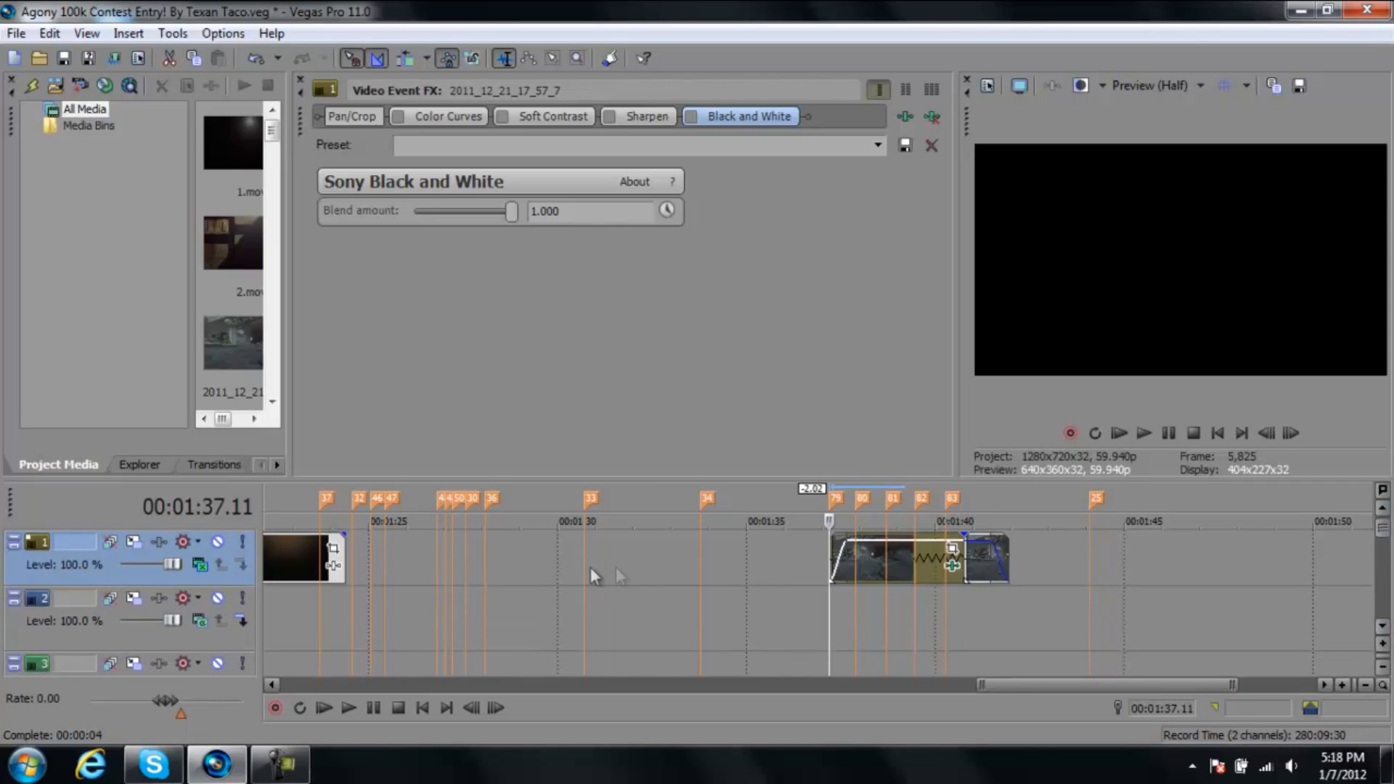
left_click(866, 556)
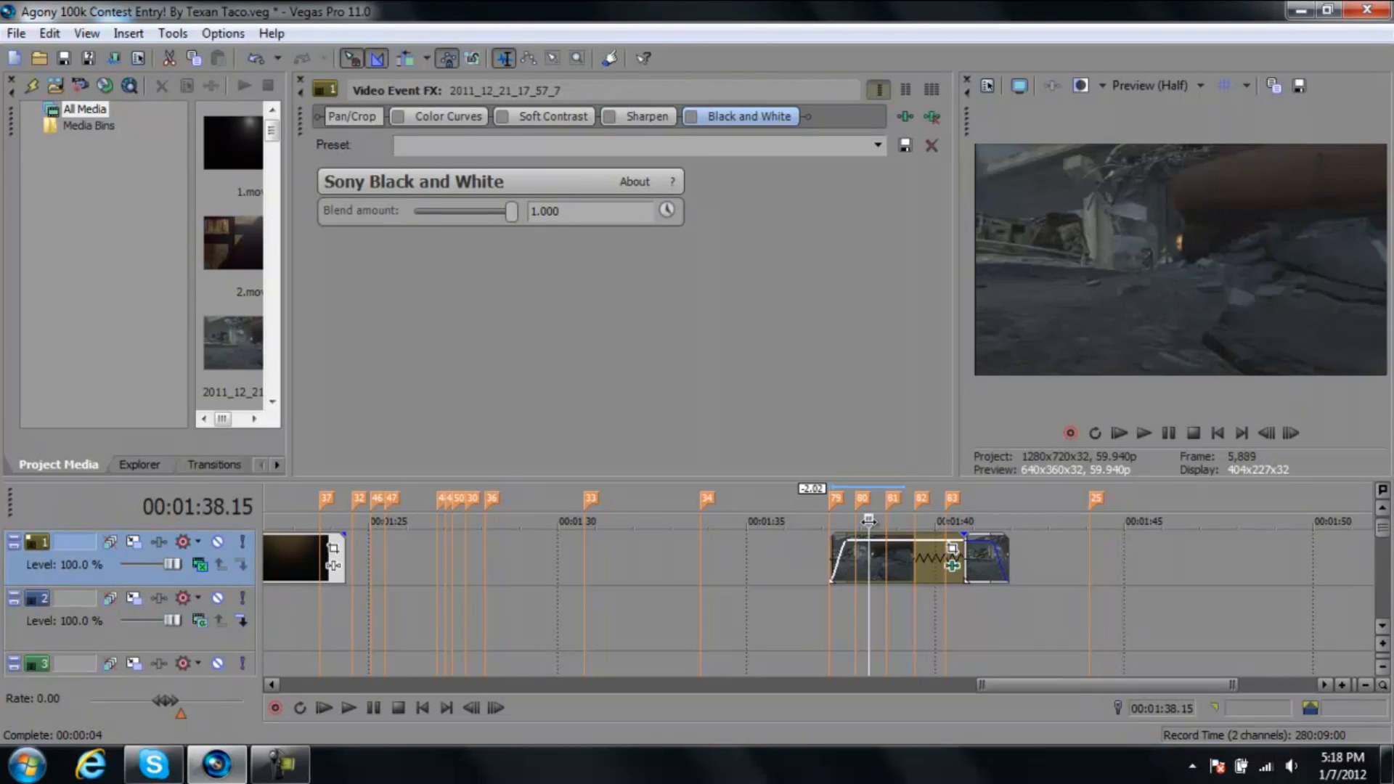
key("space")
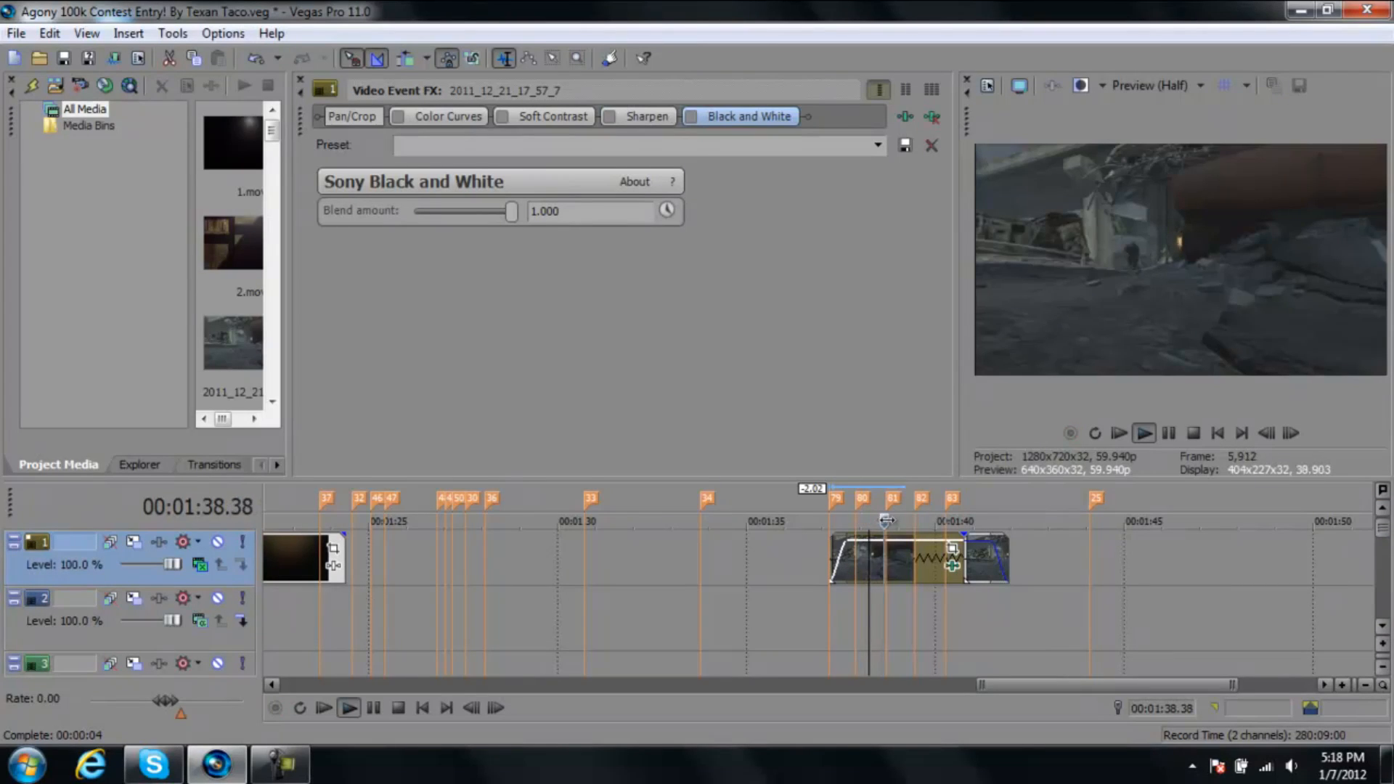
left_click_drag(955, 520, 916, 521)
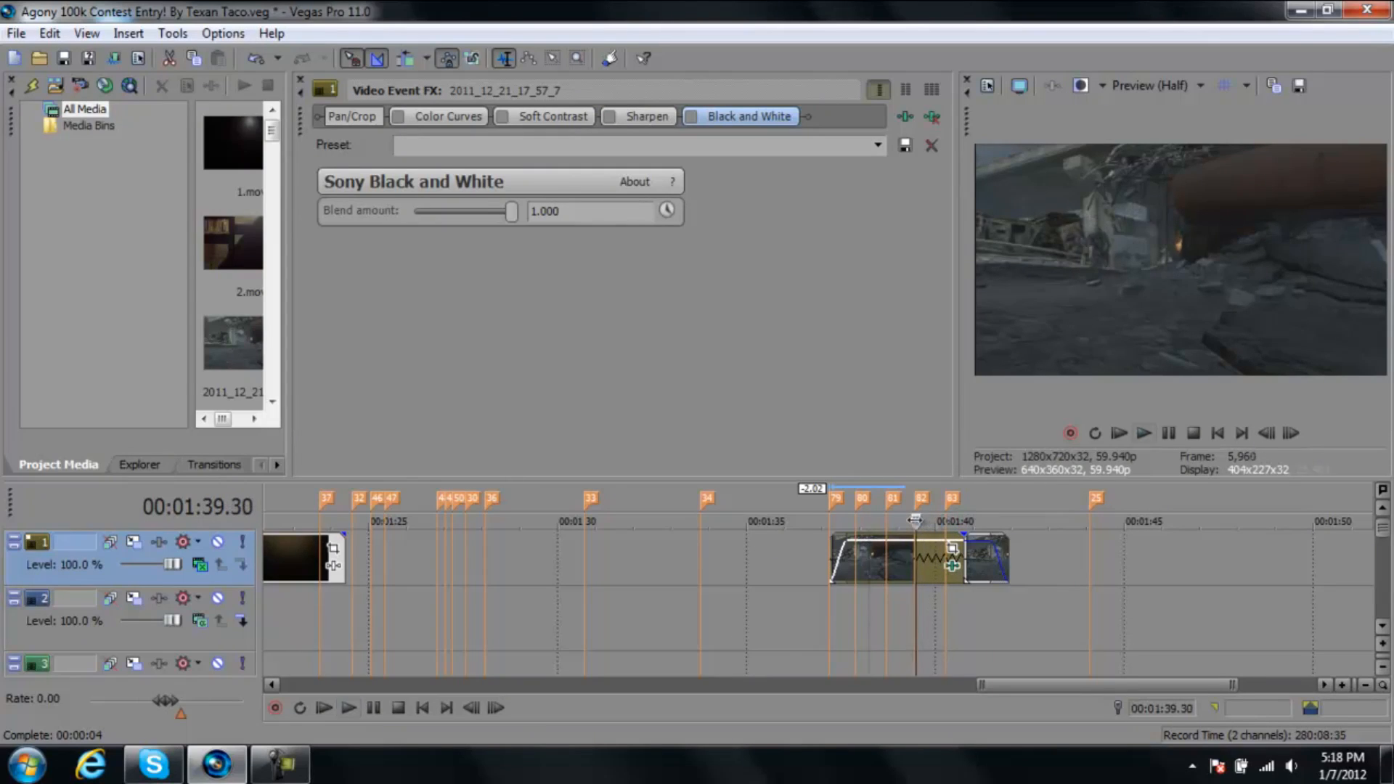
left_click(825, 561)
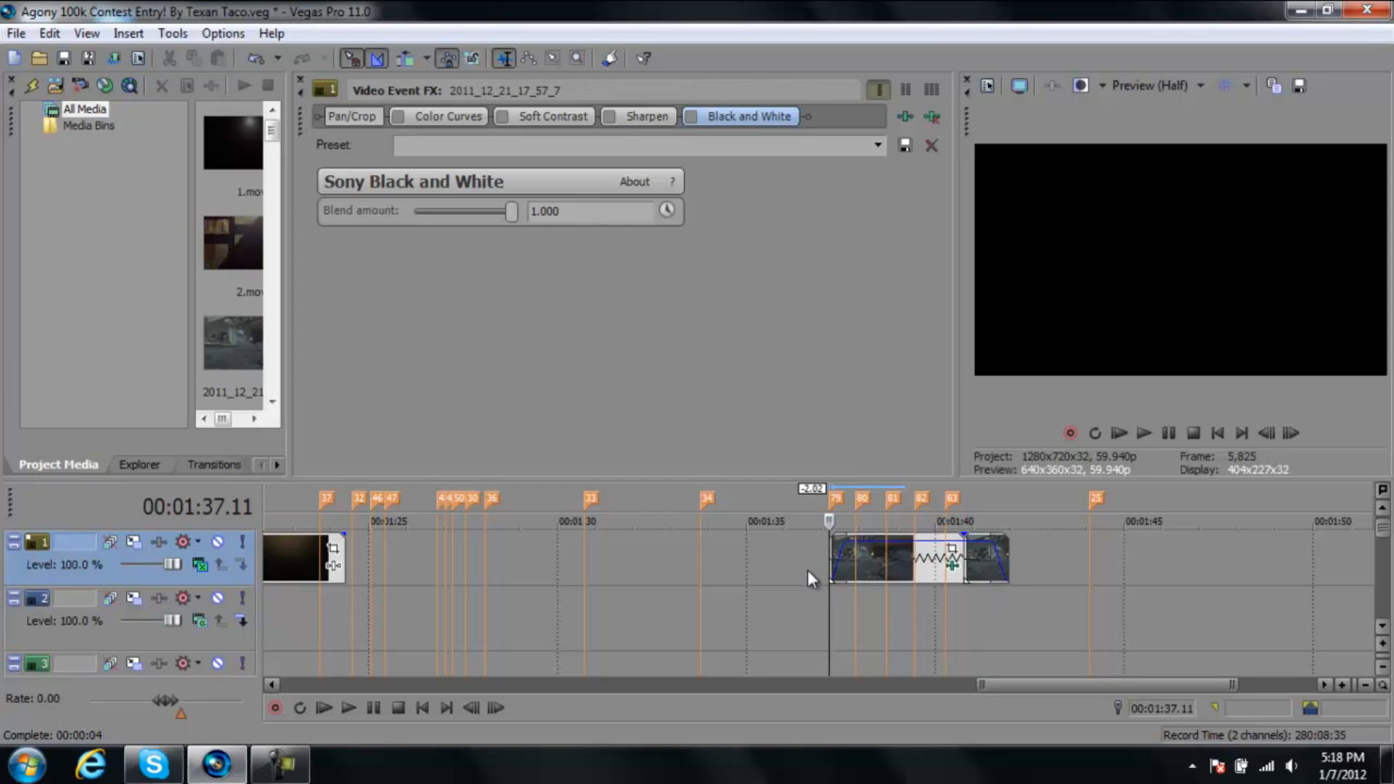
Enable the Color Curves, Soft Contrast and Sharpen effects on the gameplay clip, comparing the picture with and without them
left_click(866, 556)
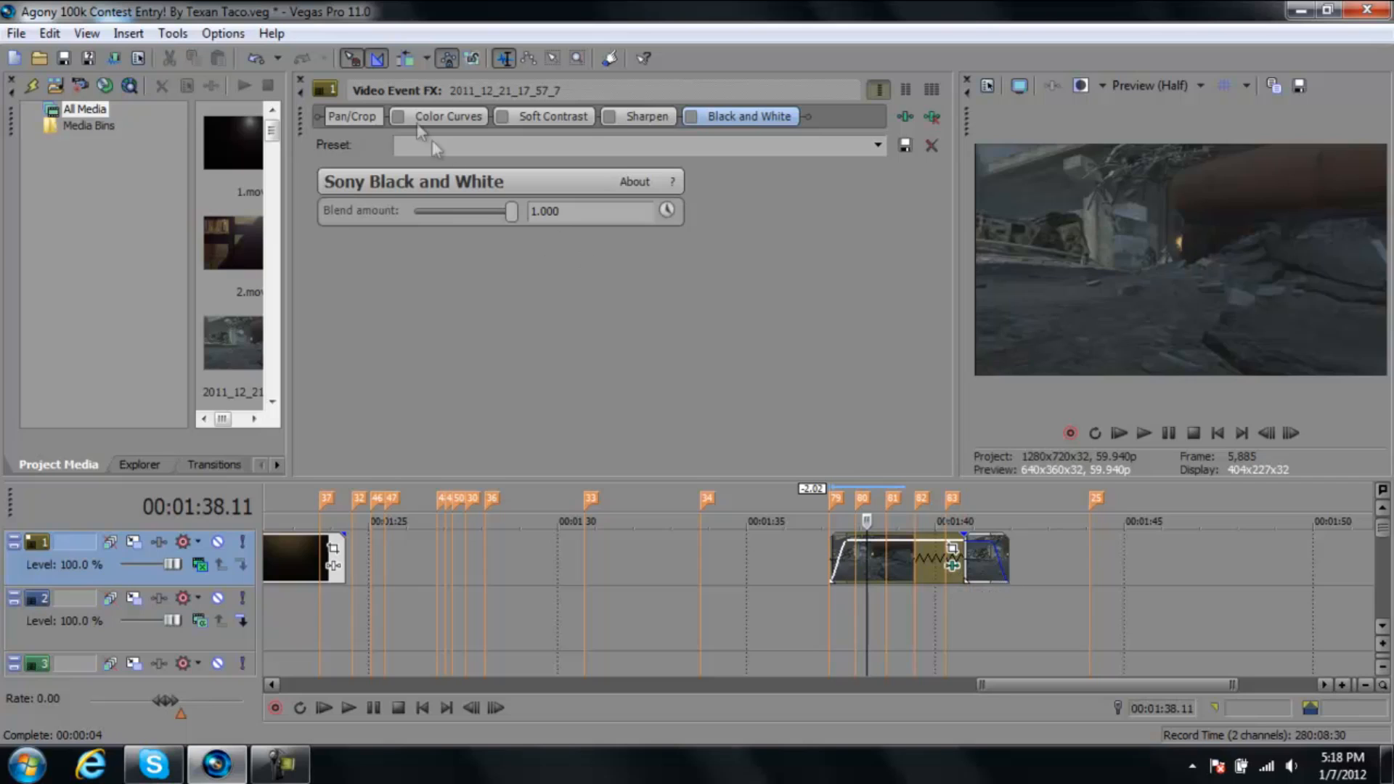
left_click(502, 115)
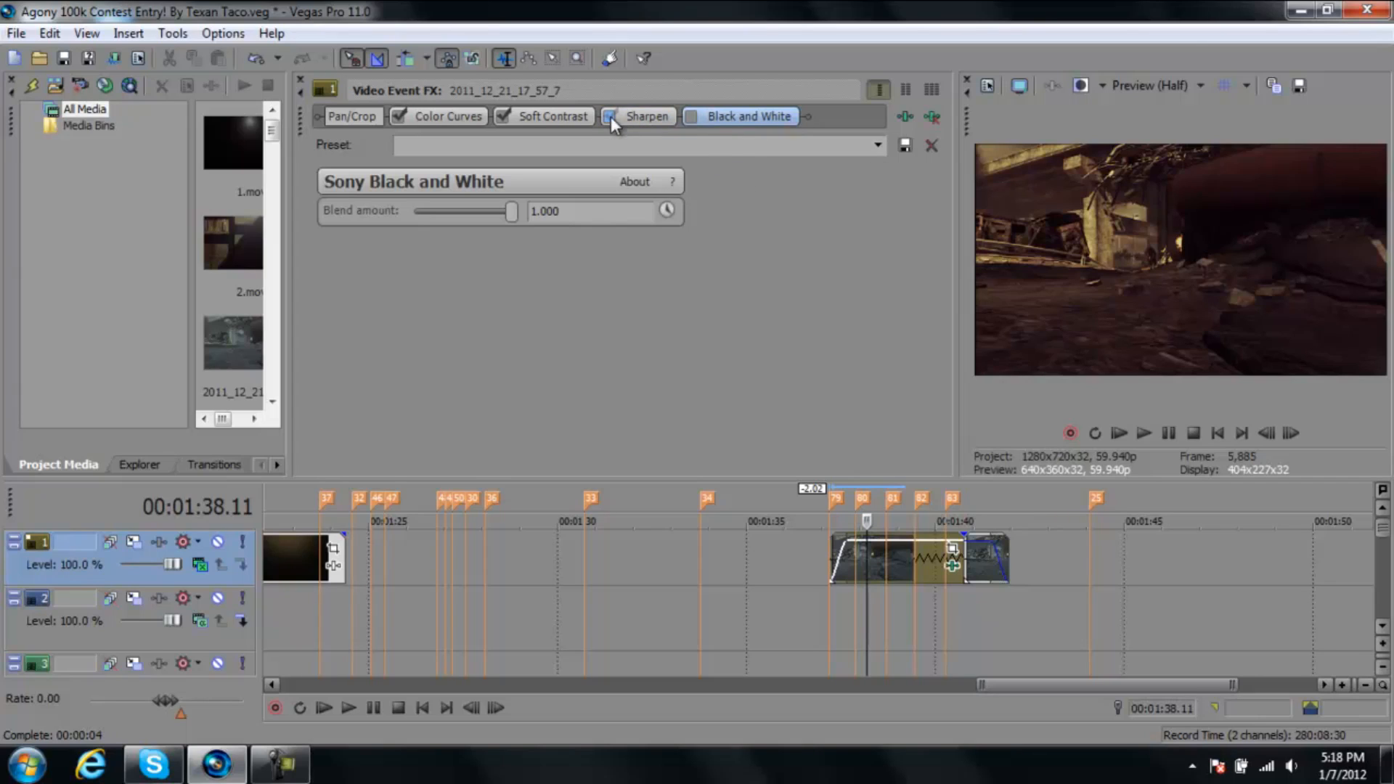
left_click(503, 116)
left_click(399, 116)
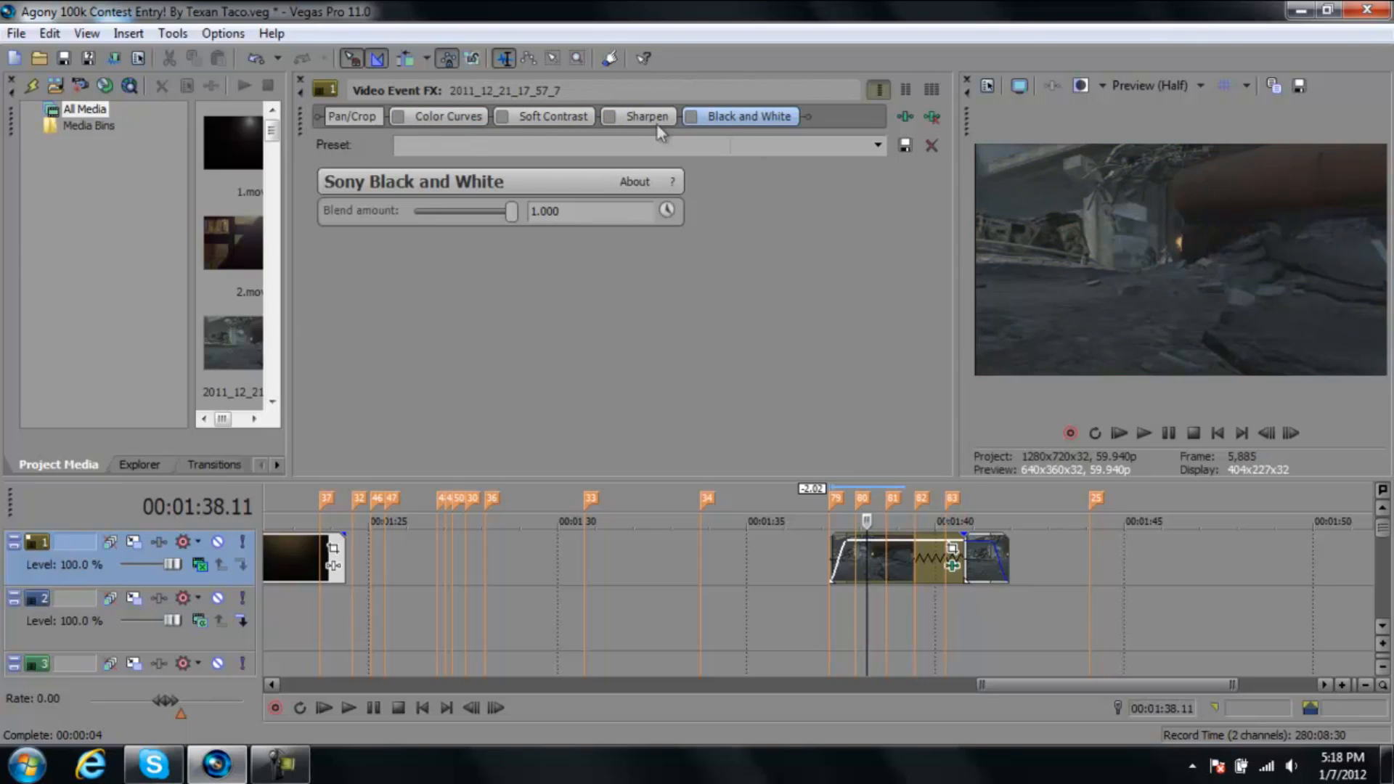
left_click(610, 116)
left_click(500, 116)
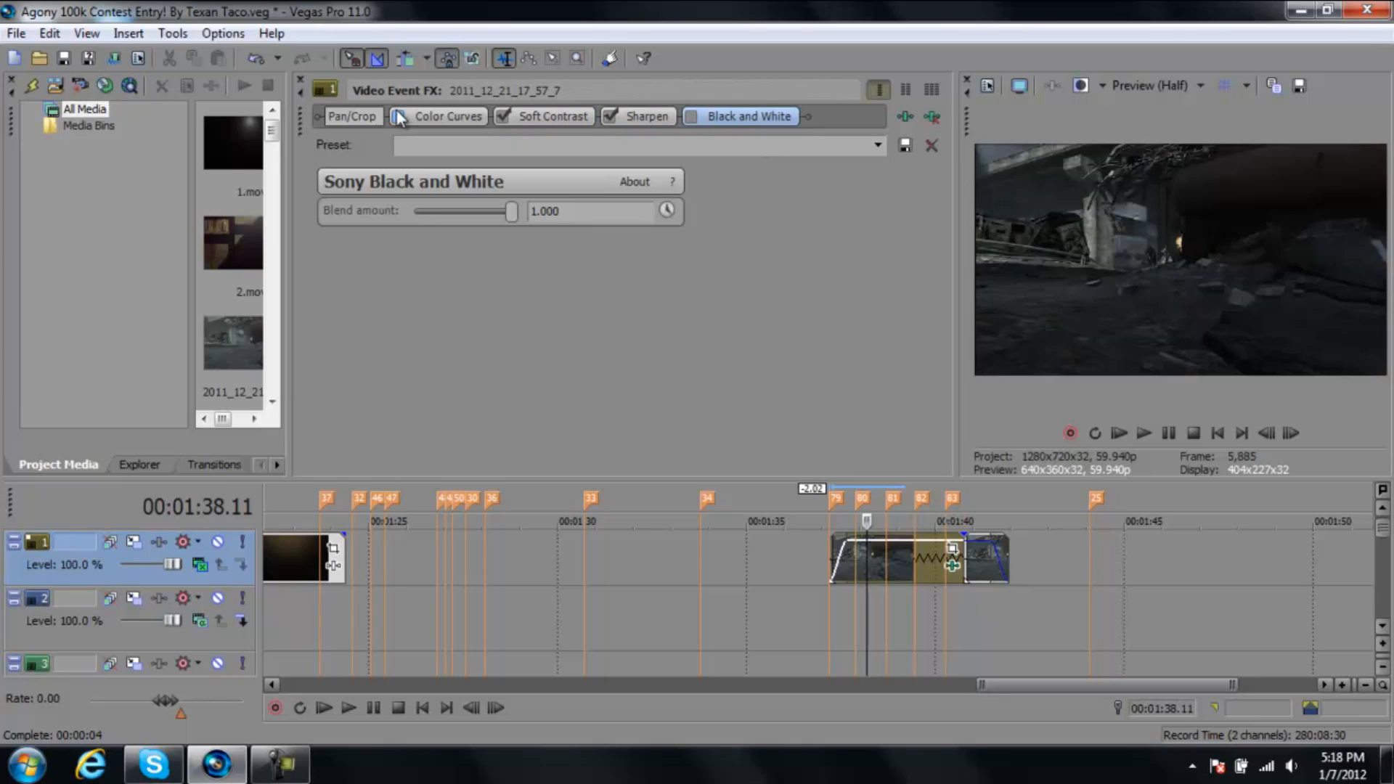
left_click(398, 117)
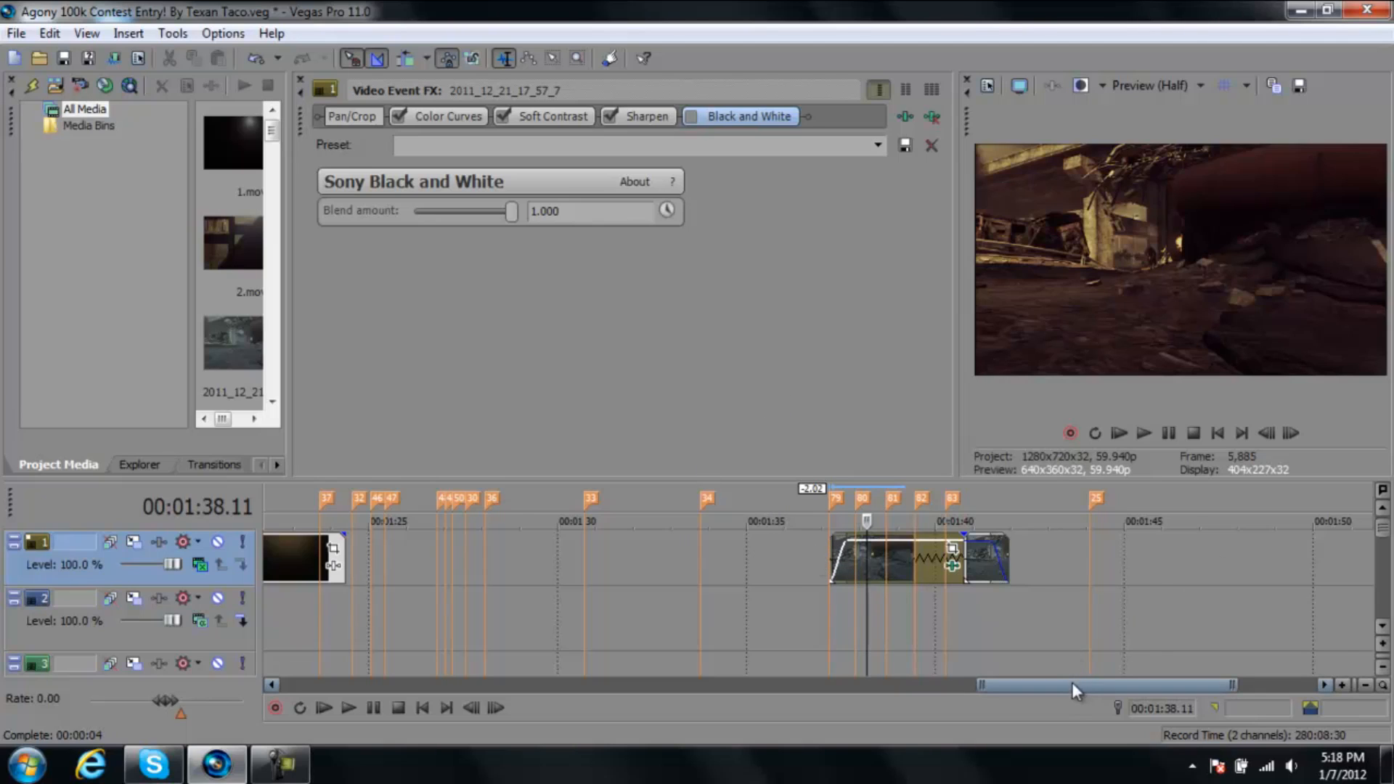
Play the timeline from 00:01:36.17 to review the color-corrected clip against the audio on track 9
left_click_drag(1073, 684, 1064, 688)
left_click(831, 582)
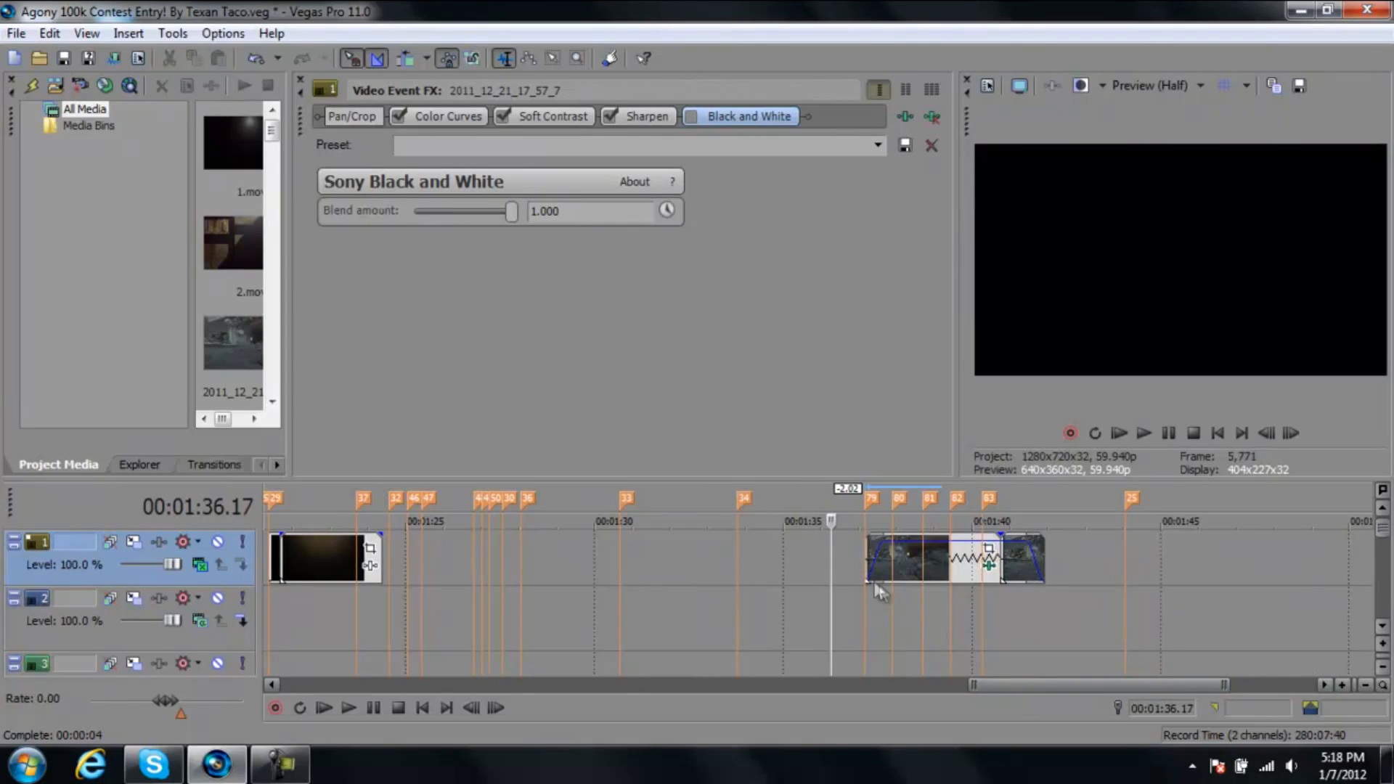
left_click(1382, 625)
left_click(1382, 625)
left_click(1382, 625)
left_click(1382, 625)
left_click(1382, 625)
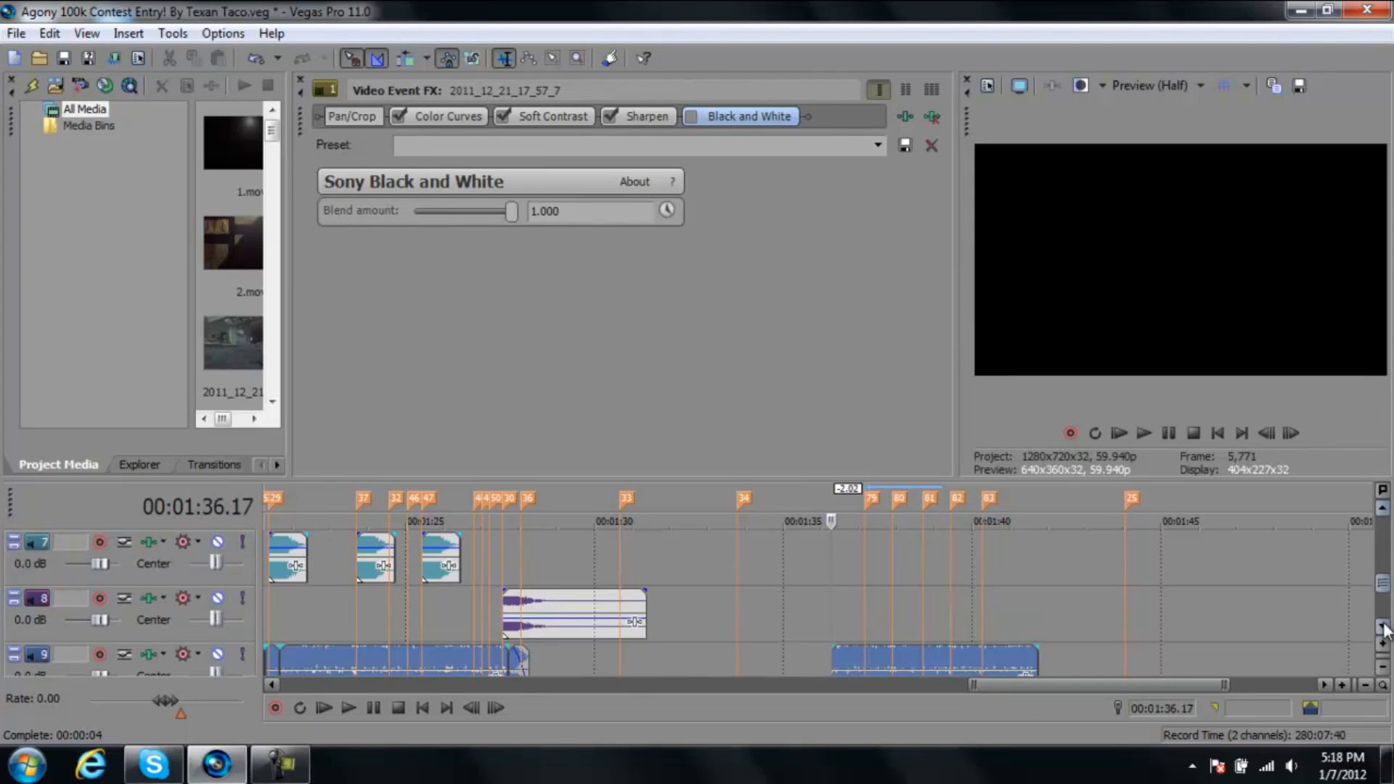
key("space")
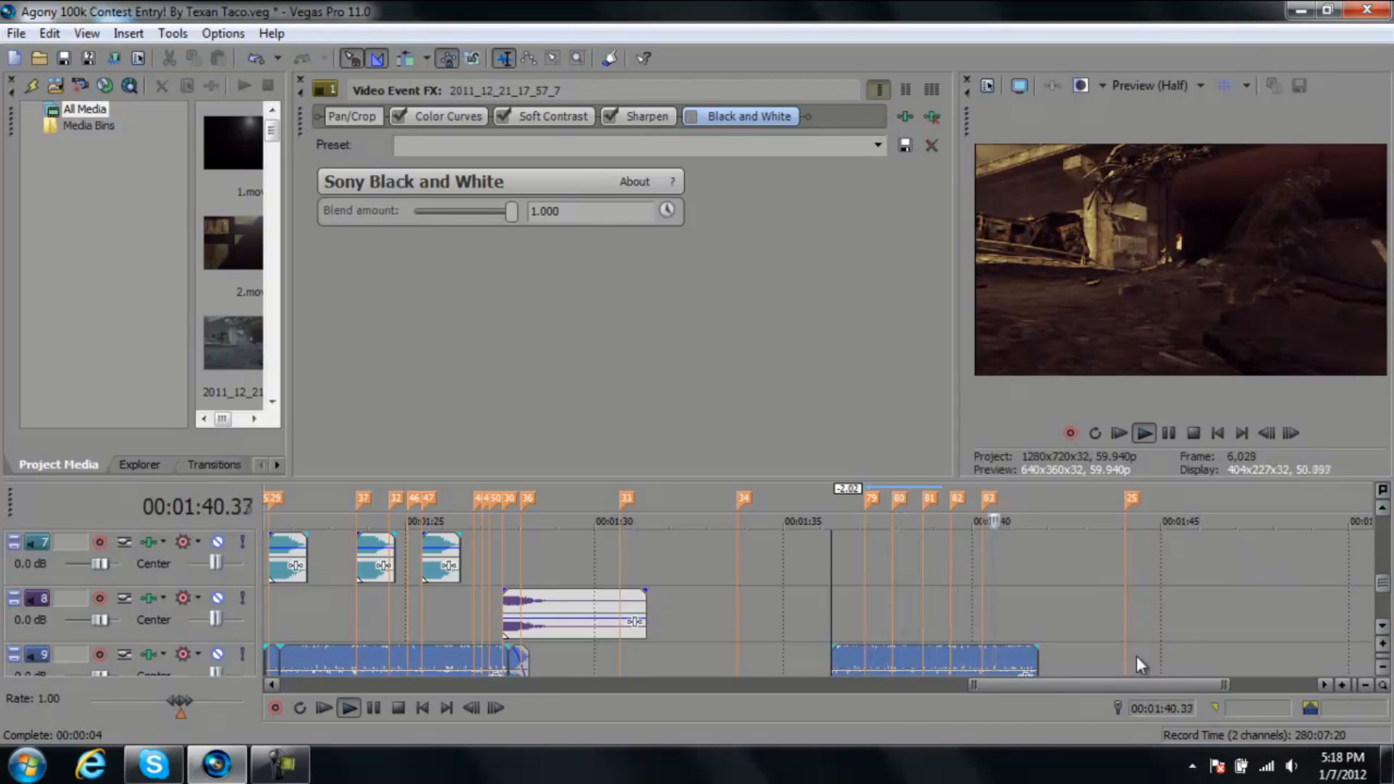
key("space")
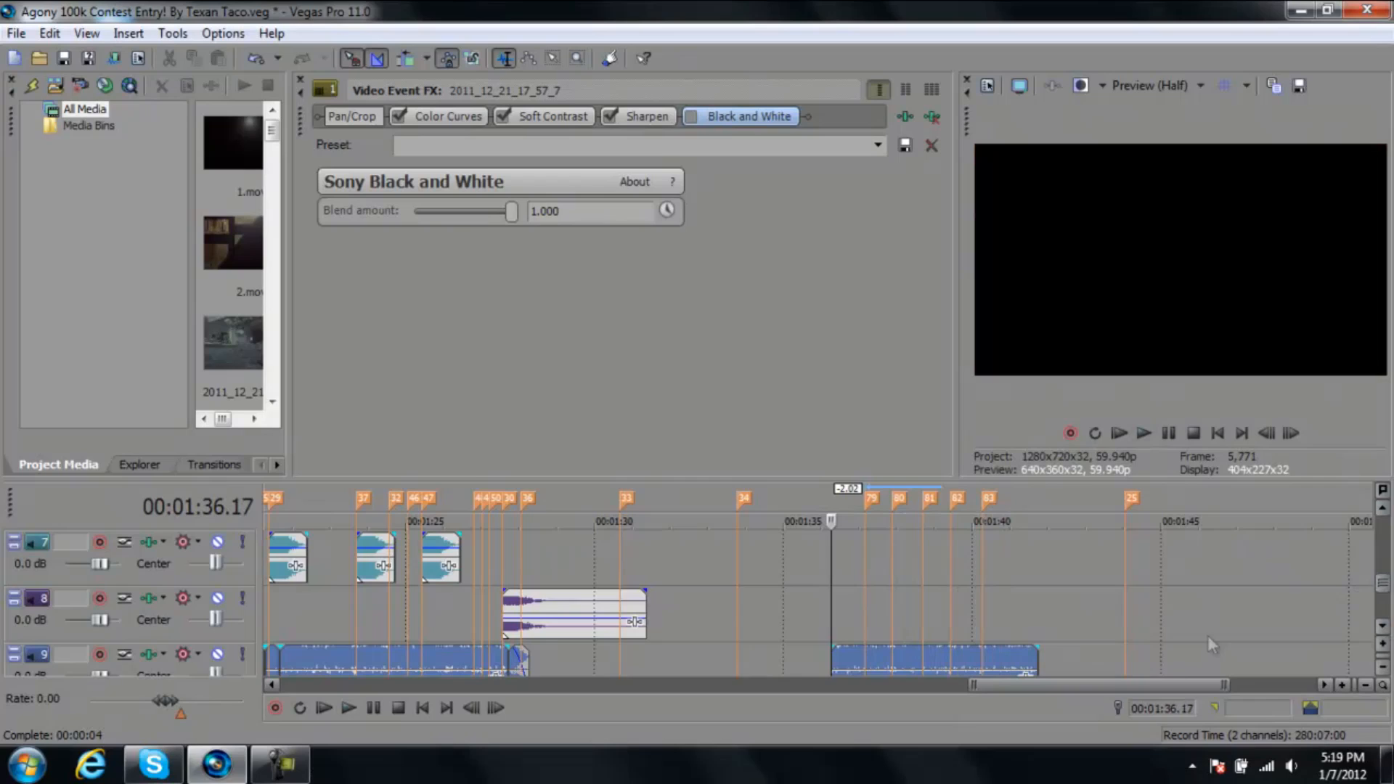
Select the range from marker 80 to marker 83 above the gameplay clip and delete all markers in it
scroll(1384, 519, "up", 4)
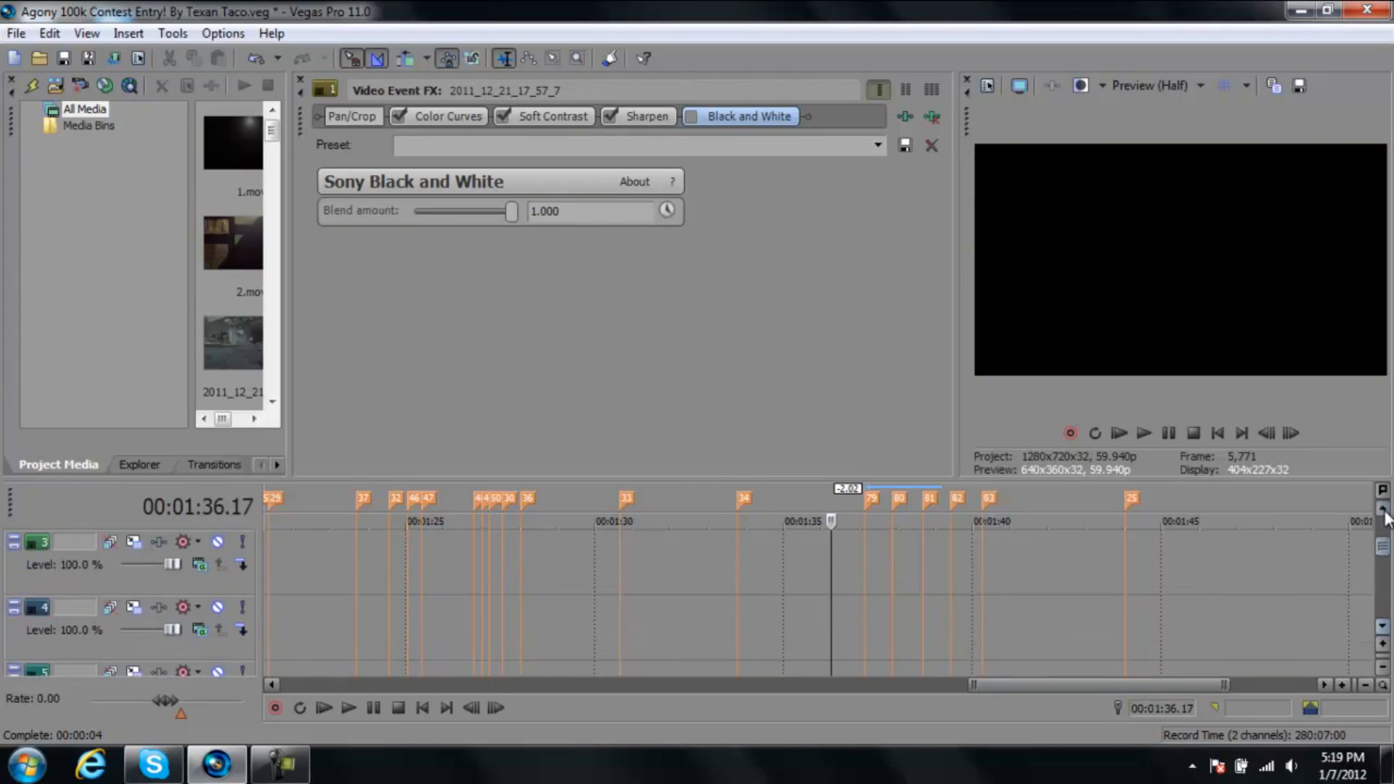
scroll(1385, 517, "up", 2)
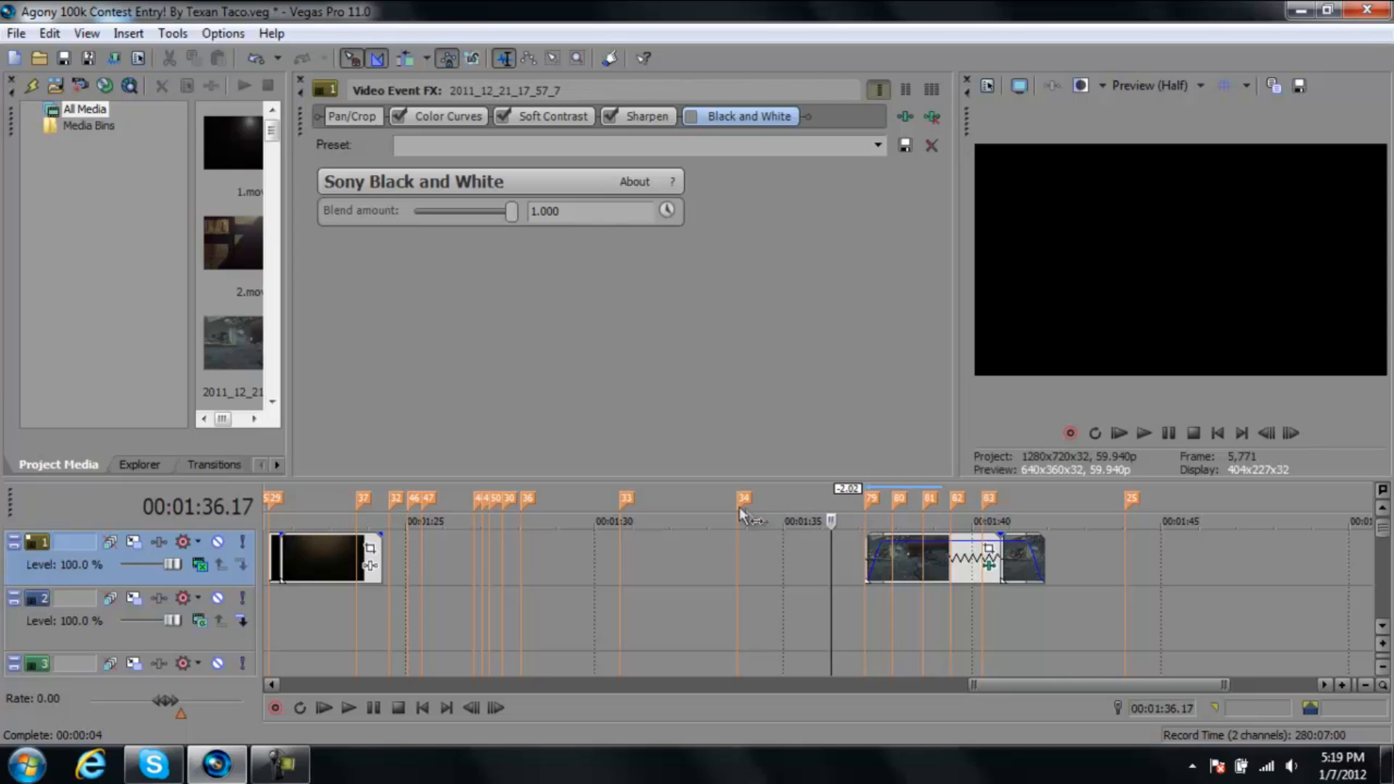
left_click(906, 496)
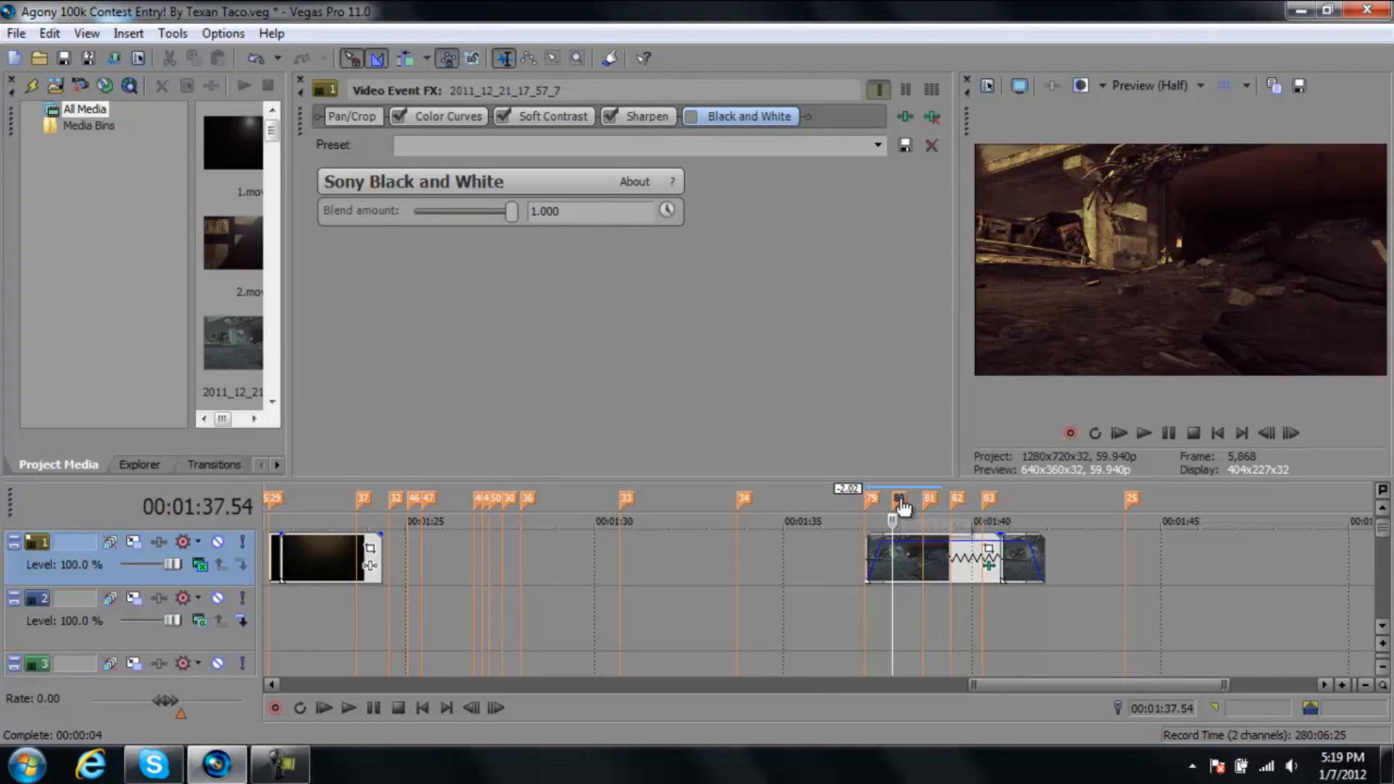
left_click(989, 500, "shift")
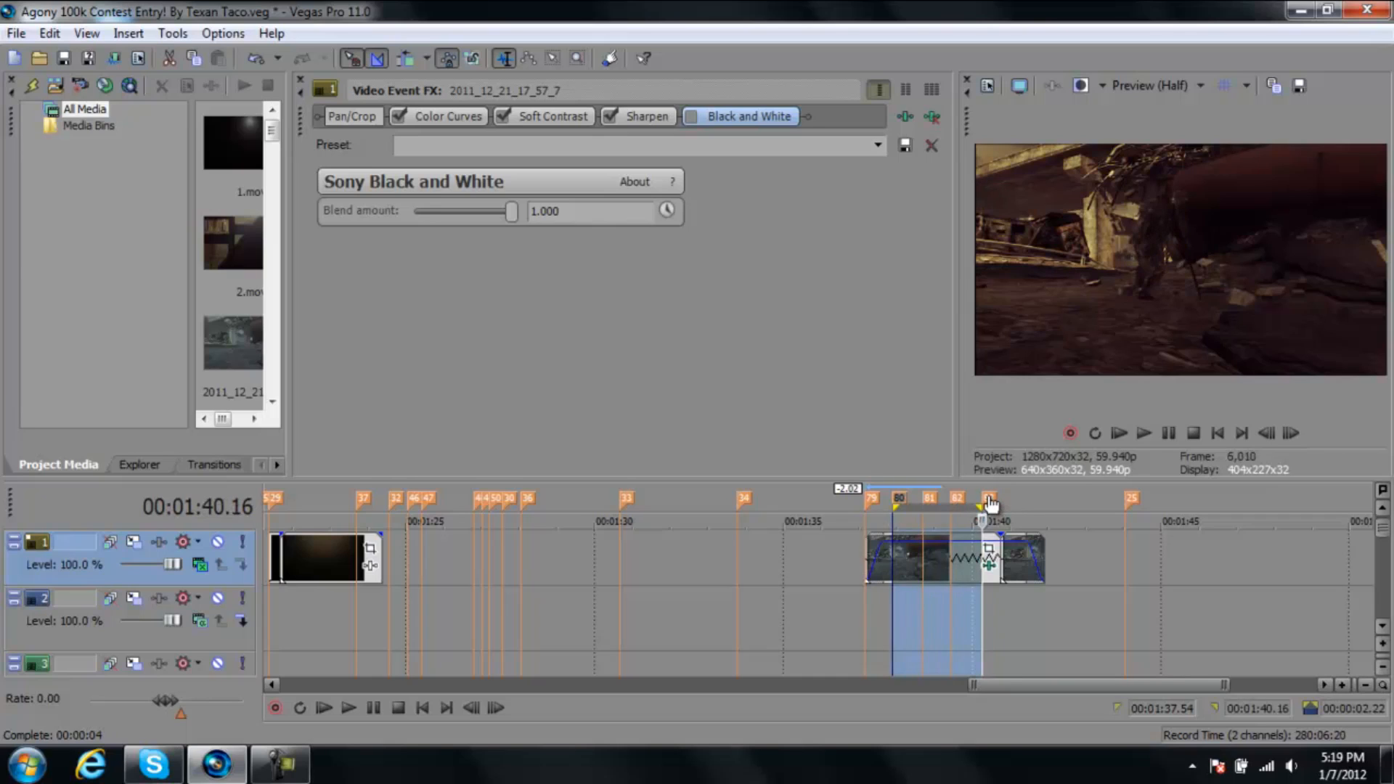
left_click(901, 499, "shift")
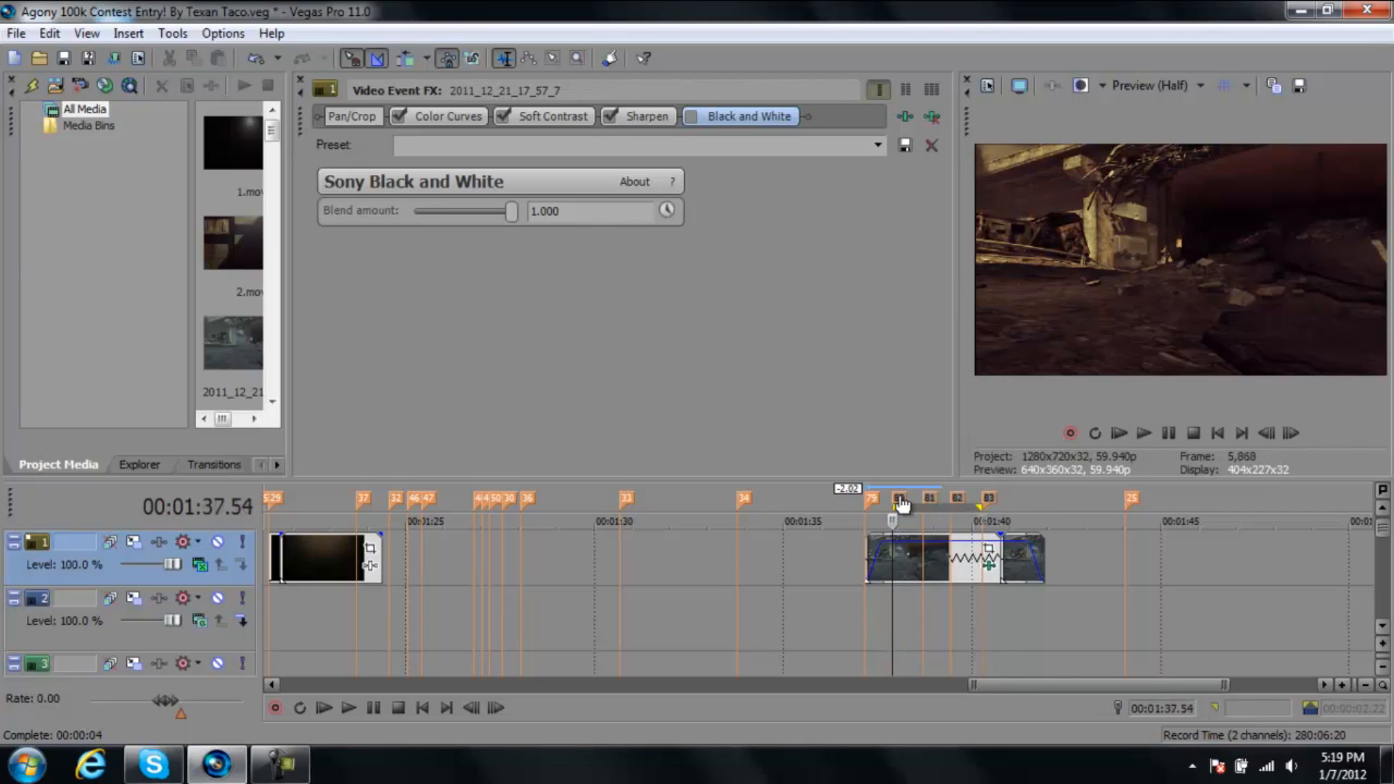
right_click(991, 502)
left_click(1067, 560)
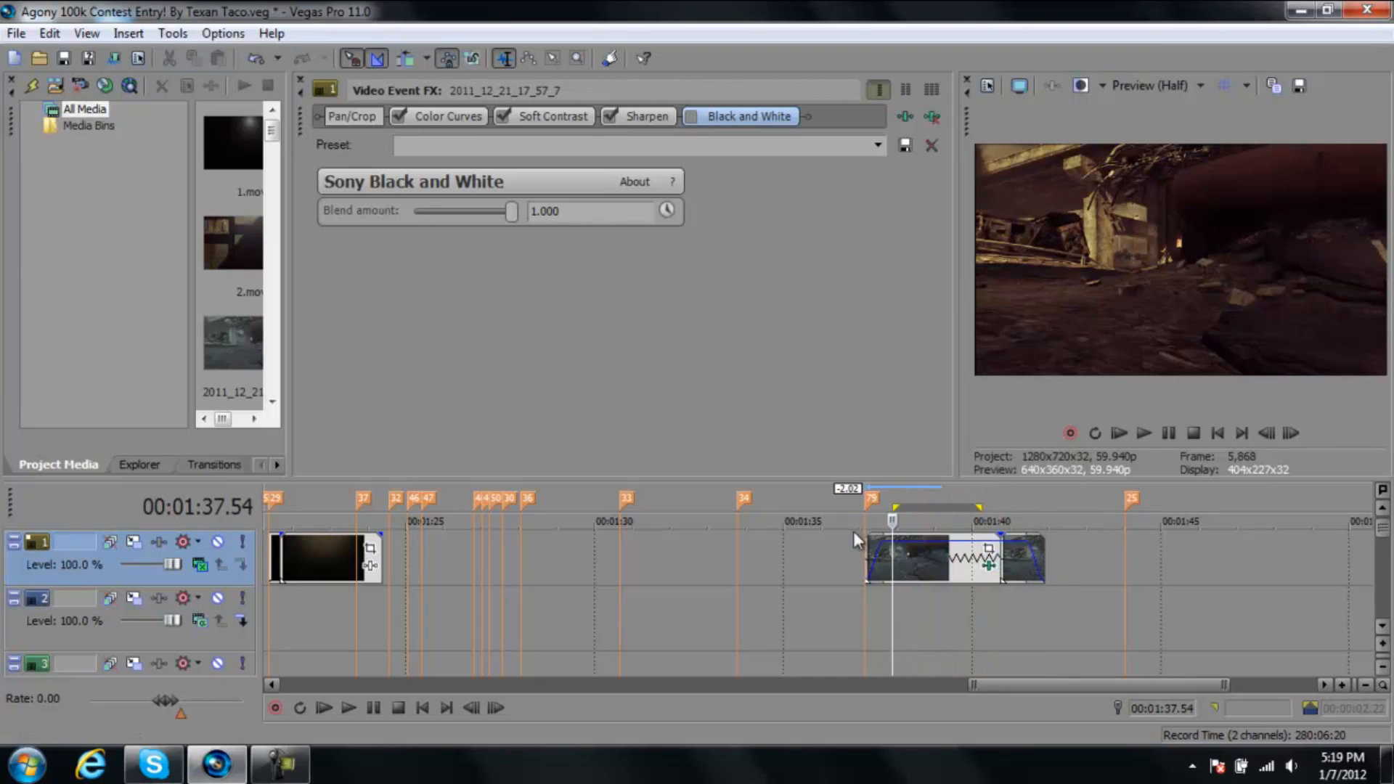
Play the timeline from 00:01:36.33 and place four new markers on the beats across the gameplay clip
left_click(840, 547)
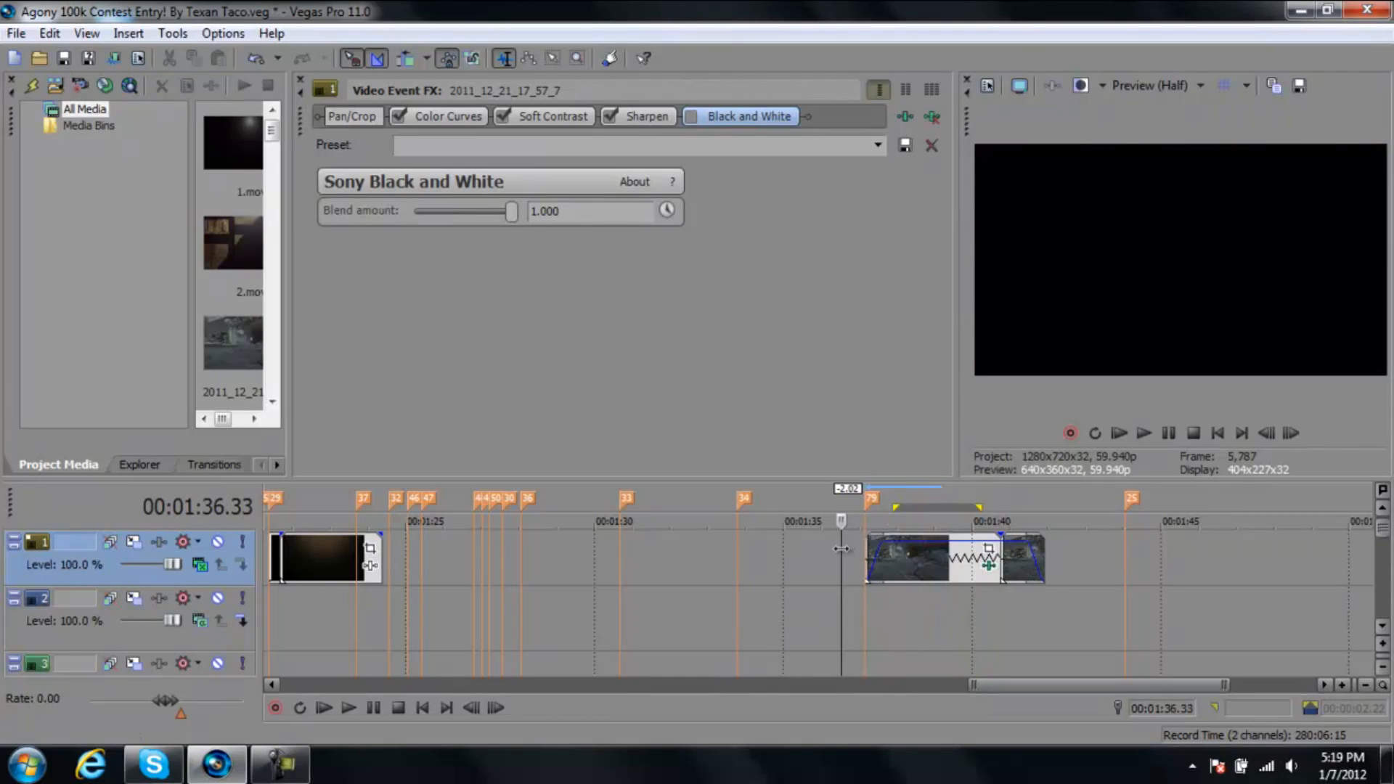
key("space")
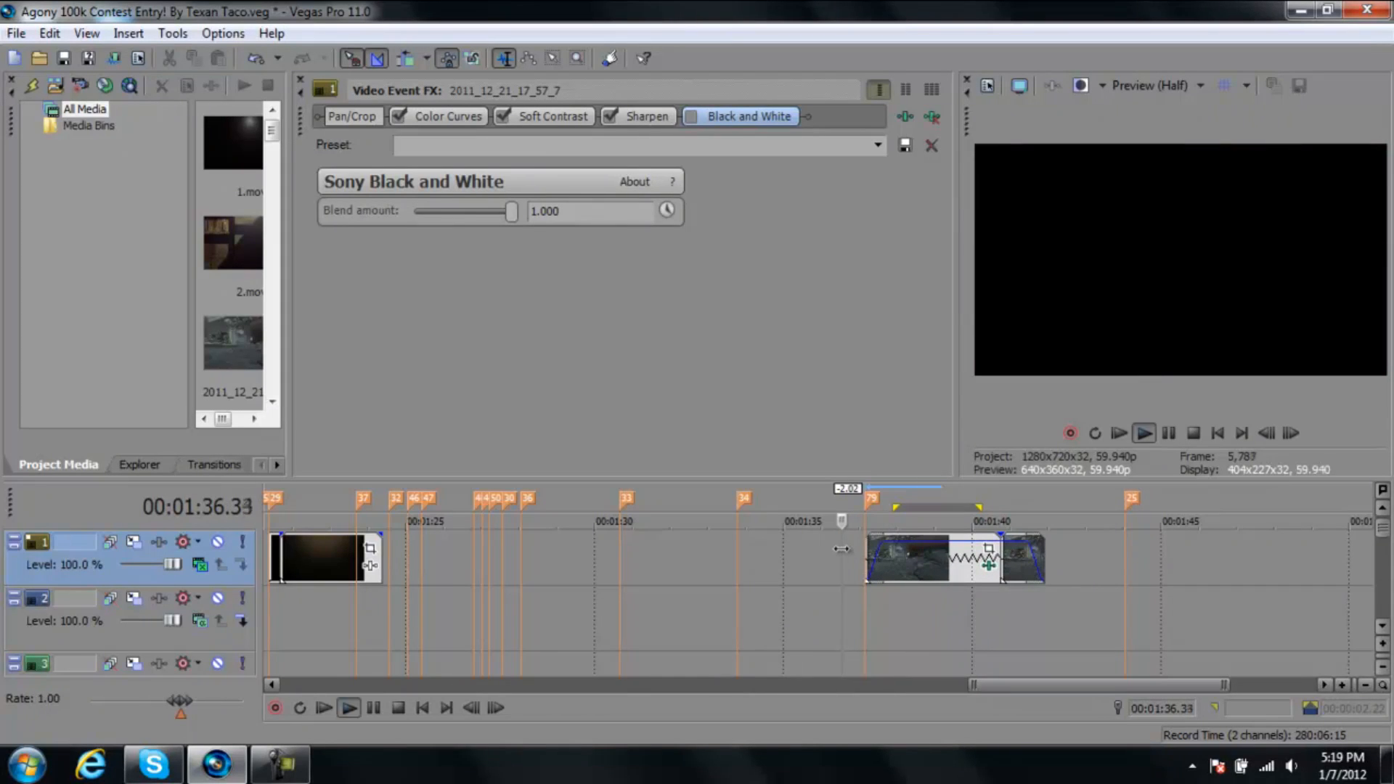
key("m")
key("m")
key("m")
key("m")
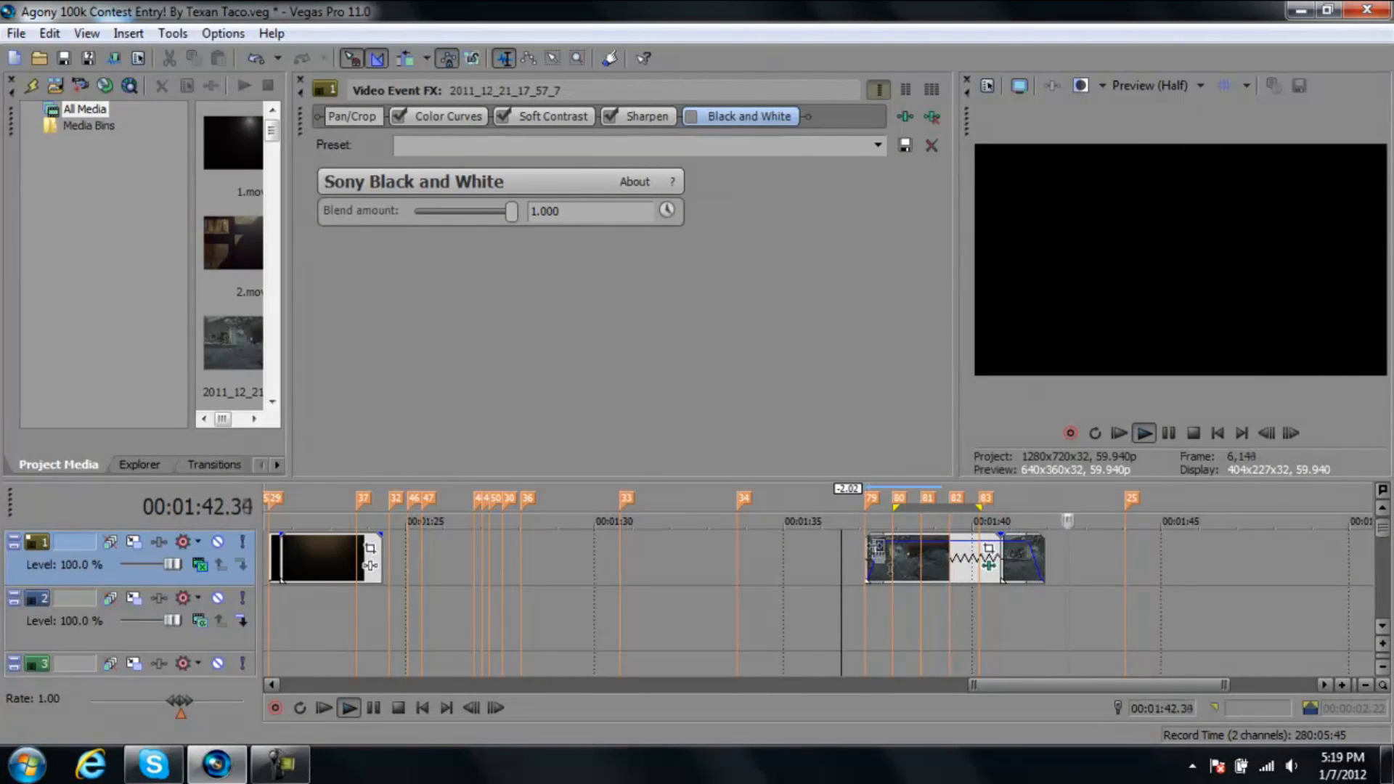
key("space")
Mute the music on audio track 9
left_click(857, 551)
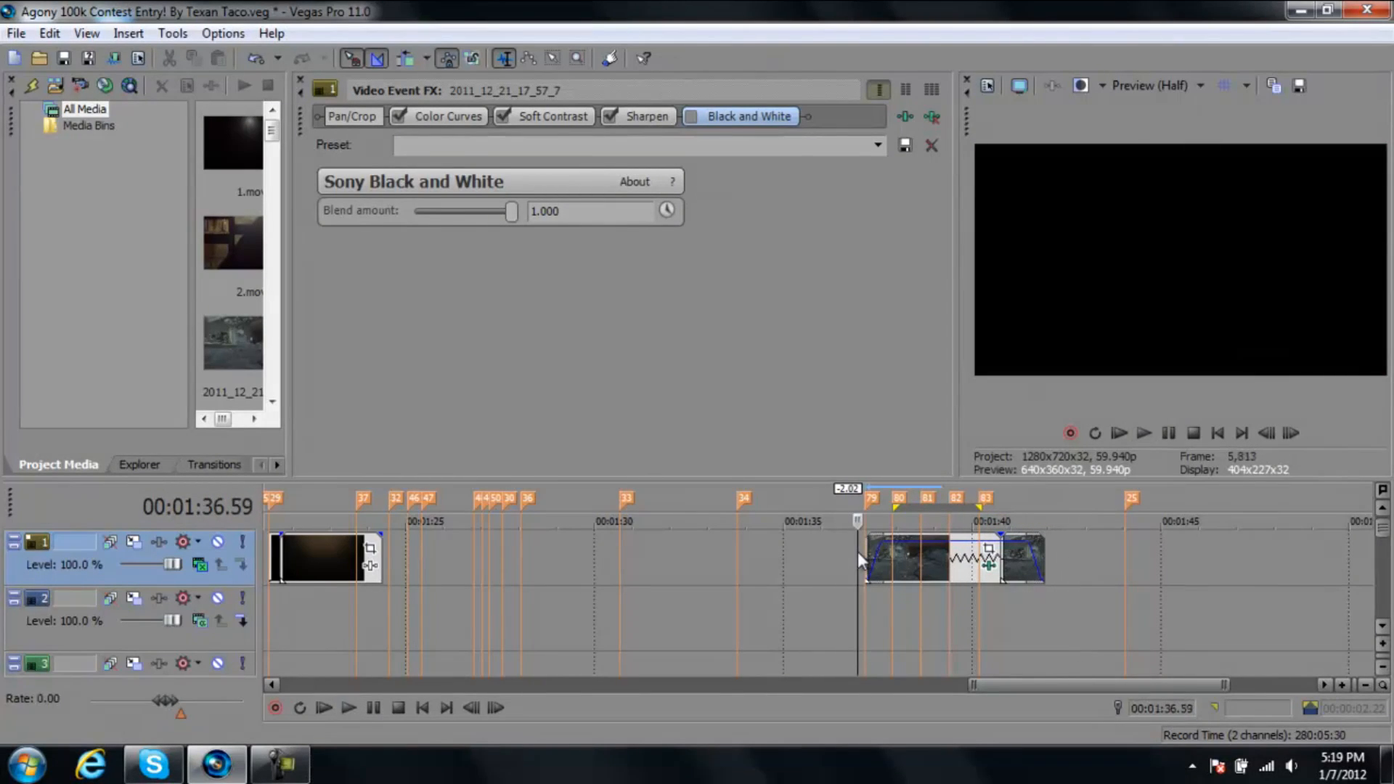
left_click(1382, 625)
left_click(1385, 627)
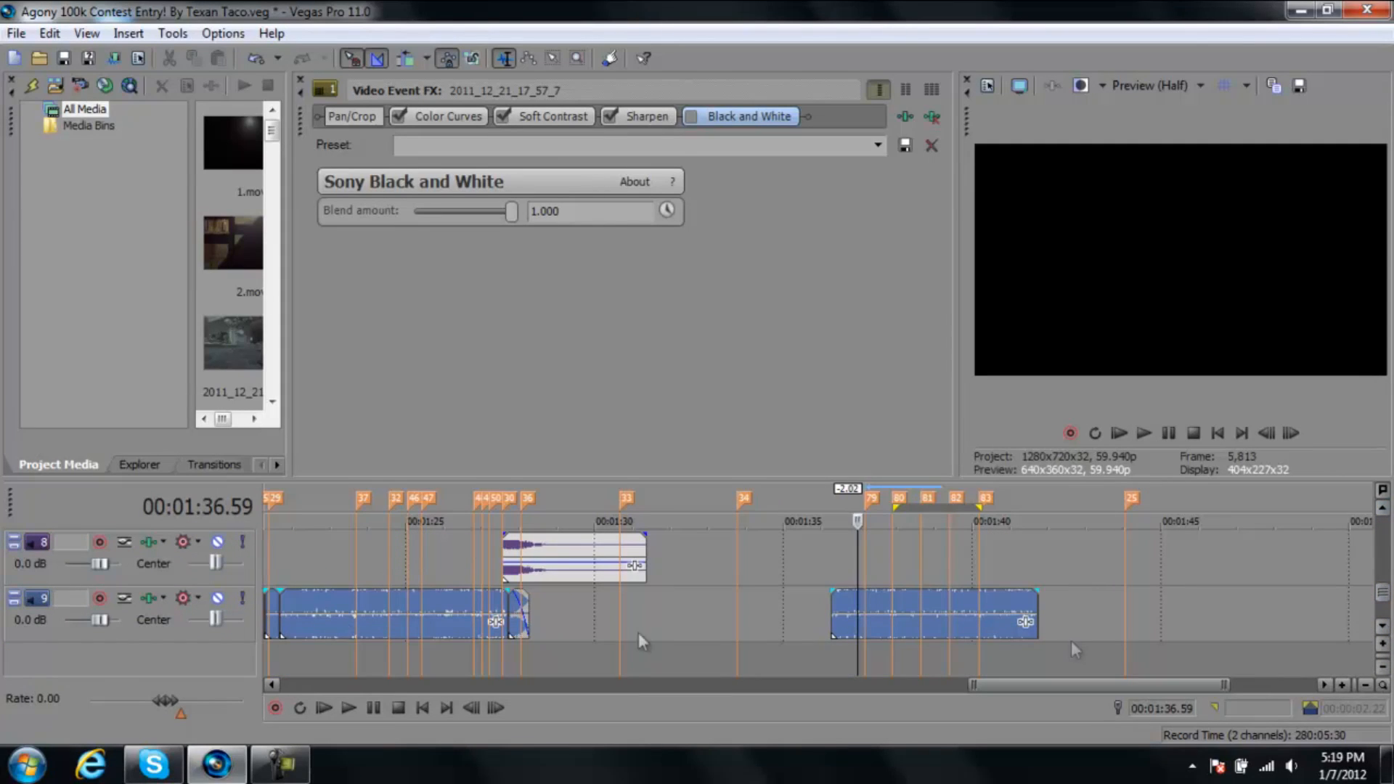
left_click(217, 598)
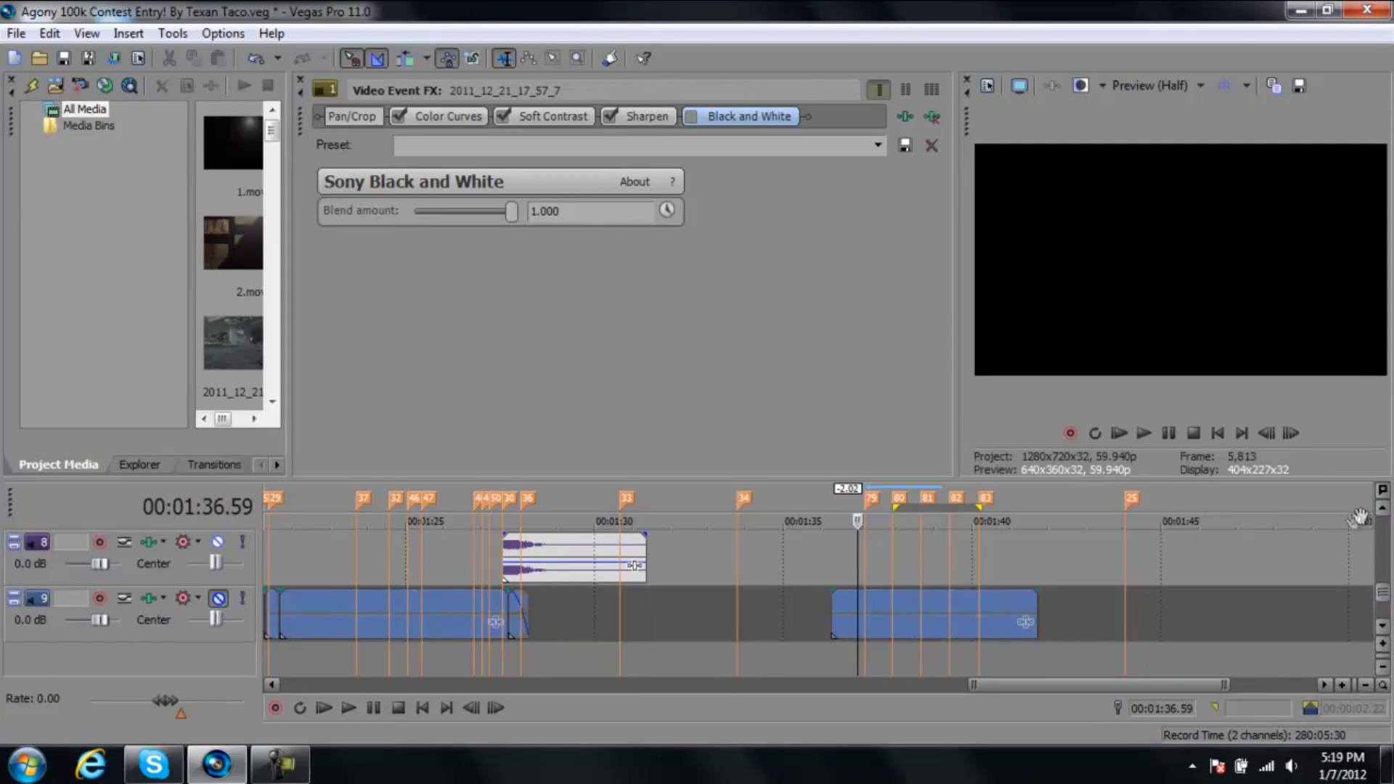
scroll(1385, 522, "up", 7)
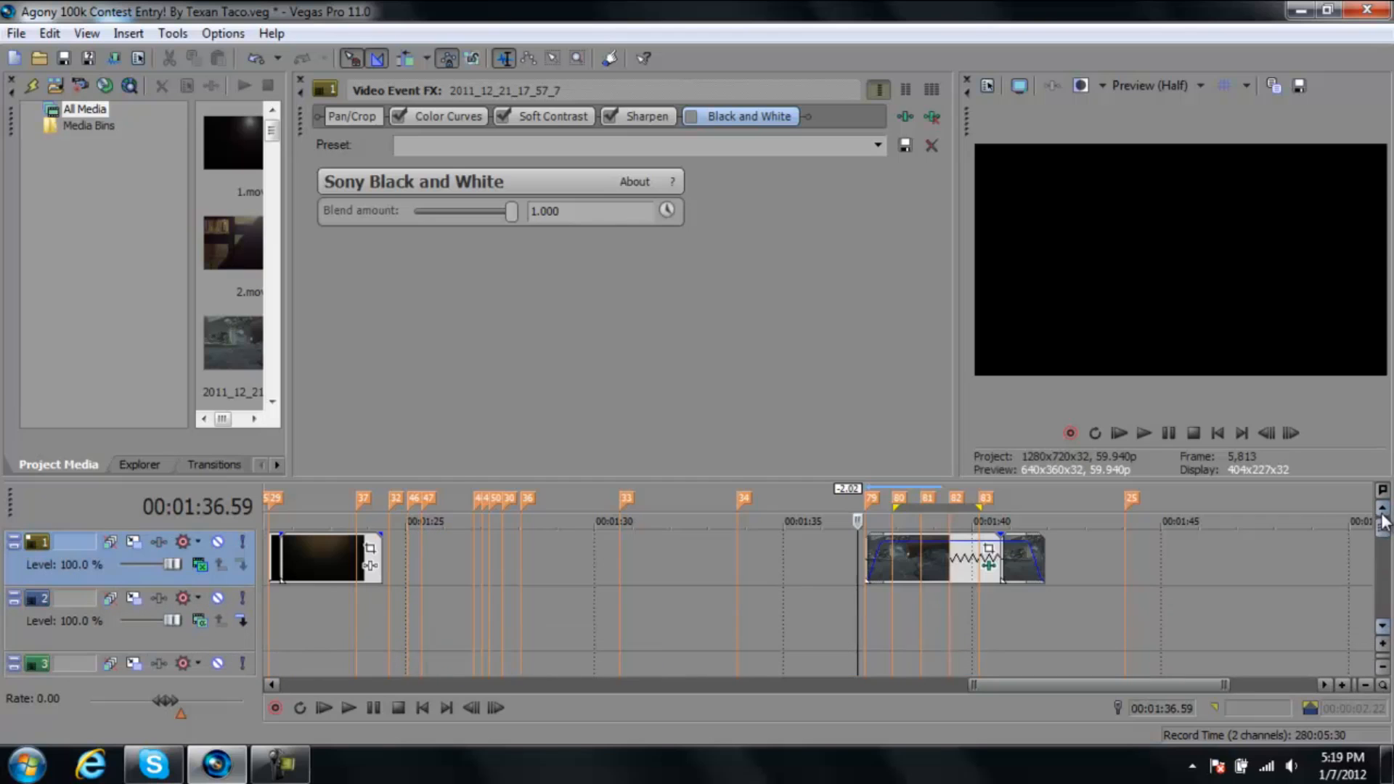
Play and scrub the gameplay clip from its start past the first new beat markers to review the footage
left_click(863, 555)
key("space")
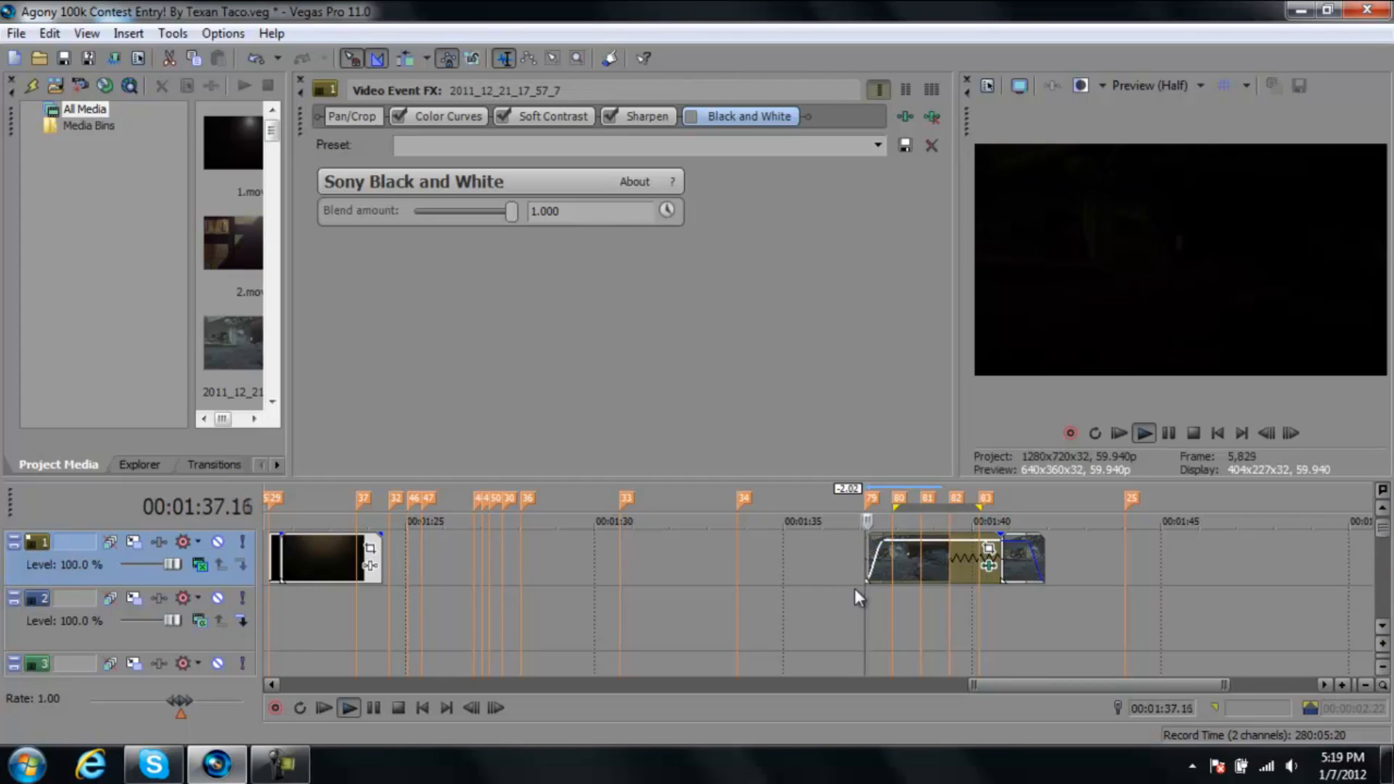
left_click(891, 574)
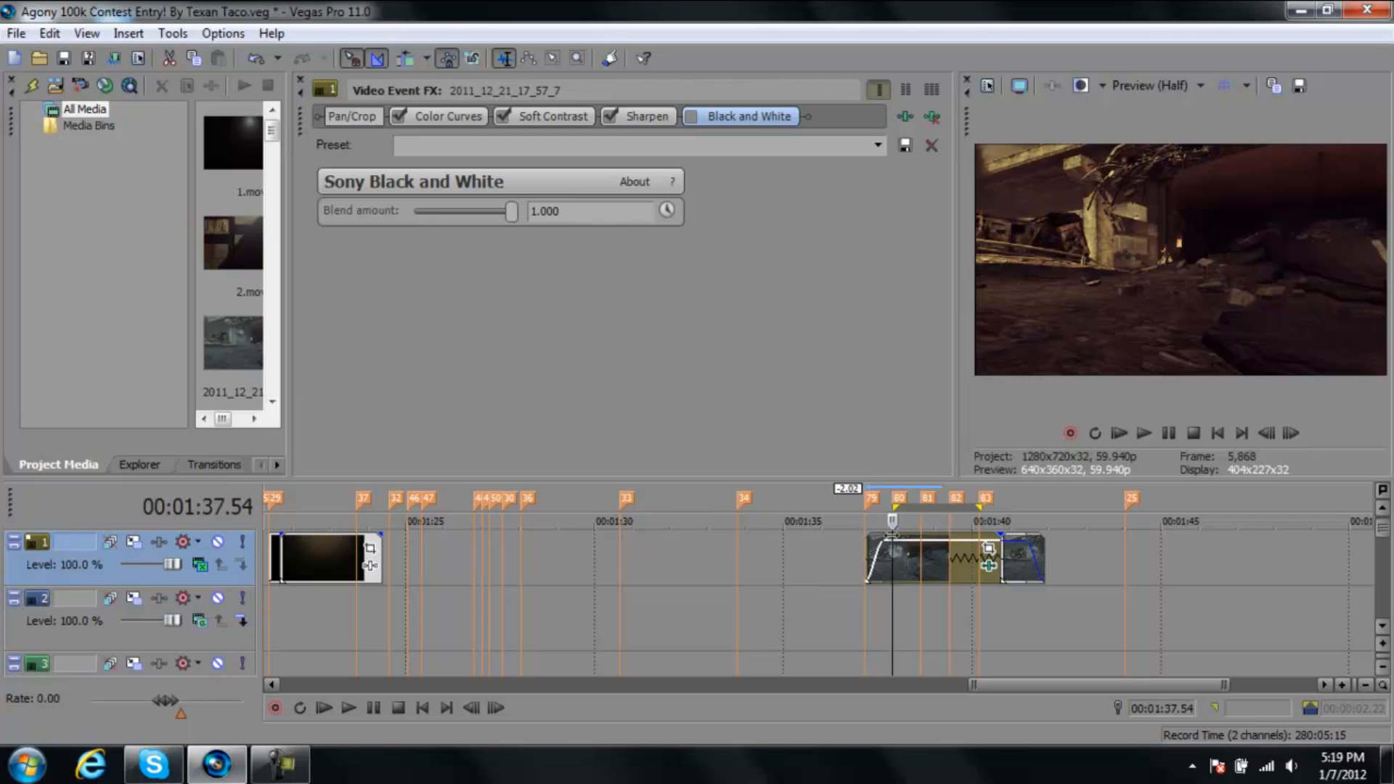
key("space")
left_click_drag(906, 520, 928, 520)
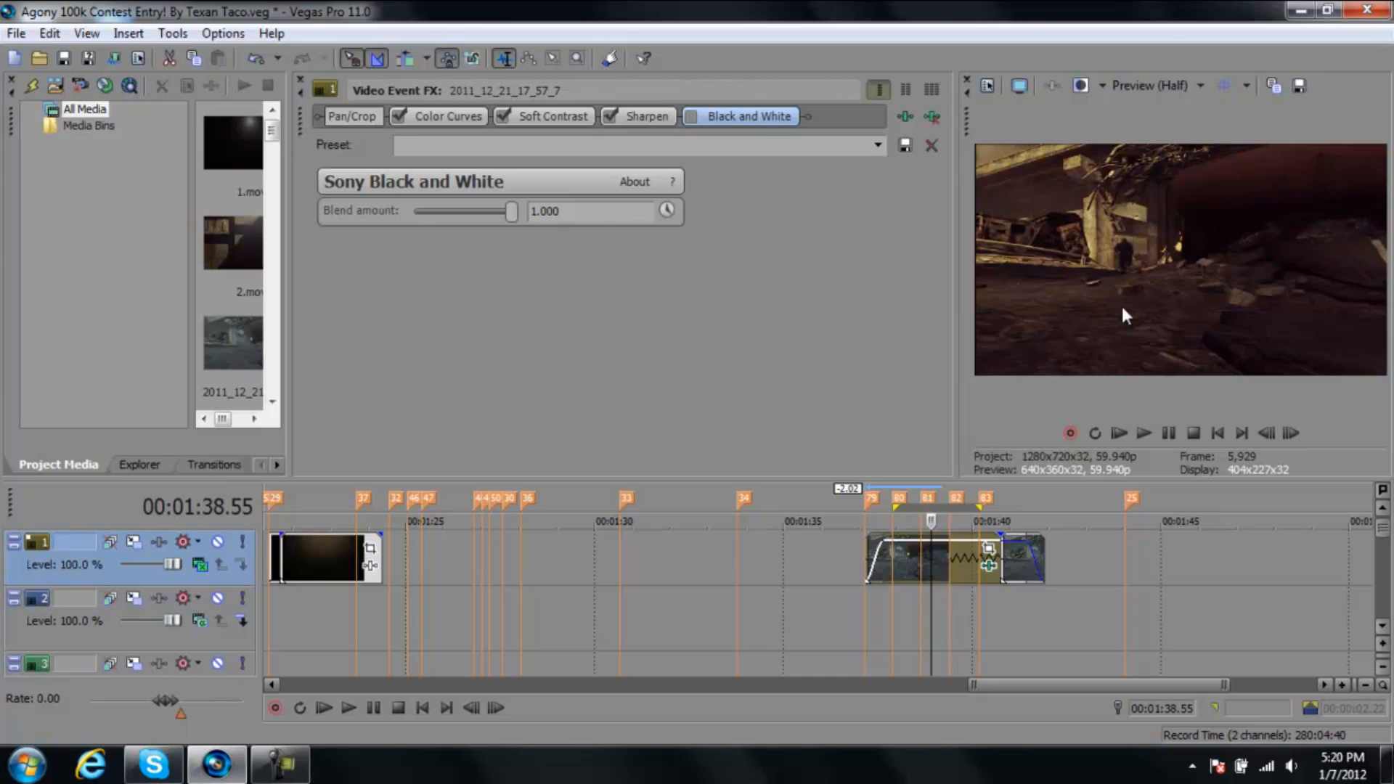
left_click(199, 566)
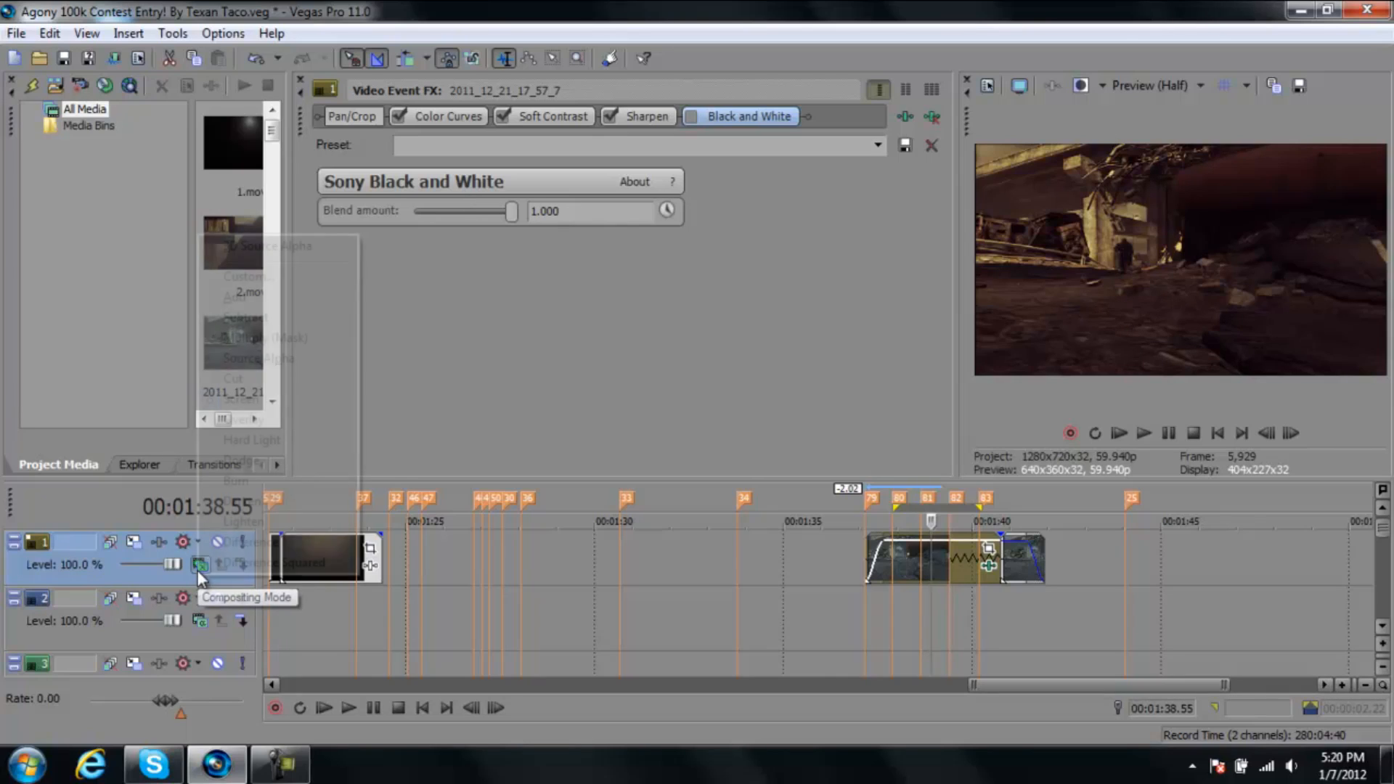
left_click(464, 431)
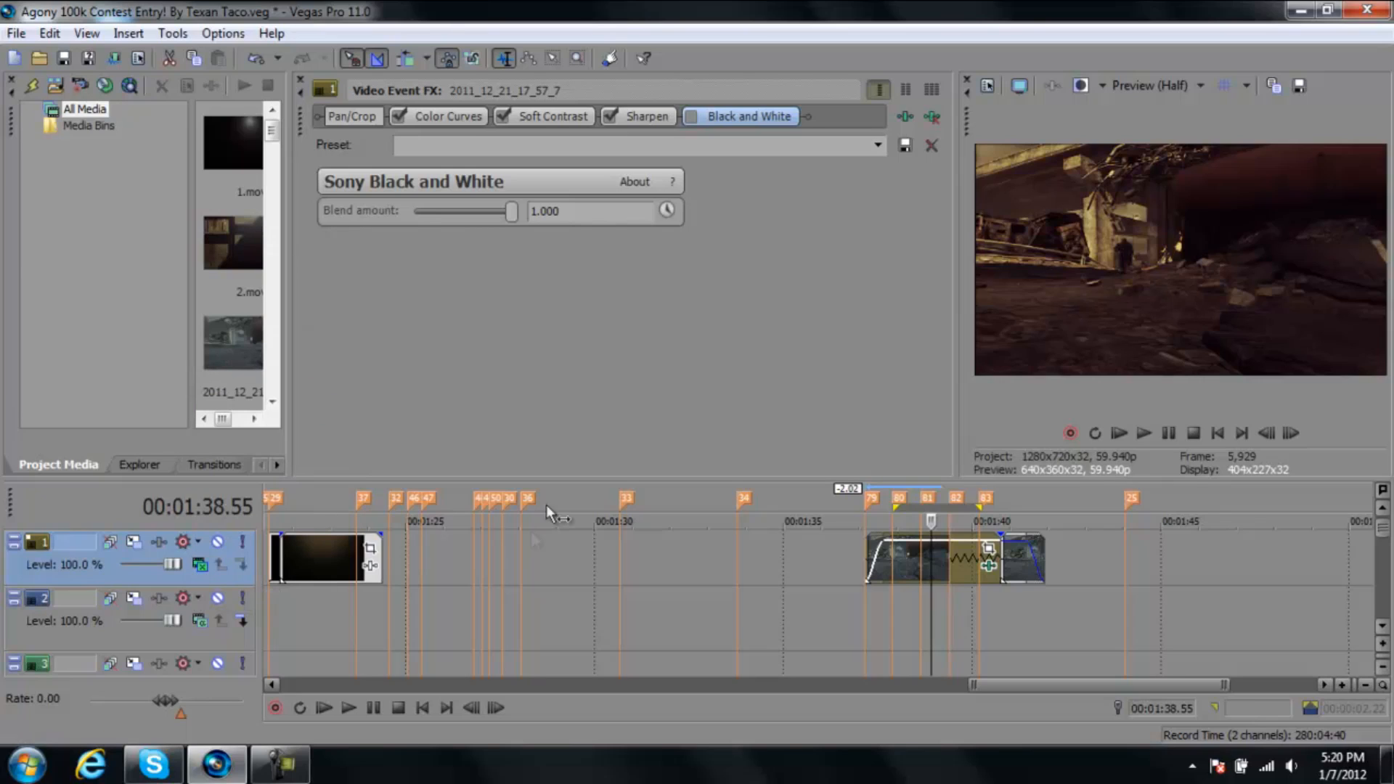
left_click(909, 568)
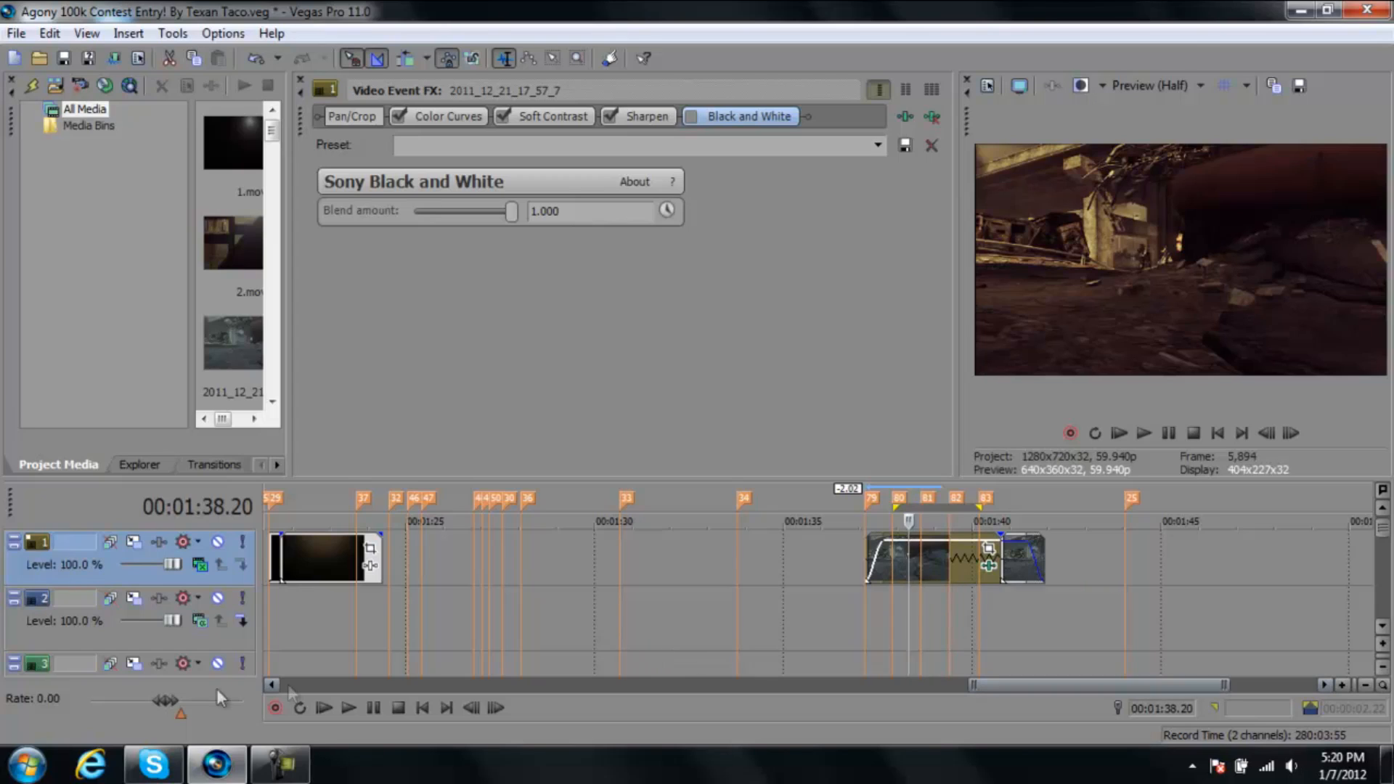
Play the gameplay clip from marker 80 to review the footage up to marker 83
left_click(193, 631)
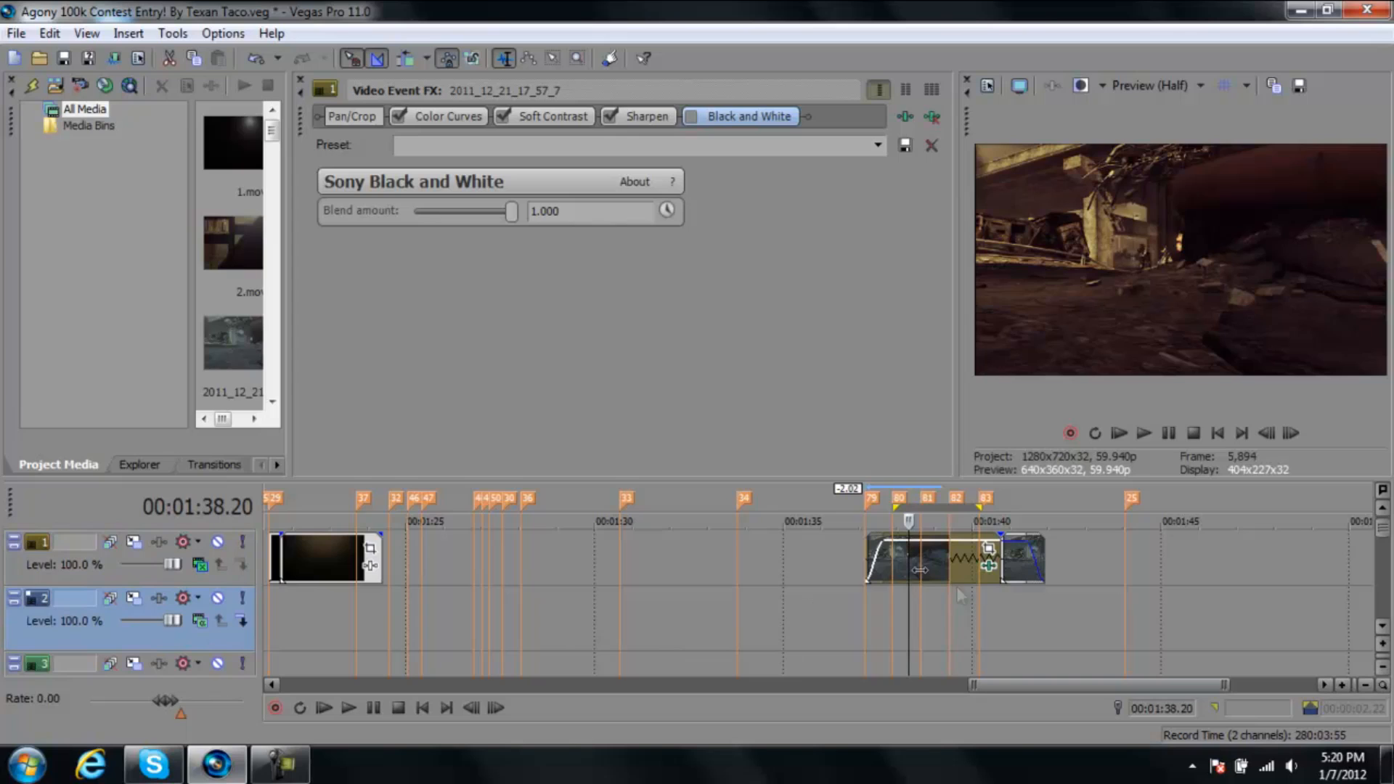
left_click(893, 565)
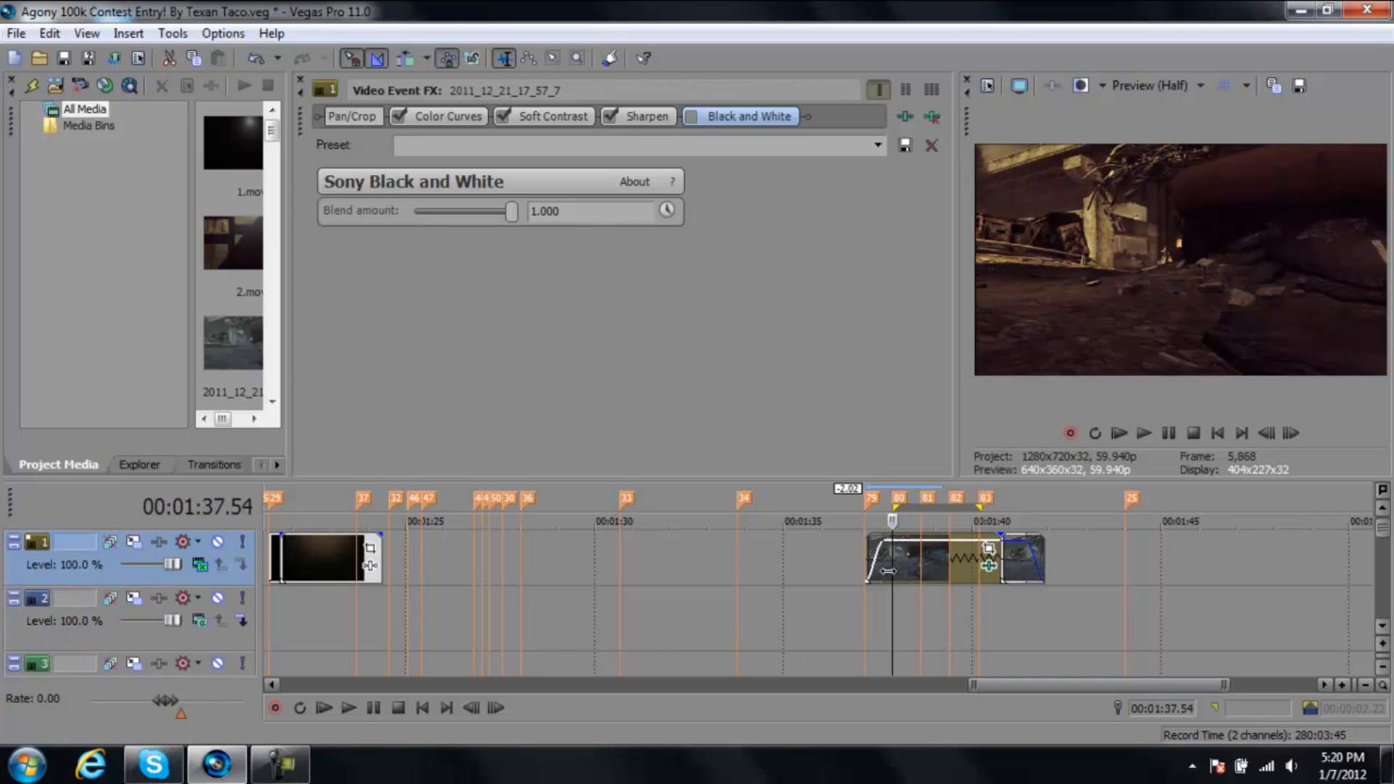
key("space")
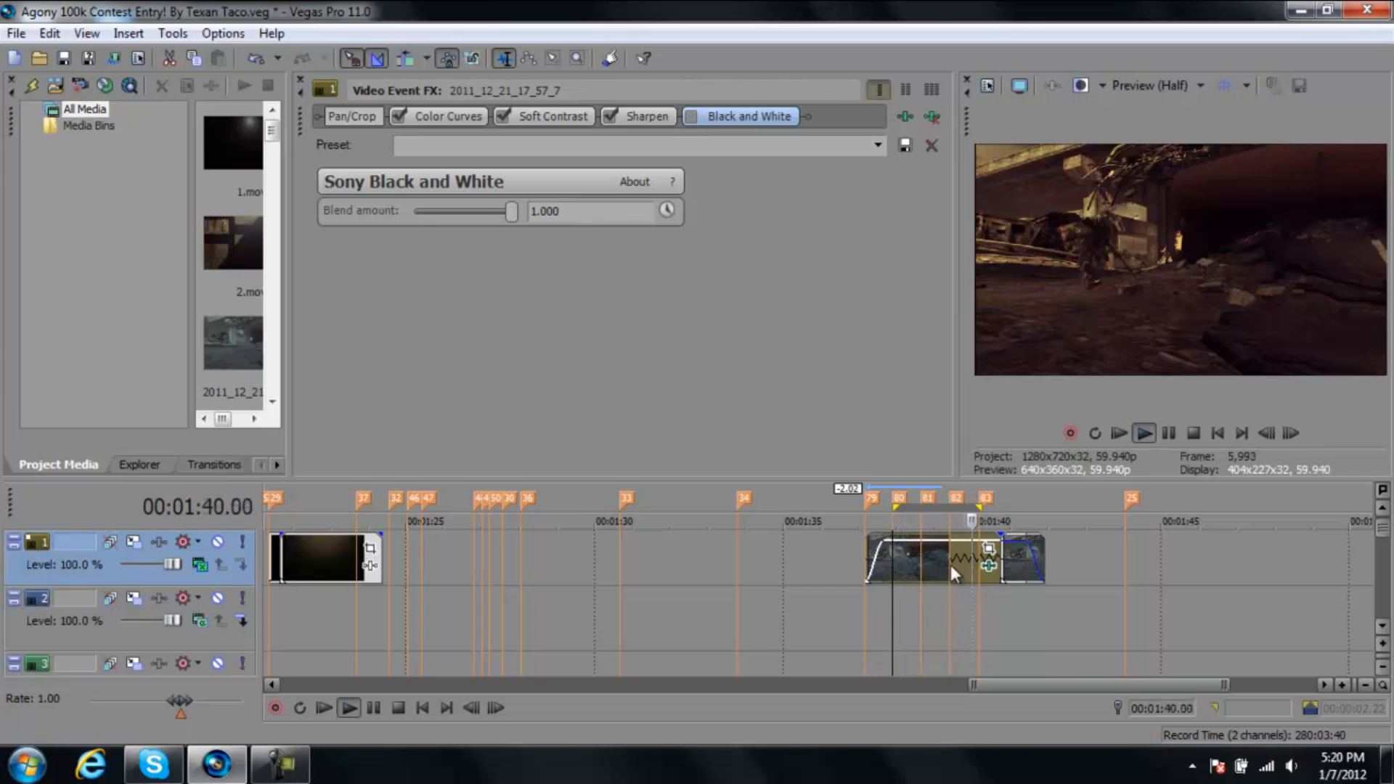
key("space")
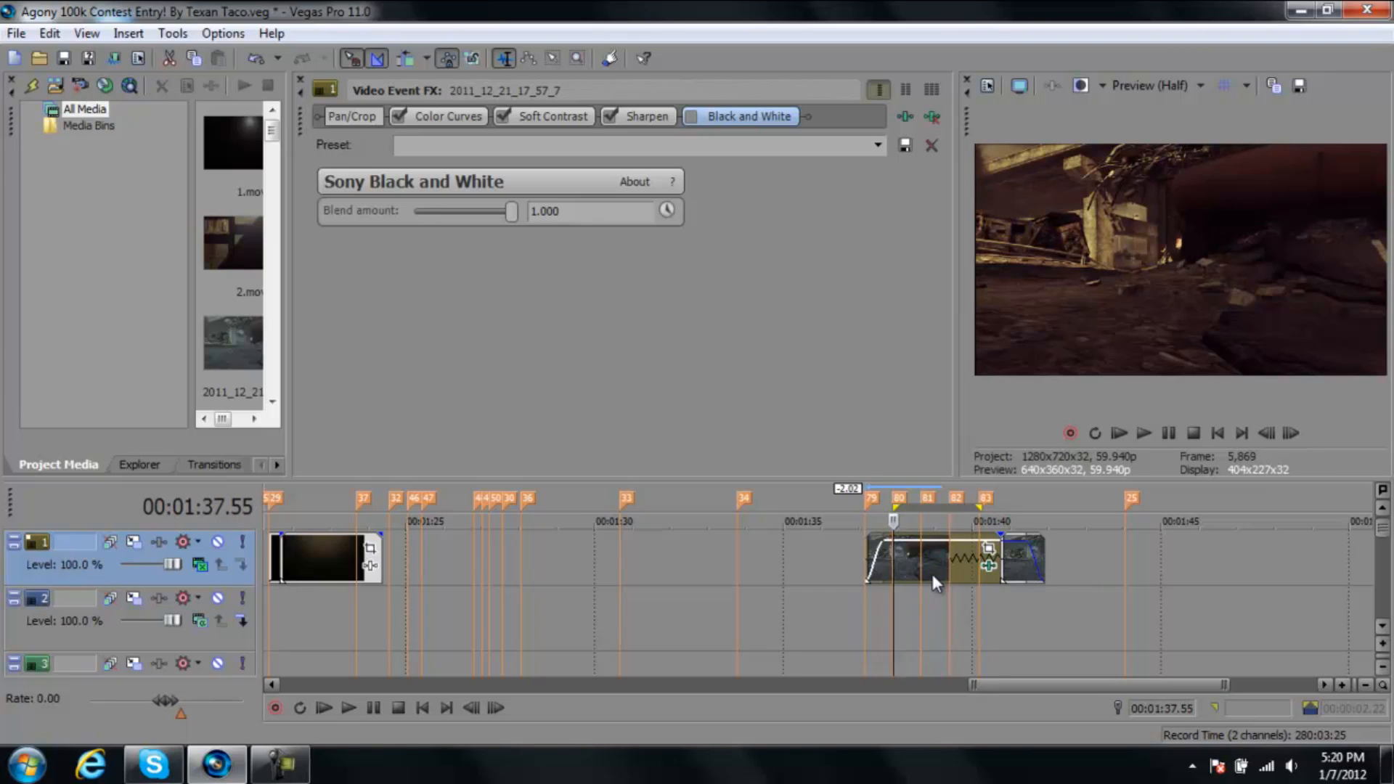
Step the playhead frame by frame from marker 80 to 00:01:38.39 at marker 81
key("alt+Right")
key("alt+Right")
key("alt+Left")
key("alt+Left")
key("alt+Left")
key("alt+Right")
key("alt+Right")
key("alt+Right")
key("alt+Right")
key("alt+Right")
key("alt+Right")
key("alt+Right")
key("alt+Right")
key("alt+Right")
key("alt+Right")
key("alt+Right")
key("alt+Right")
key("alt+Right")
key("alt+Right")
key("alt+Right")
key("alt+Right")
key("alt+Right")
key("alt+Right")
key("alt+Right")
key("alt+Right")
key("alt+Right")
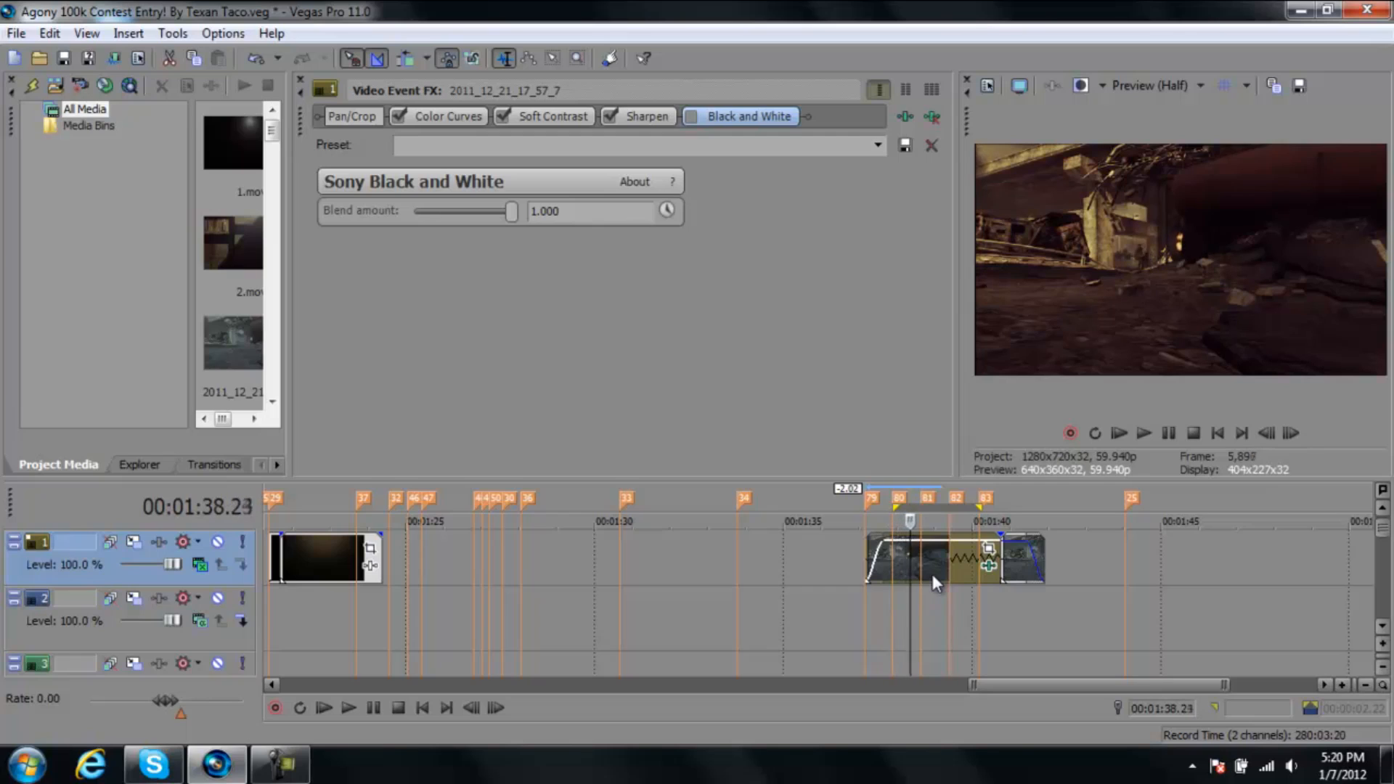
key("alt+Right")
key("alt+Right")
key("alt+Right")
key("alt+Right")
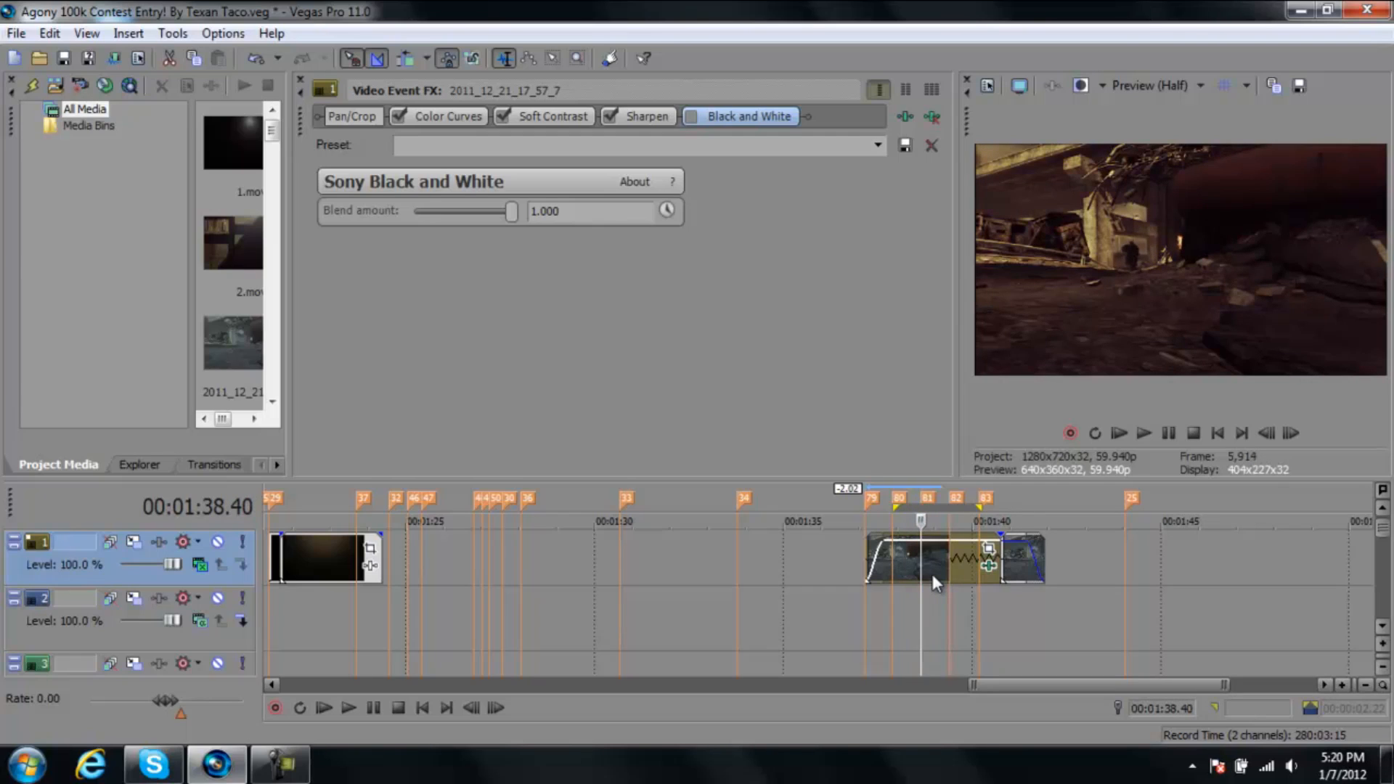
key("alt+Left")
Set the video preview quality to Best (Full)
left_click(1158, 86)
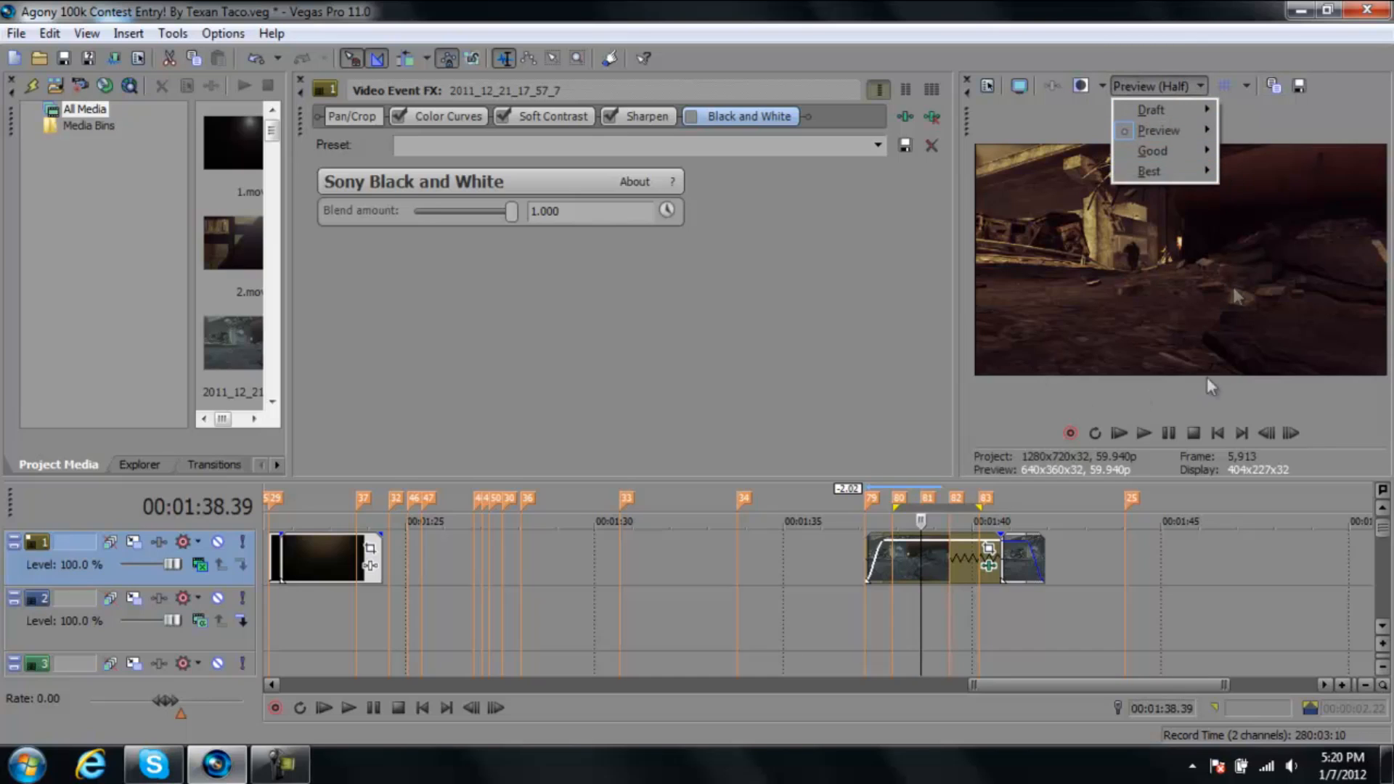
mouse_move(1159, 178)
left_click(1244, 192)
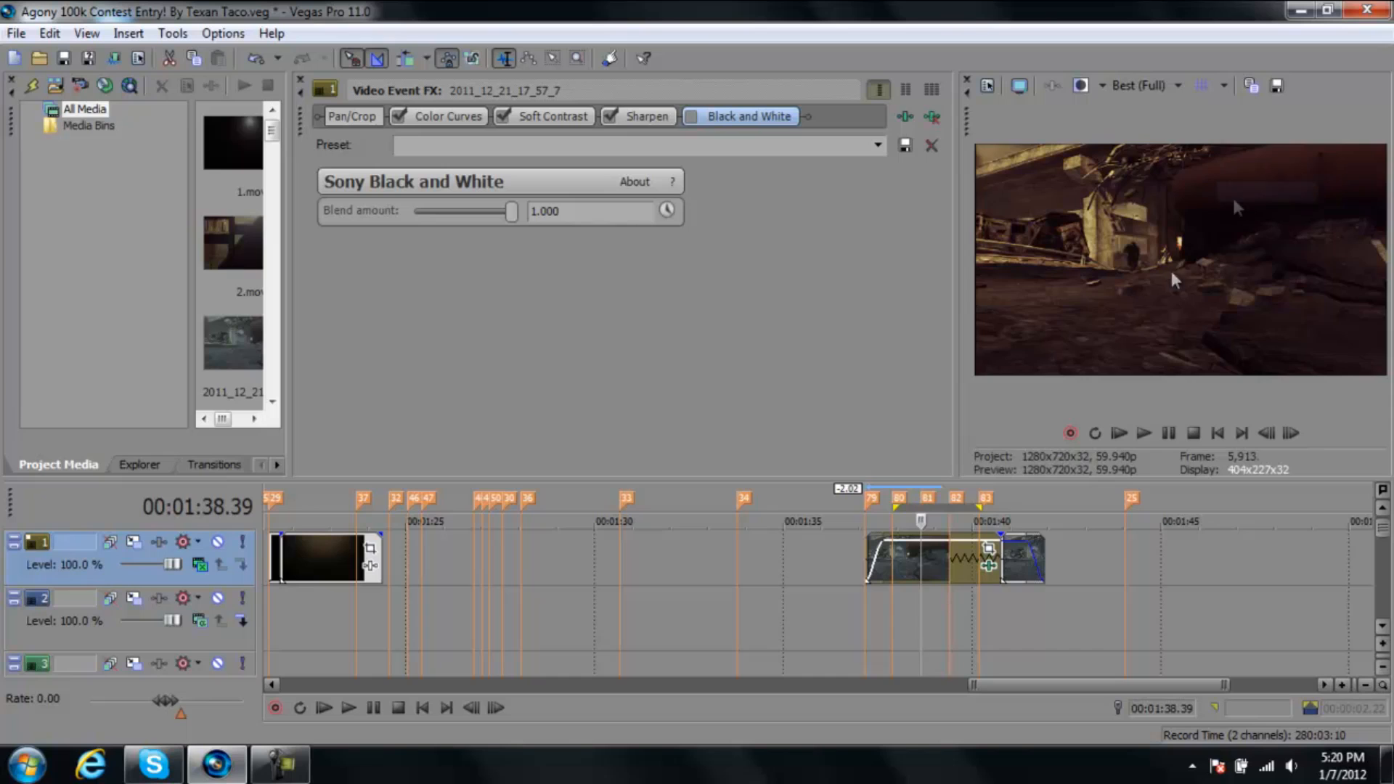
Save a JPEG snapshot of the current frame as Image1 in a new folder named "Ghodst tut" inside My Videos
left_click(1276, 85)
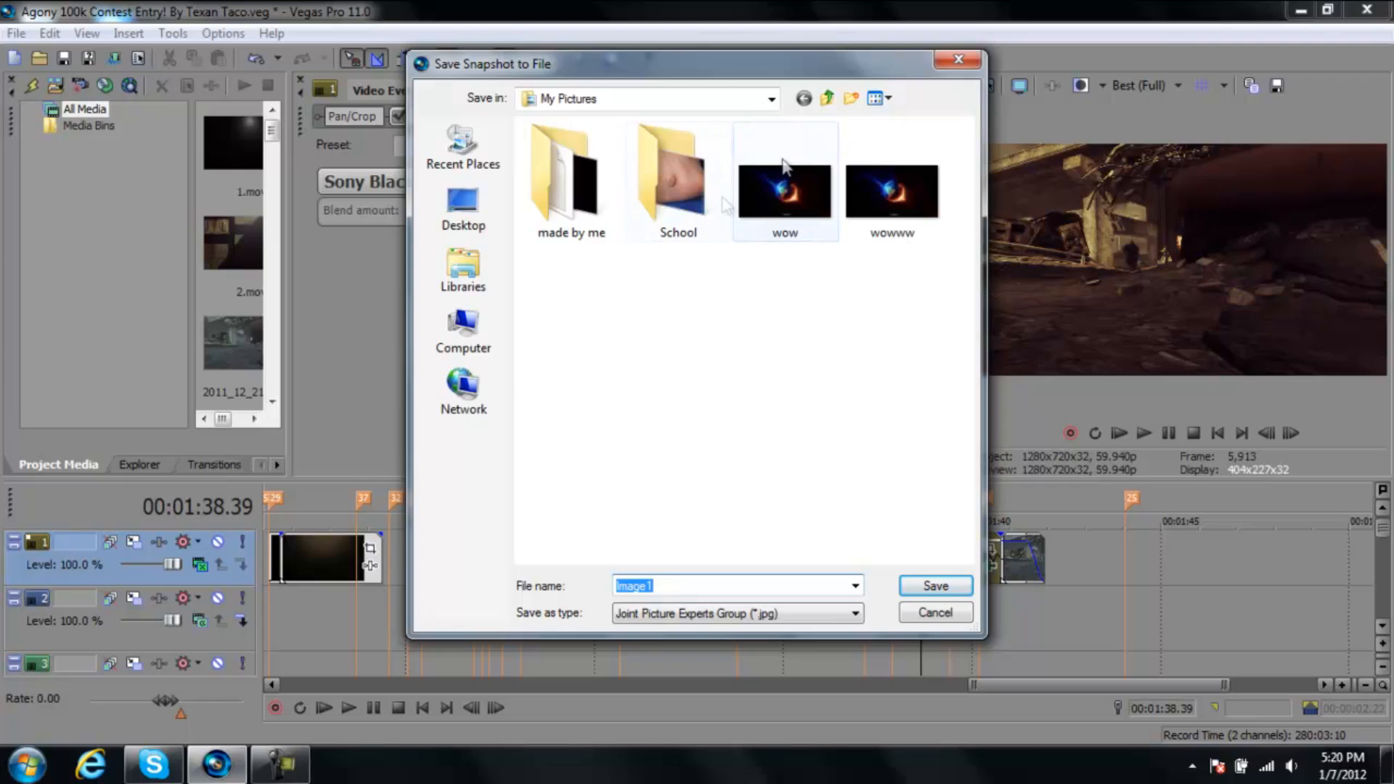
left_click(826, 98)
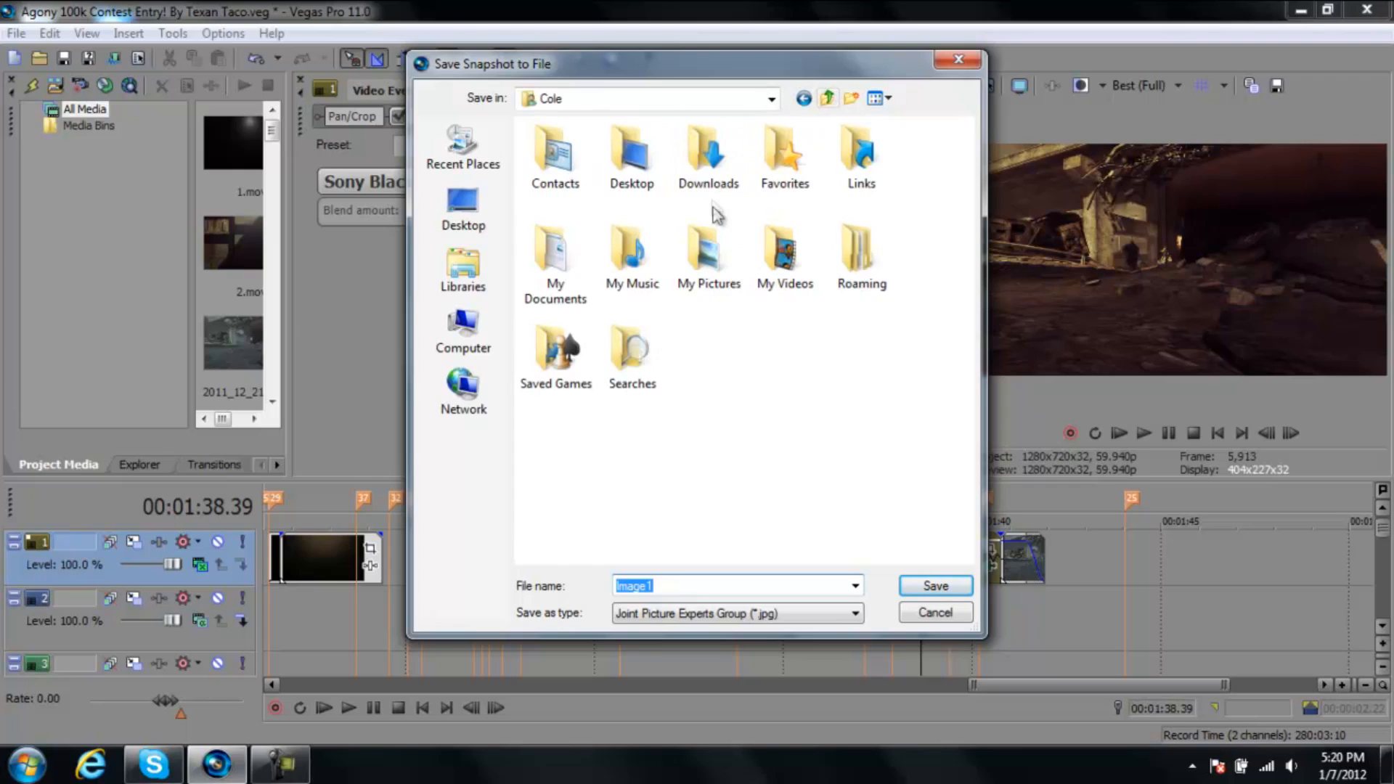
double_click(785, 250)
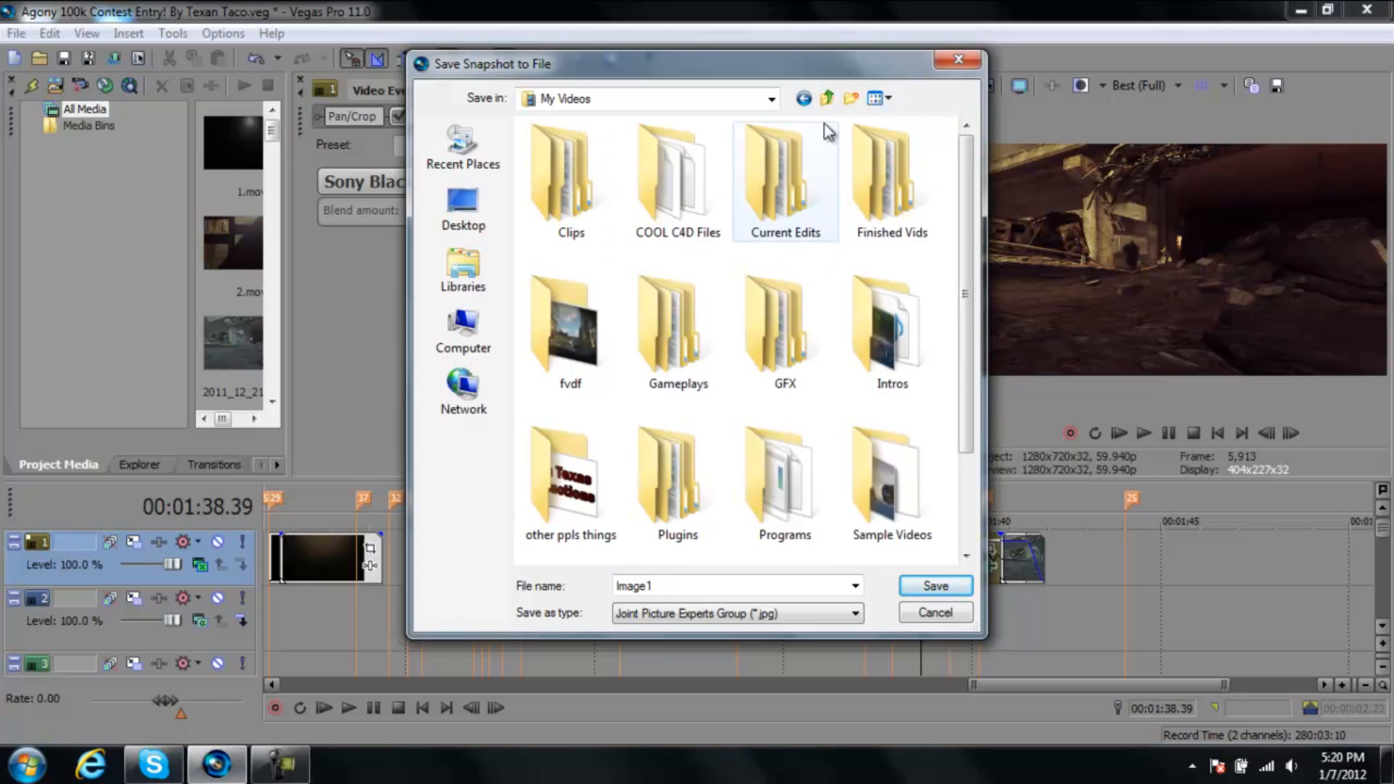
left_click(846, 101)
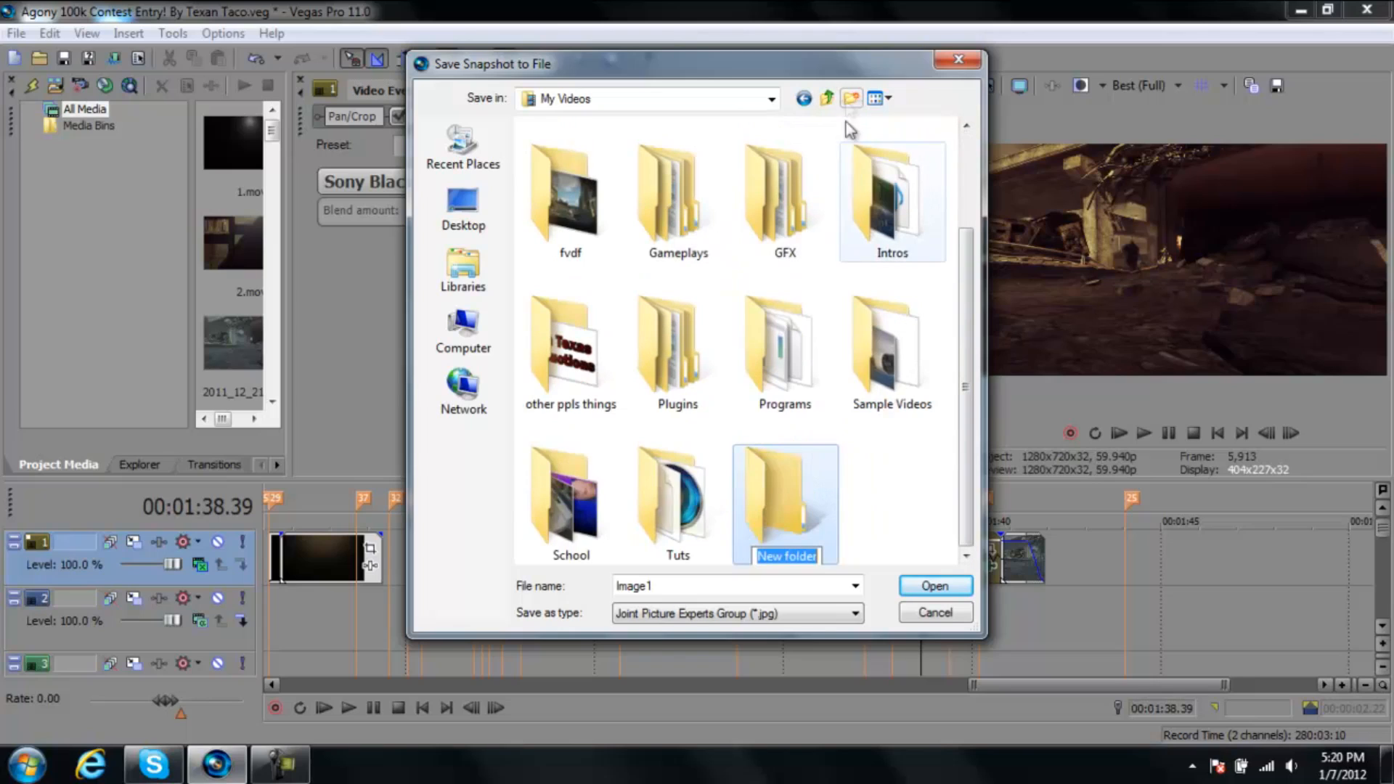
type("Ghodst tut")
key("Return")
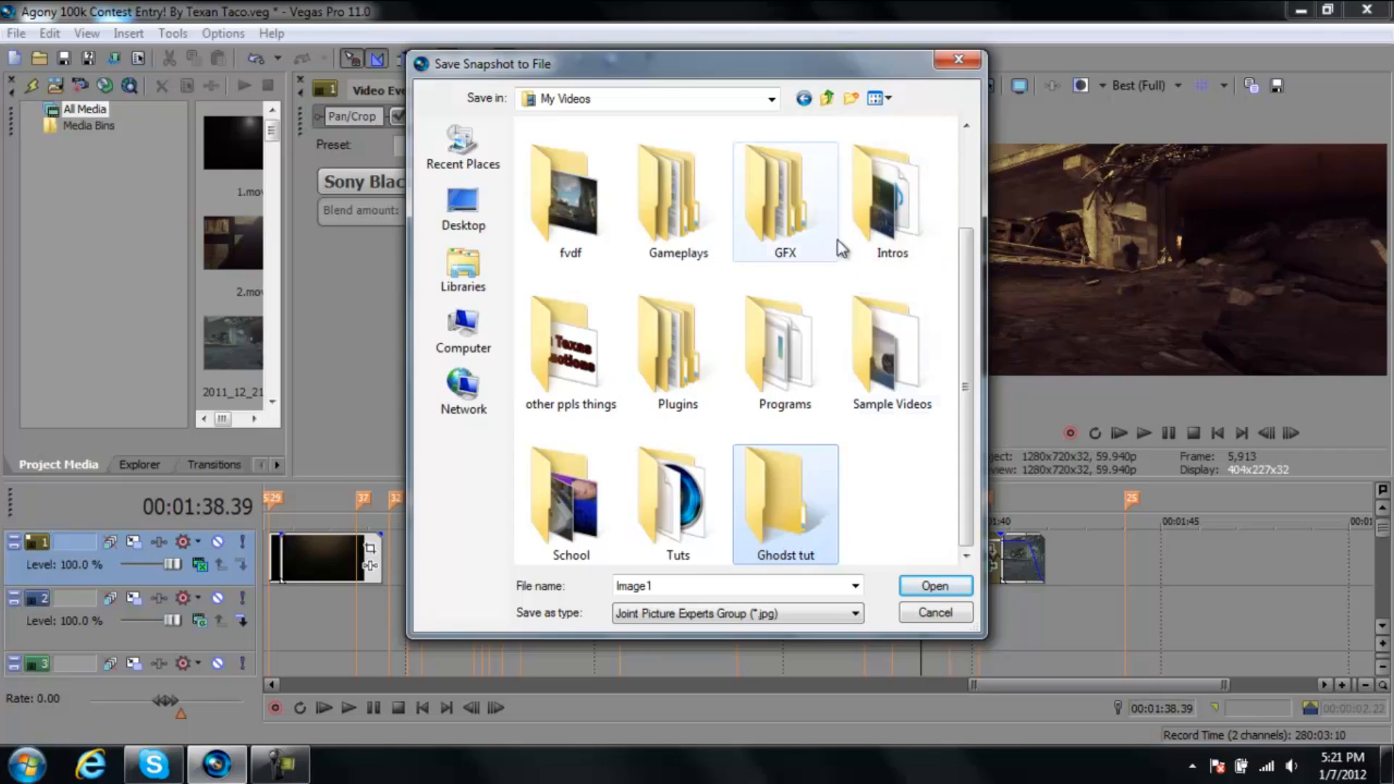
double_click(790, 496)
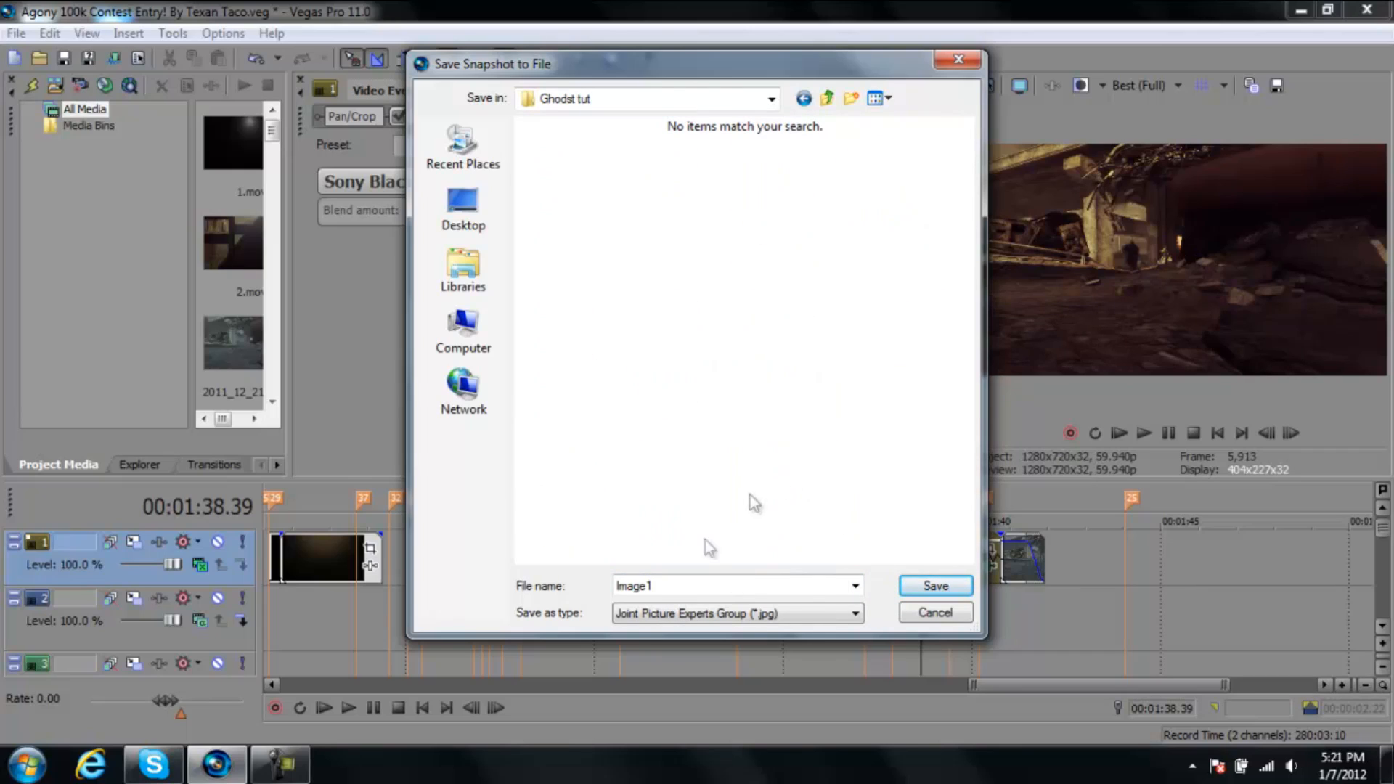
left_click(929, 586)
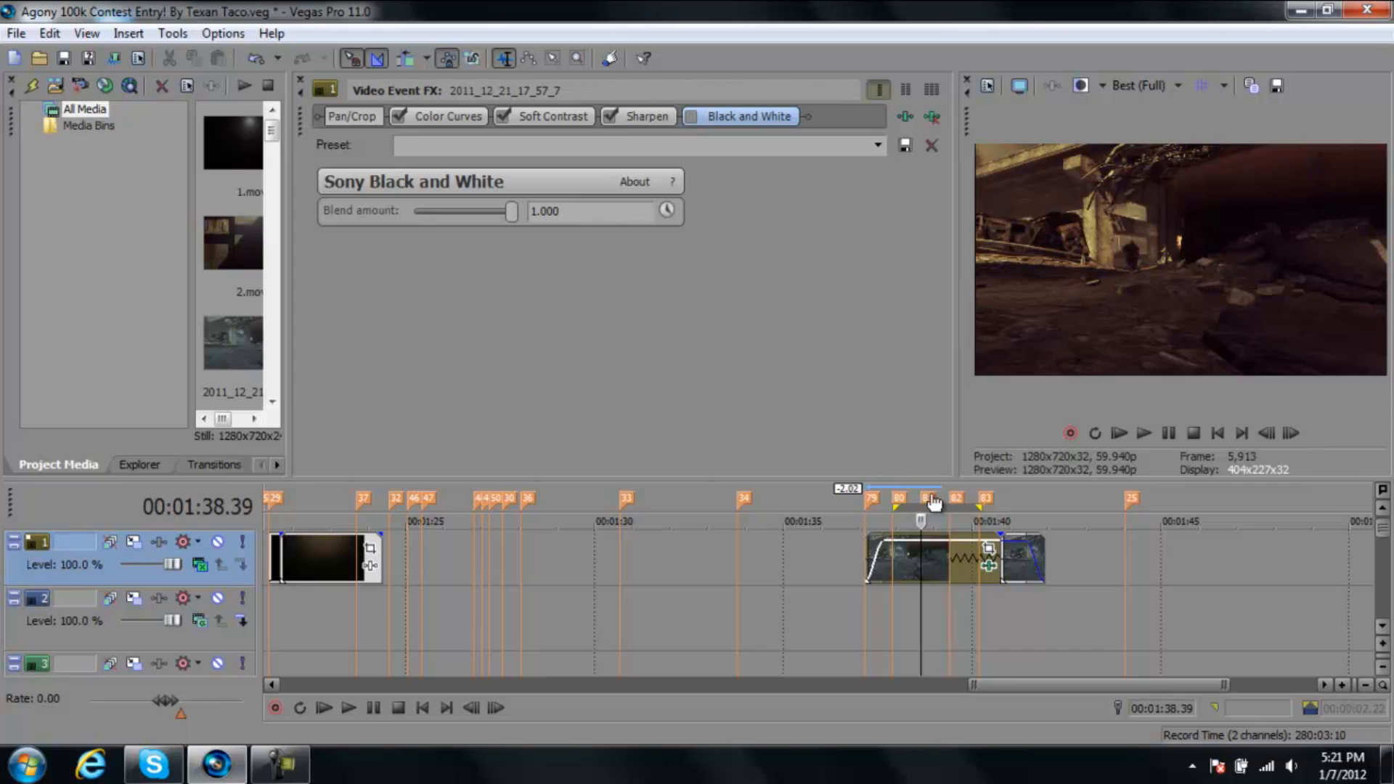
Close the event effects window and place the new Image1.jpg snapshot on video track 2, starting at marker 82
left_click(302, 79)
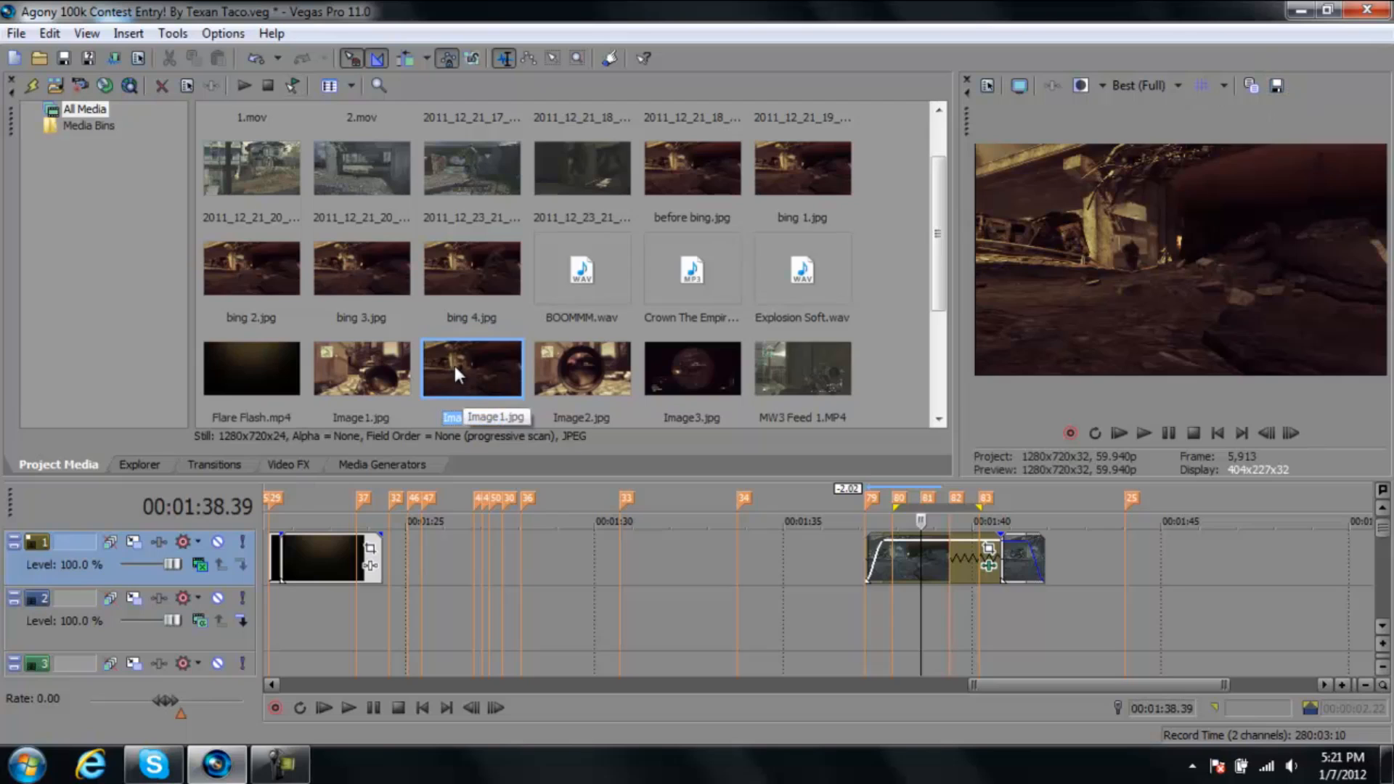
mouse_move(455, 366)
left_mouse_down()
mouse_move(905, 558)
mouse_move(919, 611)
mouse_move(911, 596)
mouse_move(957, 608)
left_mouse_up()
left_click(952, 609)
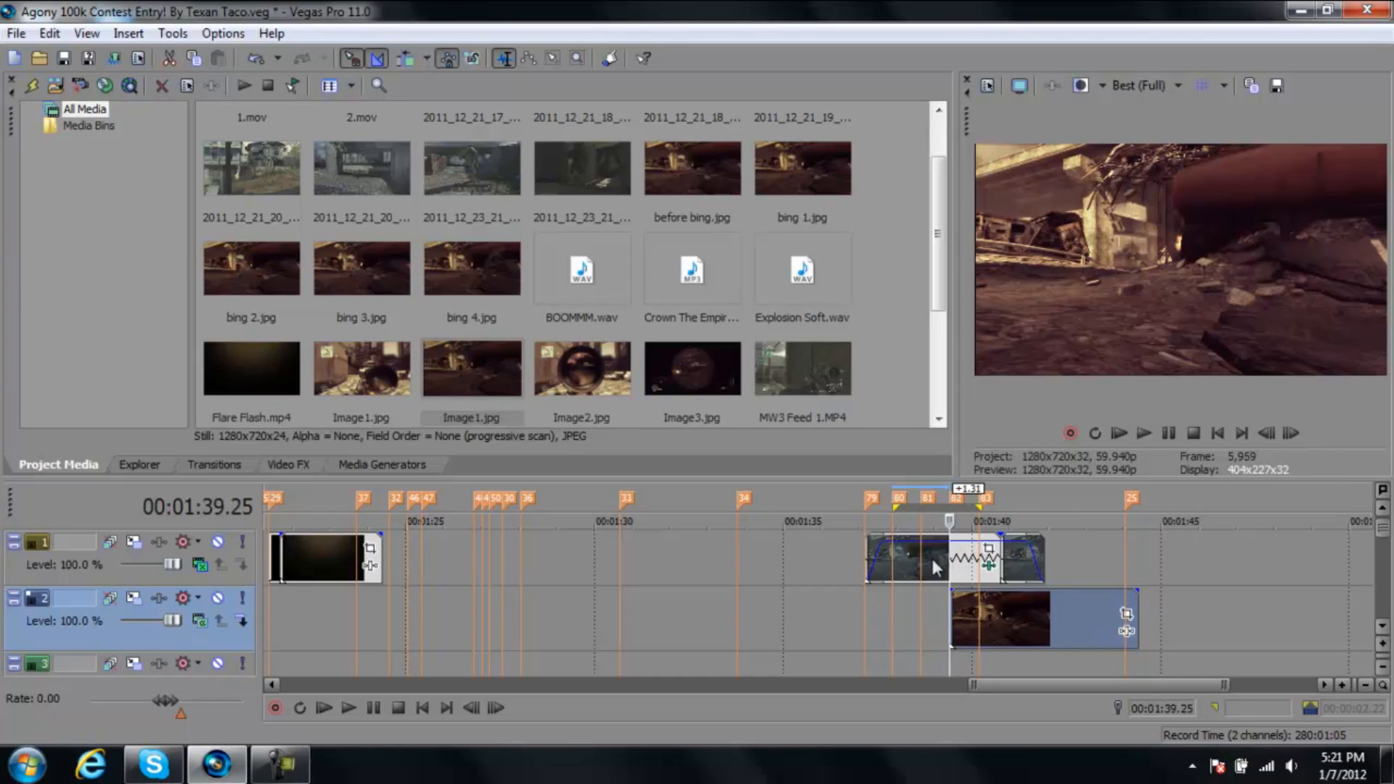
Compare the gameplay frames at the beat markers before and after the start of the still image on video track 2
left_click(916, 569)
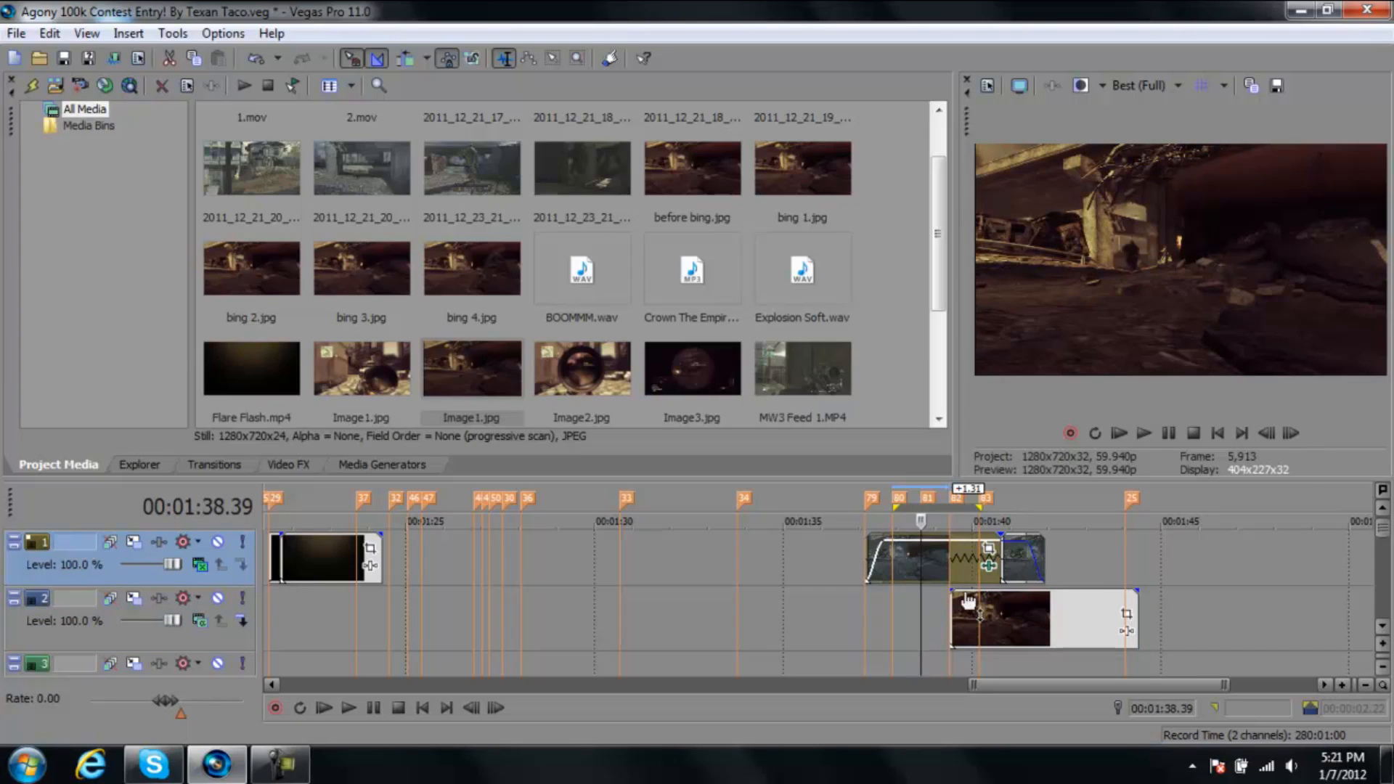
left_click(909, 561)
left_click(892, 561)
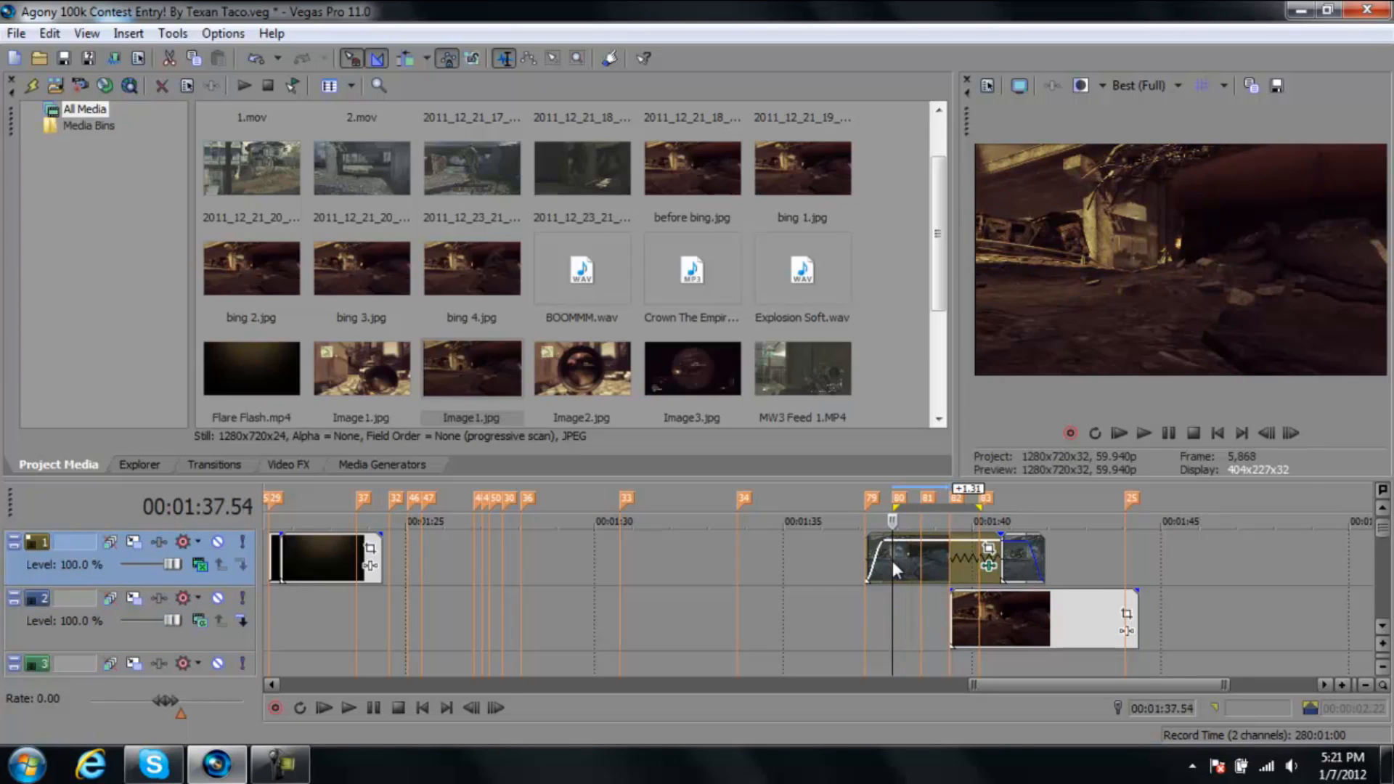
left_click(909, 560)
left_click(940, 555)
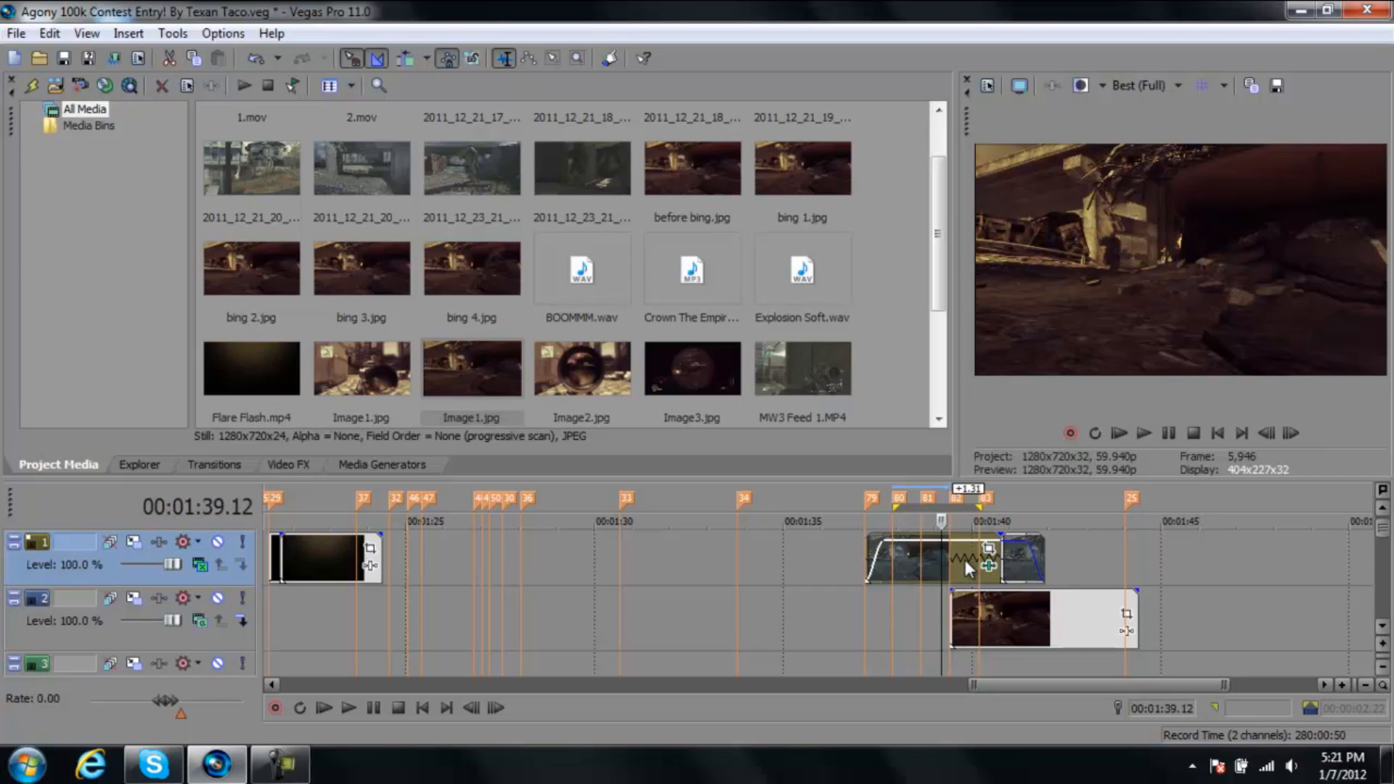
left_click(965, 560)
left_click(938, 563)
left_click(950, 559)
left_click(938, 565)
left_click(967, 564)
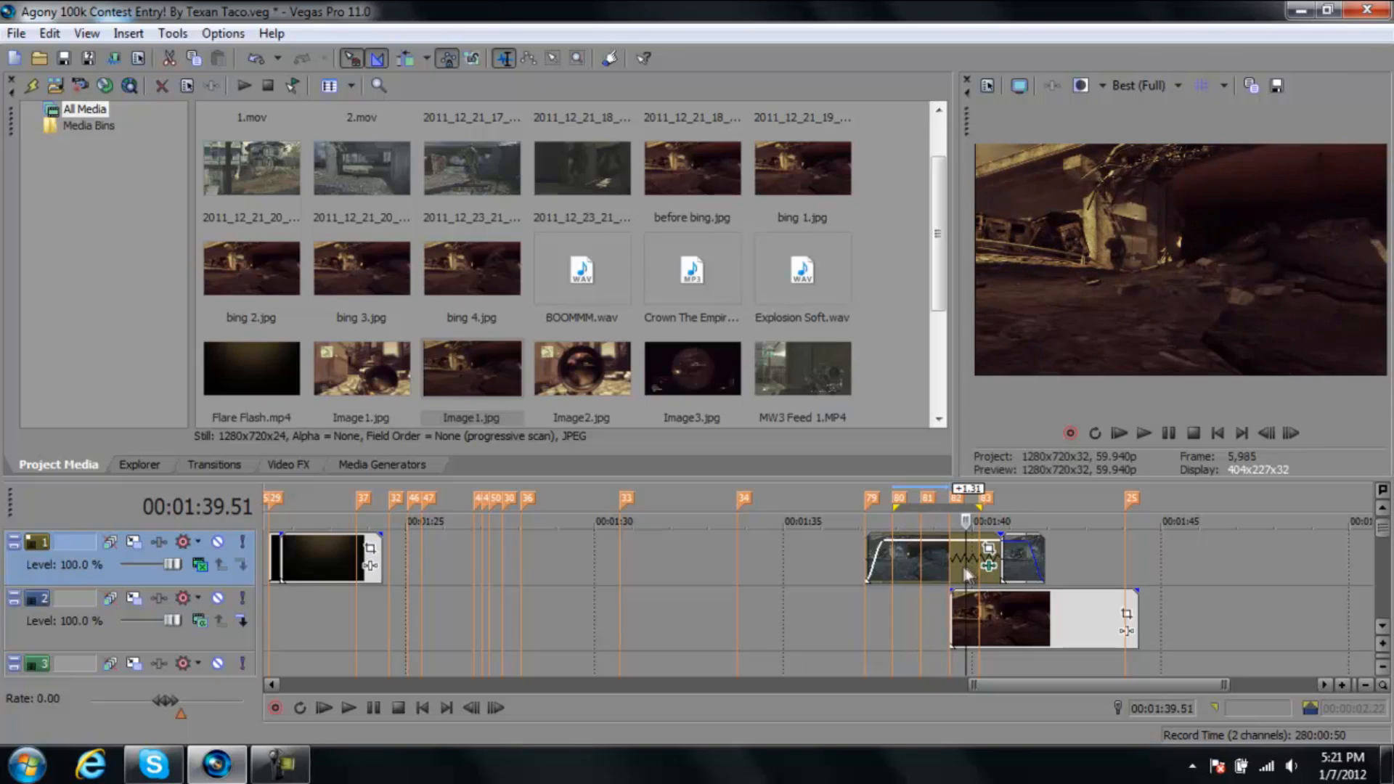
left_click(935, 574)
left_click(974, 563)
left_click(935, 564)
left_click(966, 565)
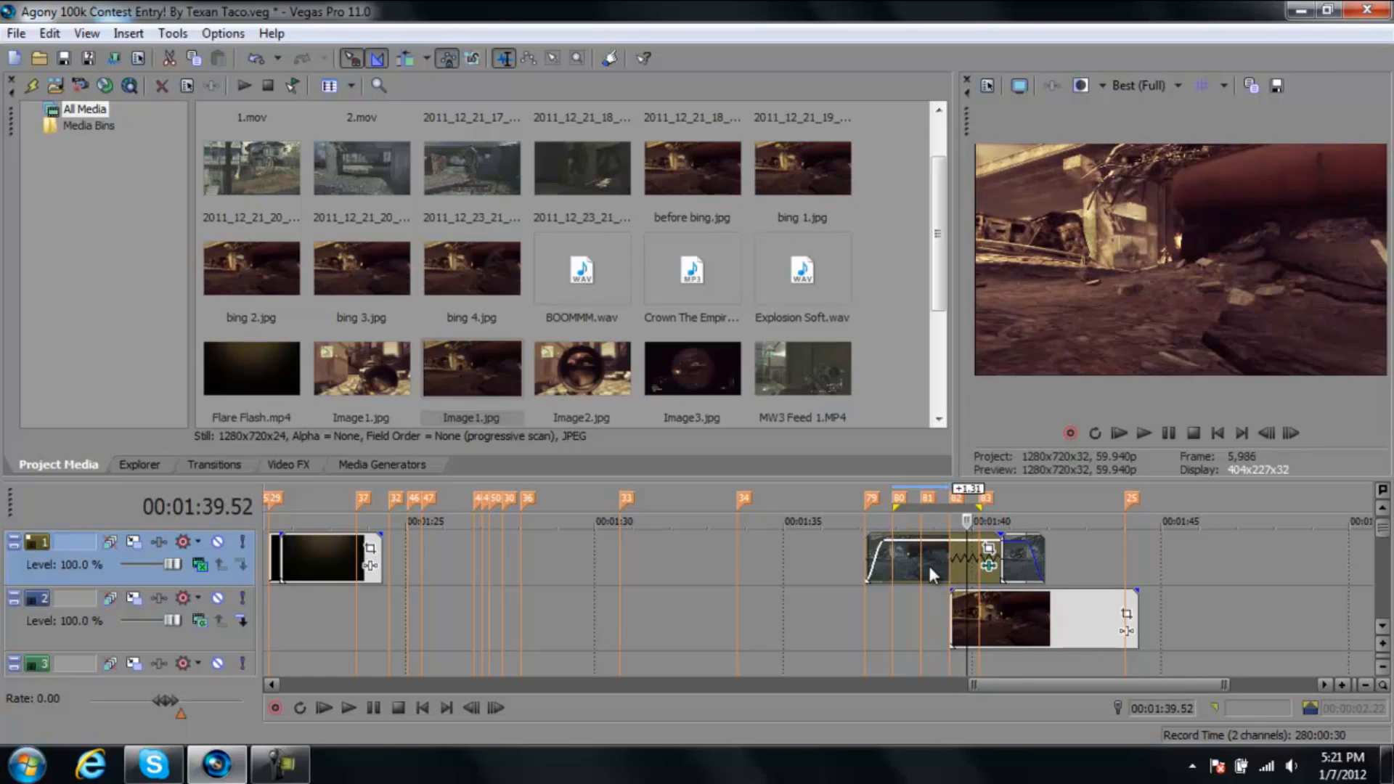
left_click(929, 565)
left_click(971, 564)
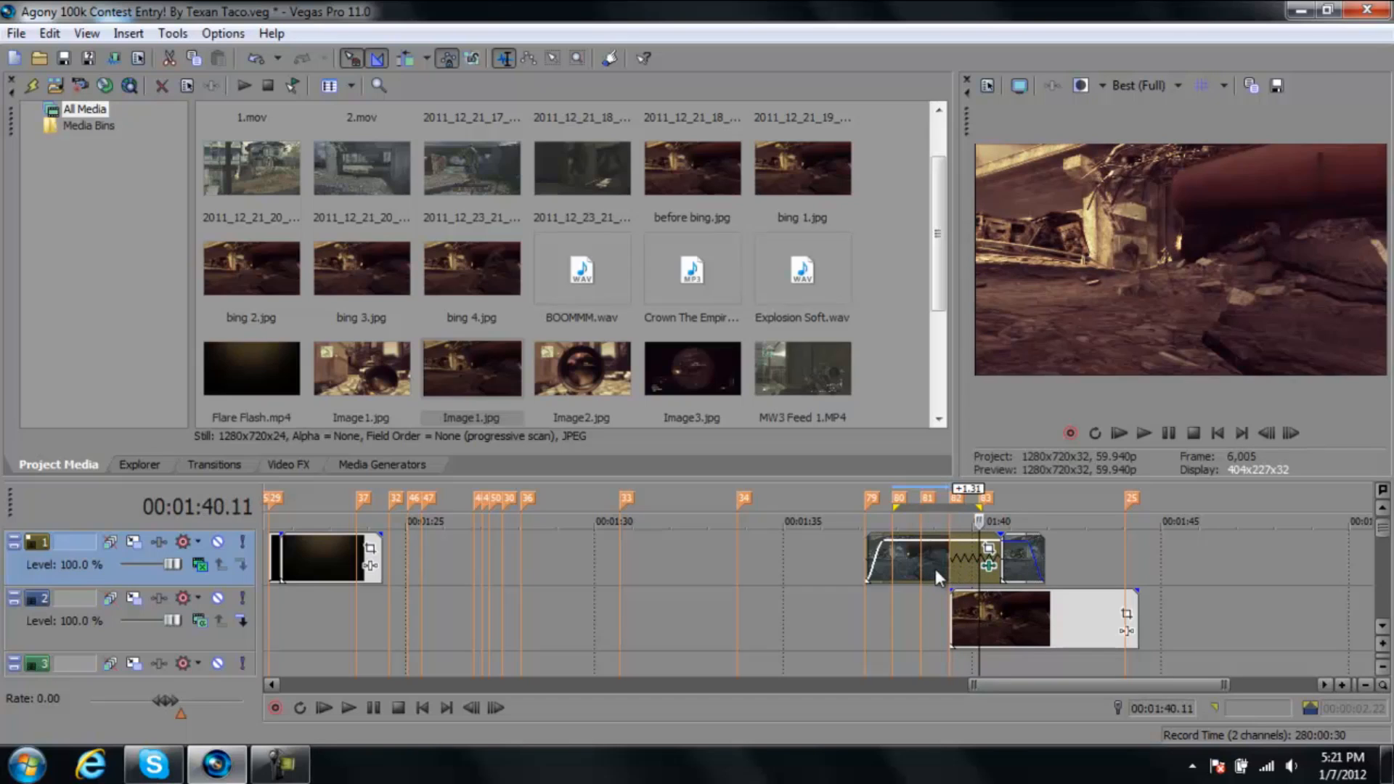
left_click(935, 568)
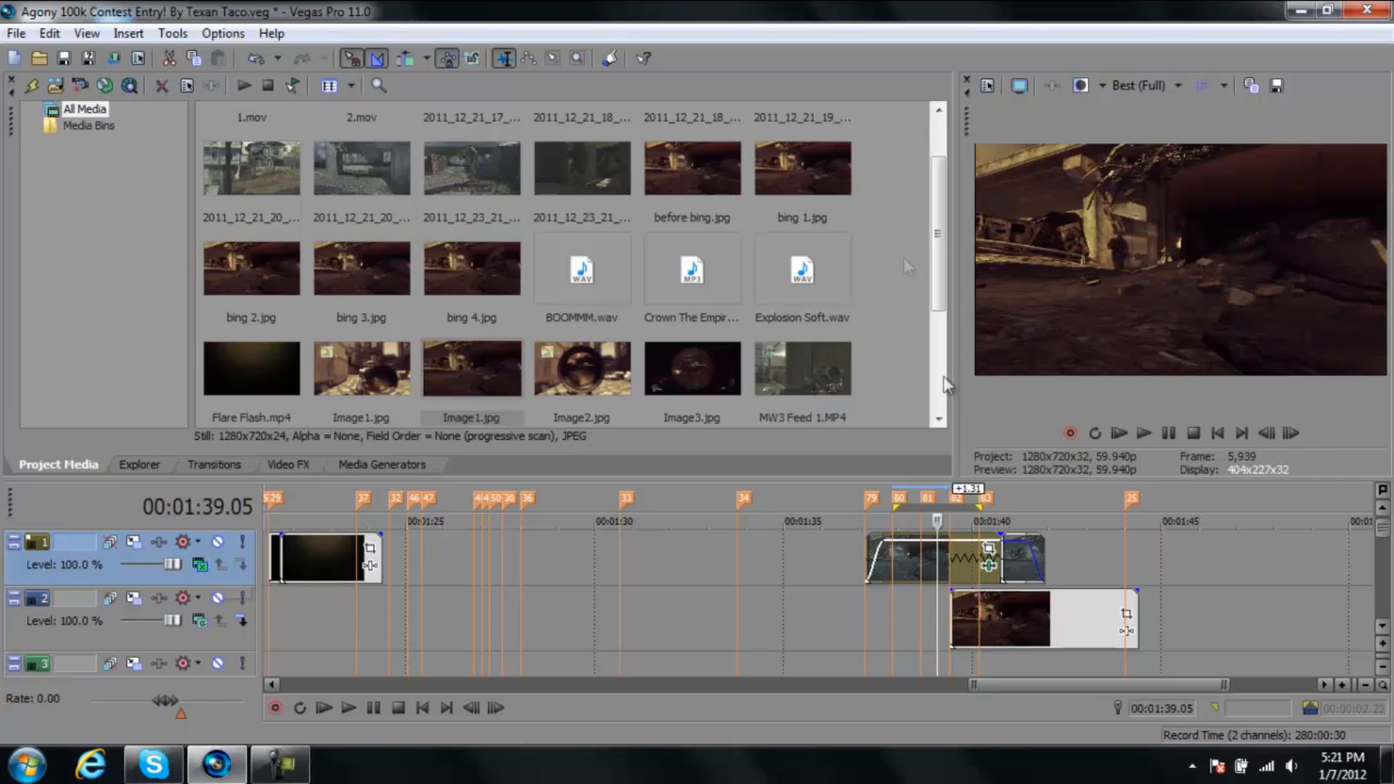
left_click(1013, 564)
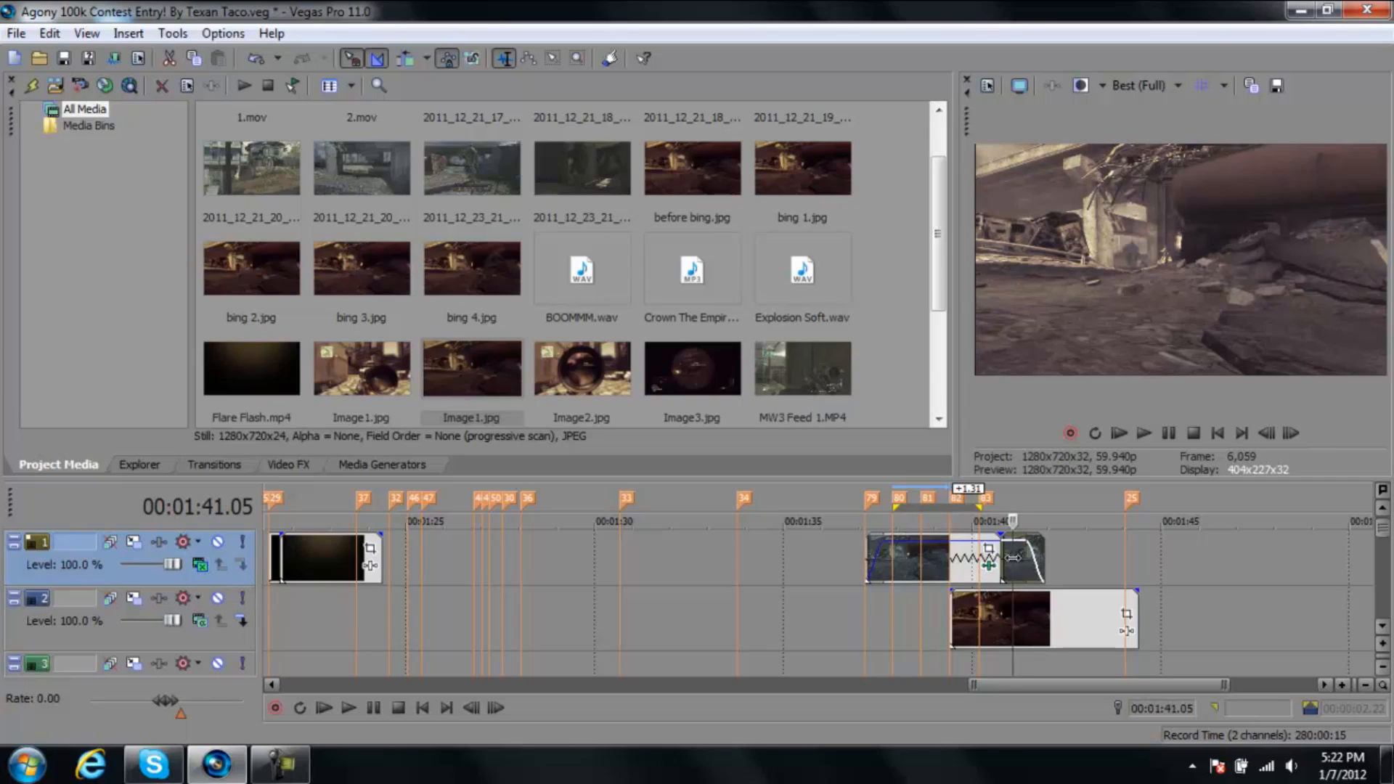
mouse_move(950, 546)
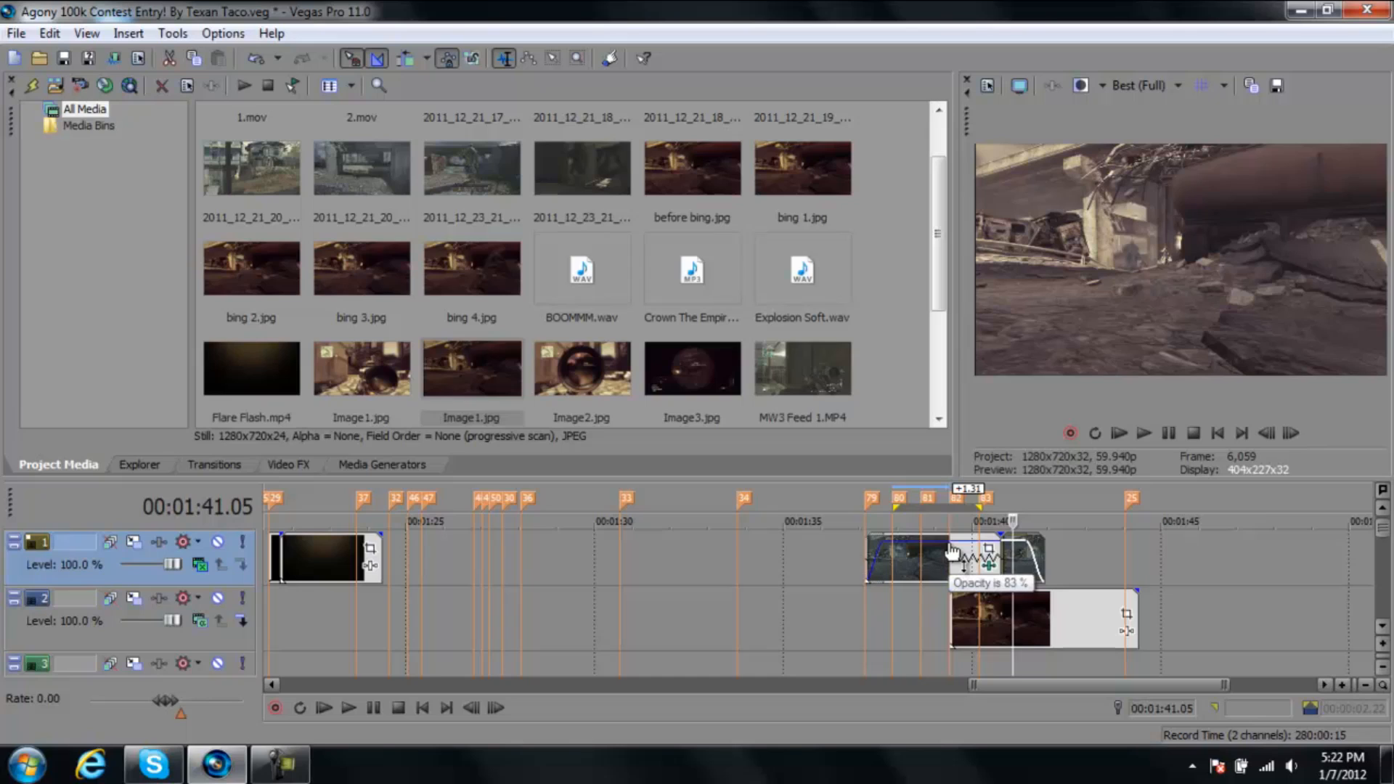
left_click(979, 561)
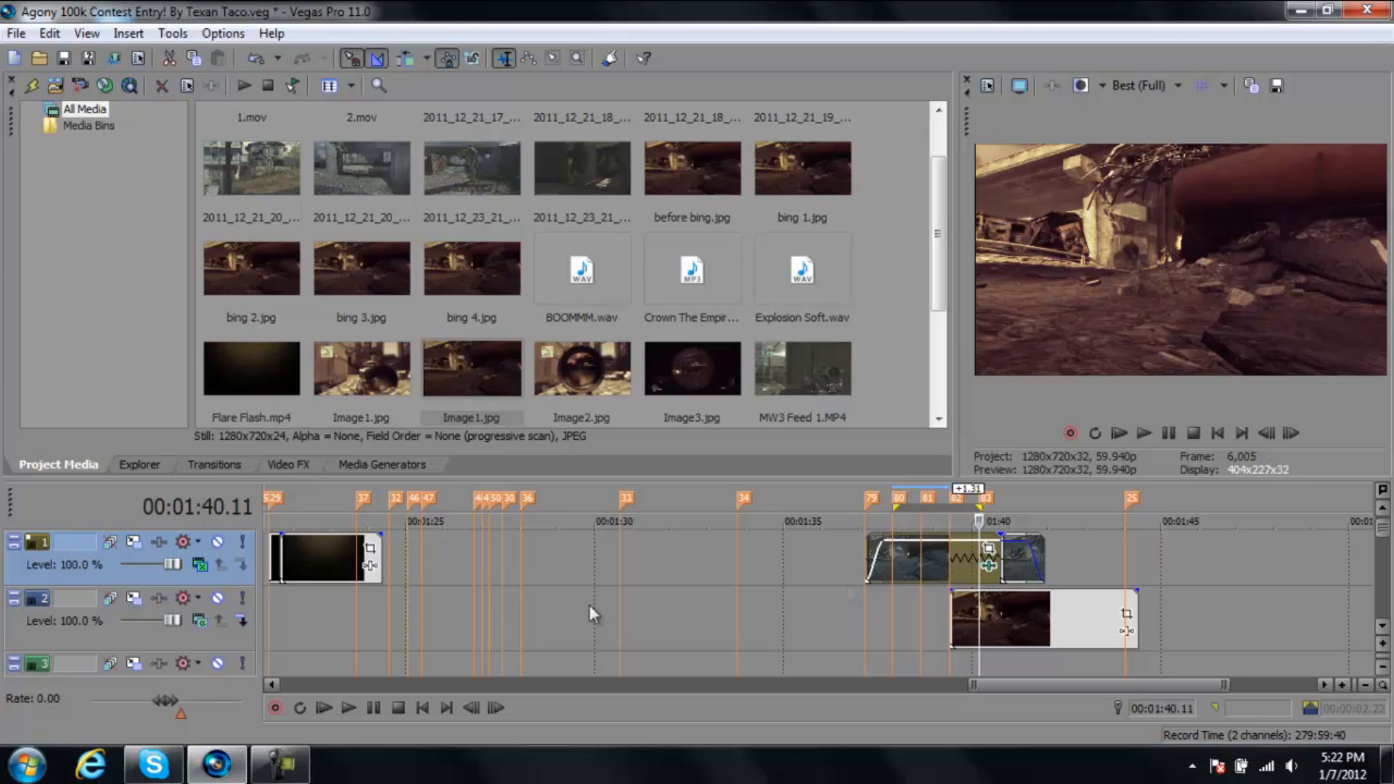
Mute video track 2 and save a JPEG snapshot of the frame at marker 82 as Image2 in the Ghodst tut folder
left_click(218, 600)
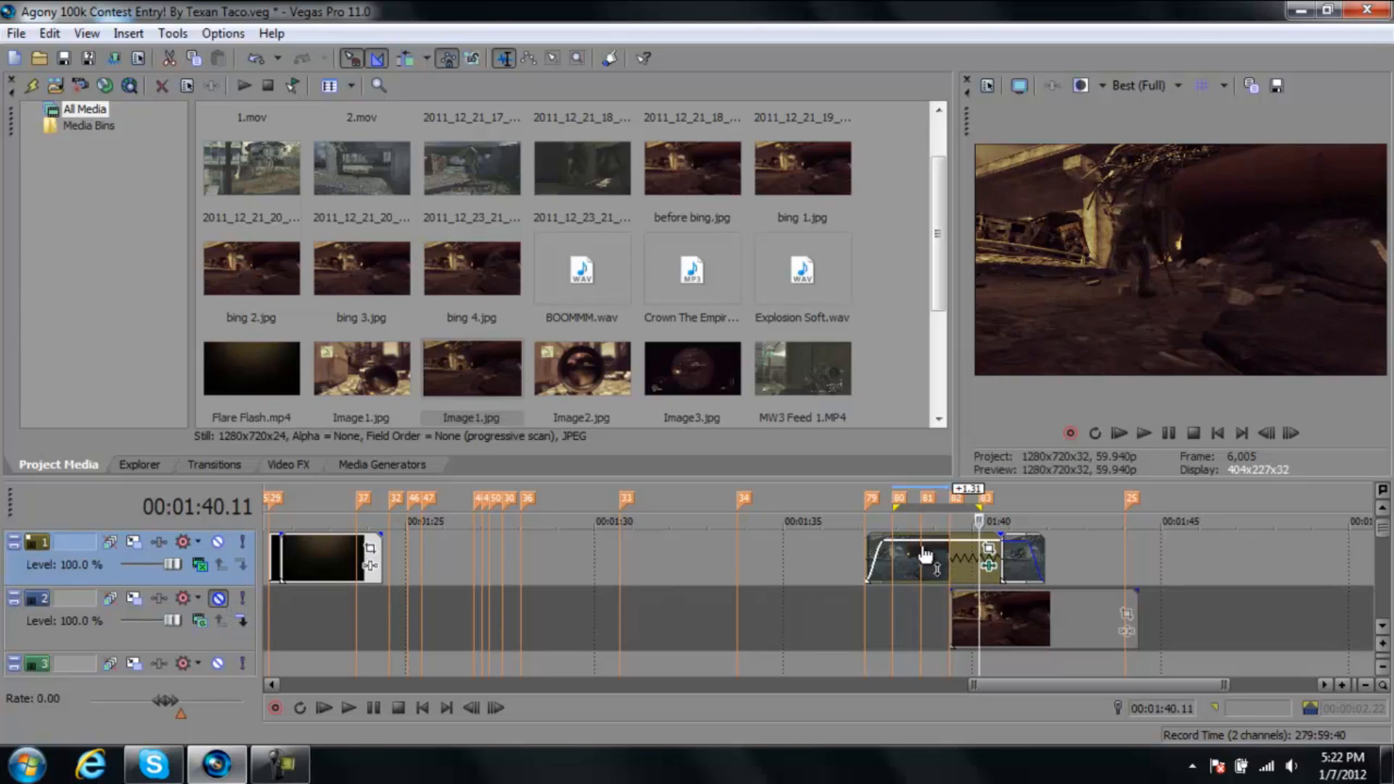
left_click(947, 560)
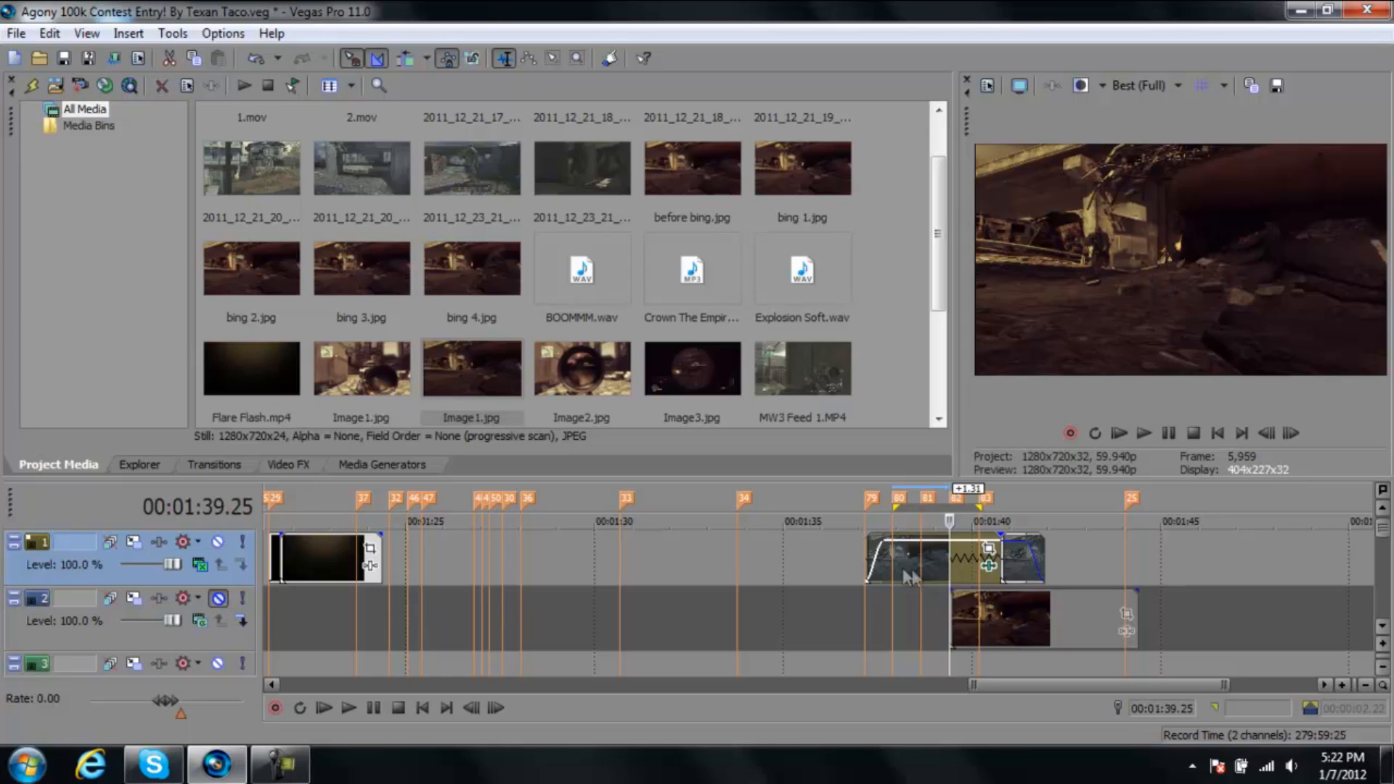
left_click(917, 561)
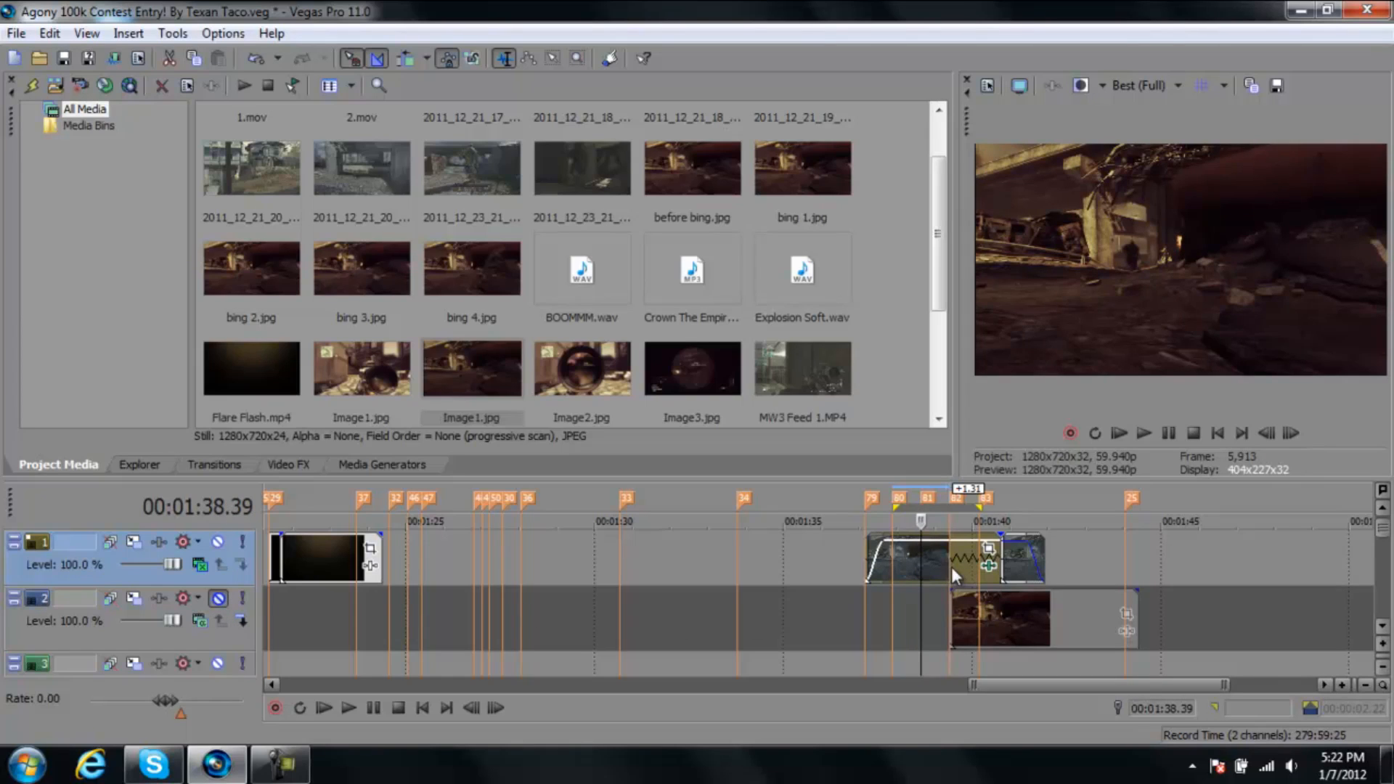
left_click(949, 565)
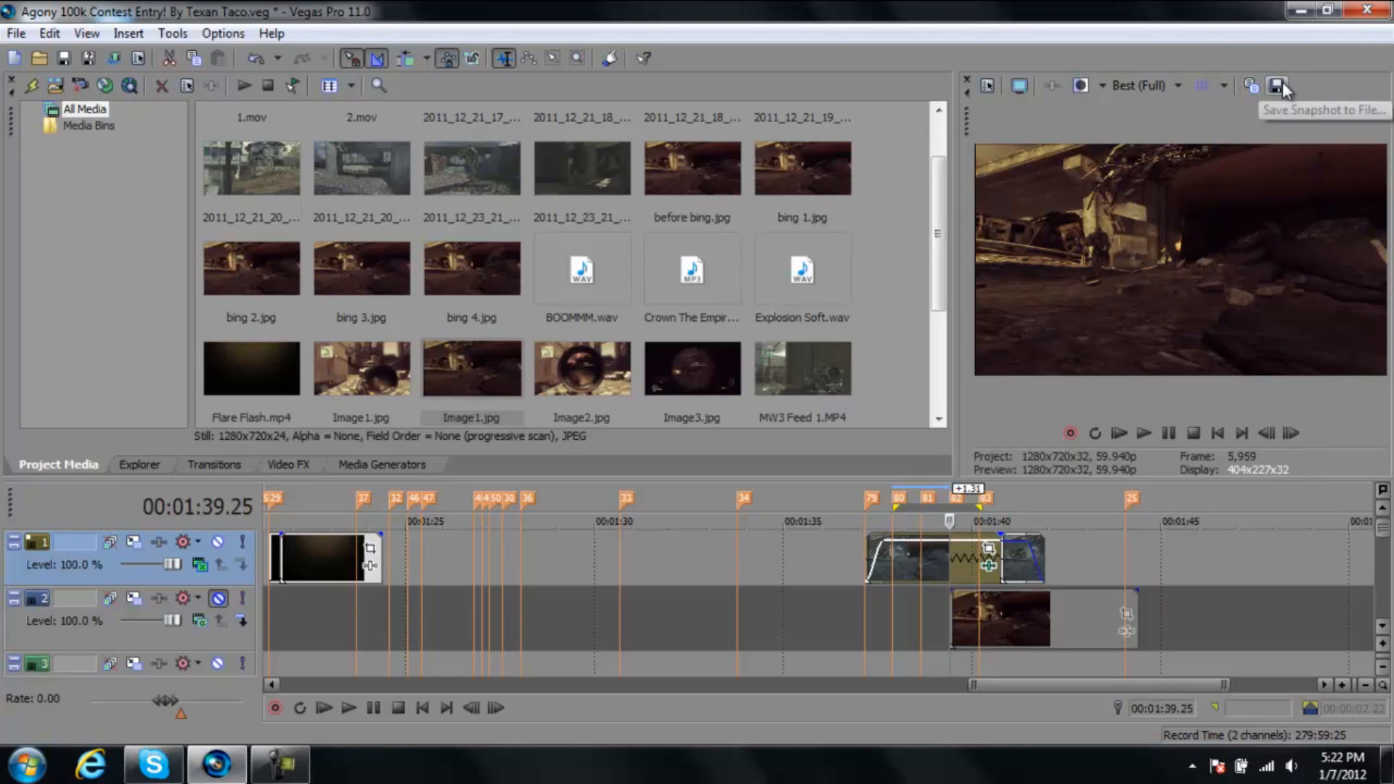
left_click(1277, 86)
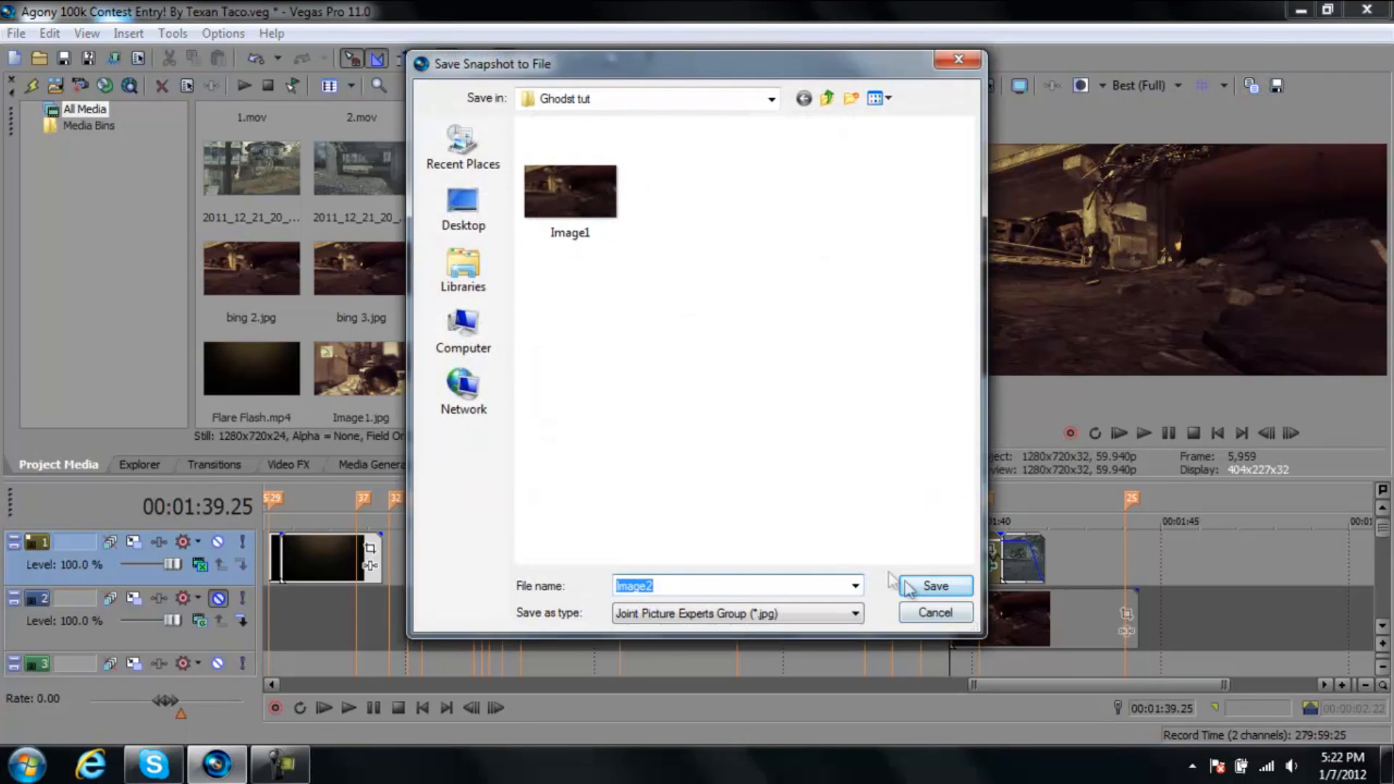
left_click(918, 575)
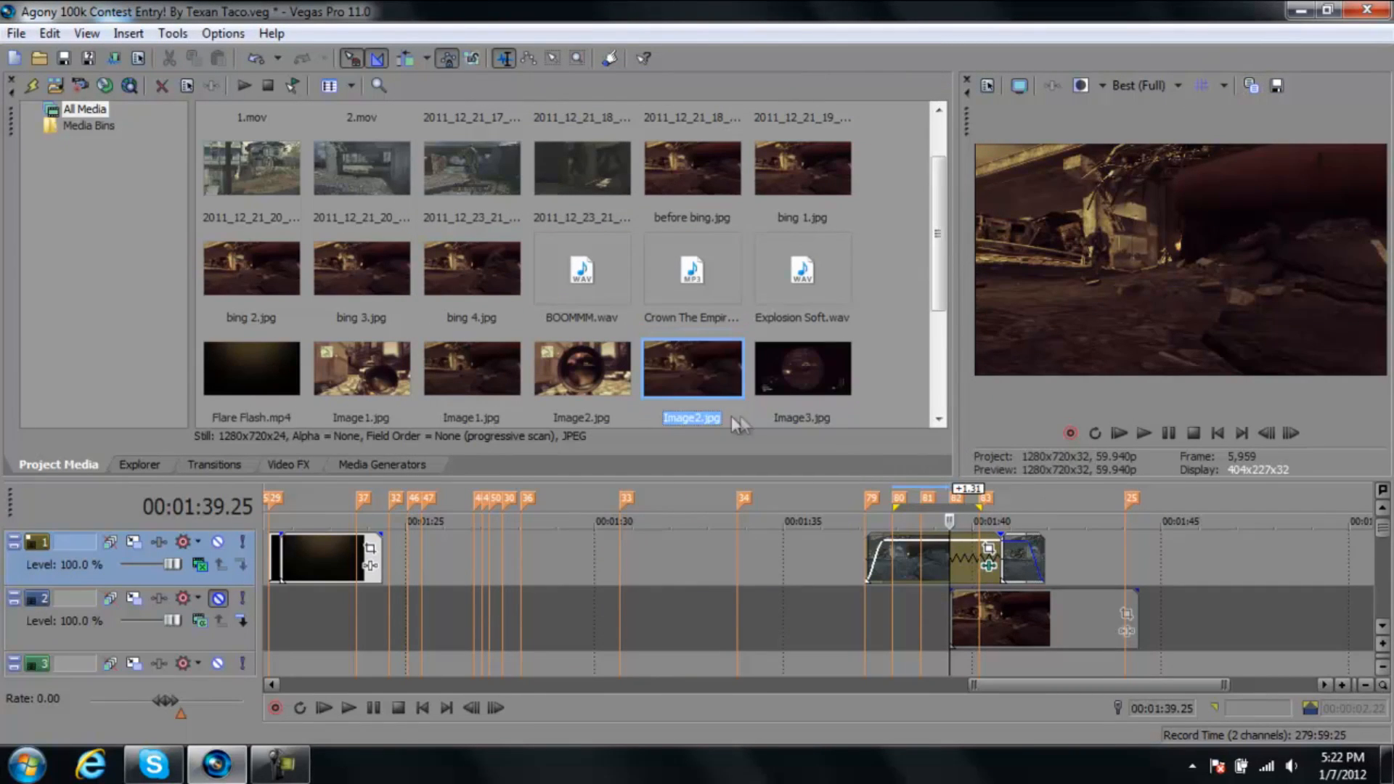
Place the new Image2.jpg snapshot on video track 3, starting at marker 82
left_click(1381, 625)
left_click_drag(715, 389, 956, 625)
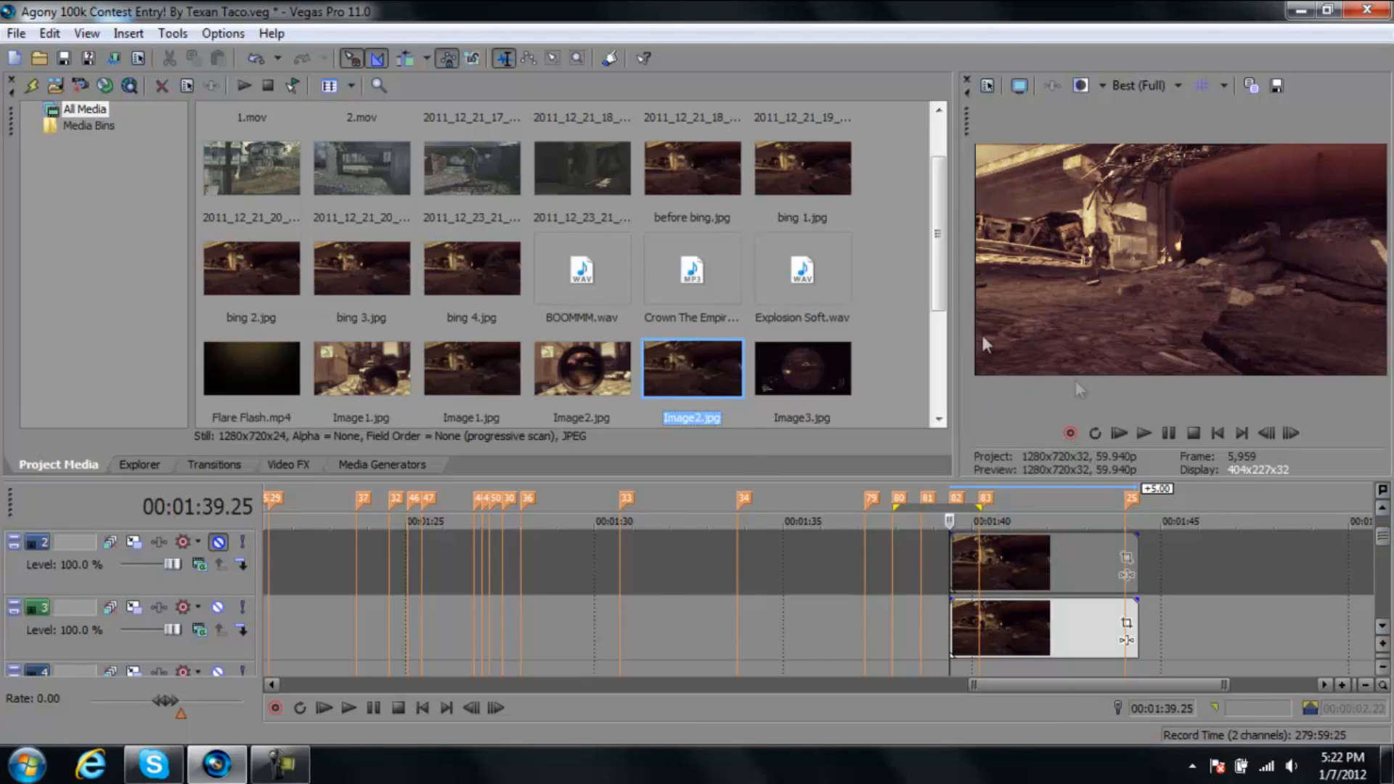
left_click(1382, 510)
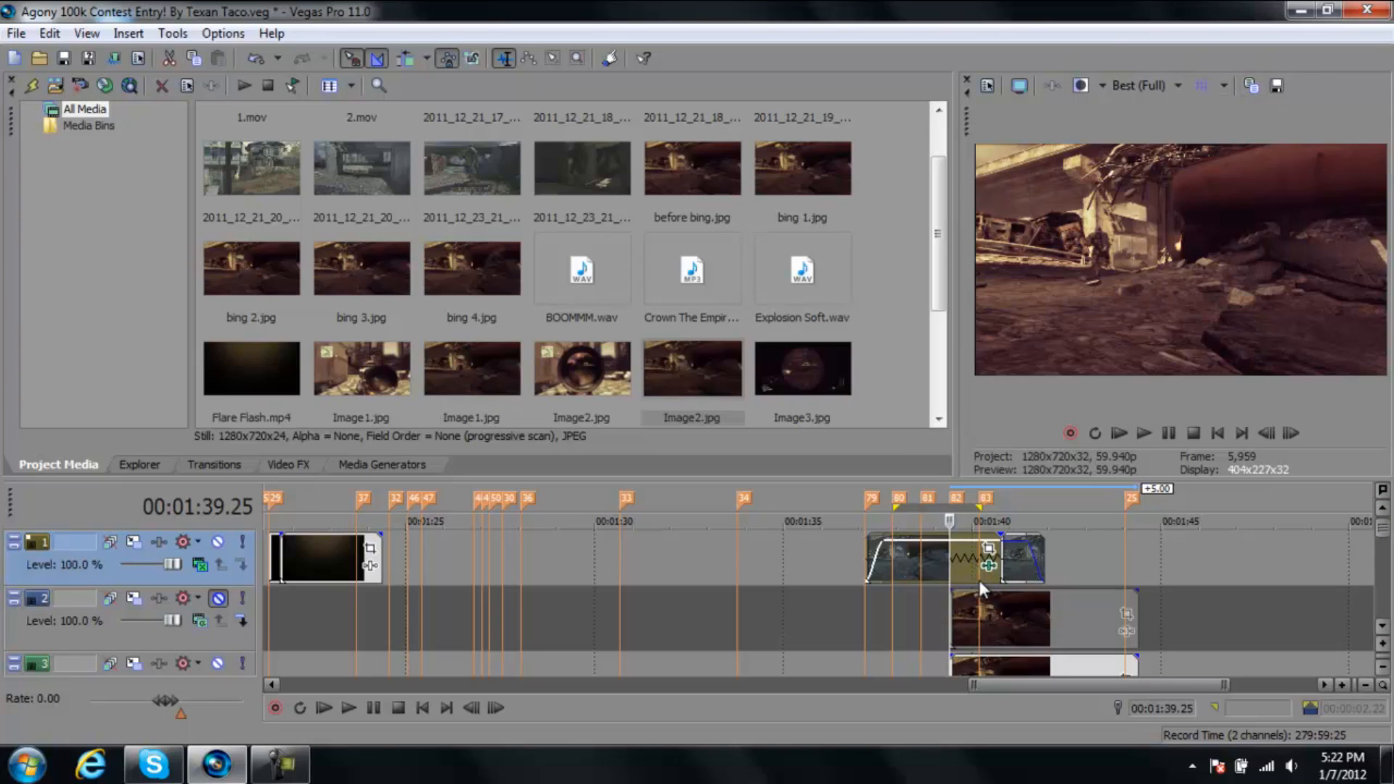
Mute video track 3 and save a JPEG snapshot of the frame at marker 83 as Image3 in the Ghodst tut folder
left_click(979, 583)
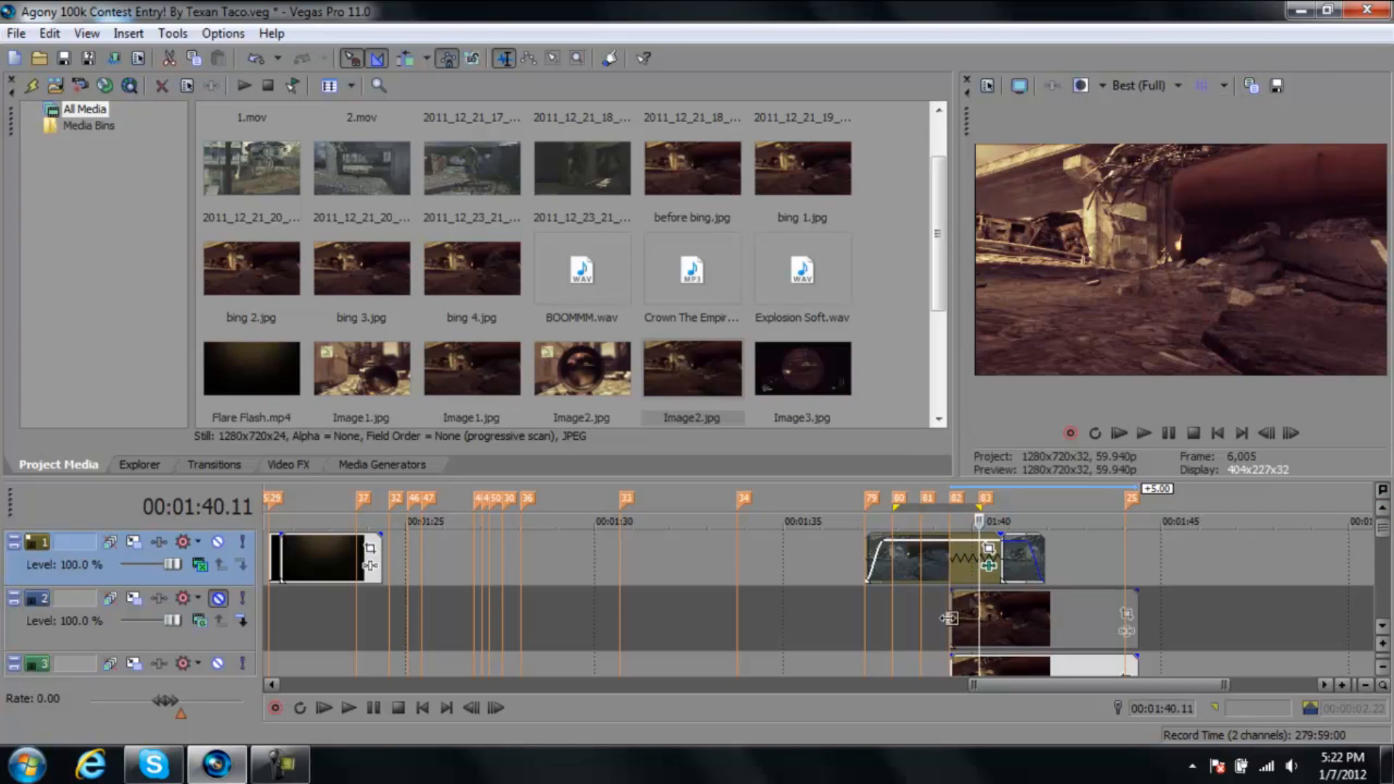
left_click(218, 663)
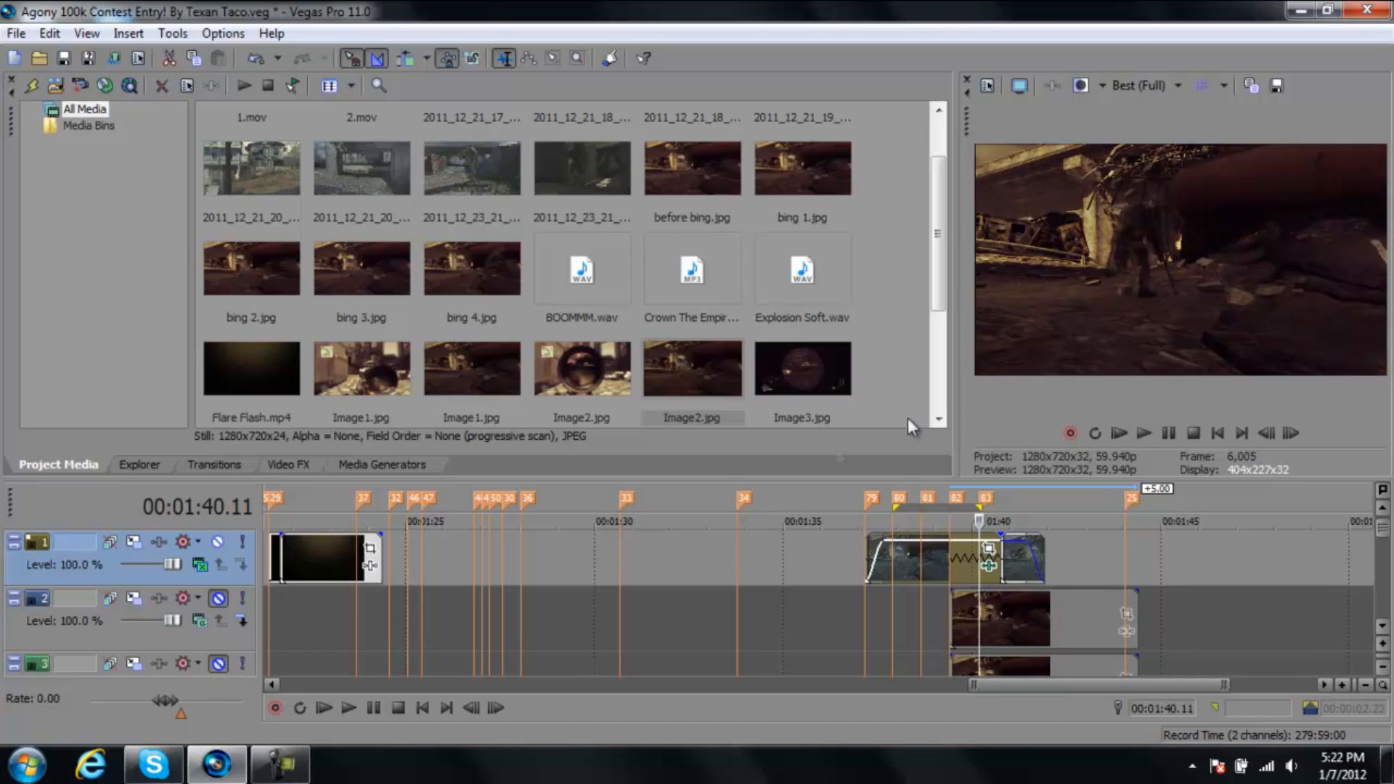
left_click(1276, 86)
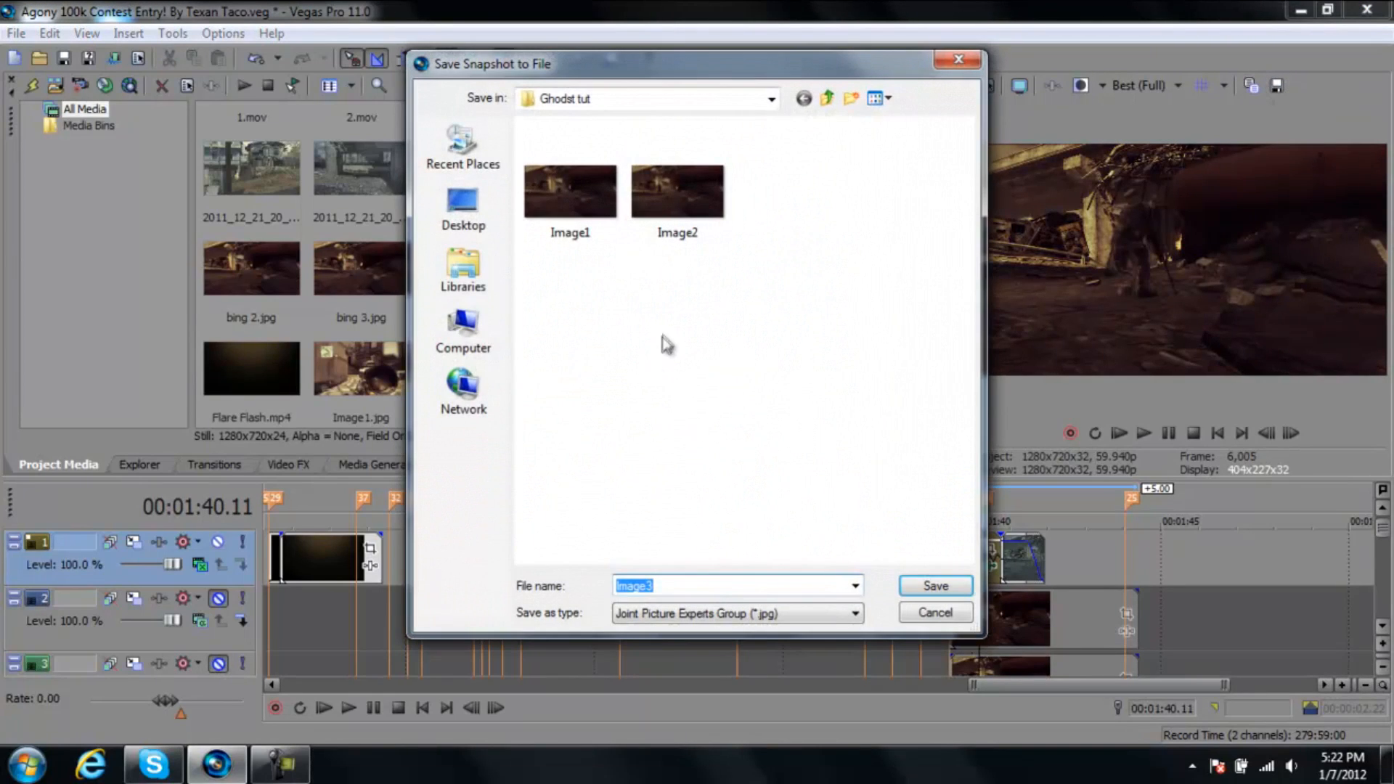
left_click(930, 585)
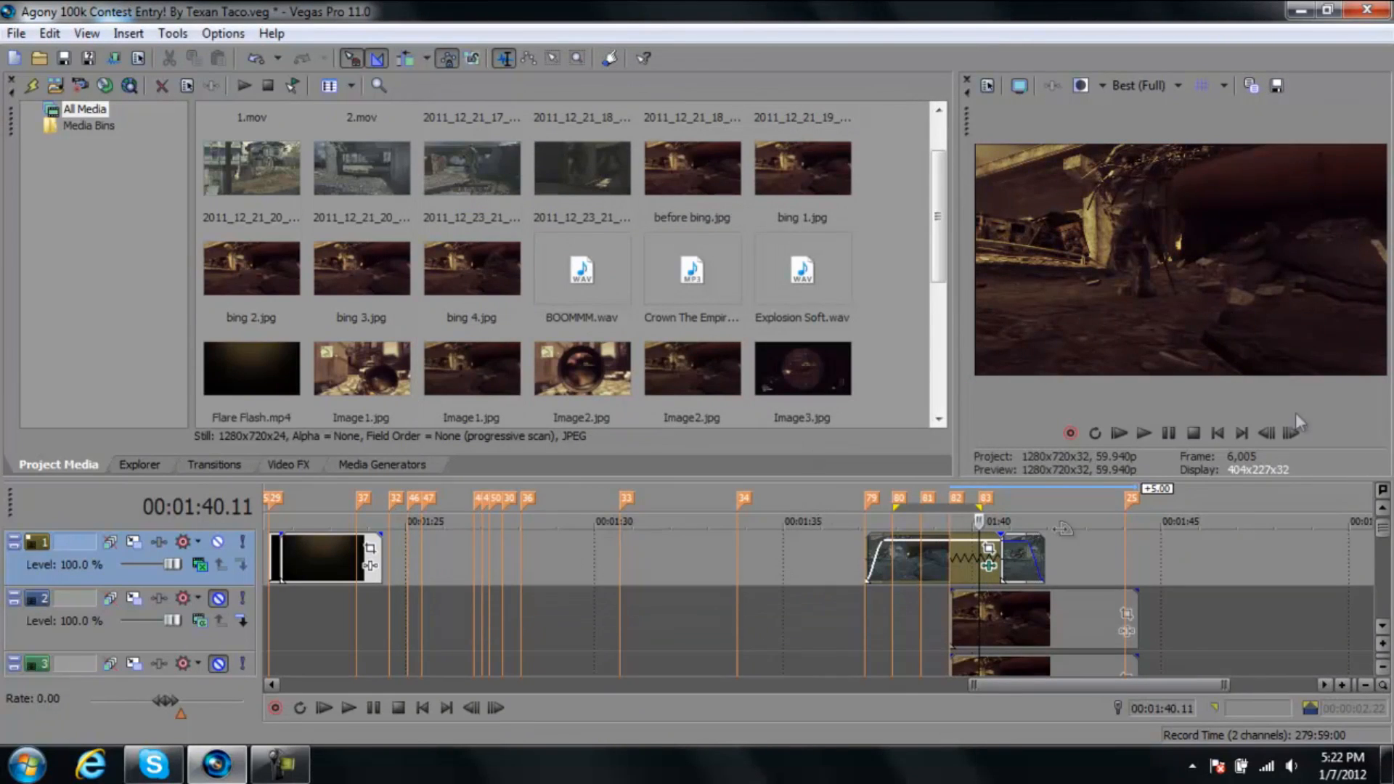
Compare the frame at marker 83 with video tracks 2 and 3 unmuted and muted
left_click(218, 598)
left_click(218, 663)
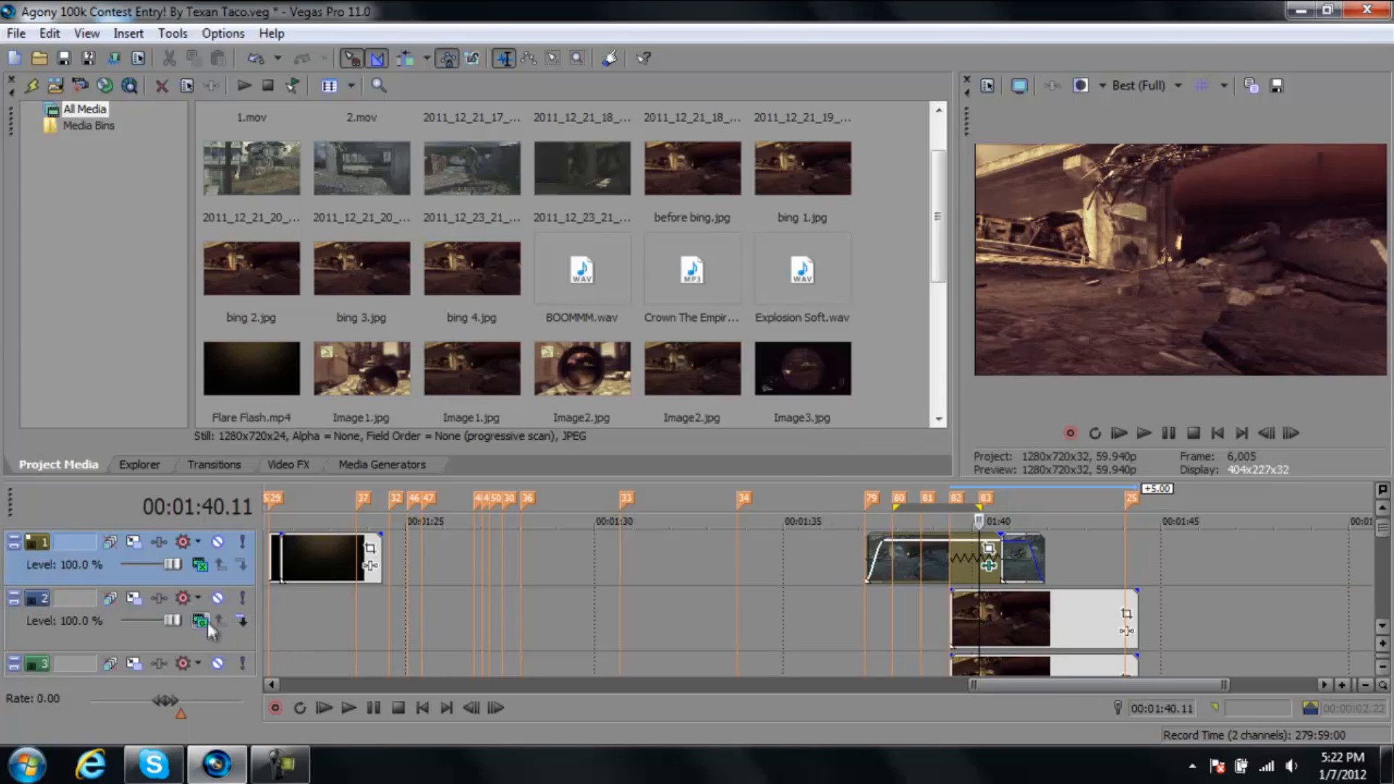
left_click(218, 599)
left_click(218, 664)
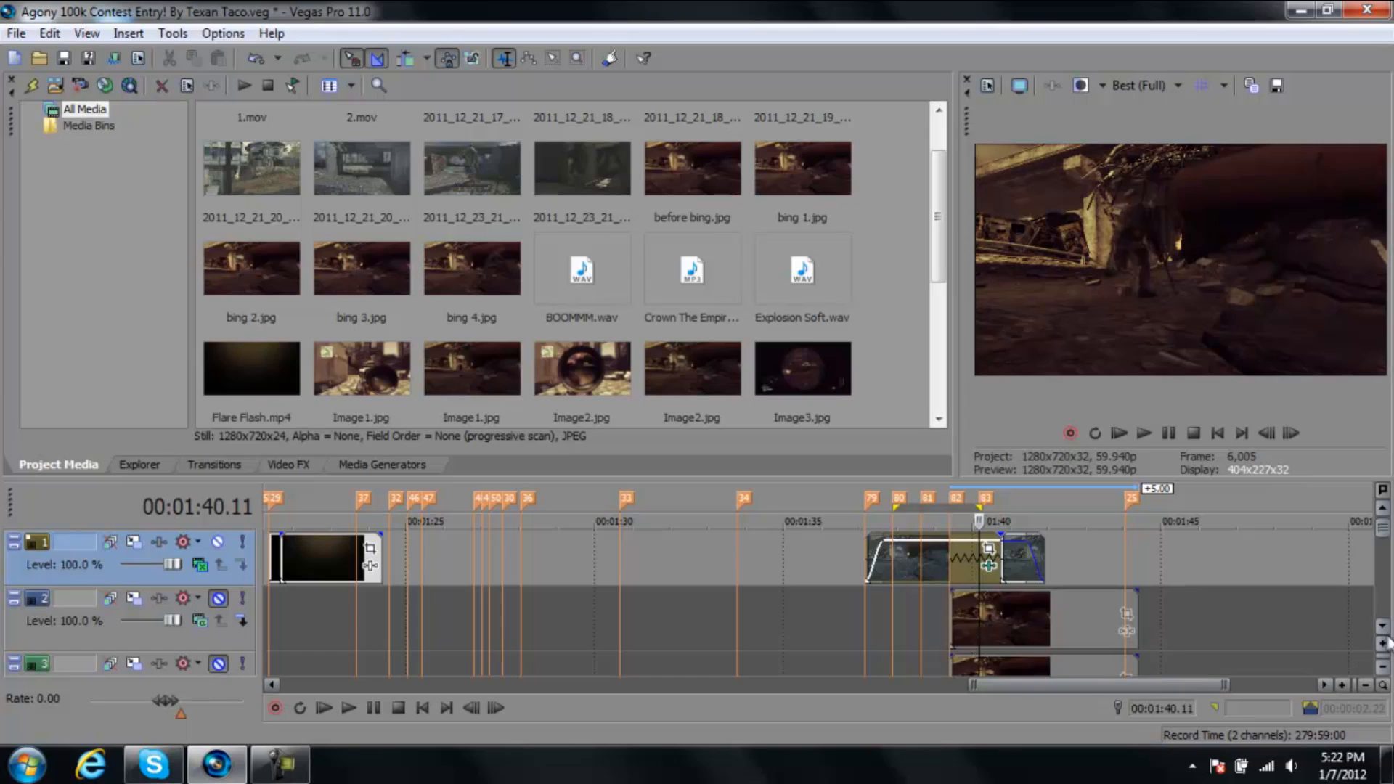
left_click(1382, 626)
left_click(1382, 626)
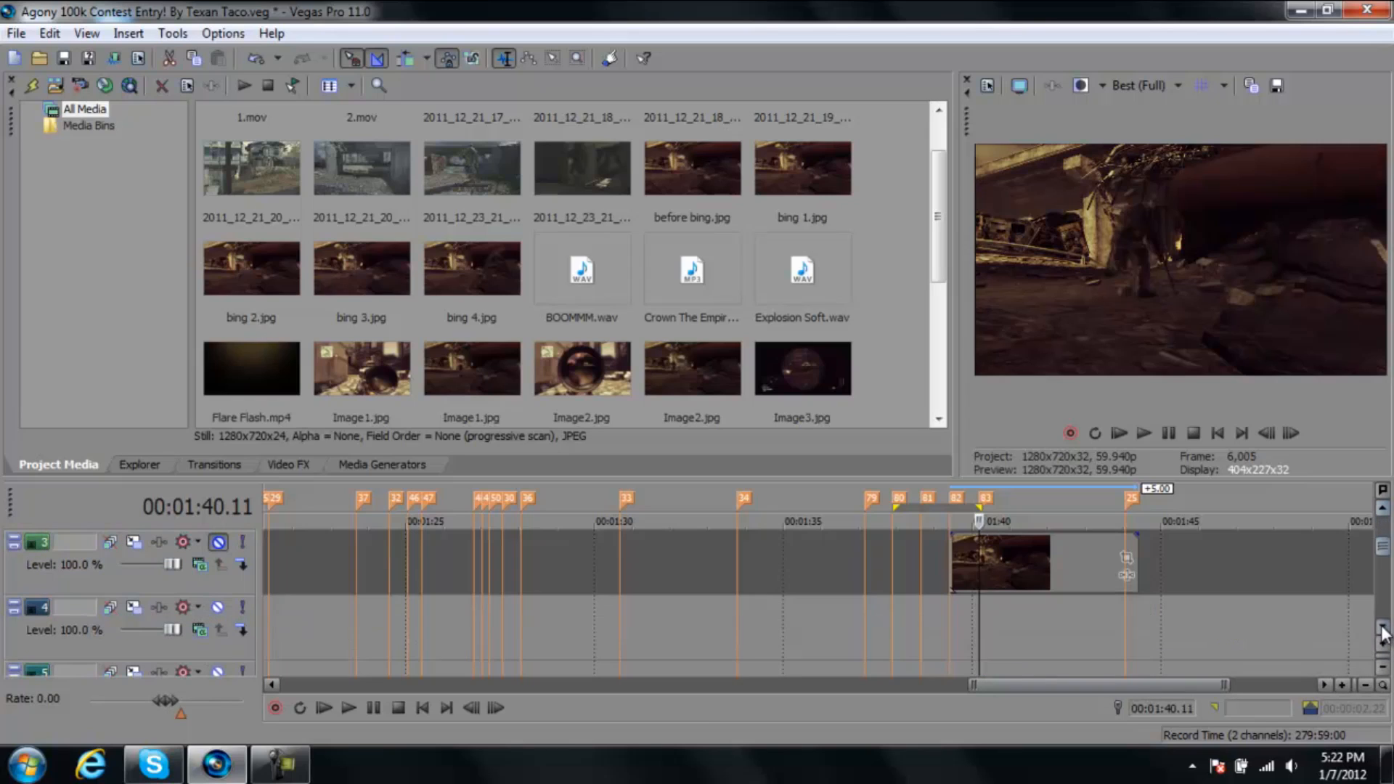
left_click(783, 367)
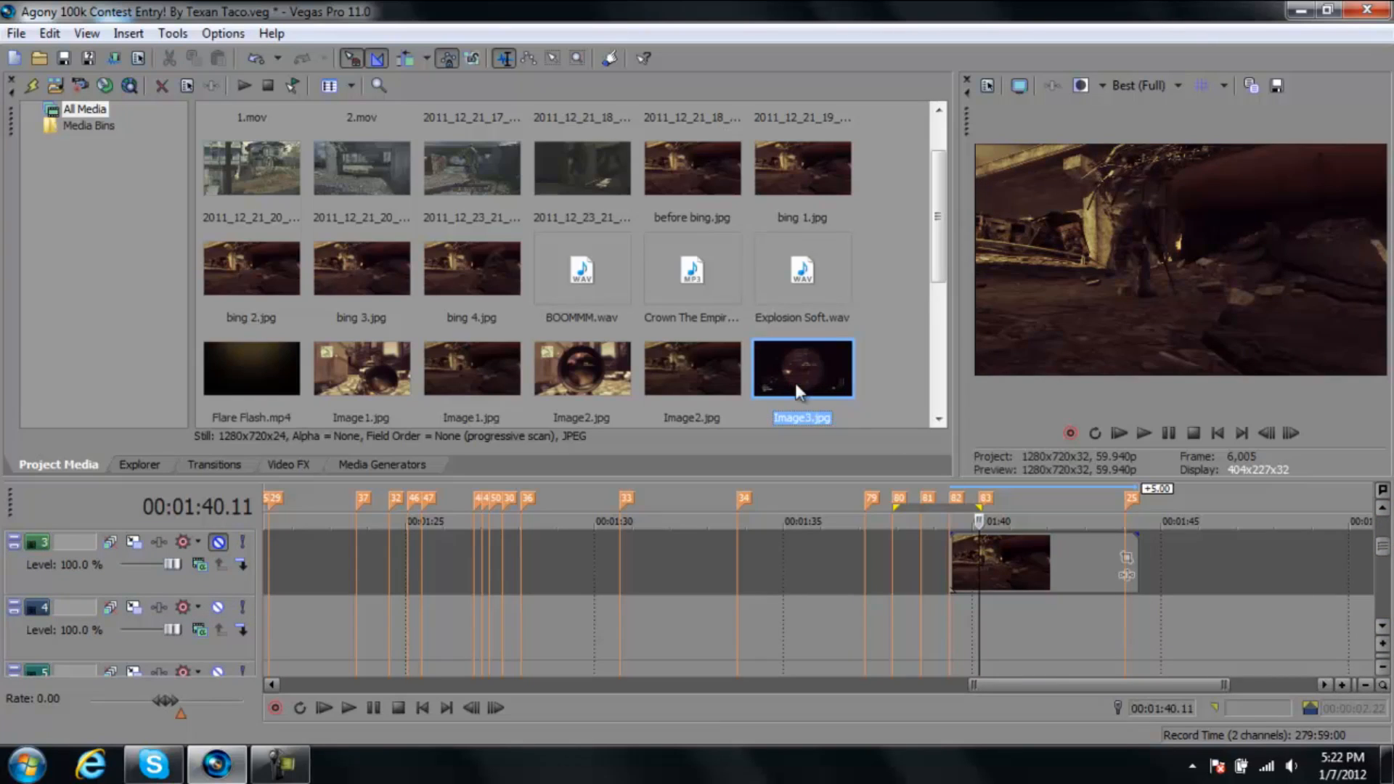
mouse_move(933, 263)
left_mouse_down()
mouse_move(935, 292)
mouse_move(938, 239)
left_mouse_up()
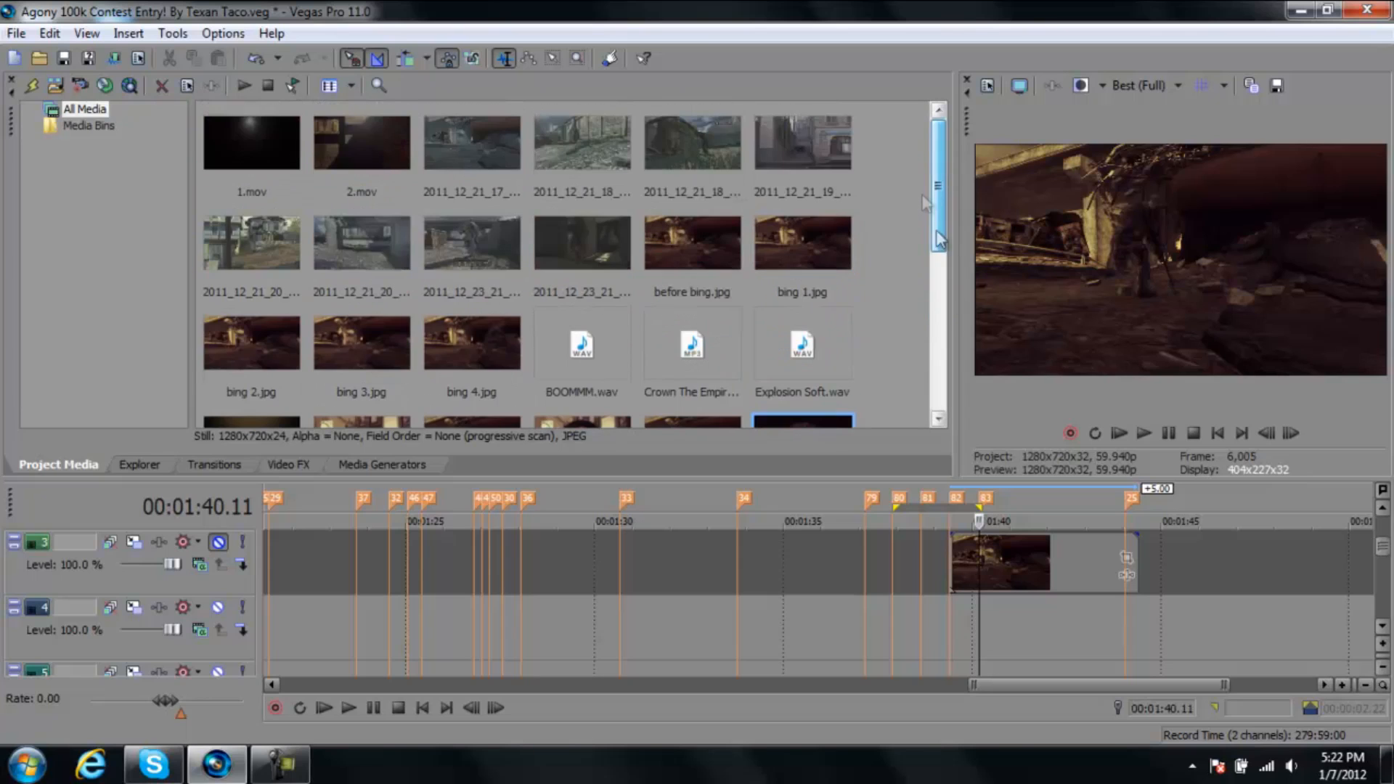
Save another JPEG snapshot of the frame at marker 83 as Image4 in the Ghodst tut folder
left_click(1384, 511)
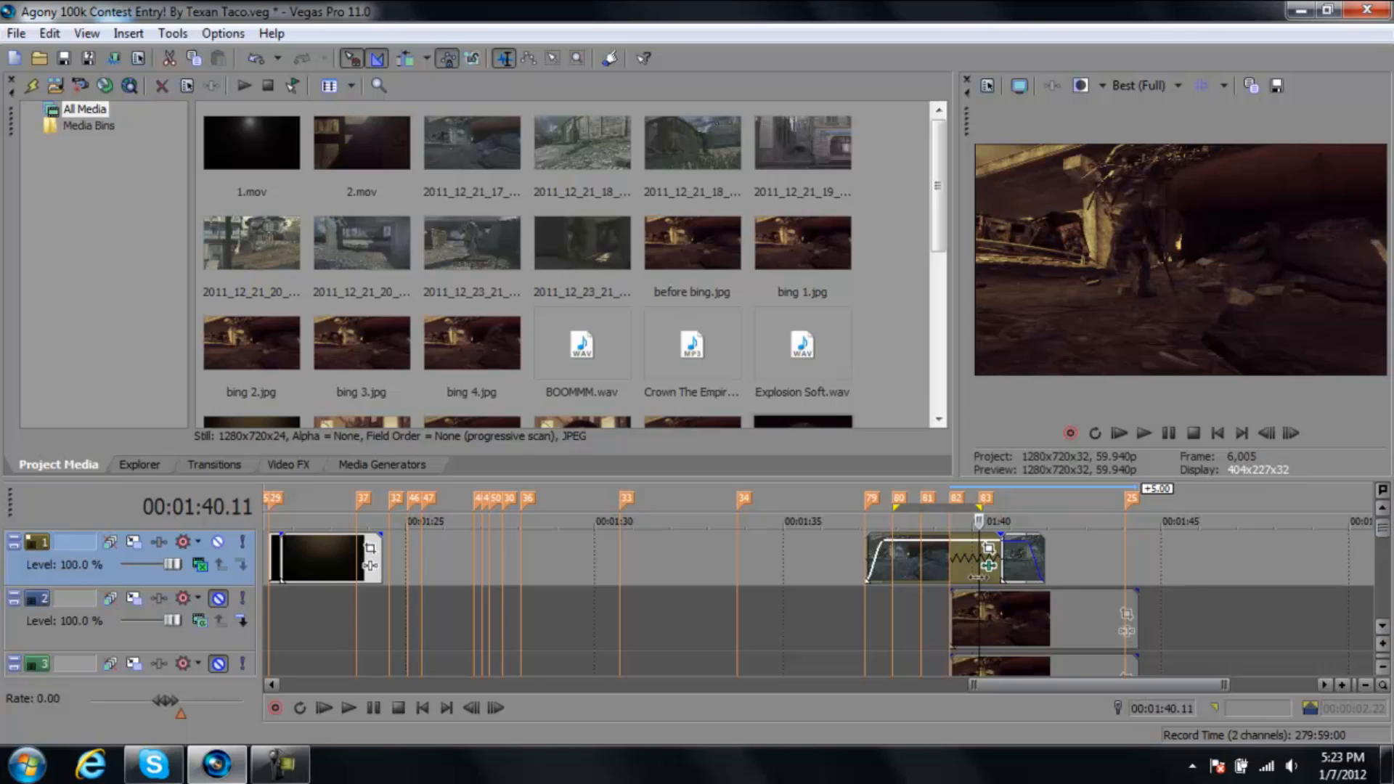
left_click(1277, 90)
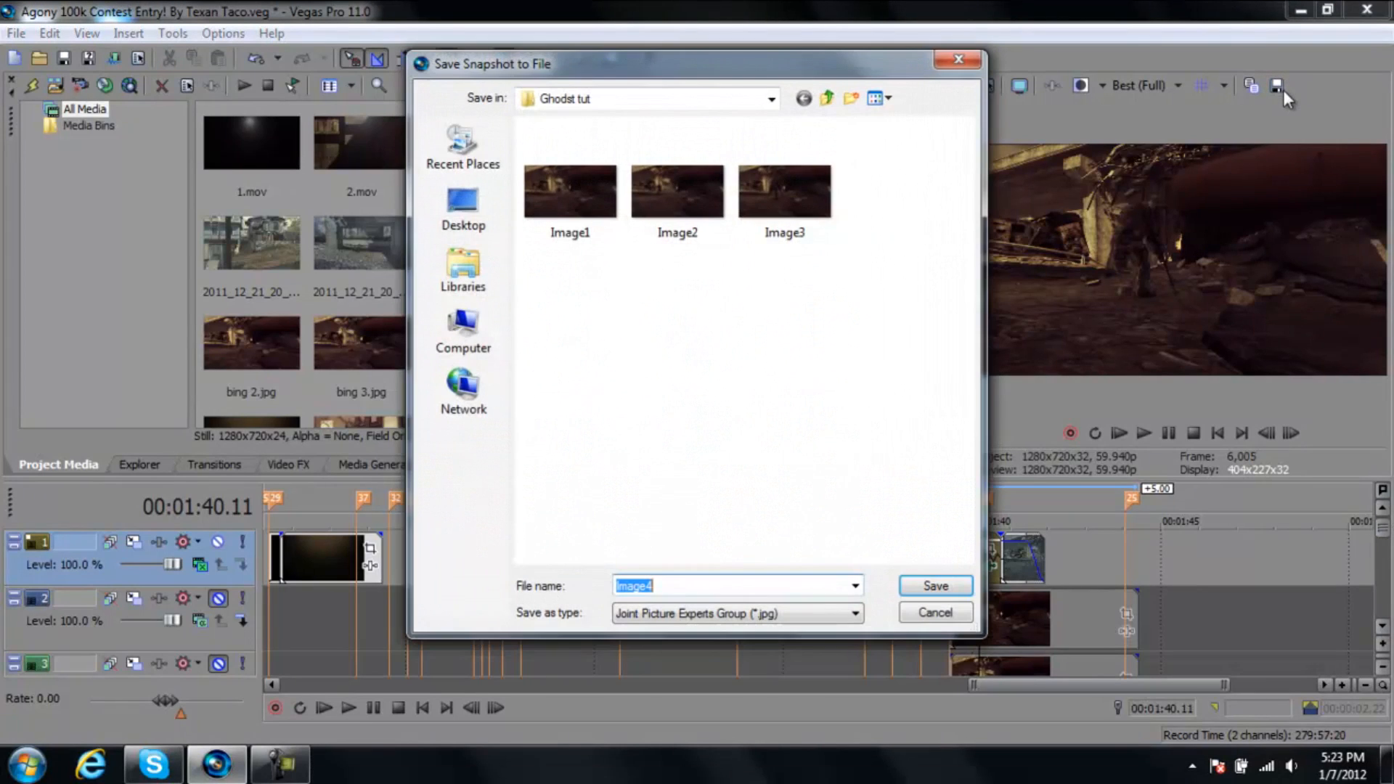
left_click(936, 585)
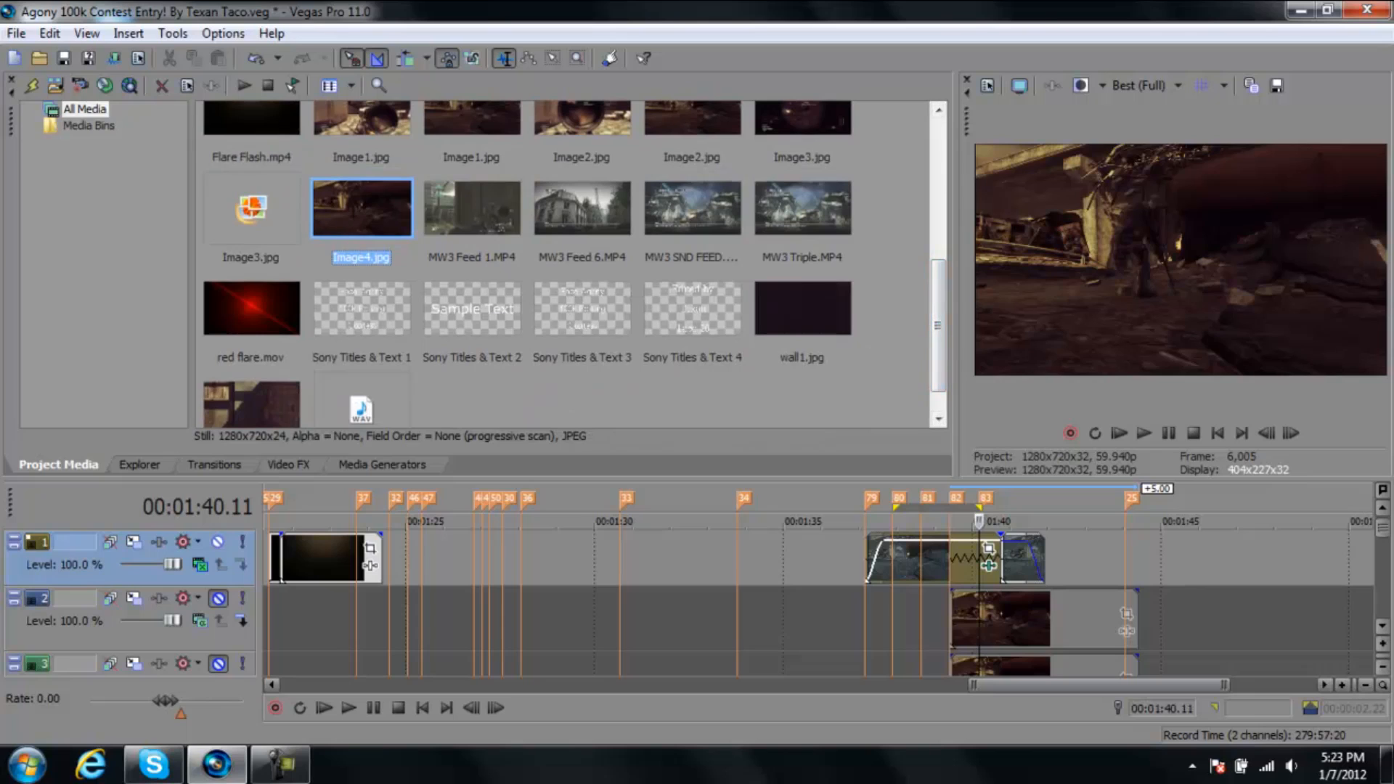
Place the new Image4.jpg snapshot on video track 4, starting at marker 82, and unmute video track 3
left_click(1381, 627)
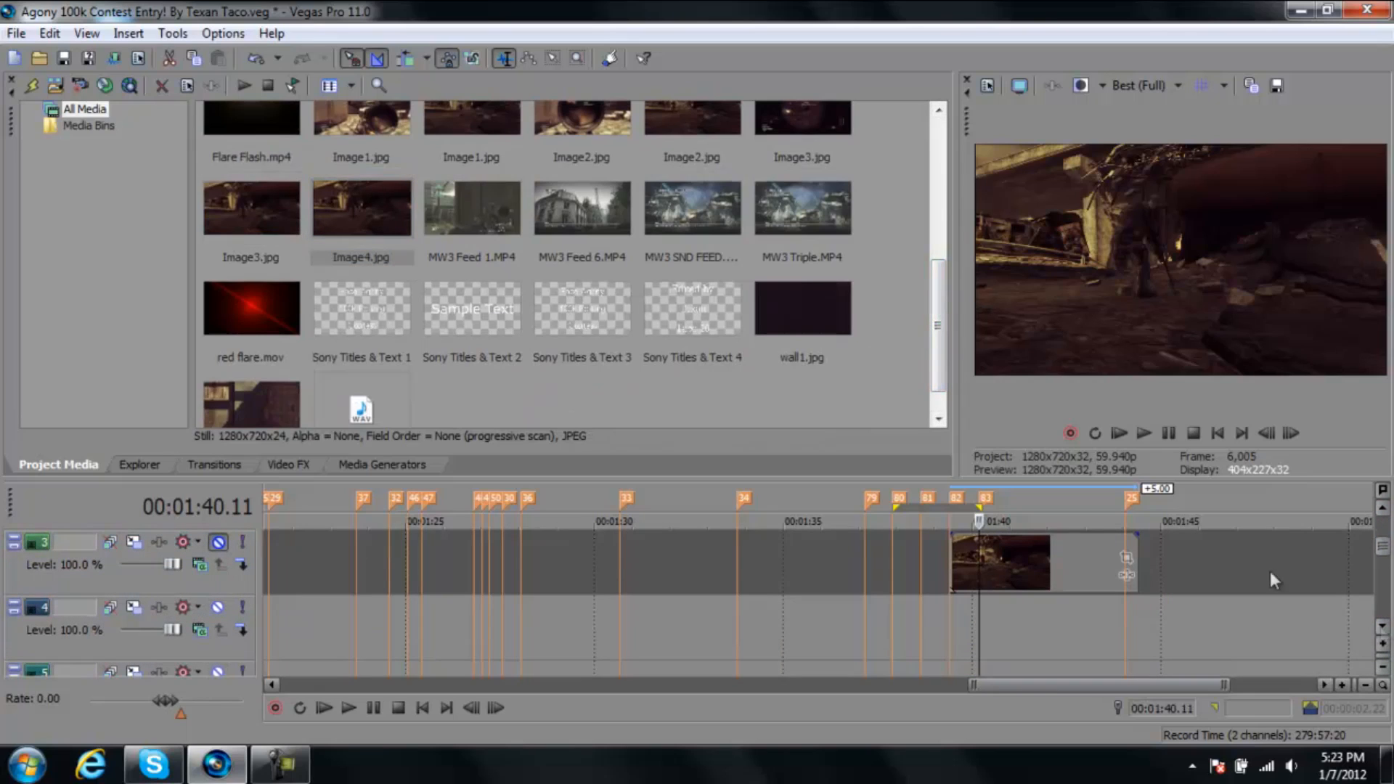
left_click_drag(402, 191, 966, 625)
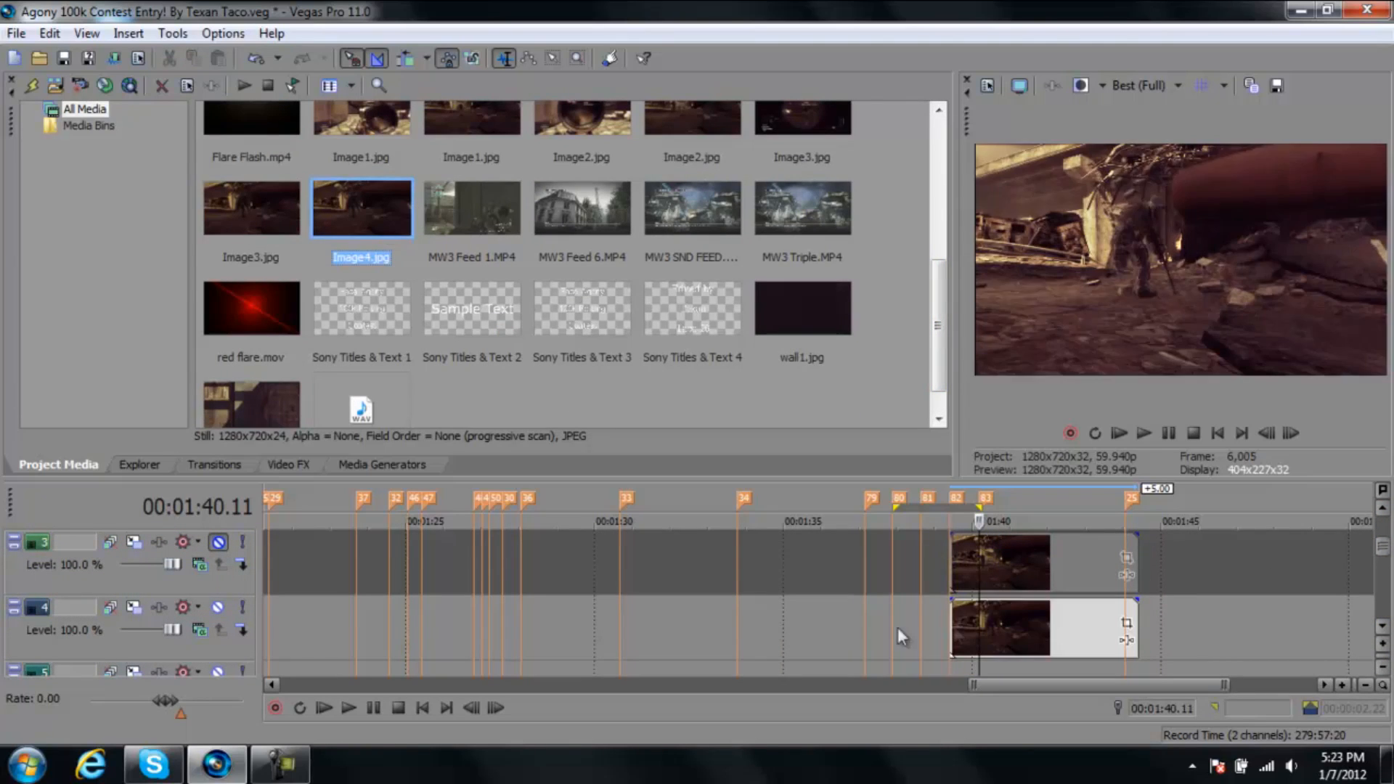
left_click(218, 545)
Move the still image on video track 2 so that it starts at marker 81
left_click(1385, 511)
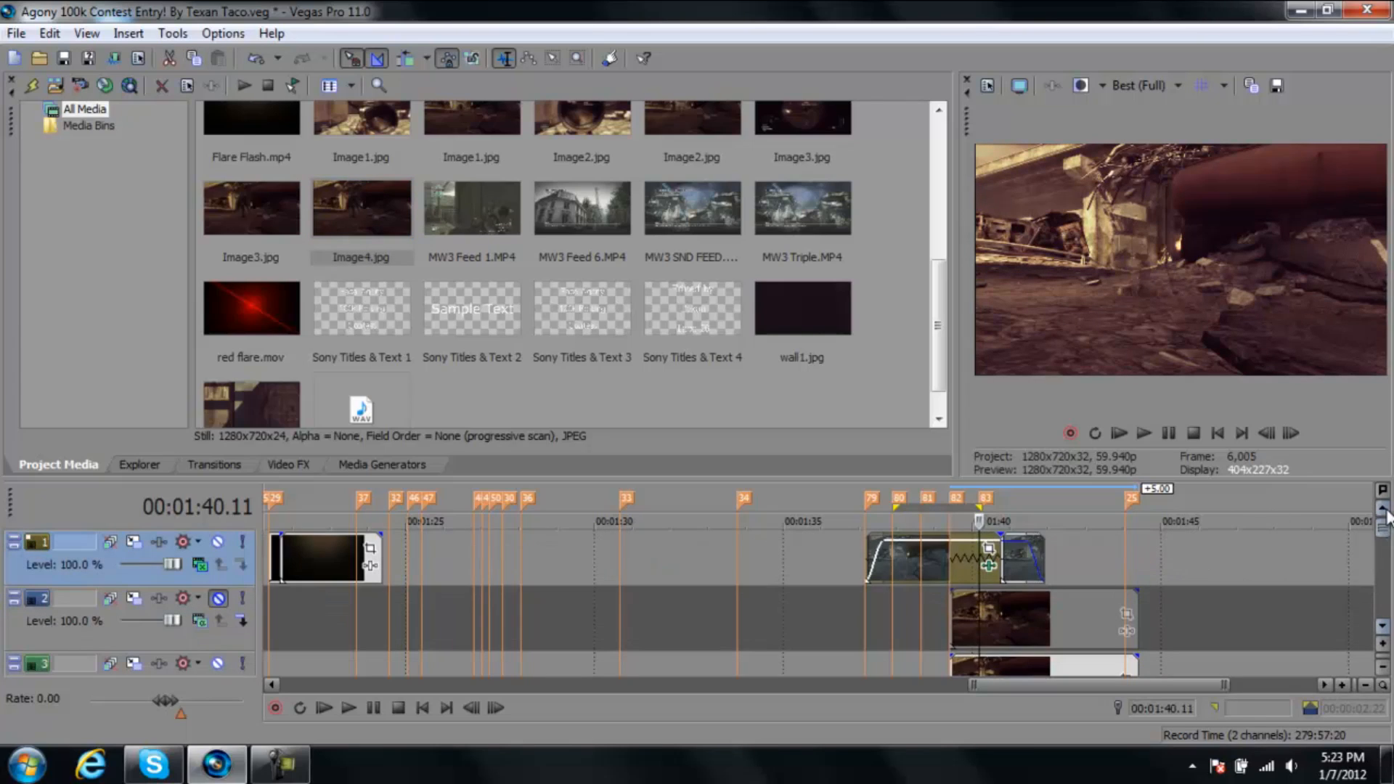
left_click_drag(974, 615, 920, 616)
left_click_drag(1023, 623, 1004, 619)
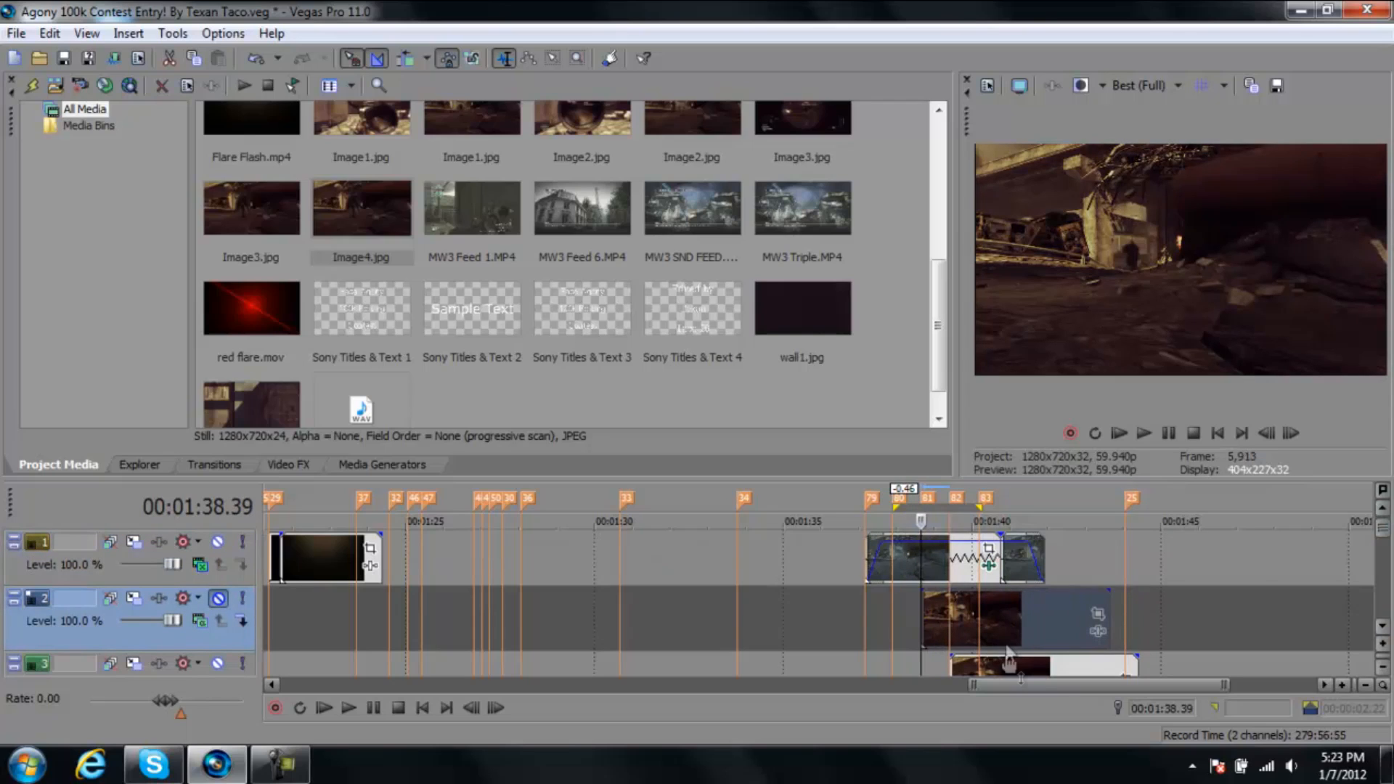
Move the Image4.jpg still on video track 4 so that it starts at marker 83
left_click(1384, 629)
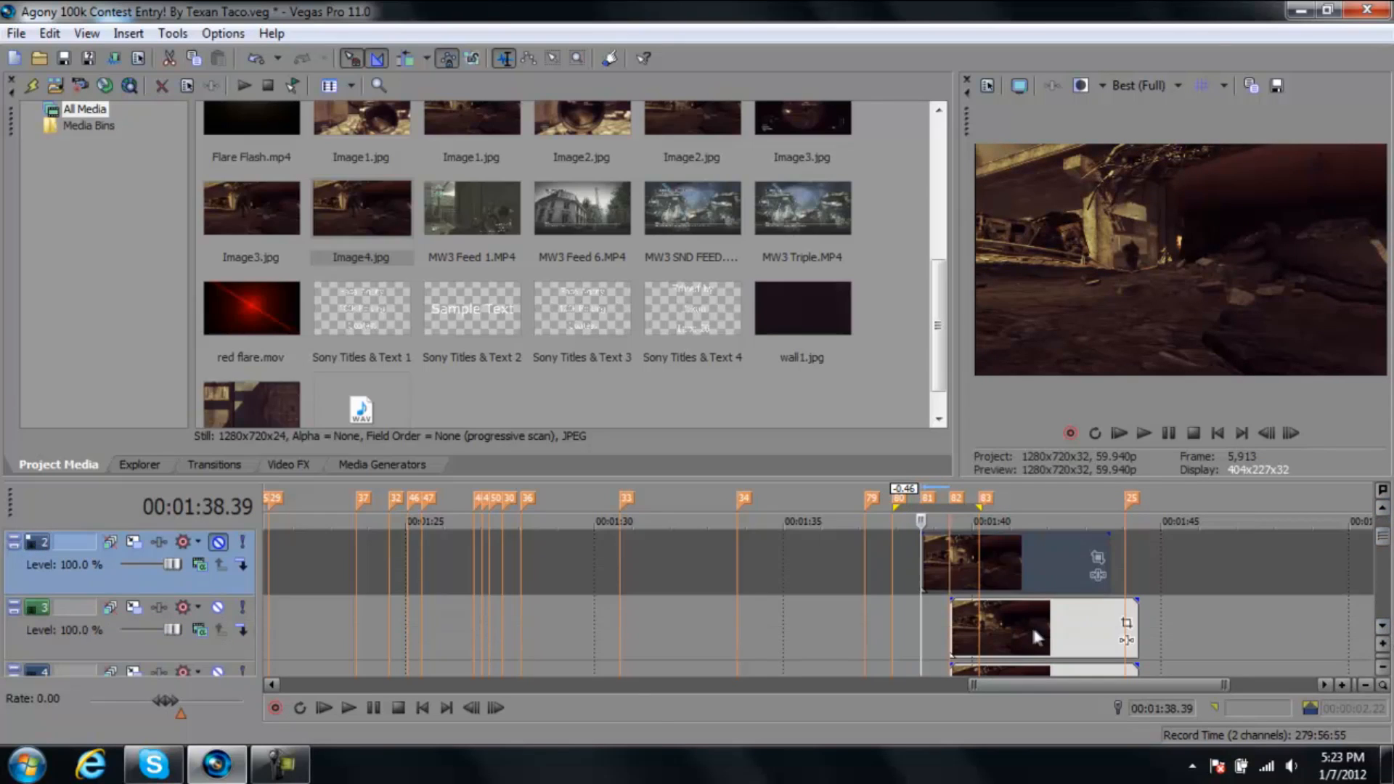
left_click(1384, 629)
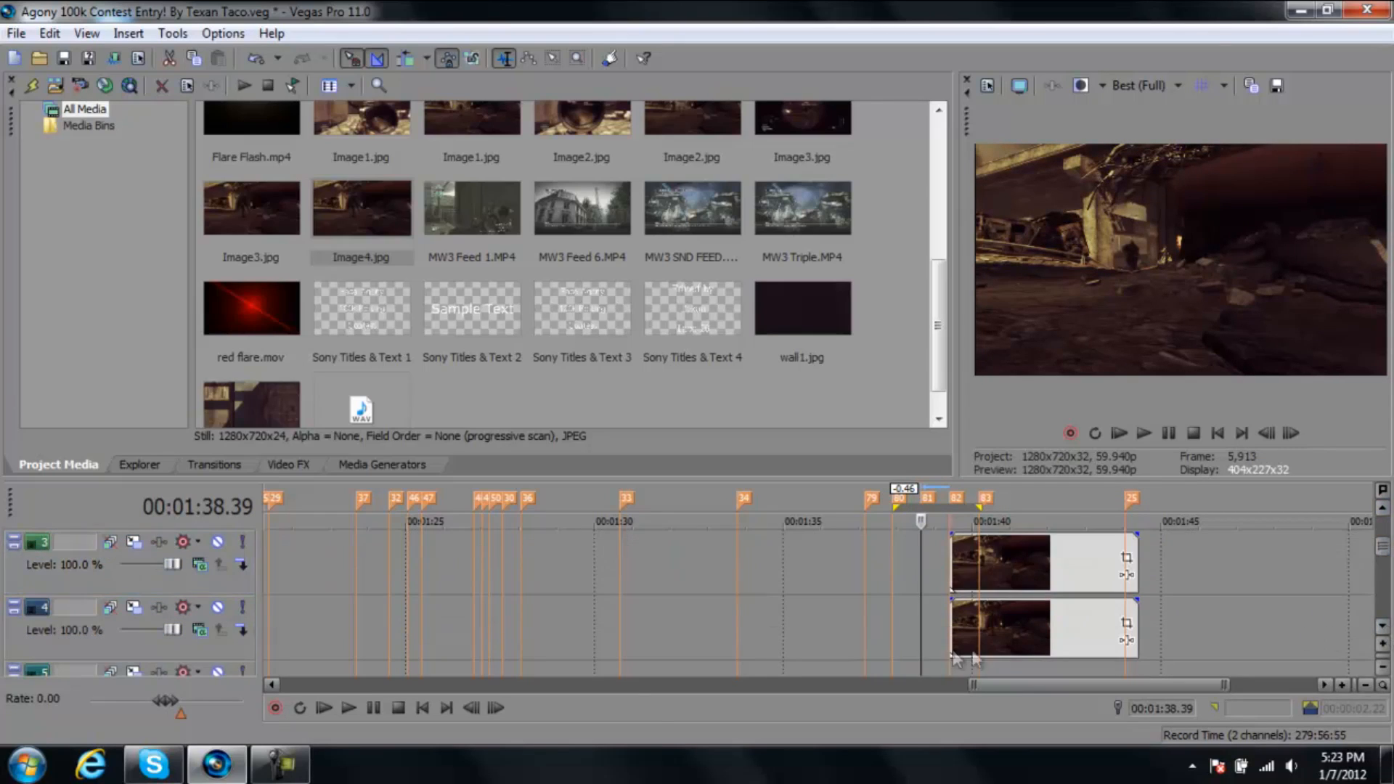
left_click_drag(956, 653, 985, 653)
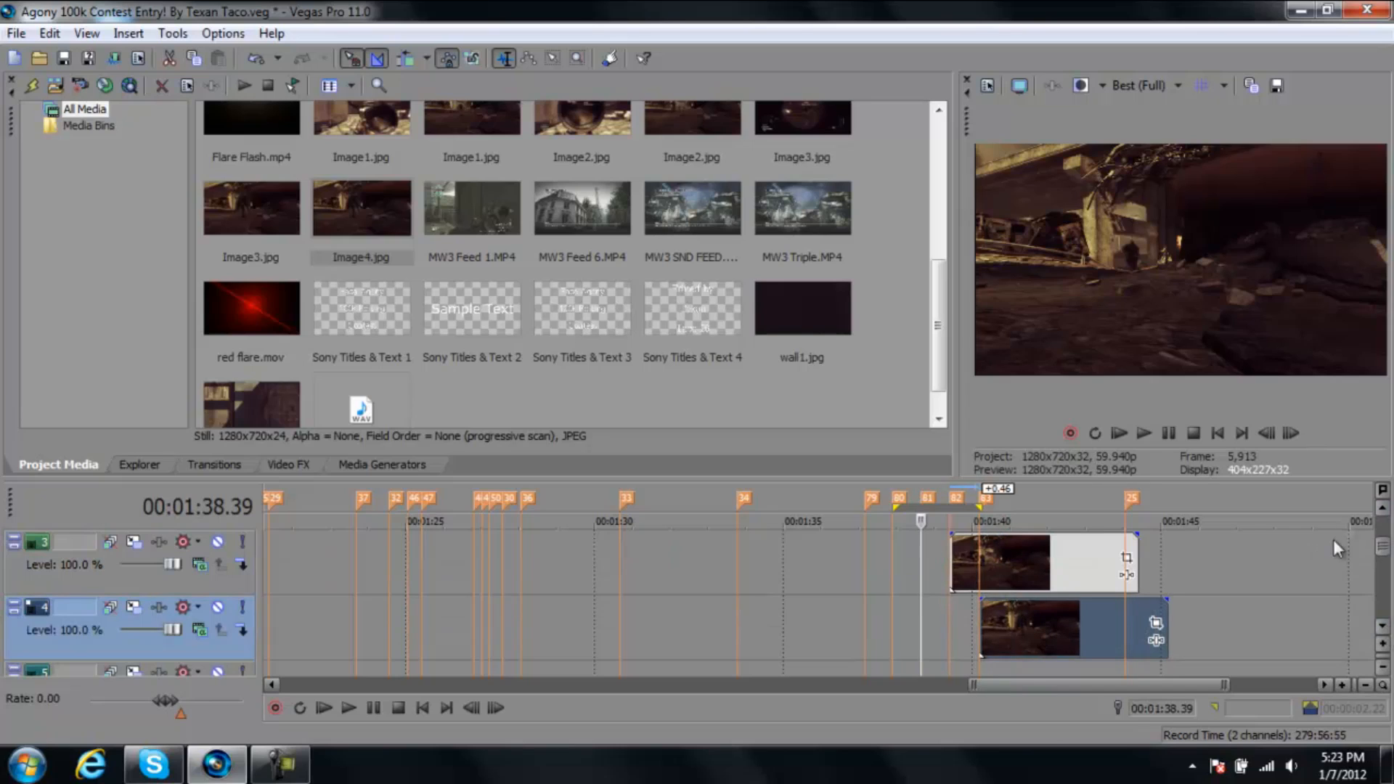
Unmute video track 2 and play the layered ghost sequence from marker 79
left_click(1382, 508)
left_click(1382, 508)
left_click(872, 616)
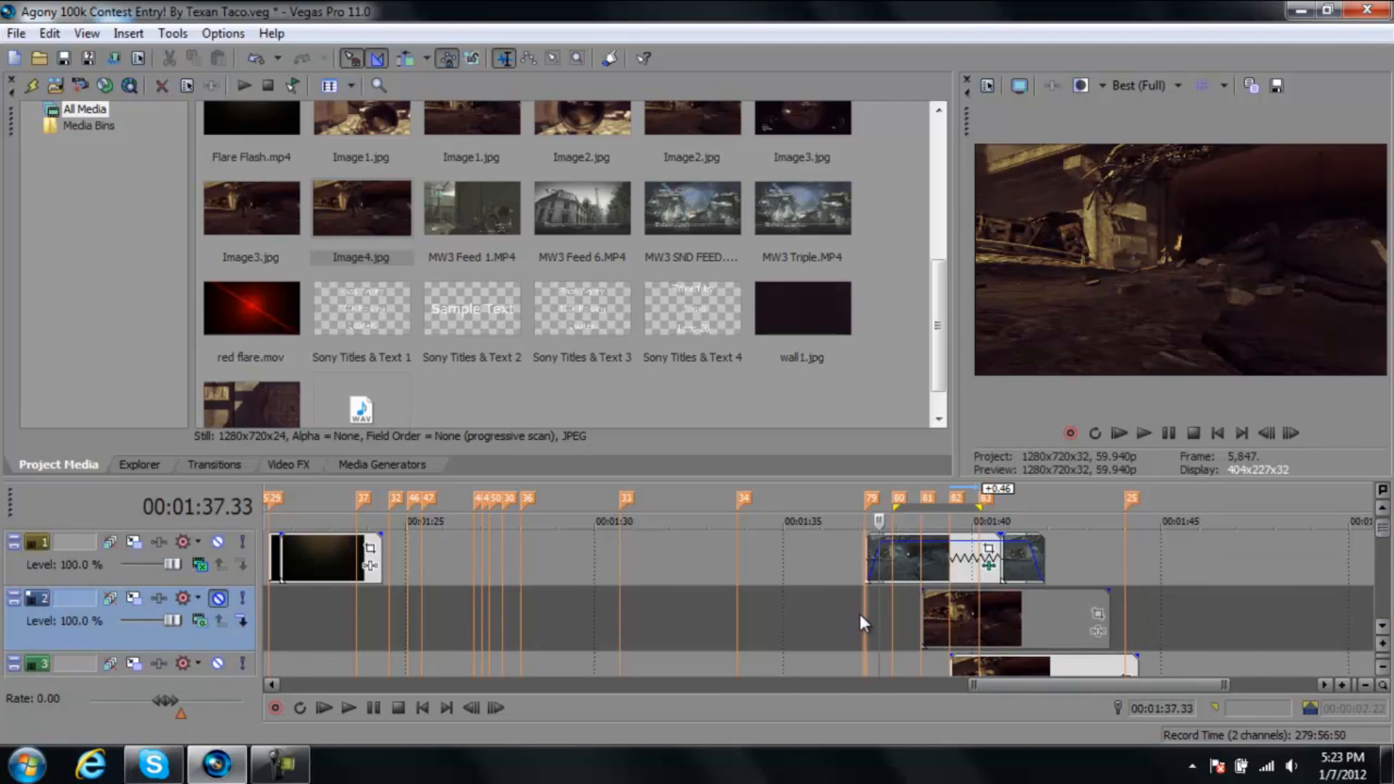
left_click(860, 613)
key("space")
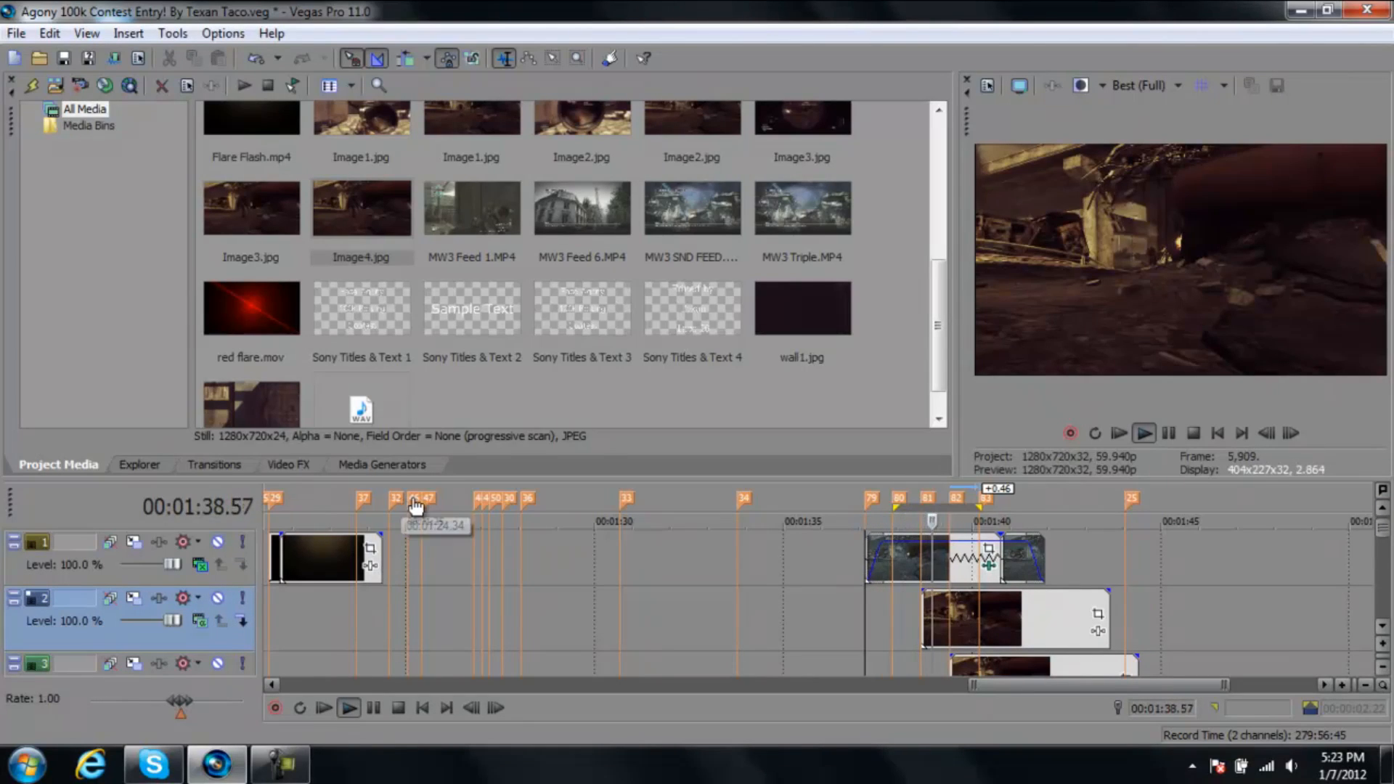
key("space")
Set the video preview quality to Preview (Half) and play the ghost sequence again from marker 79
left_click(1143, 85)
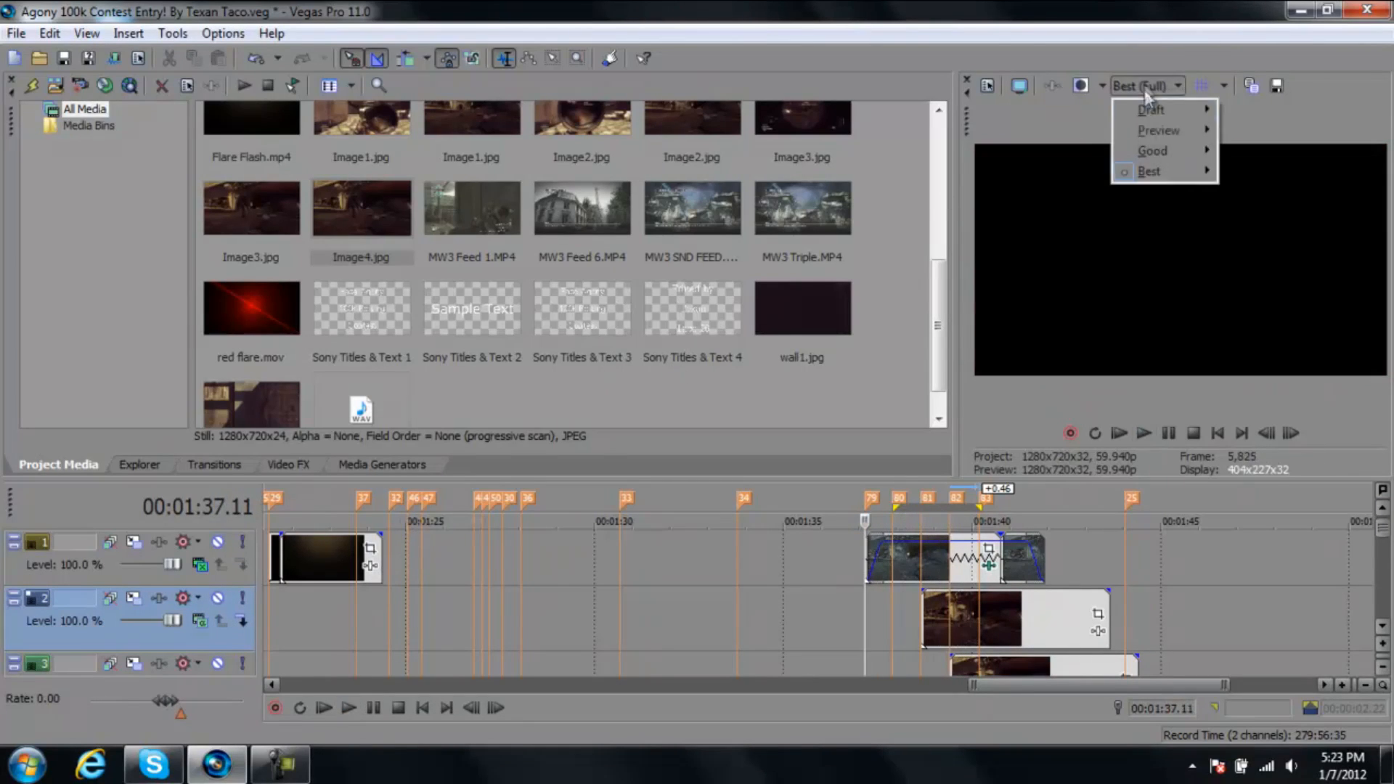
mouse_move(1158, 132)
left_click(1257, 176)
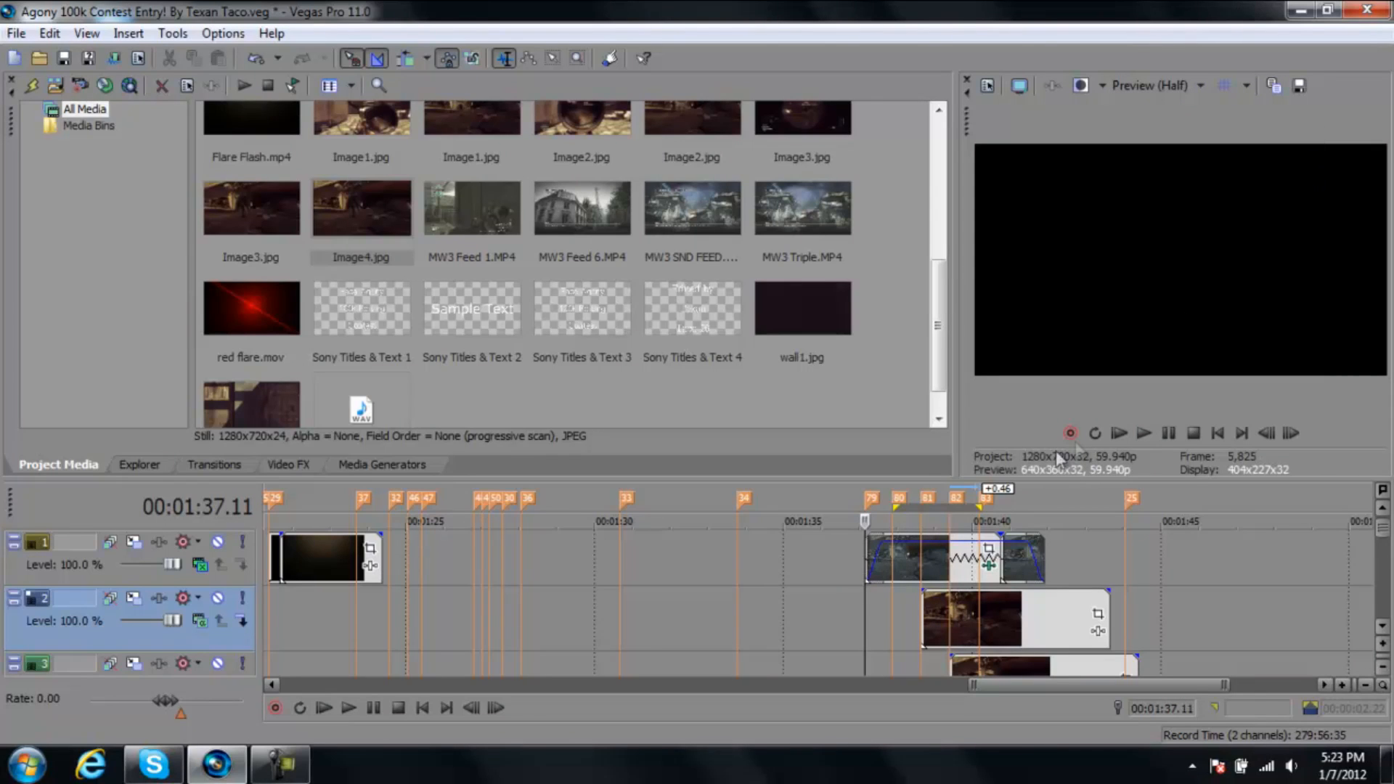
left_click(866, 555)
key("space")
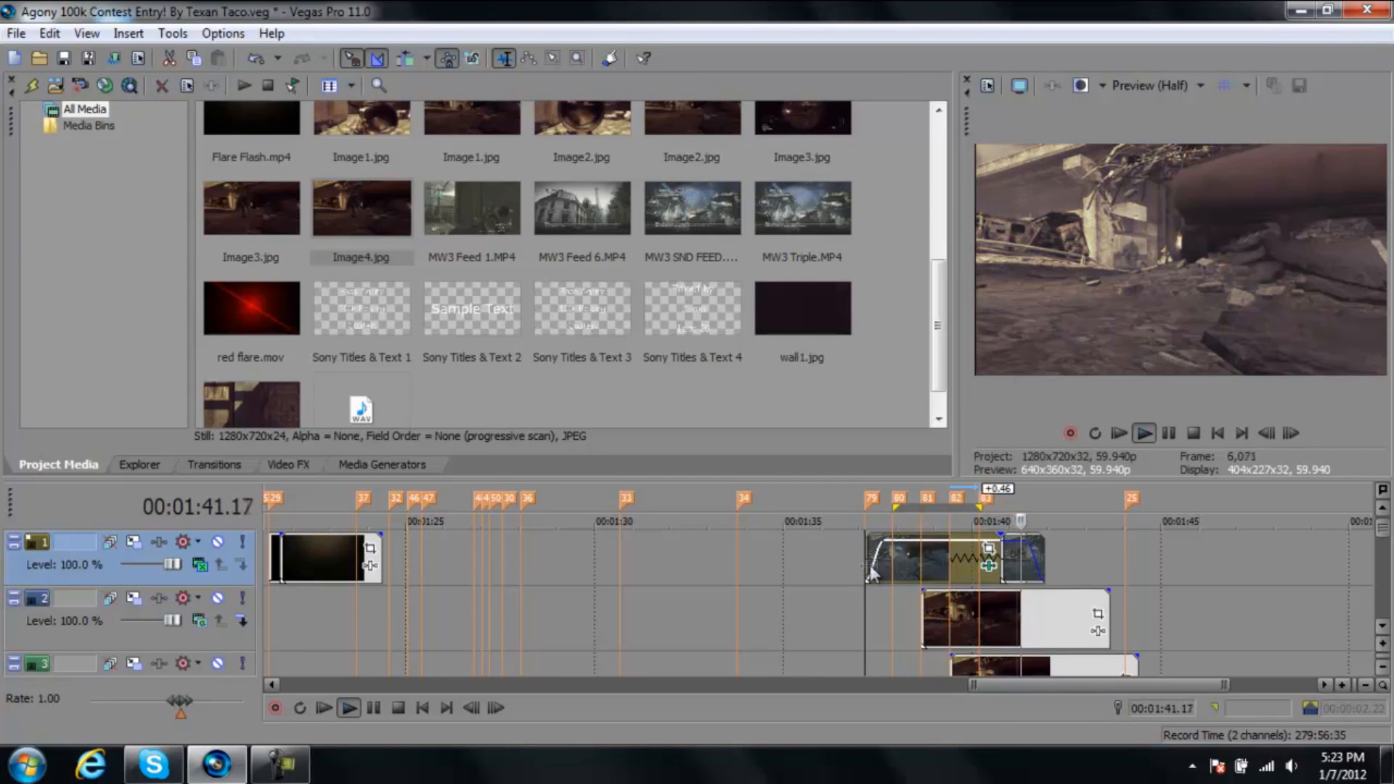
key("space")
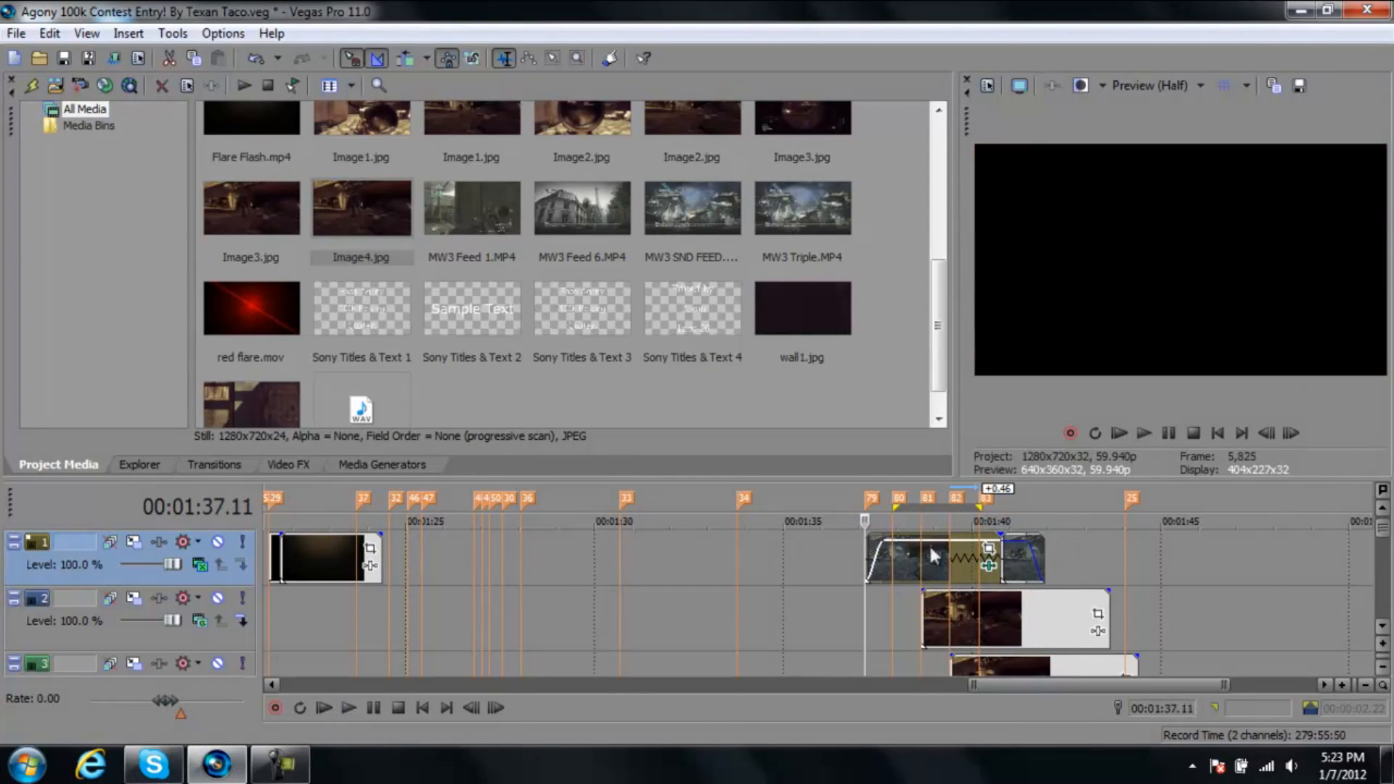
Disable Sharpen, Soft Contrast and Color Curves in the gameplay clip's event effects and enable Black and White
left_click(921, 552)
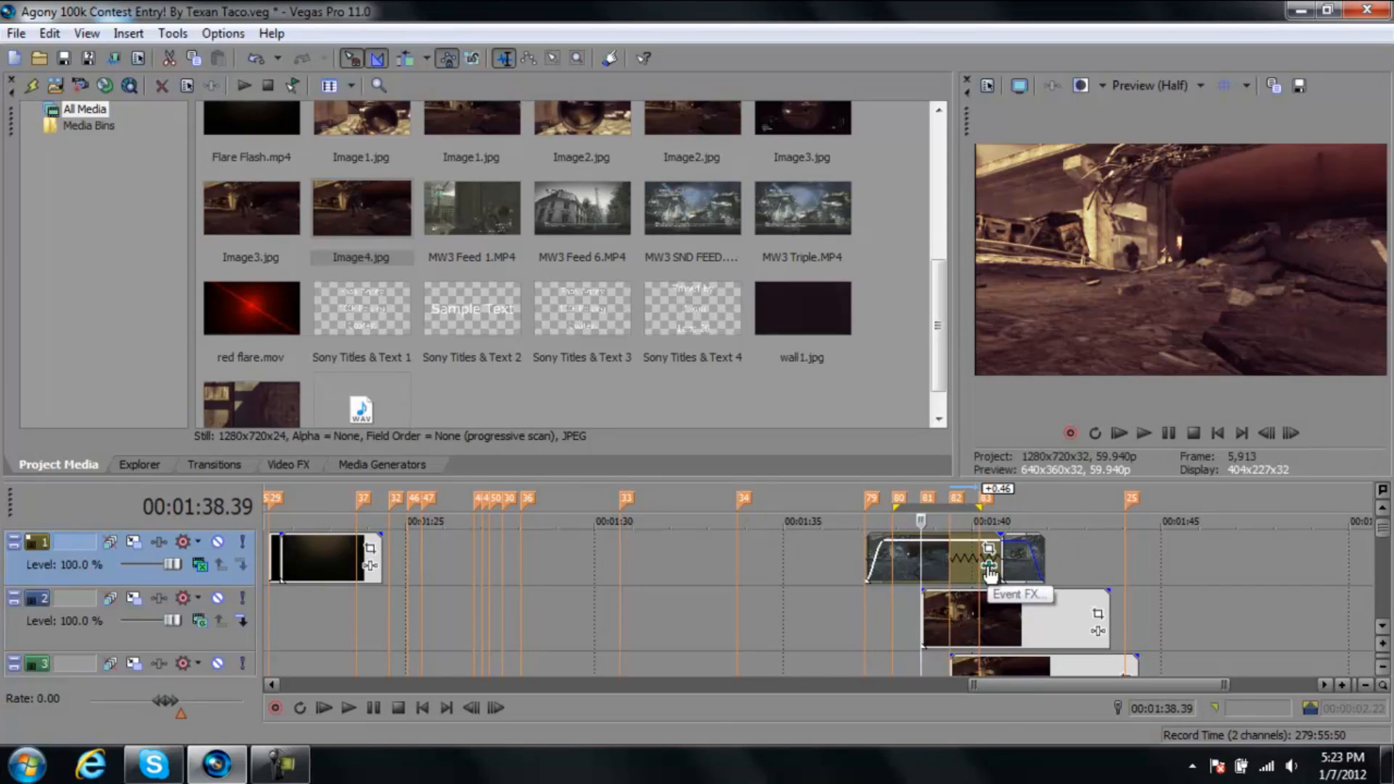
left_click(988, 566)
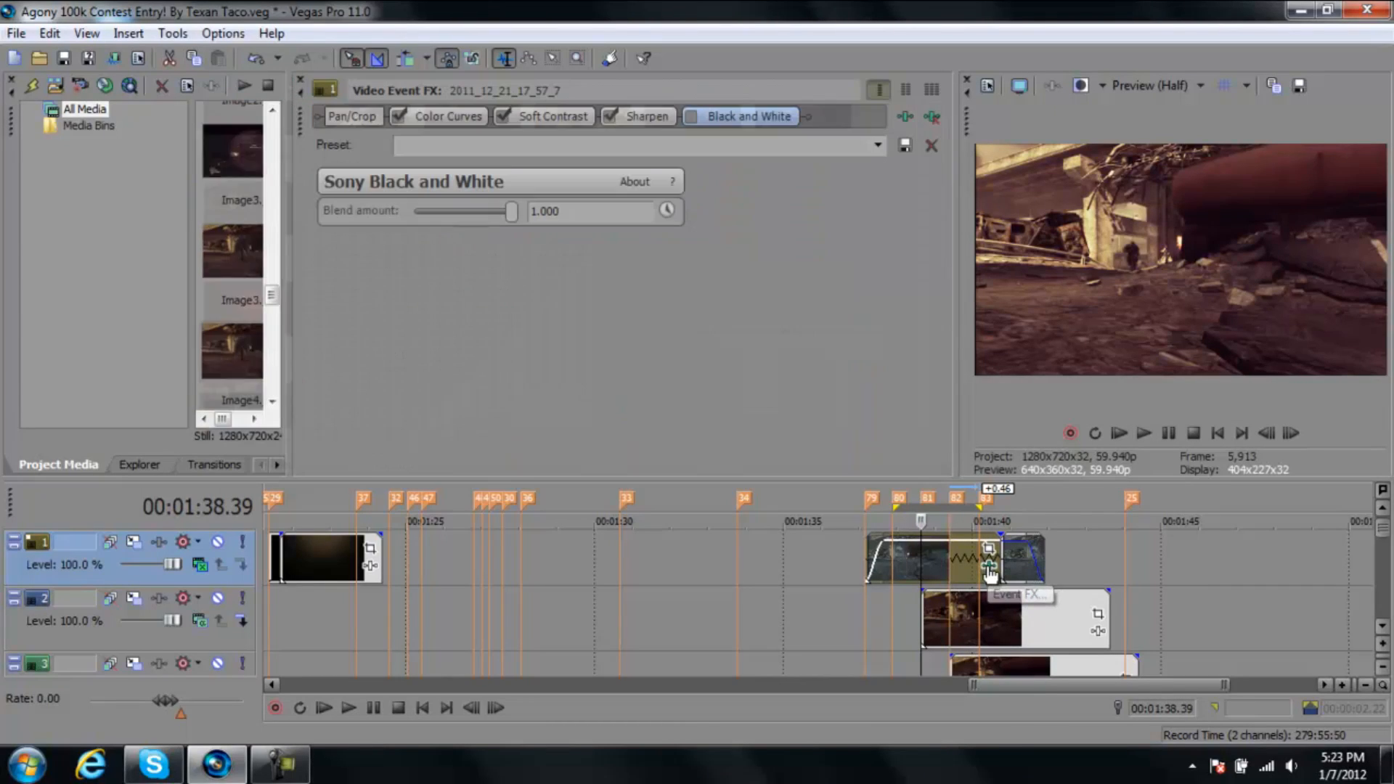
left_click(610, 119)
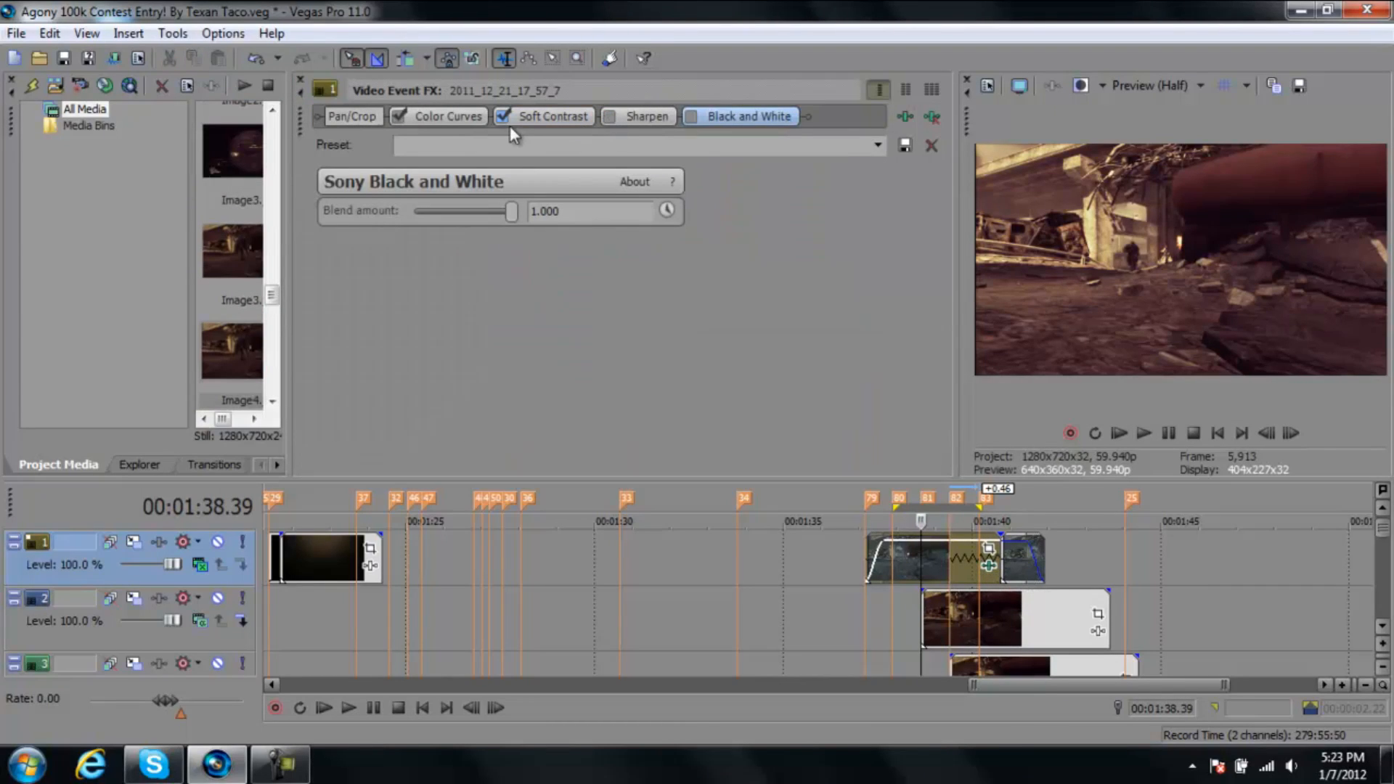
left_click(502, 118)
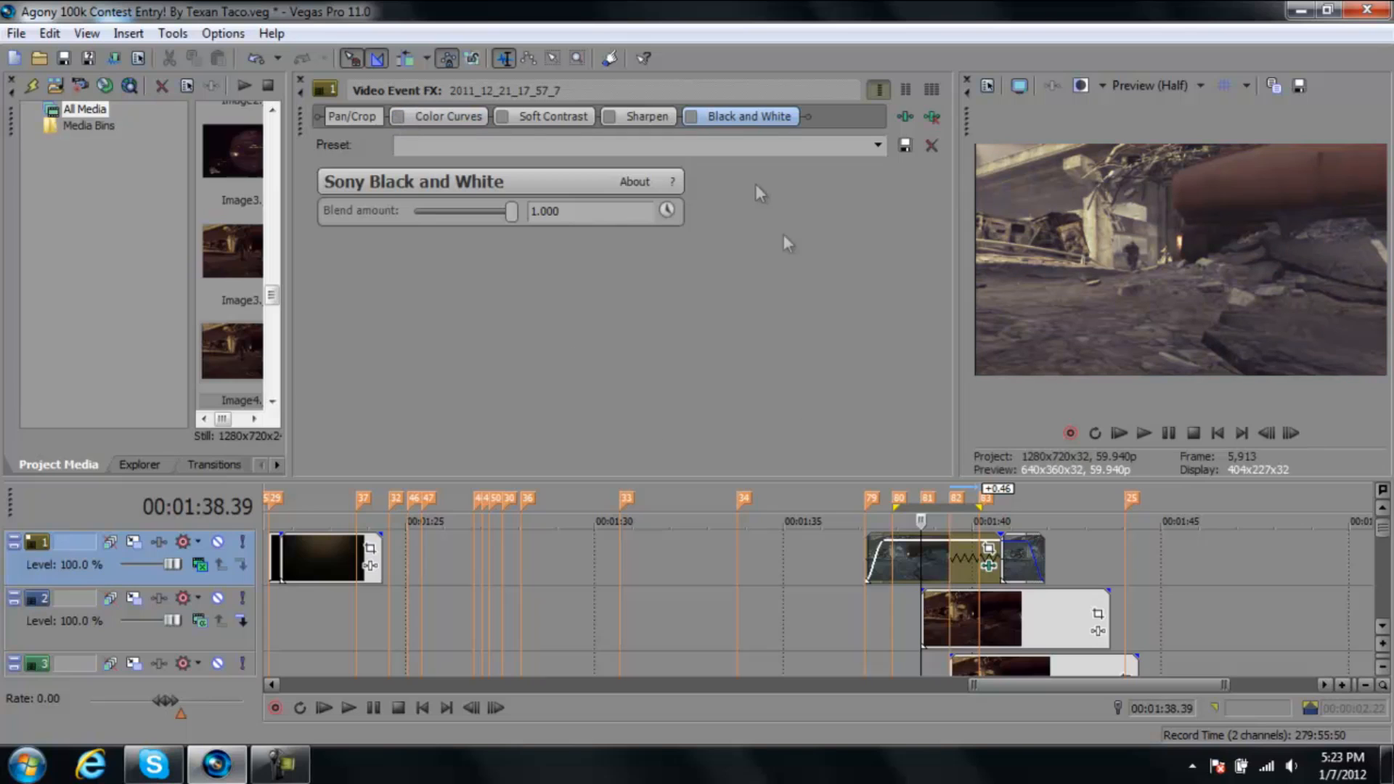
Play the black-and-white clip with the ghost stills repeatedly from just before marker 79, and inspect the frame at marker 80
left_click(856, 574)
key("space")
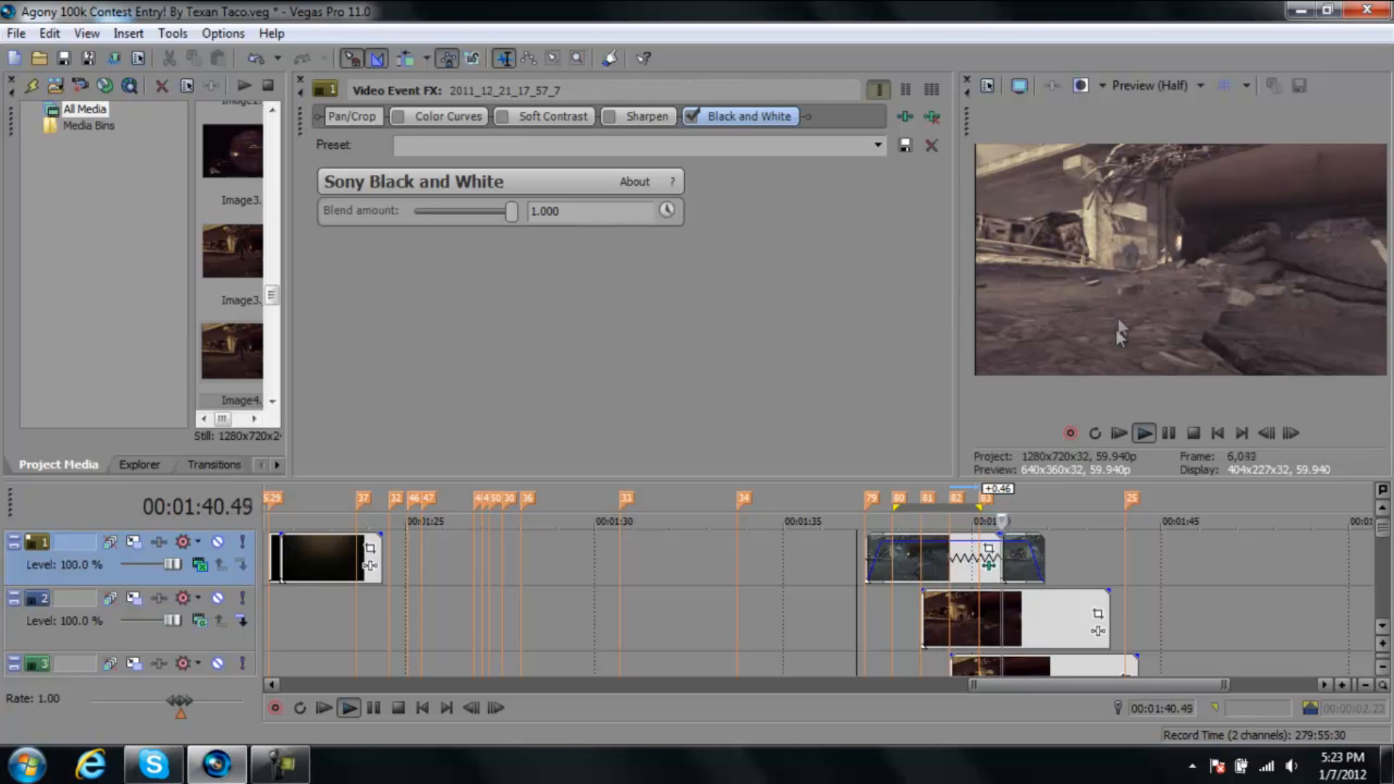
key("space")
key("space")
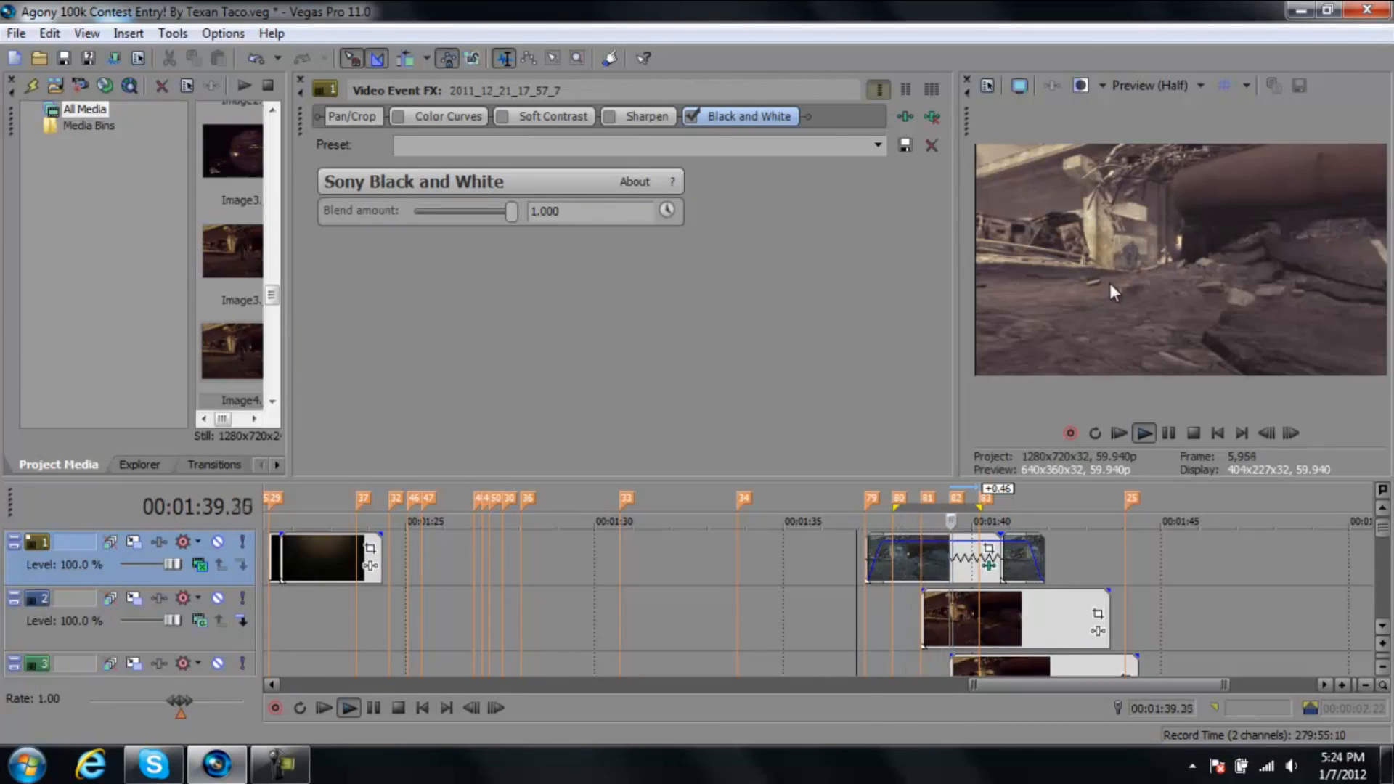
key("space")
key("space")
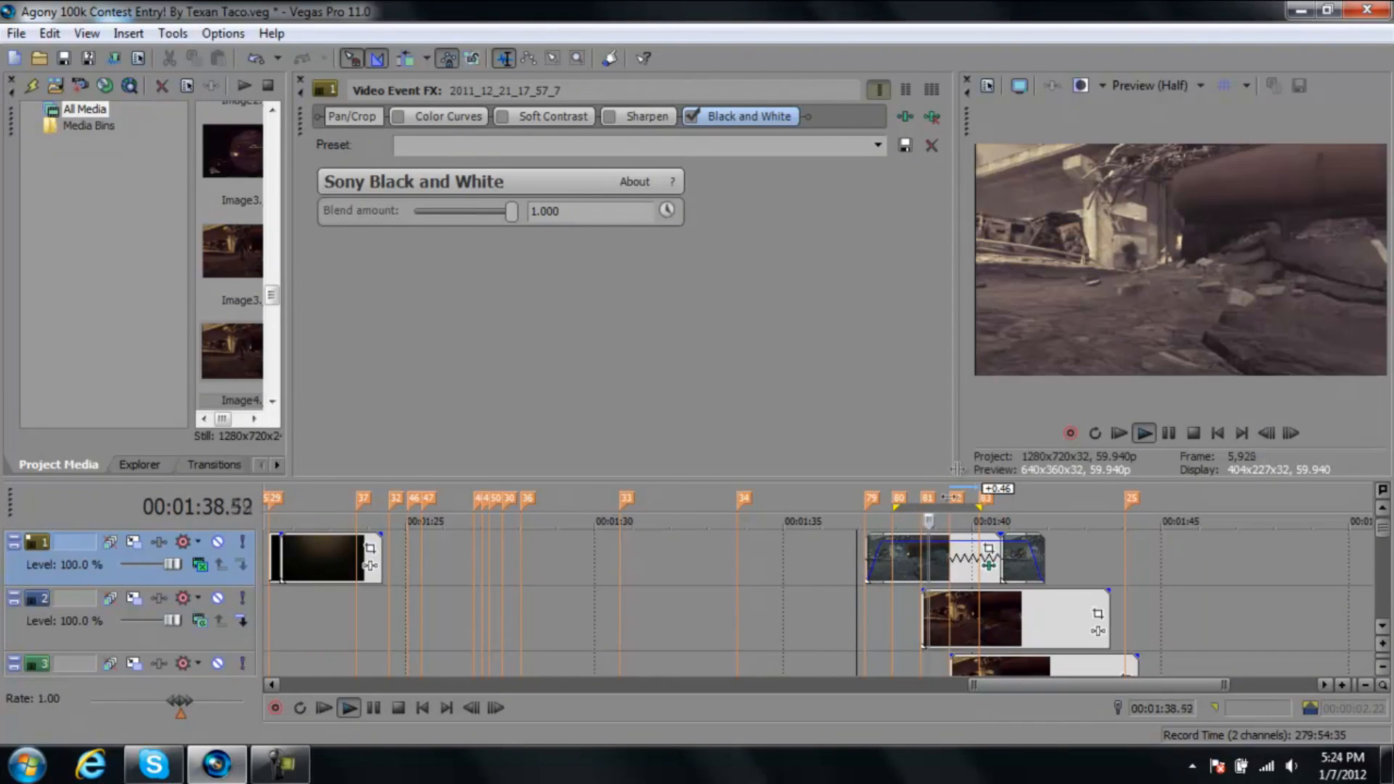
key("space")
key("space")
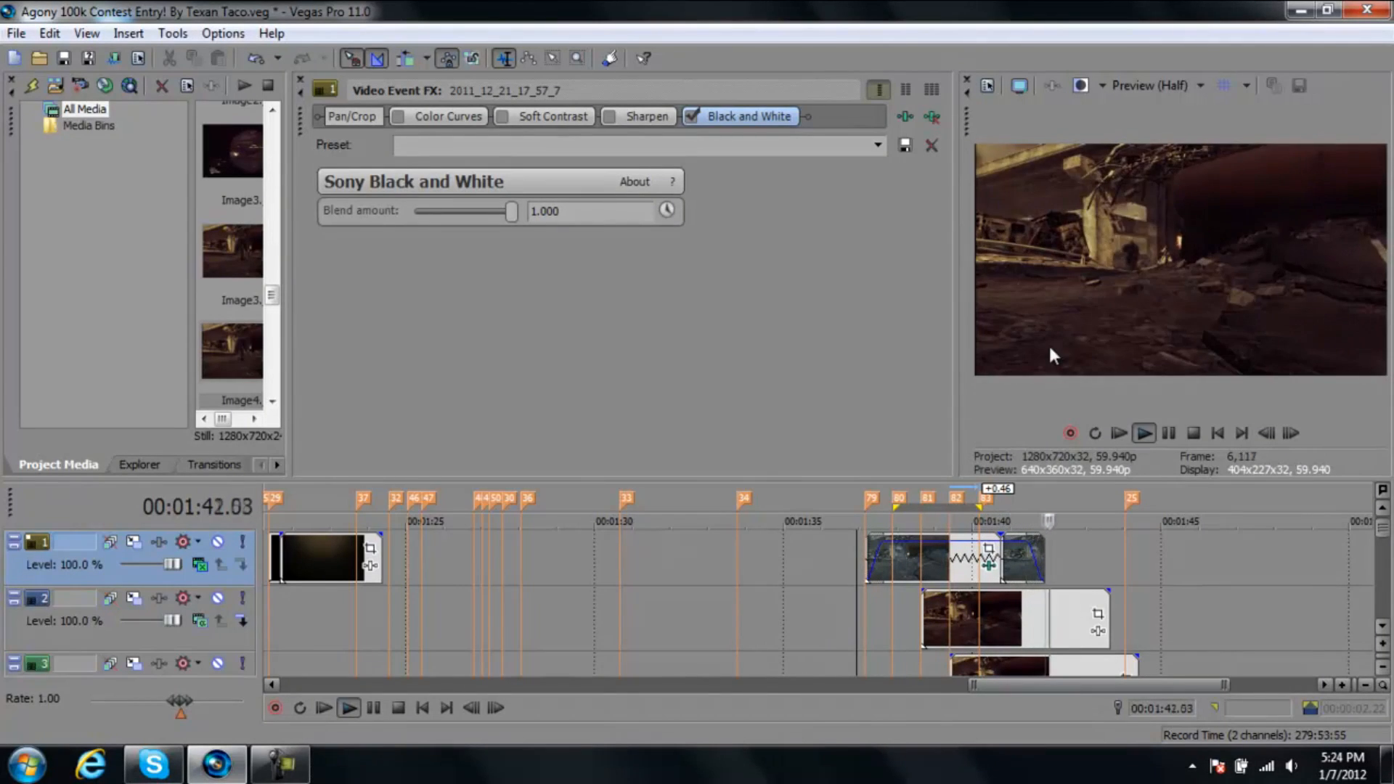
key("space")
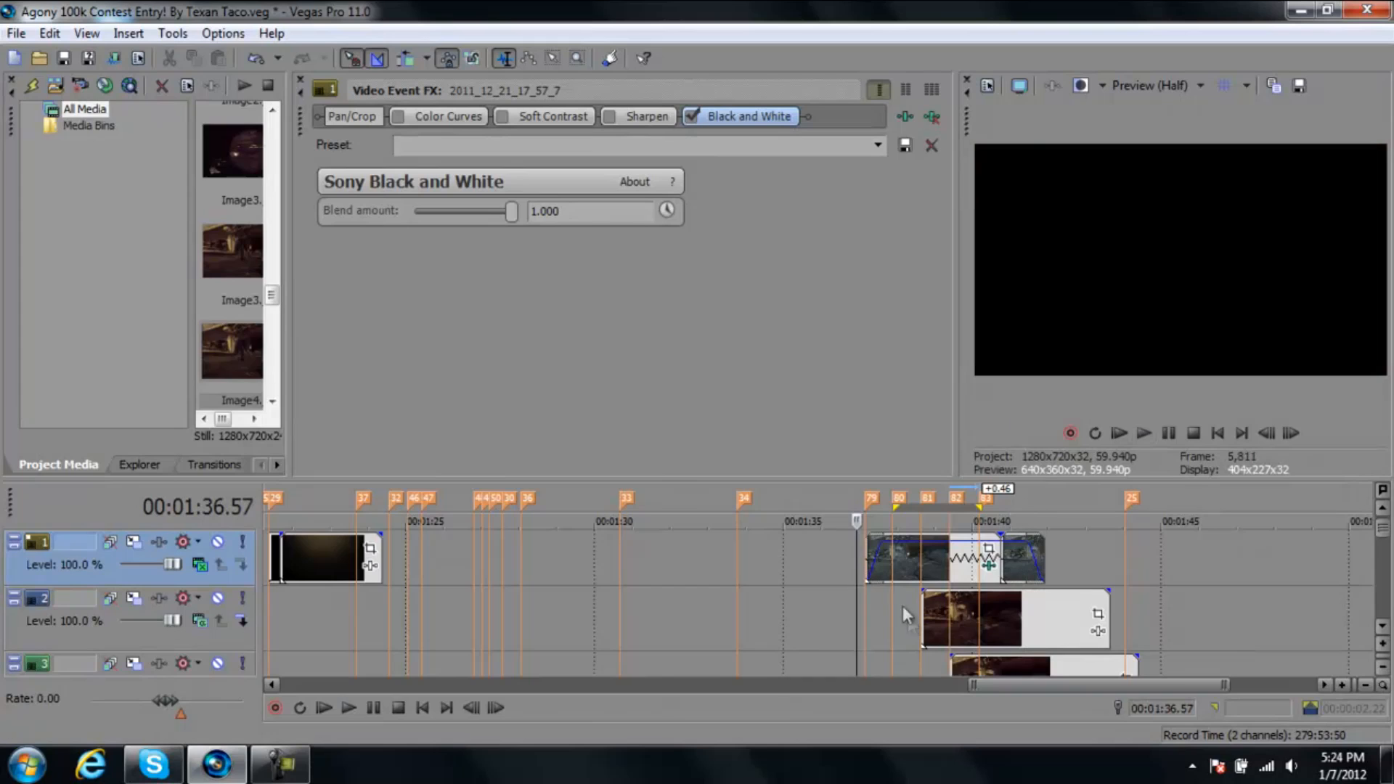
left_click(893, 556)
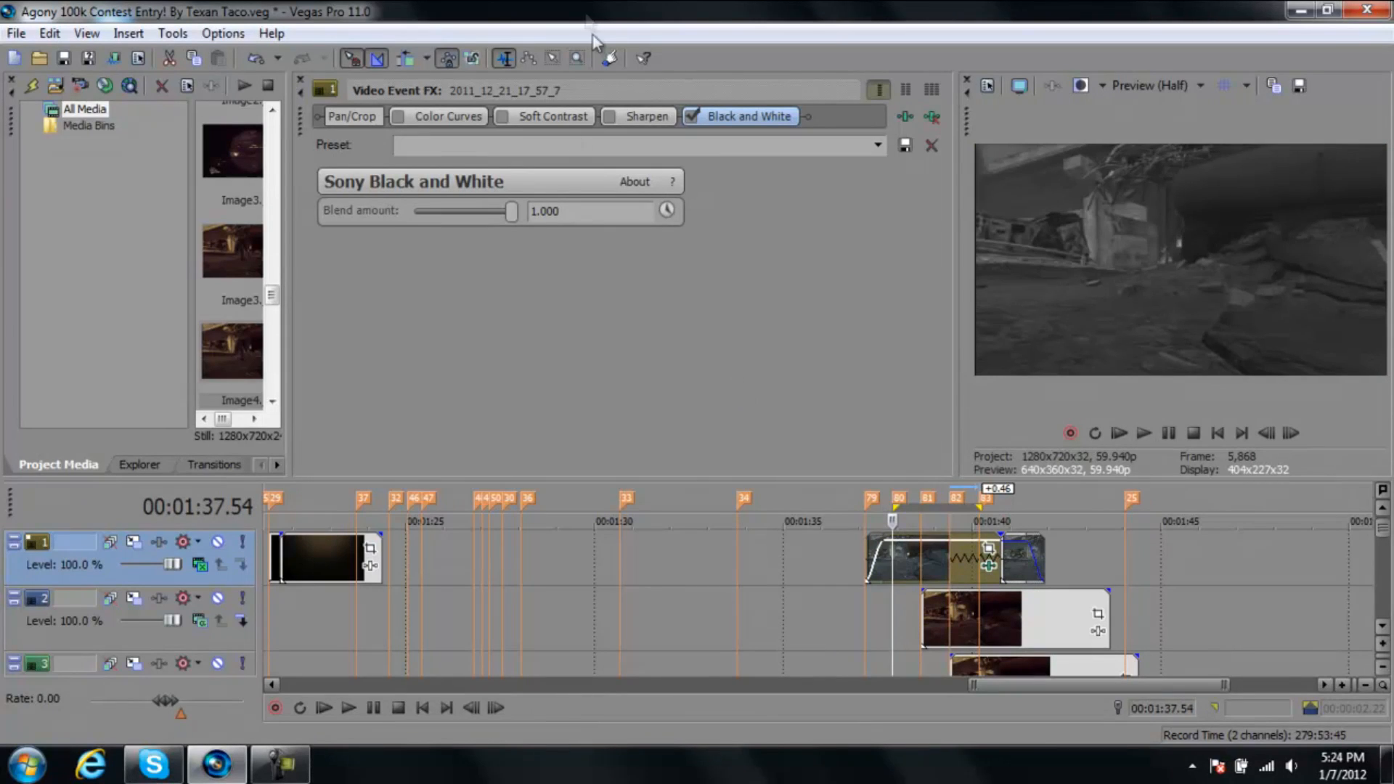
Re-enable Color Curves, Soft Contrast and Sharpen on the gameplay clip and disable Black and White
left_click(503, 116)
left_click(398, 116)
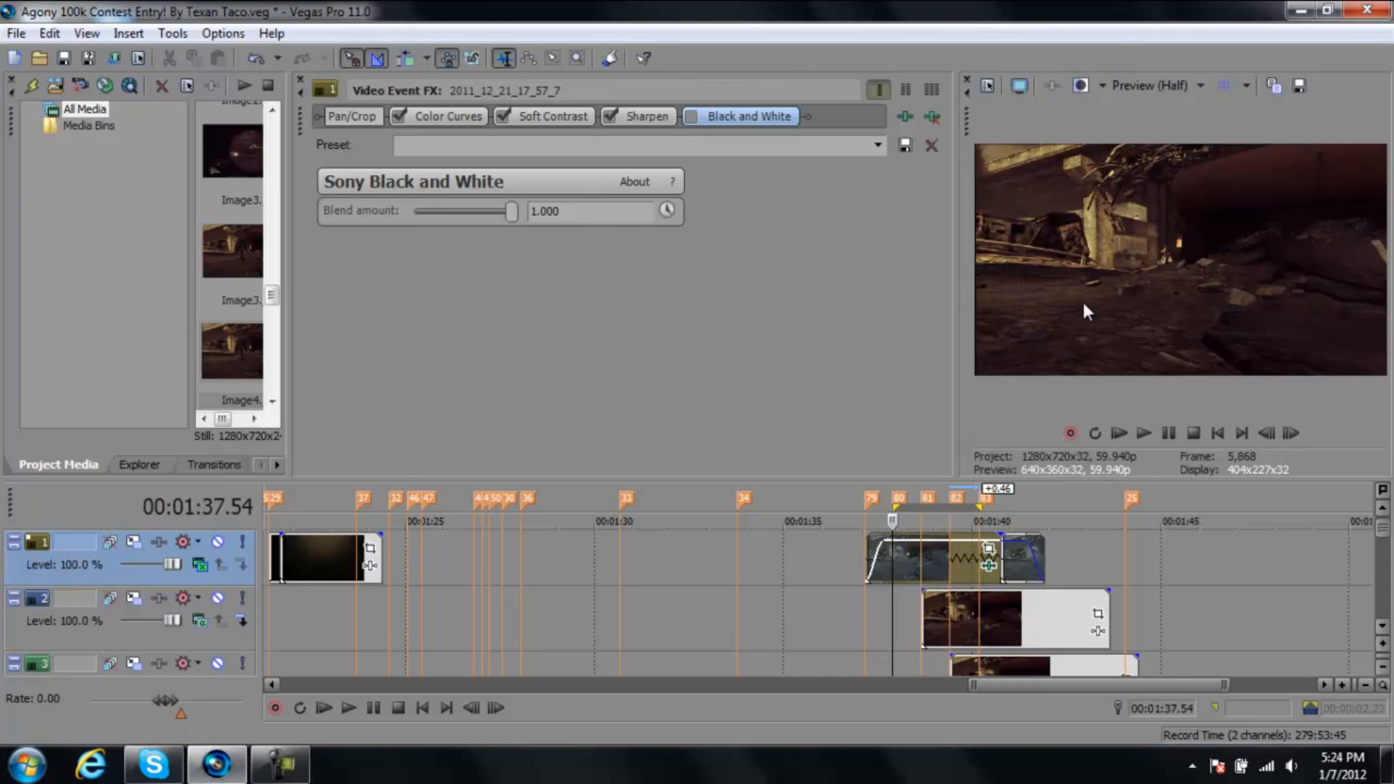
Set the preview quality to Best (Full) and save a snapshot of the frame at marker 80 as bg
left_click(1167, 89)
mouse_move(1160, 171)
left_click(1248, 191)
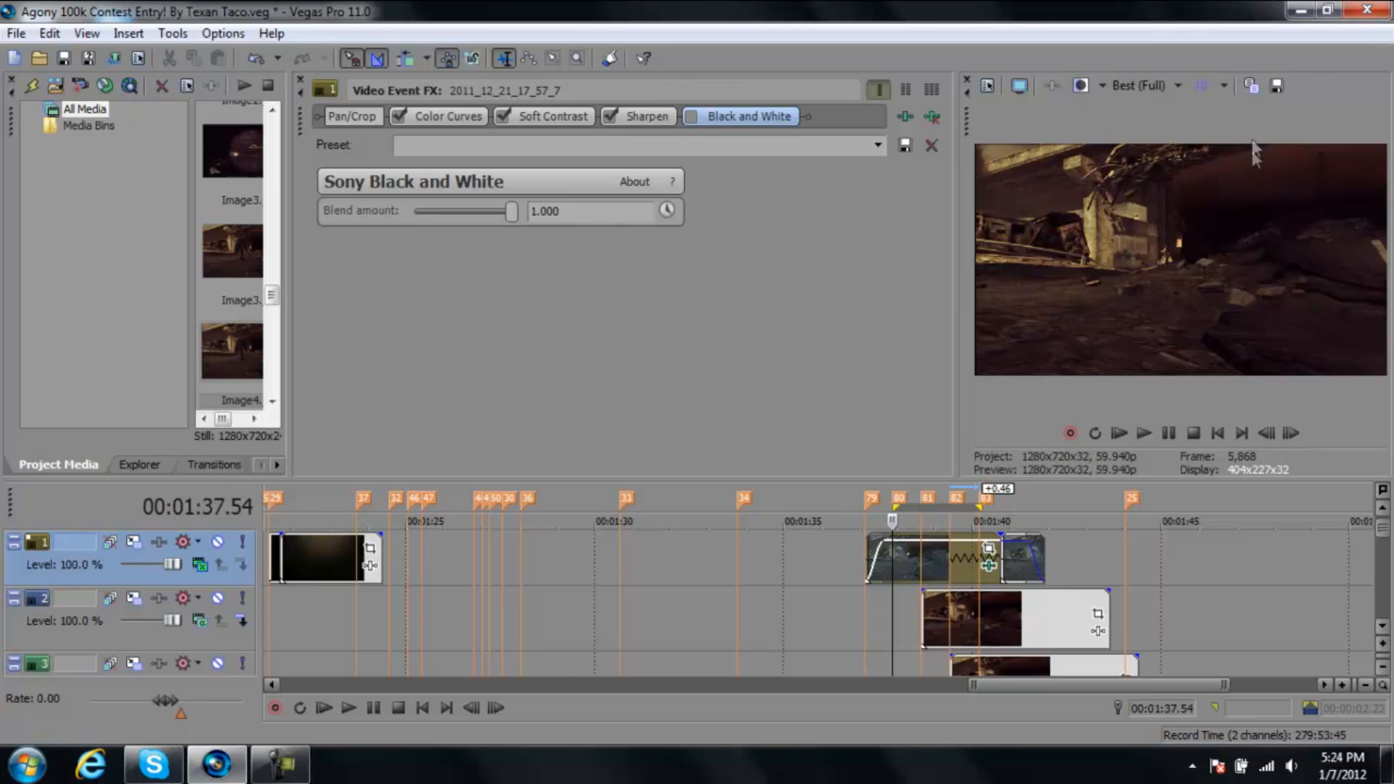
left_click(1276, 85)
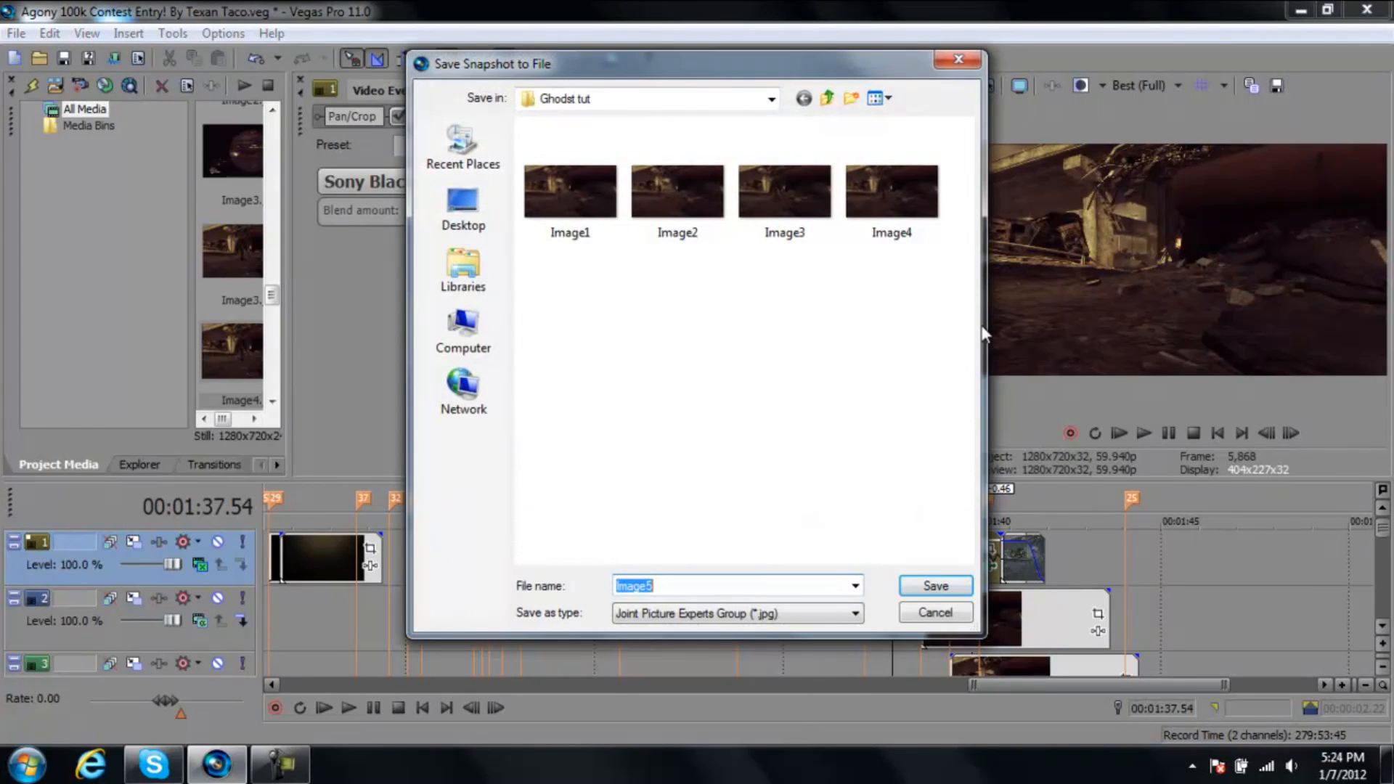
type("hg")
key("Return")
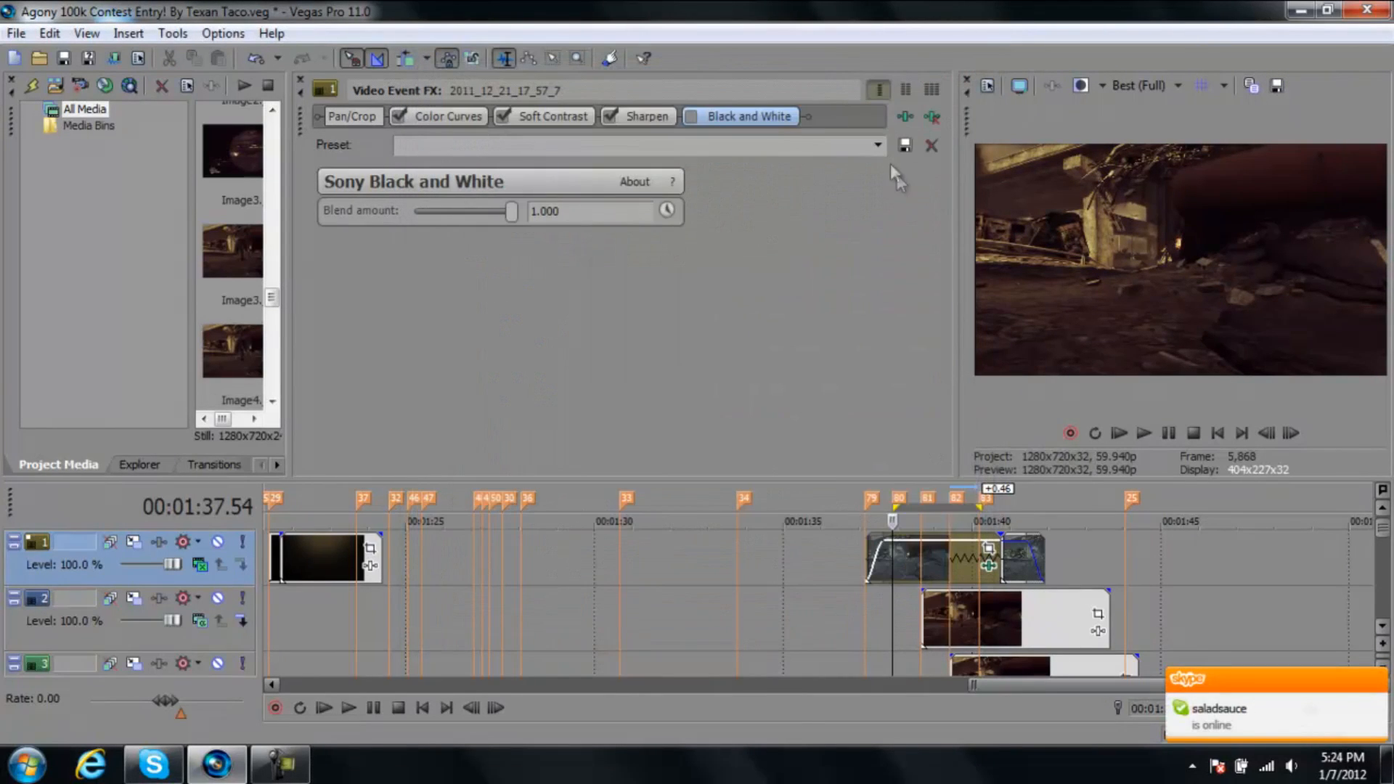
Place bg.jpg on a newly inserted video track directly below the gameplay track, starting at marker 79
left_click(302, 80)
left_click_drag(808, 150, 745, 616)
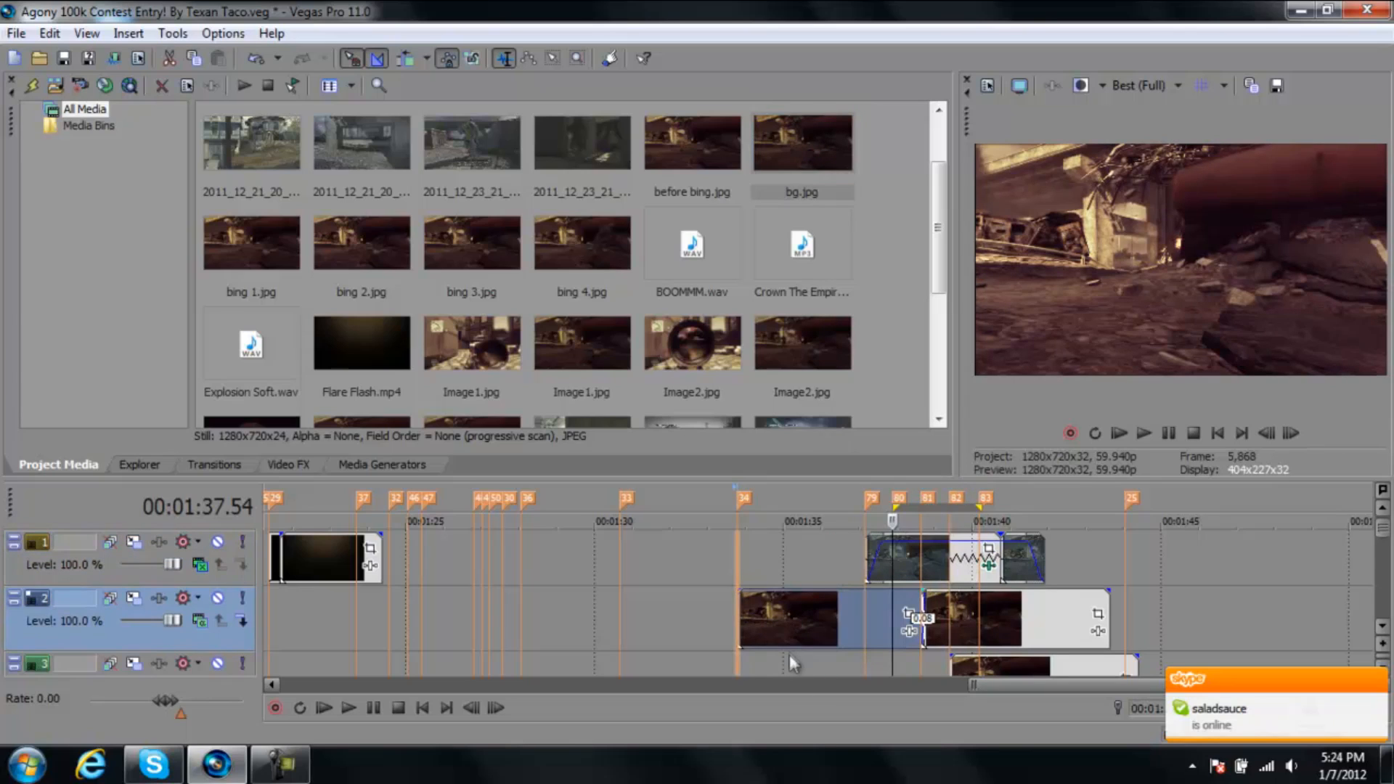
right_click(126, 630)
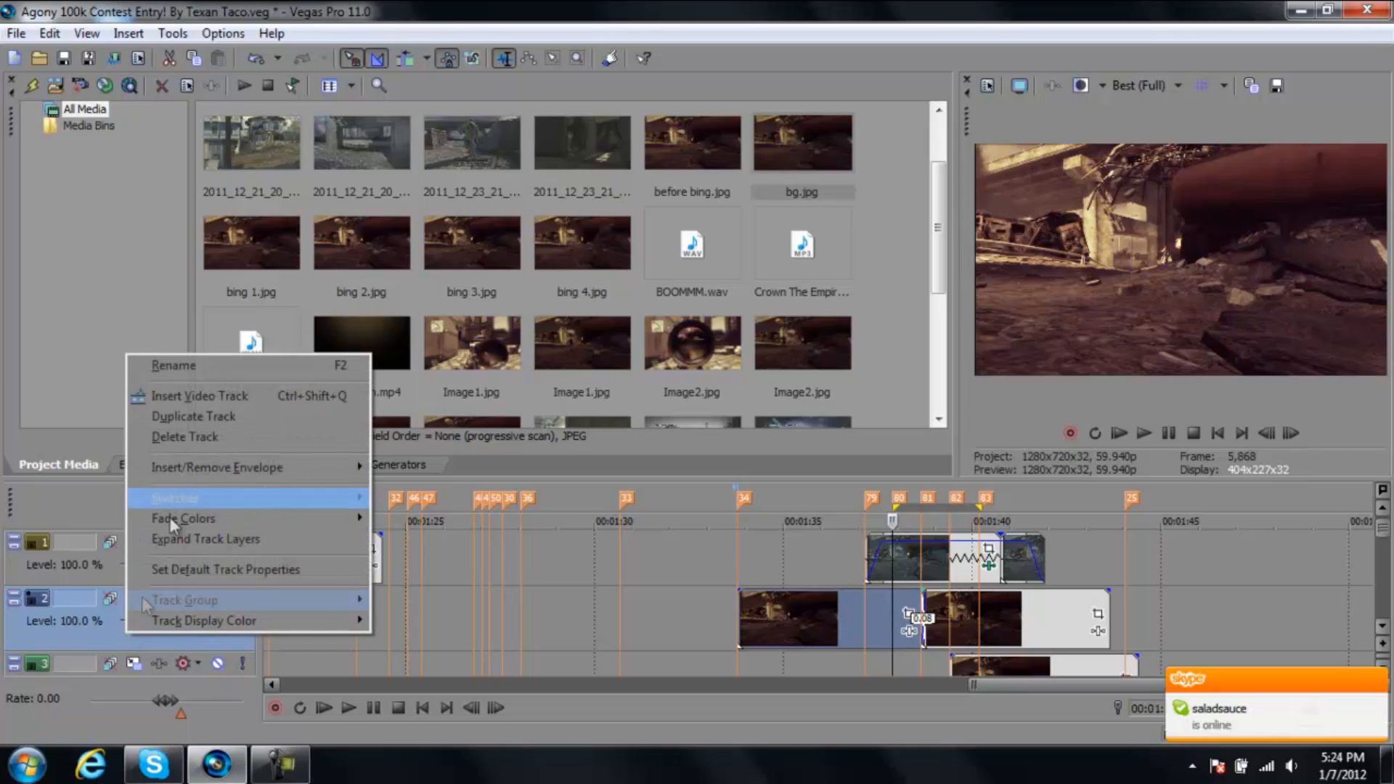
left_click(188, 395)
left_click_drag(843, 610, 921, 608)
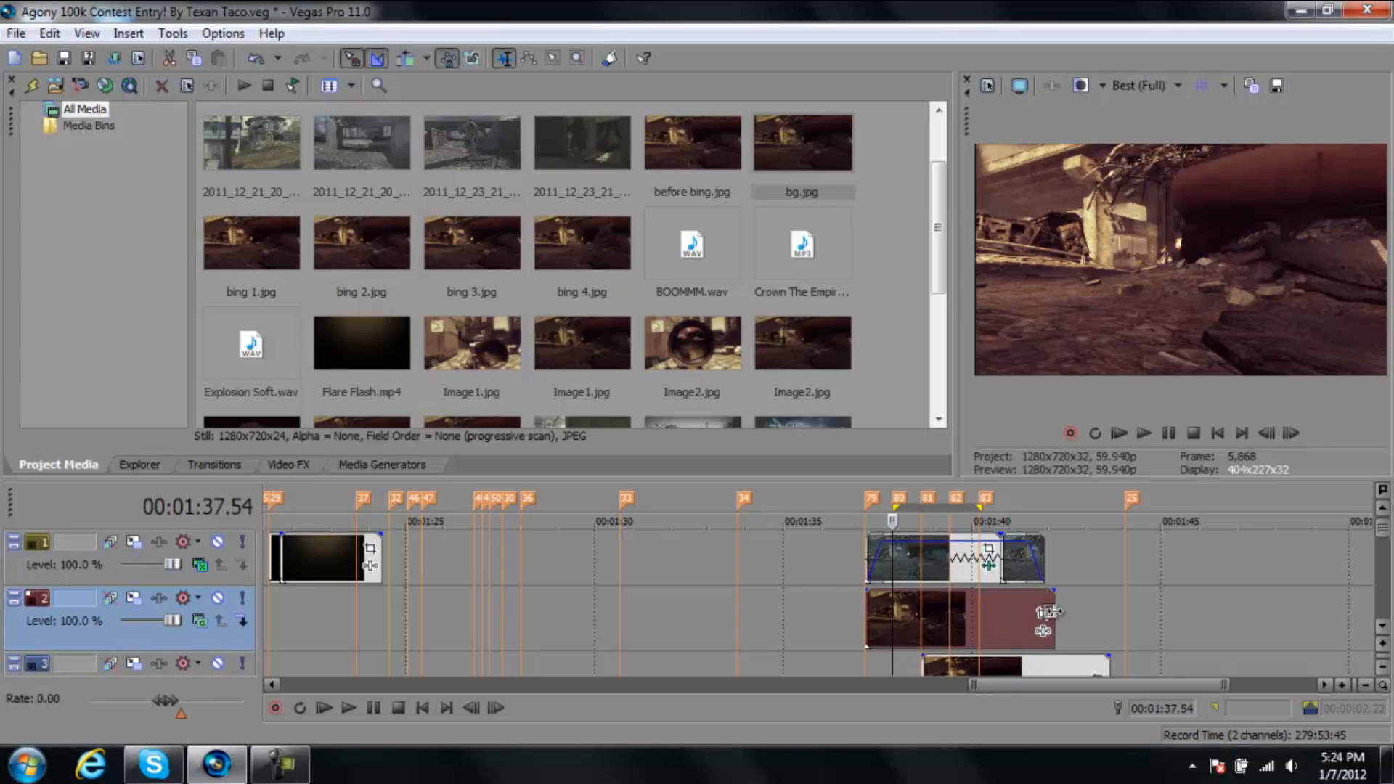
Trim the bg still and fade it in and out to match the gameplay clip, and open the gameplay clip's event effects
left_click_drag(1053, 588, 1029, 594)
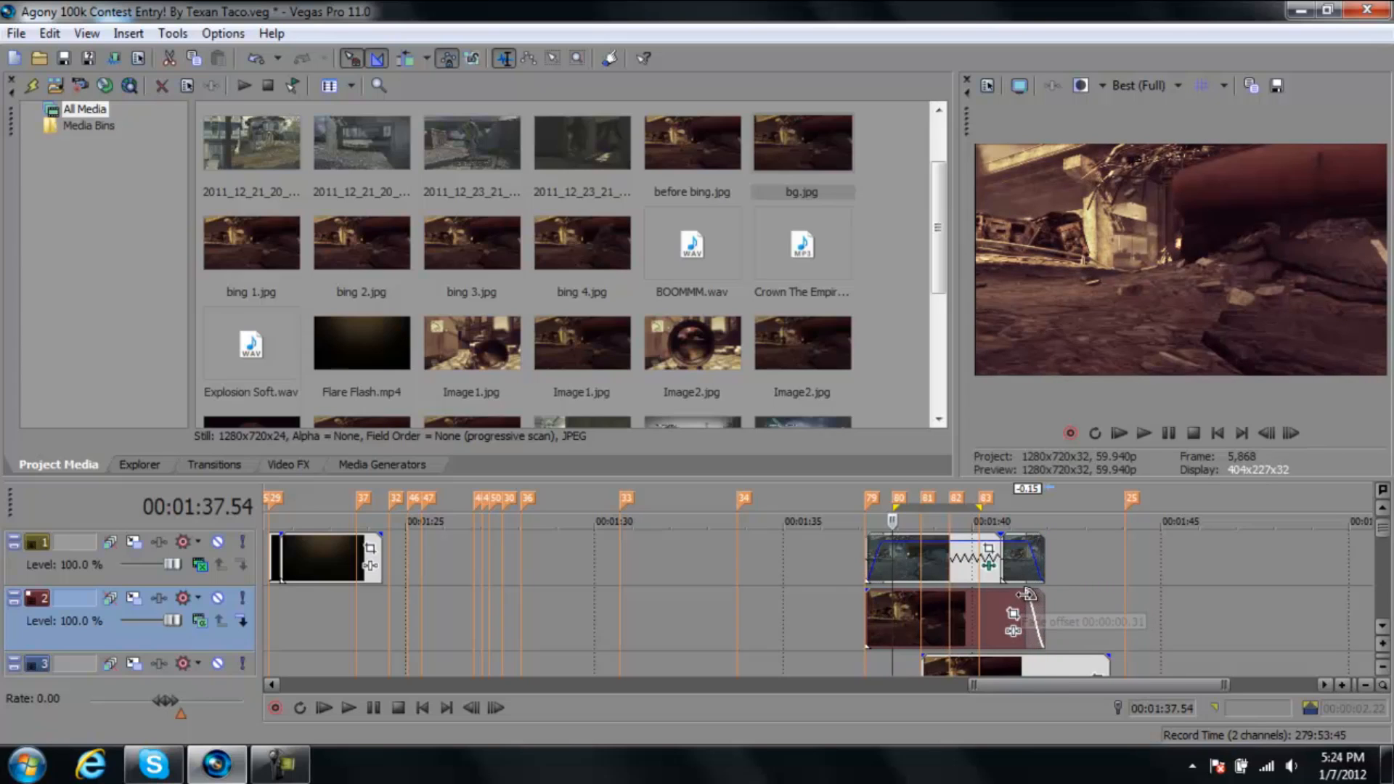
left_click_drag(867, 589, 890, 584)
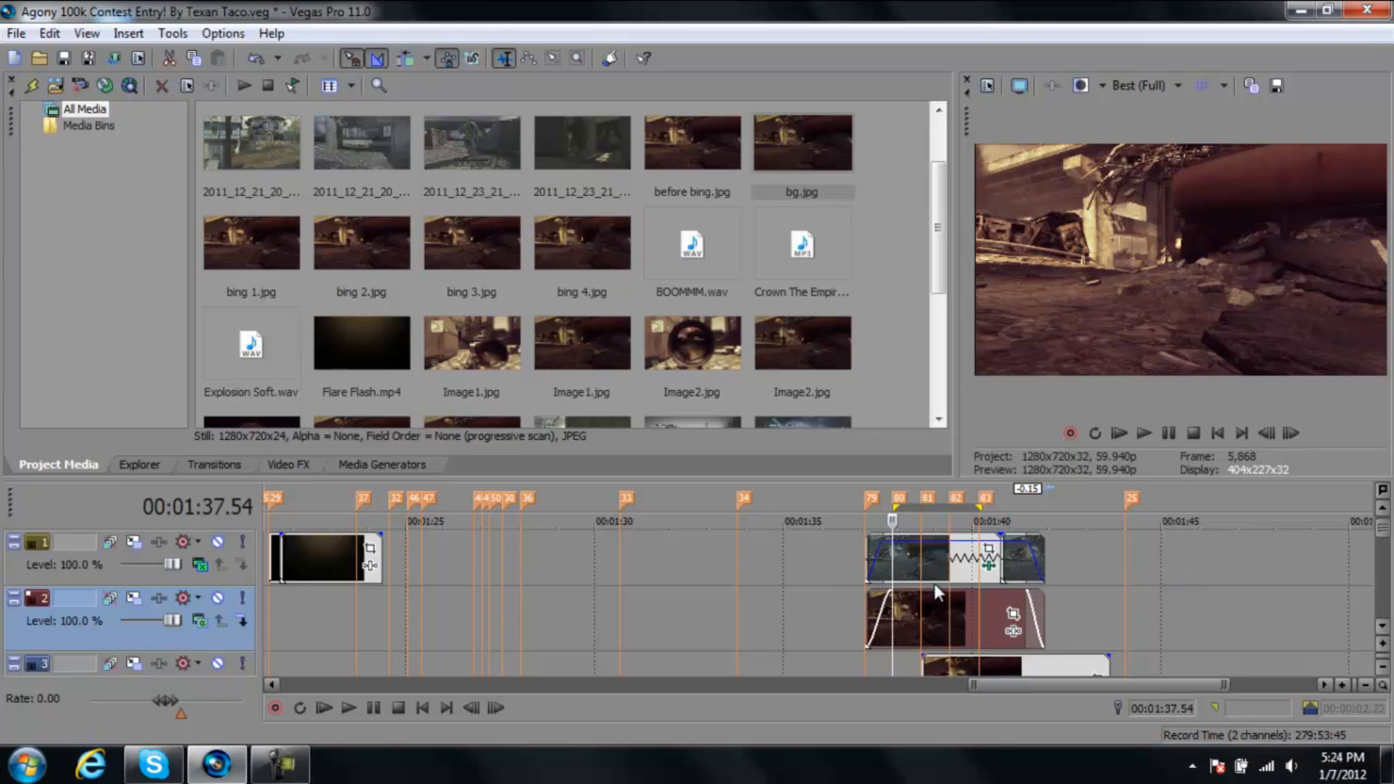
left_click(907, 559)
left_click(989, 565)
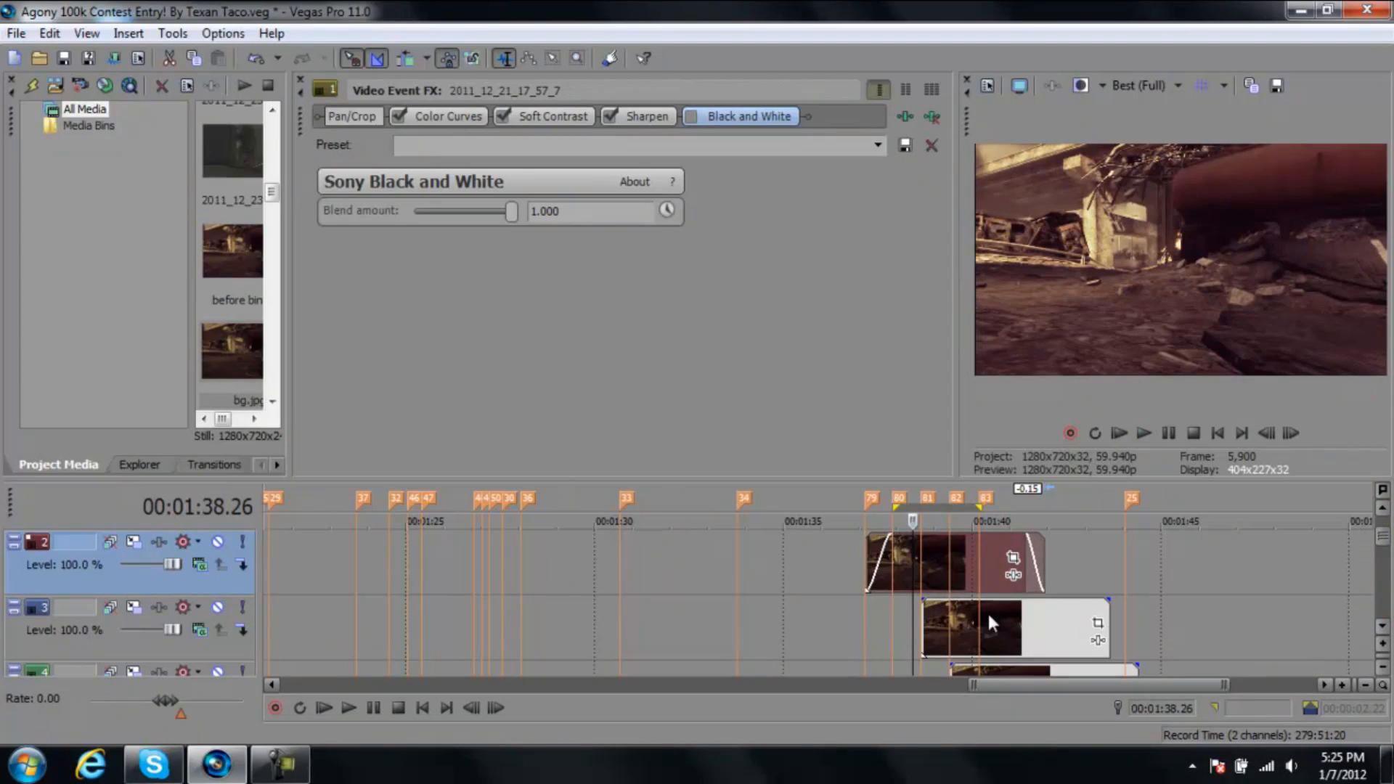
Move the ghost stills up one track and place the bg still beneath them on track 5, starting at marker 79
left_click(990, 623)
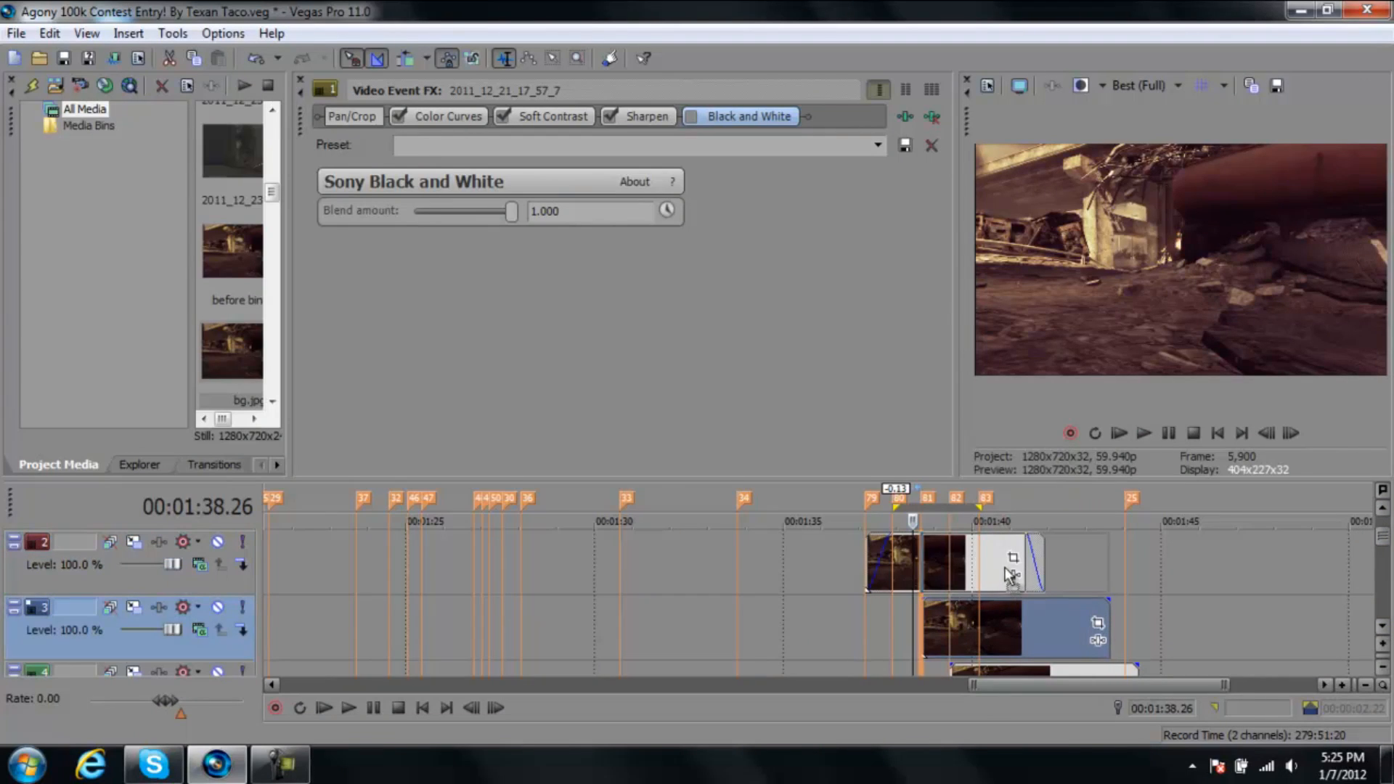
left_click_drag(1005, 567, 1005, 566)
left_click_drag(903, 557, 911, 630)
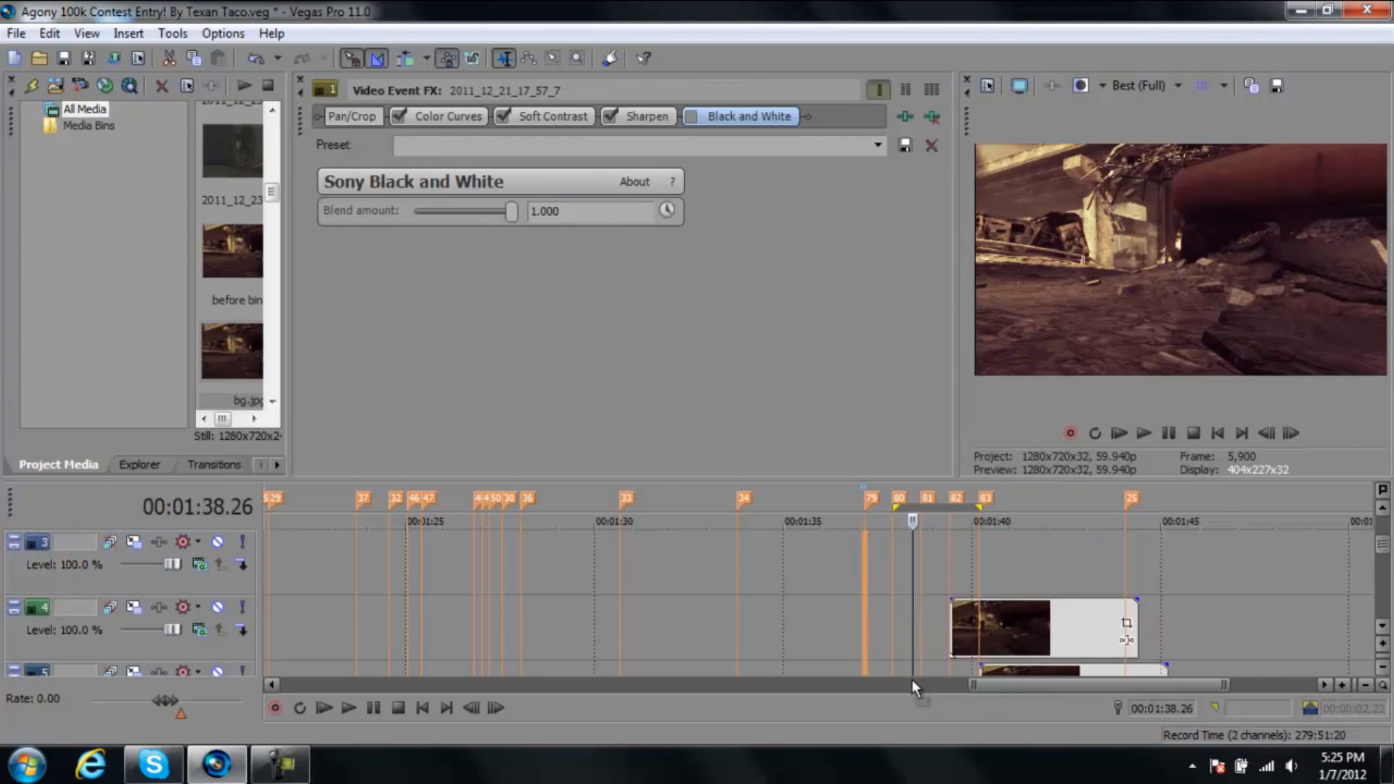
left_click(1022, 541)
left_click_drag(1022, 536, 1025, 579)
left_click_drag(1101, 675, 1074, 607)
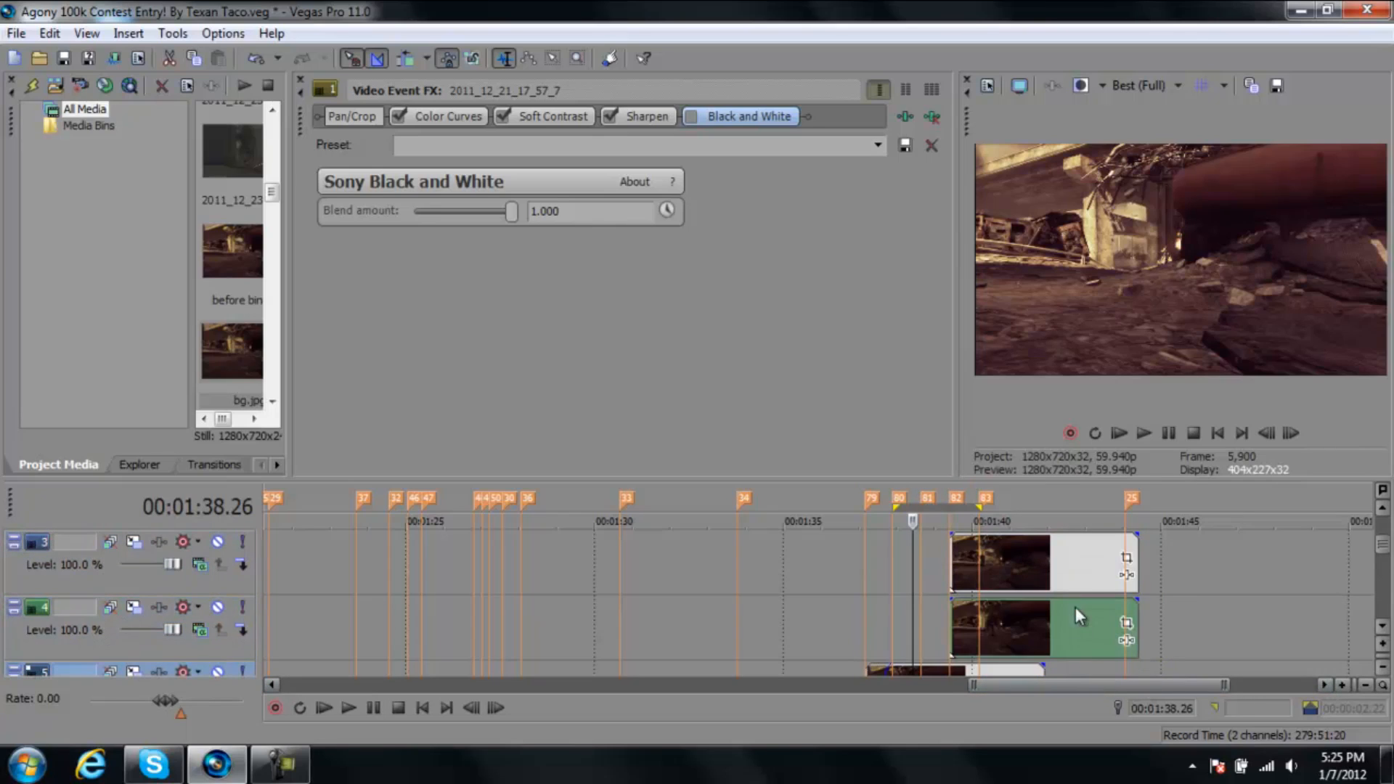
Play the rearranged sequence from marker 79 and set the video preview quality to Preview (Half)
left_click(866, 592)
key("space")
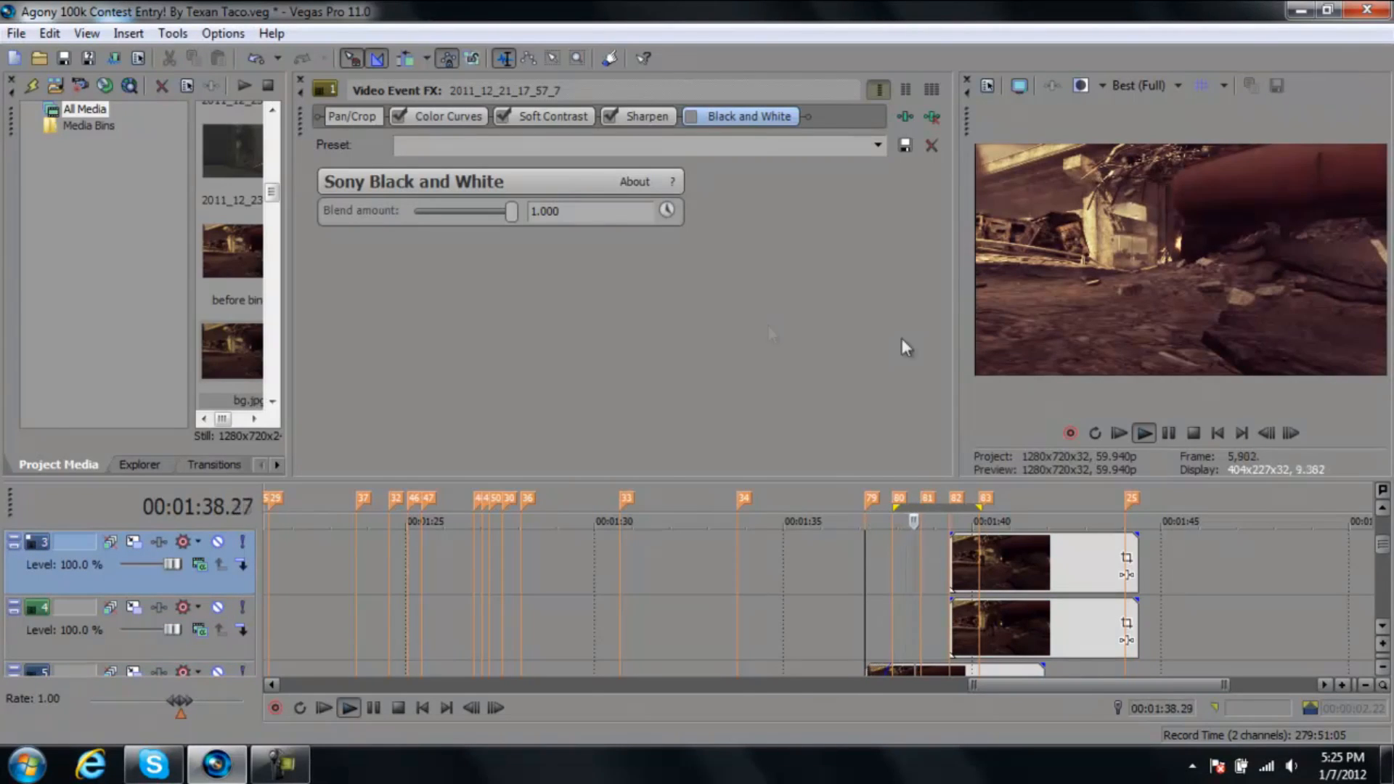
left_click(1155, 87)
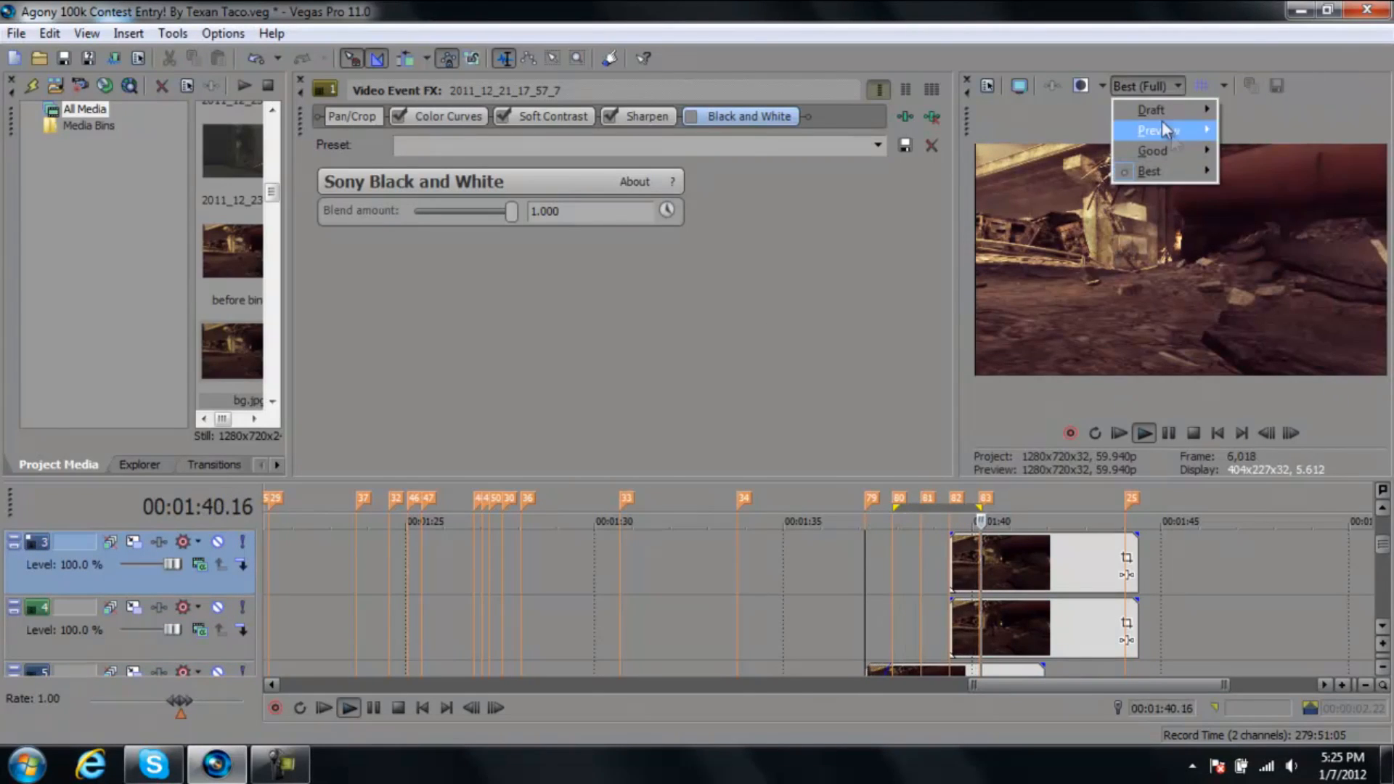
mouse_move(1161, 130)
left_click(1246, 163)
key("space")
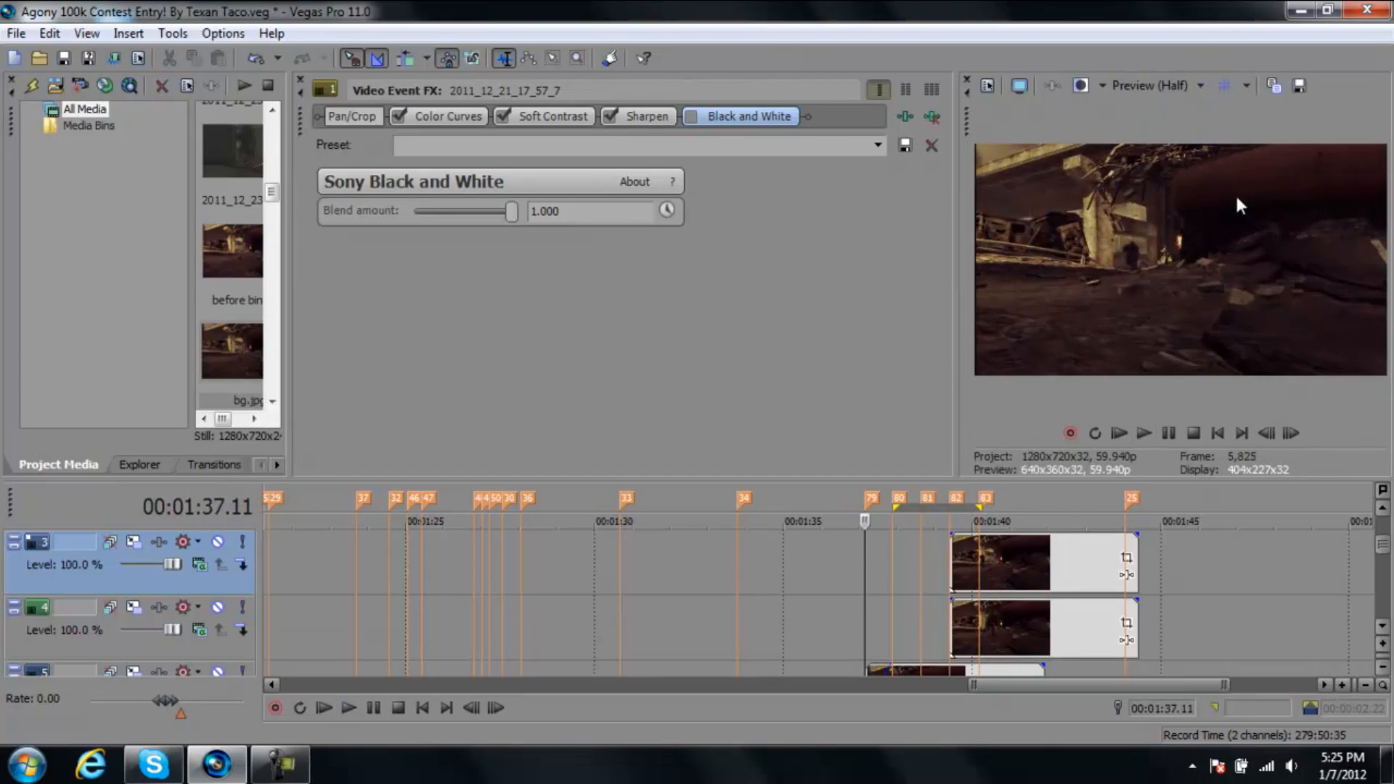
Disable Color Curves, Soft Contrast and Sharpen on the track 1 gameplay clip and enable Black and White
left_click(1382, 508)
left_click(1382, 508)
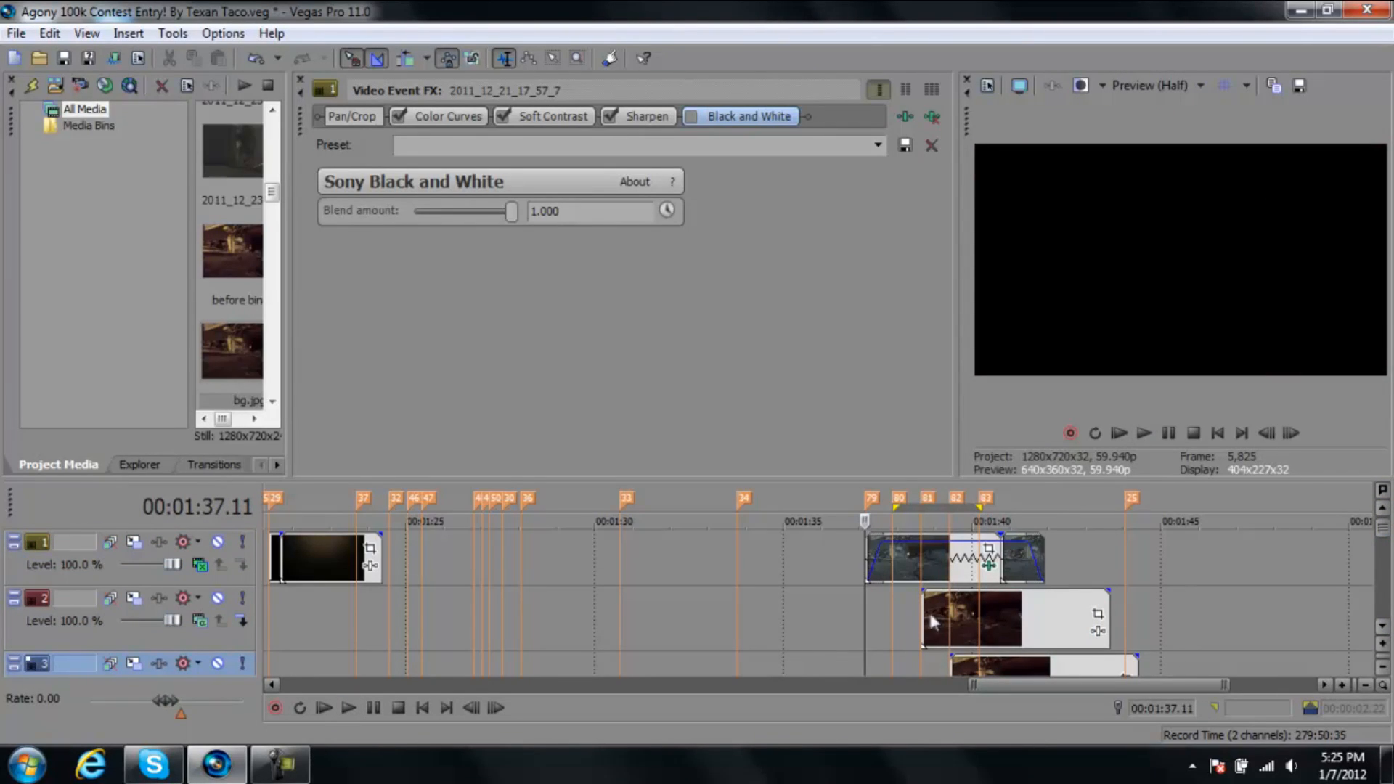
left_click(903, 573)
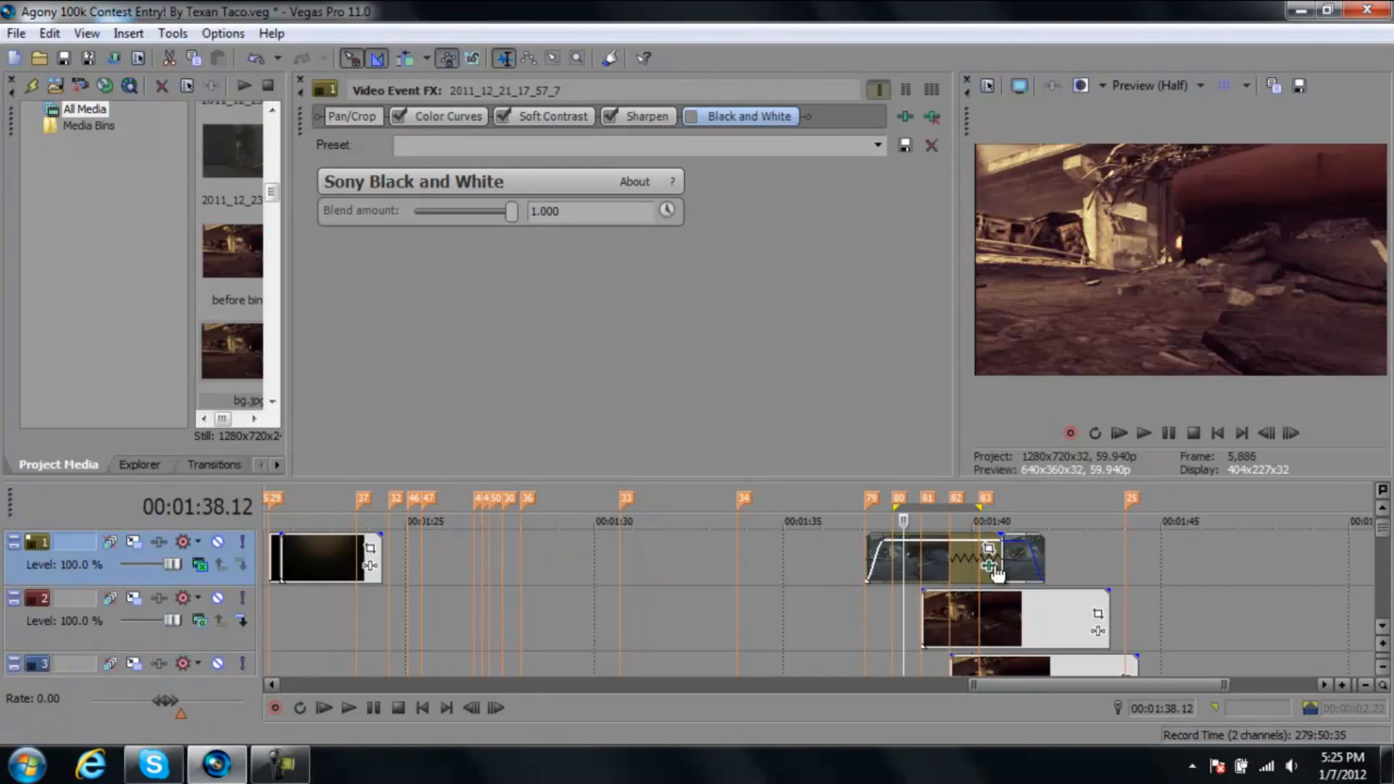
left_click(609, 116)
left_click(691, 116)
Play the black-and-white sequence from the start of the Image1 still at marker 81
left_click(924, 629)
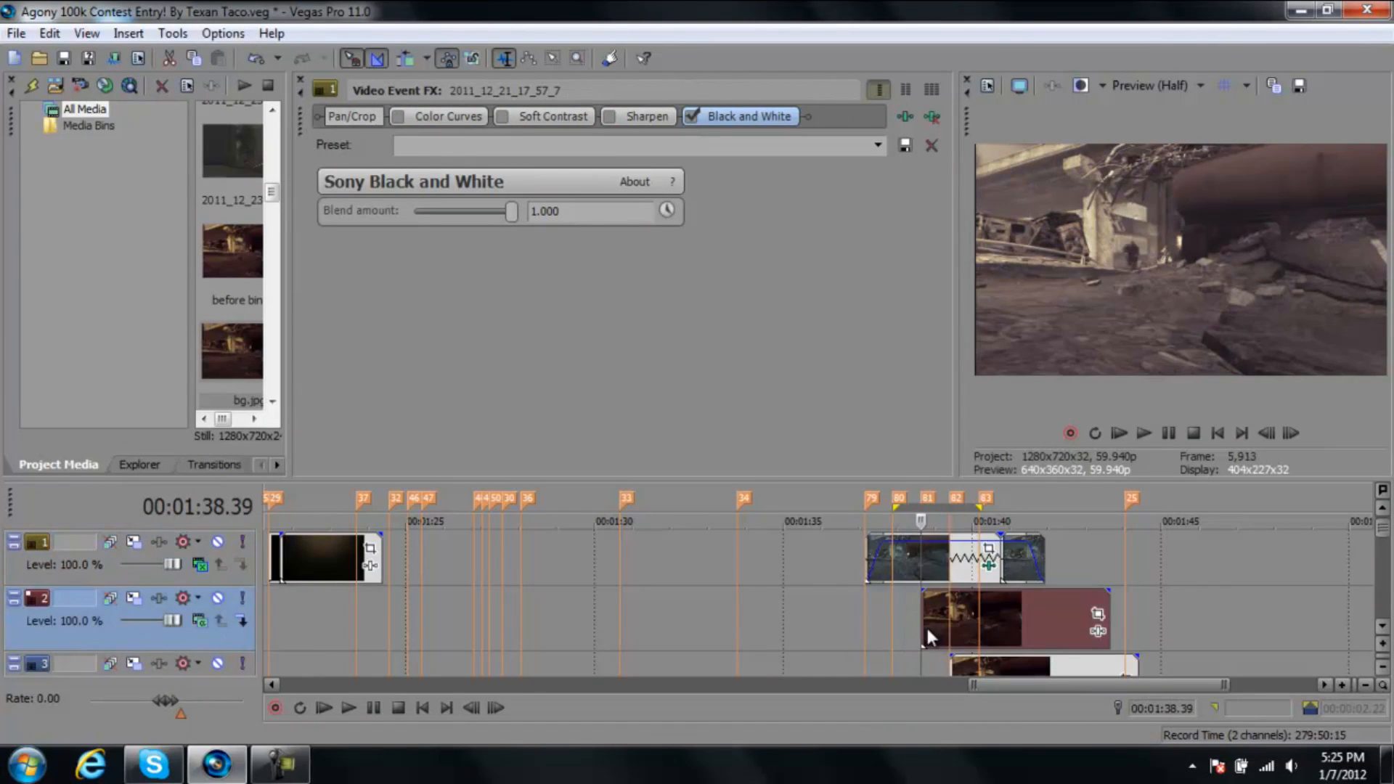
key("space")
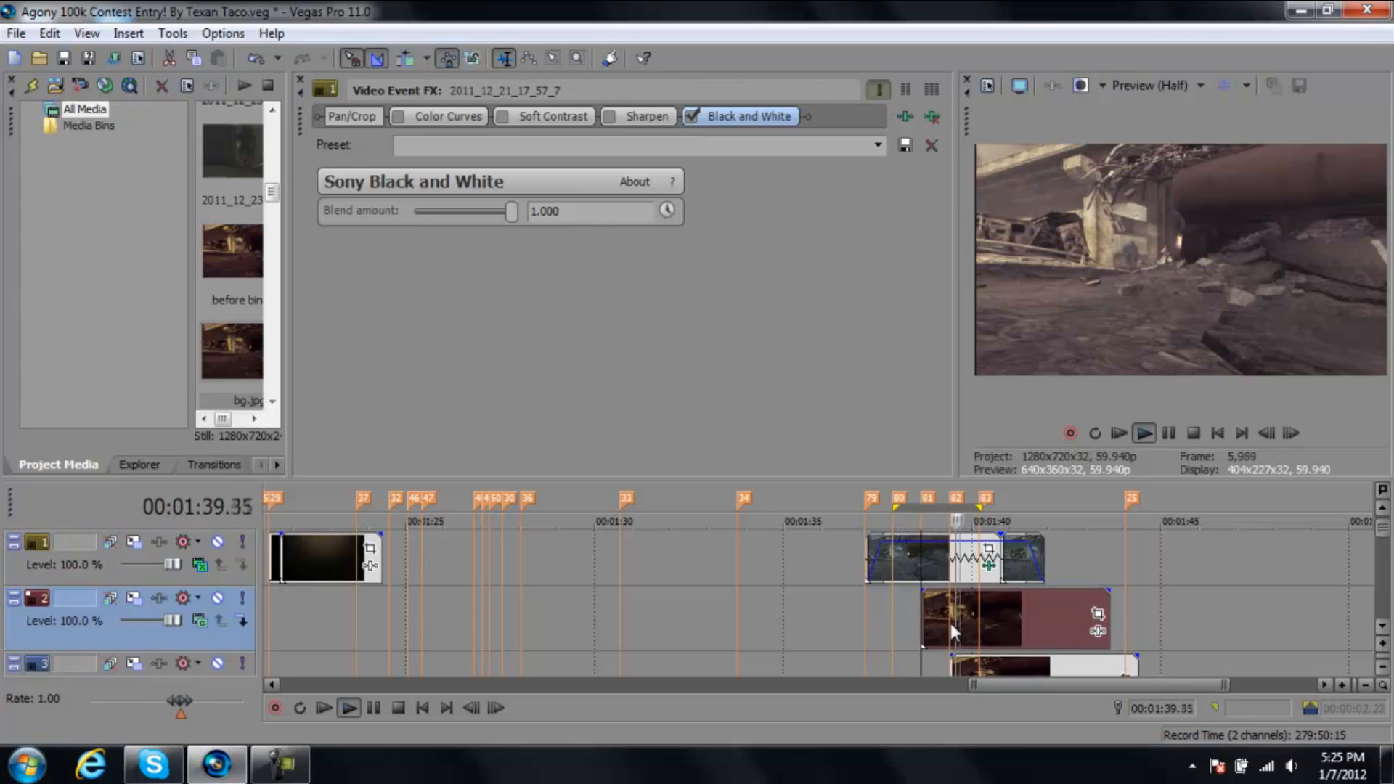
key("space")
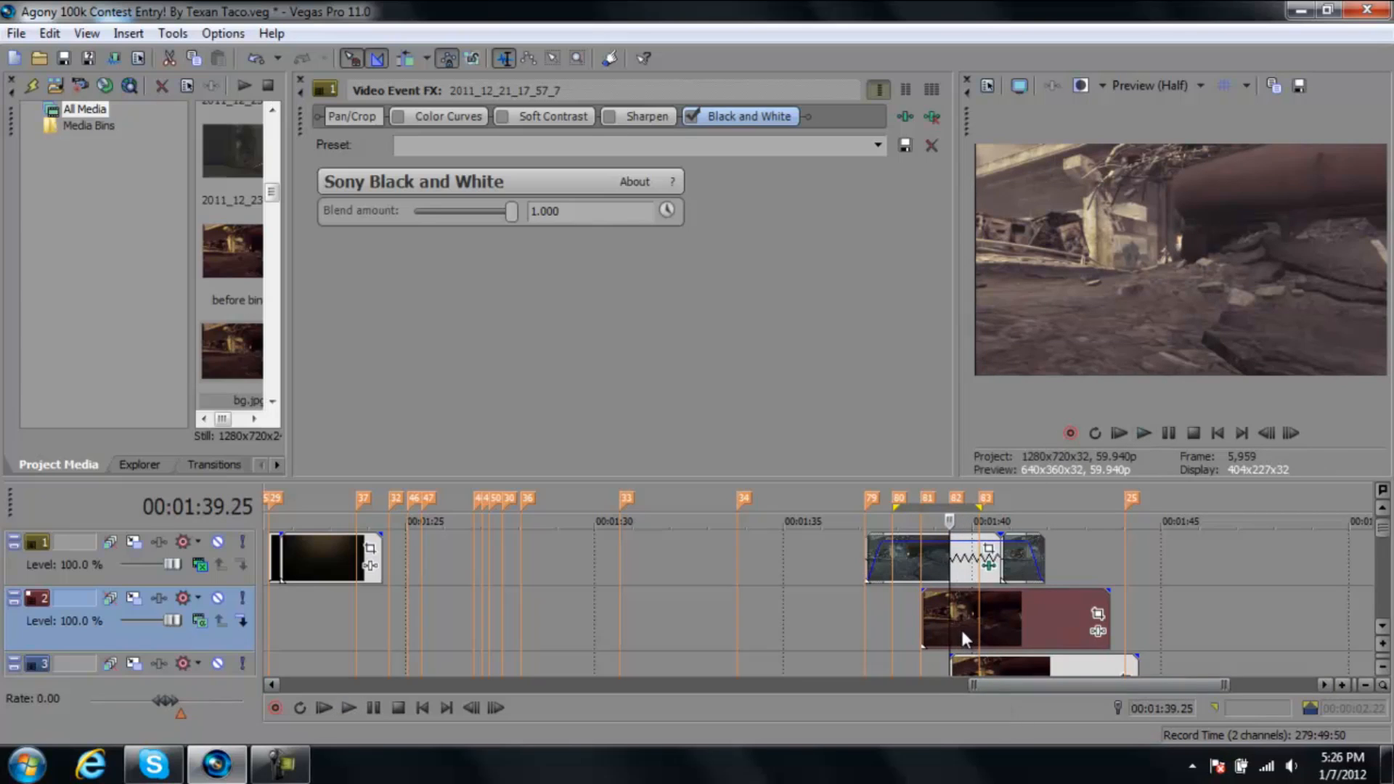
Open Event Pan/Crop for the Image1 still at marker 81 and enable its mask
left_click(922, 628)
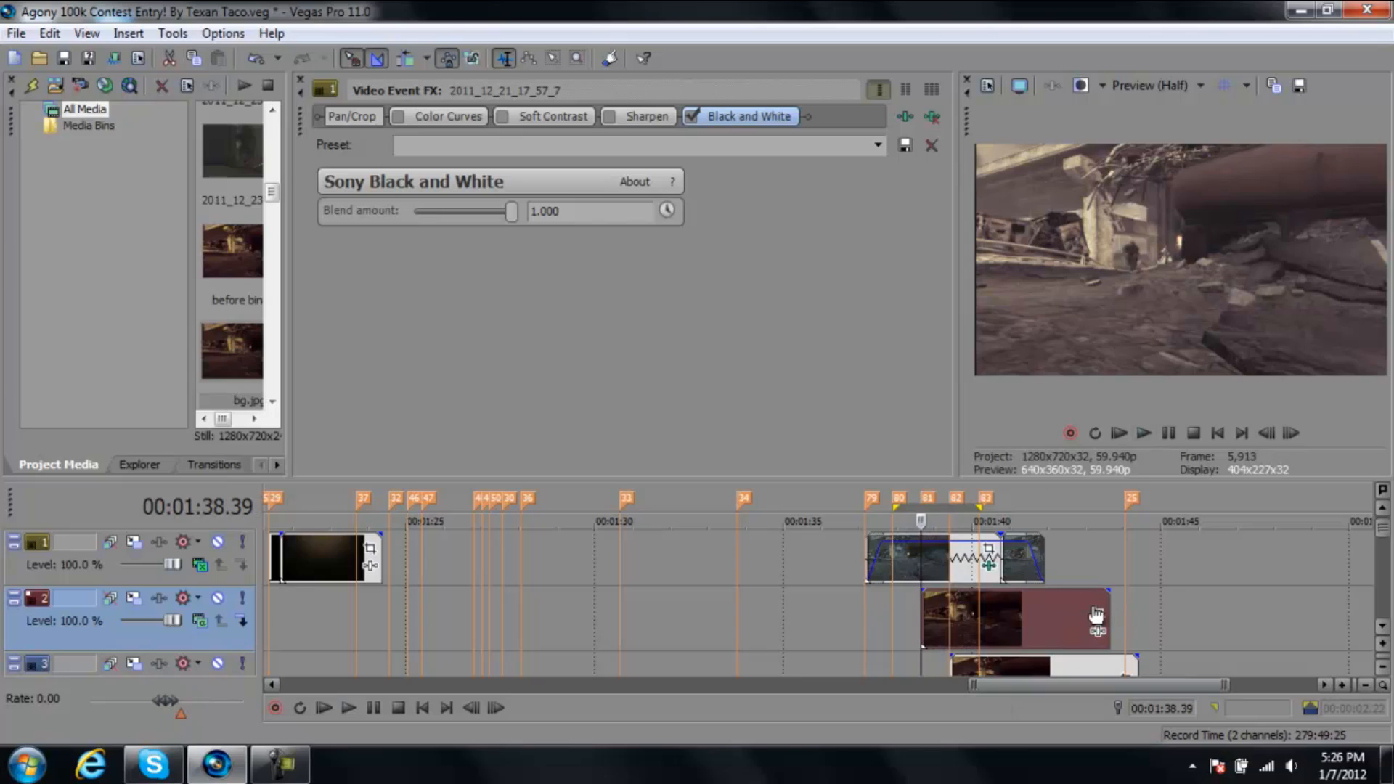
left_click(1097, 614)
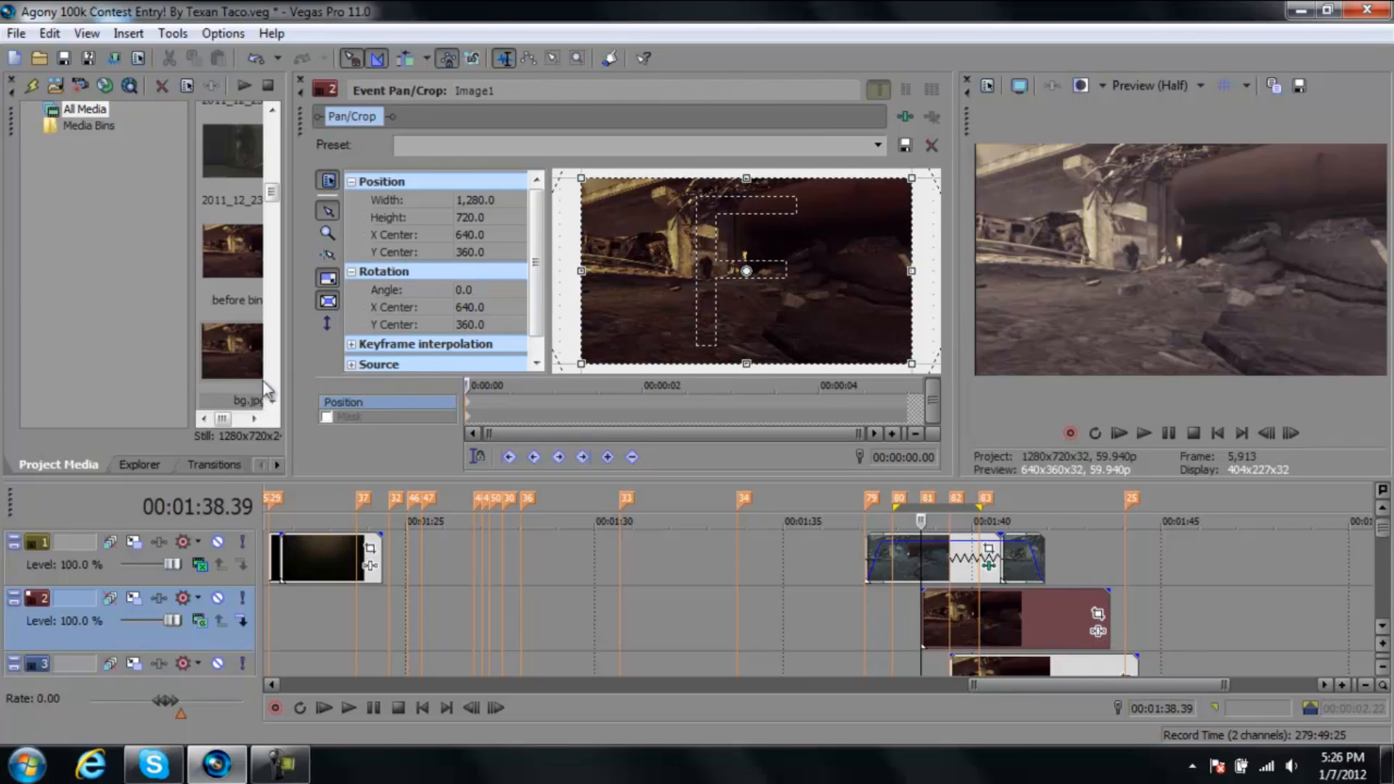
left_click(326, 417)
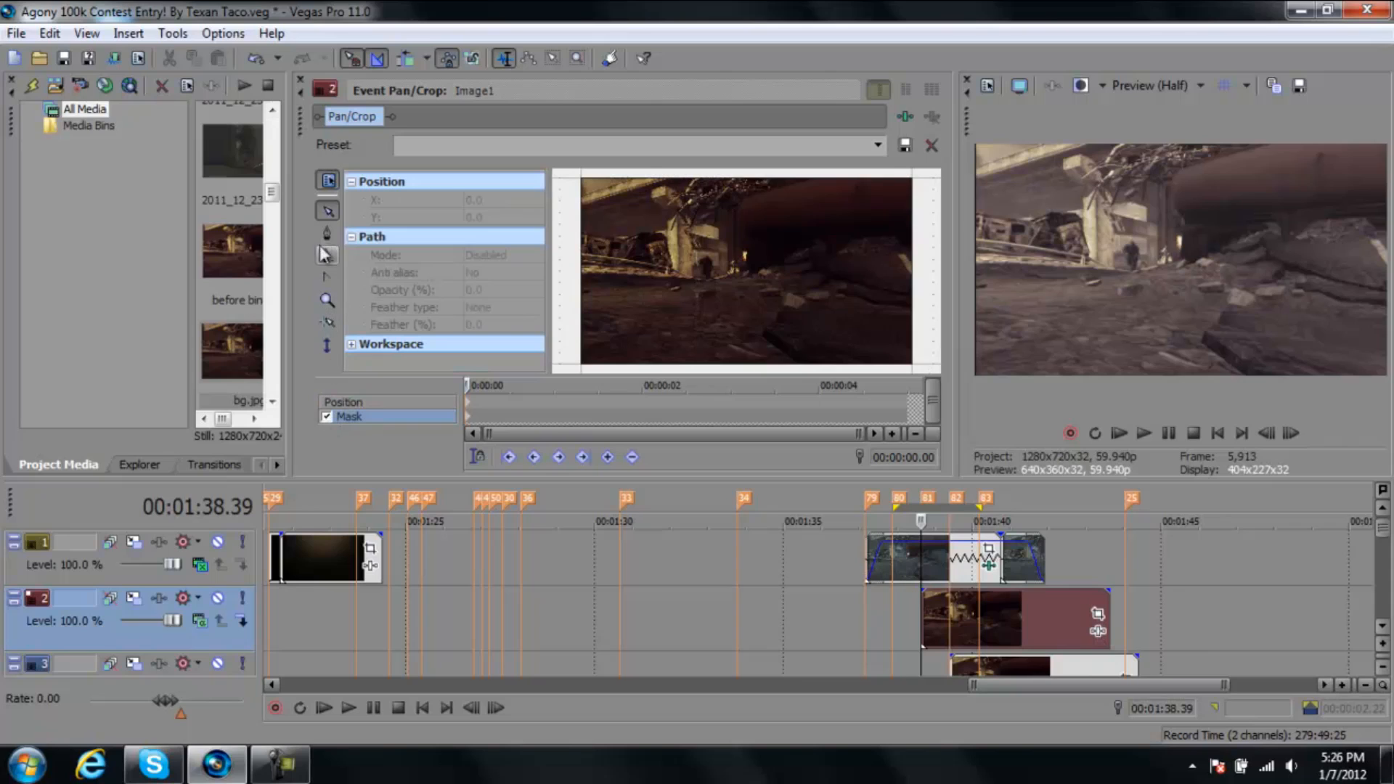
Draw a closed four-corner mask on Image1 from just left of the standing figure to beyond the frame's right edge
left_click(328, 302)
left_click(723, 275)
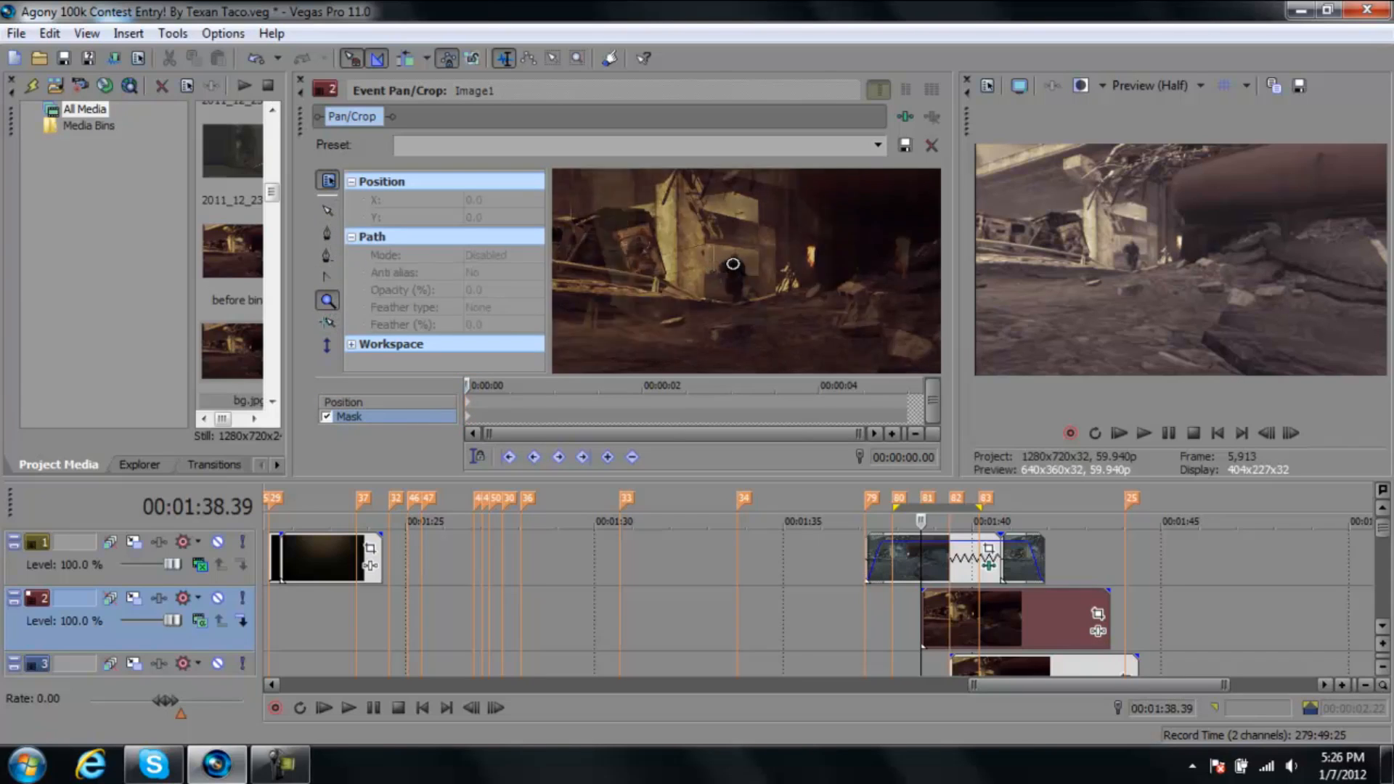
left_click(729, 274)
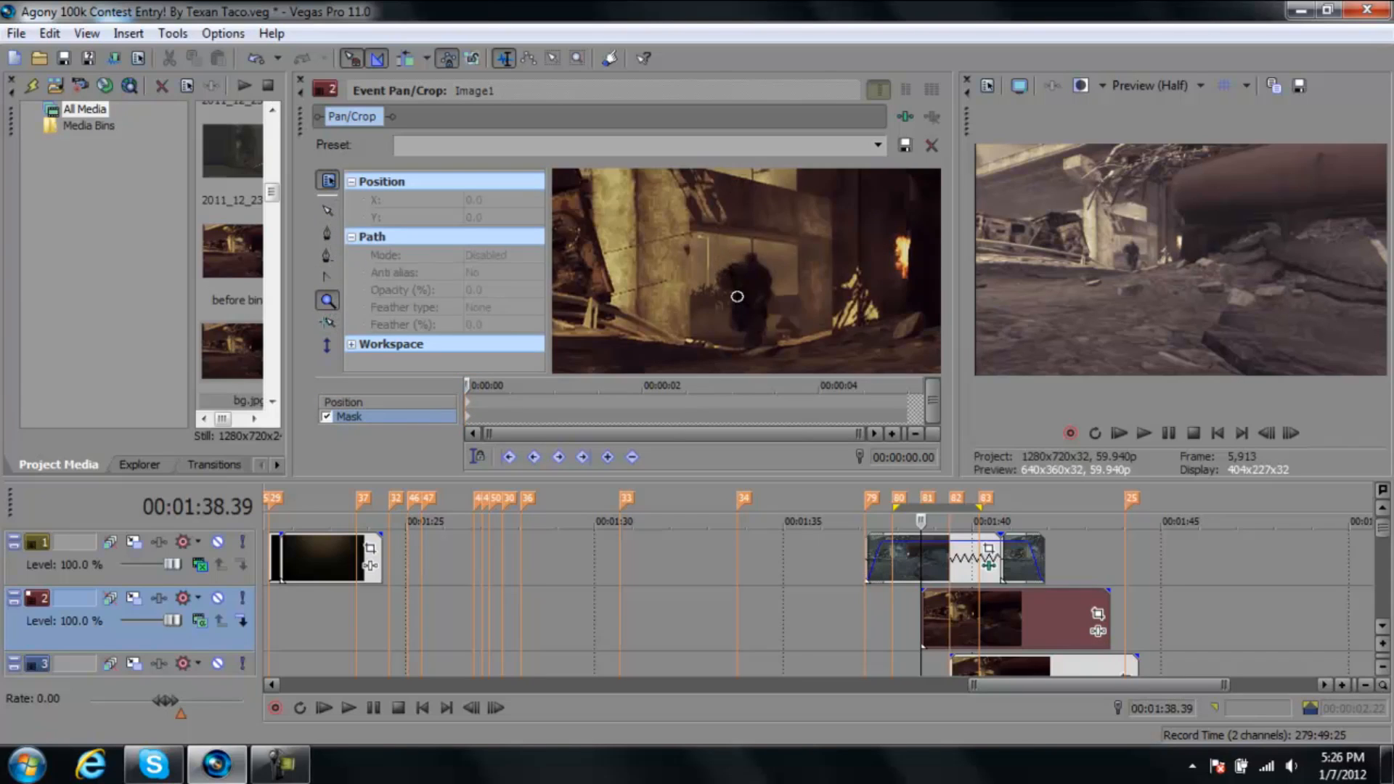
left_click(329, 237)
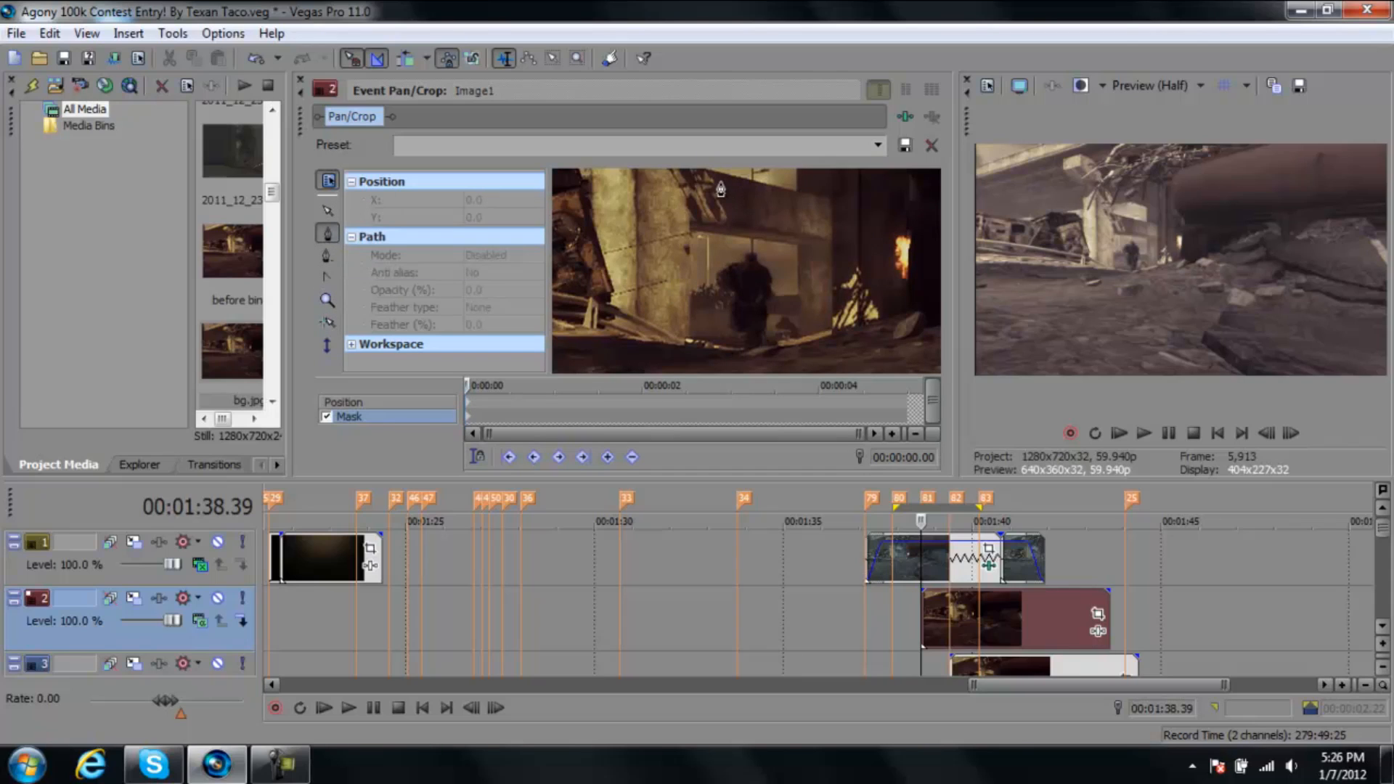
left_click(328, 300)
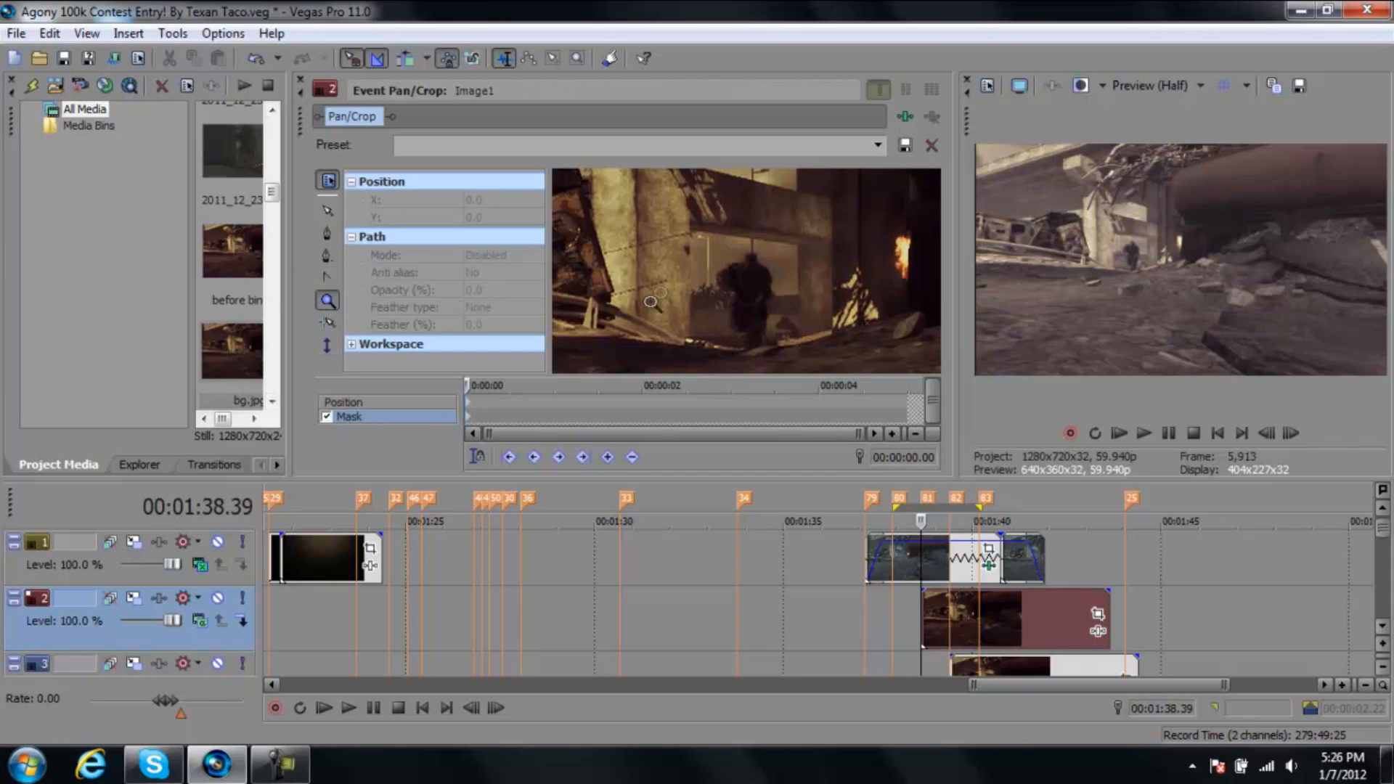
left_click(734, 278)
left_click(739, 278)
right_click(775, 270)
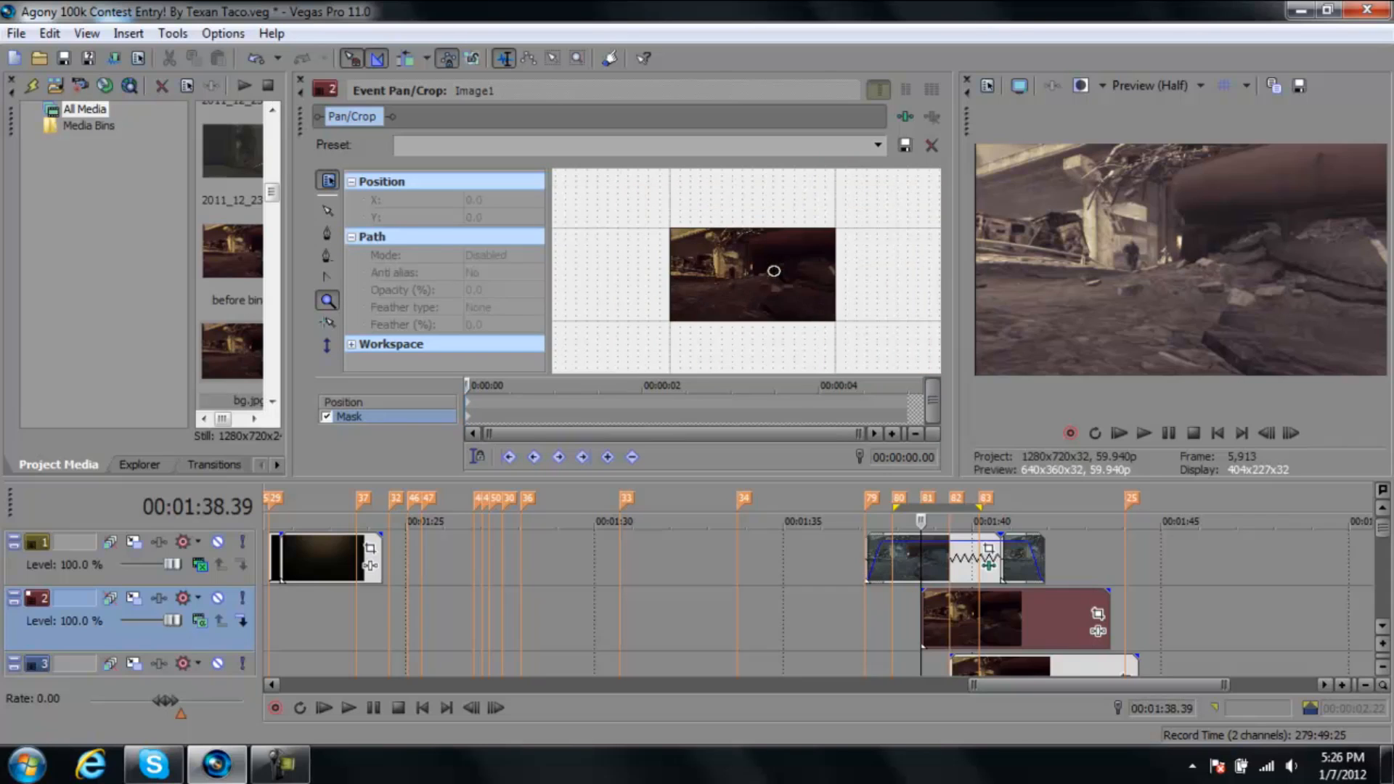
left_click(714, 260)
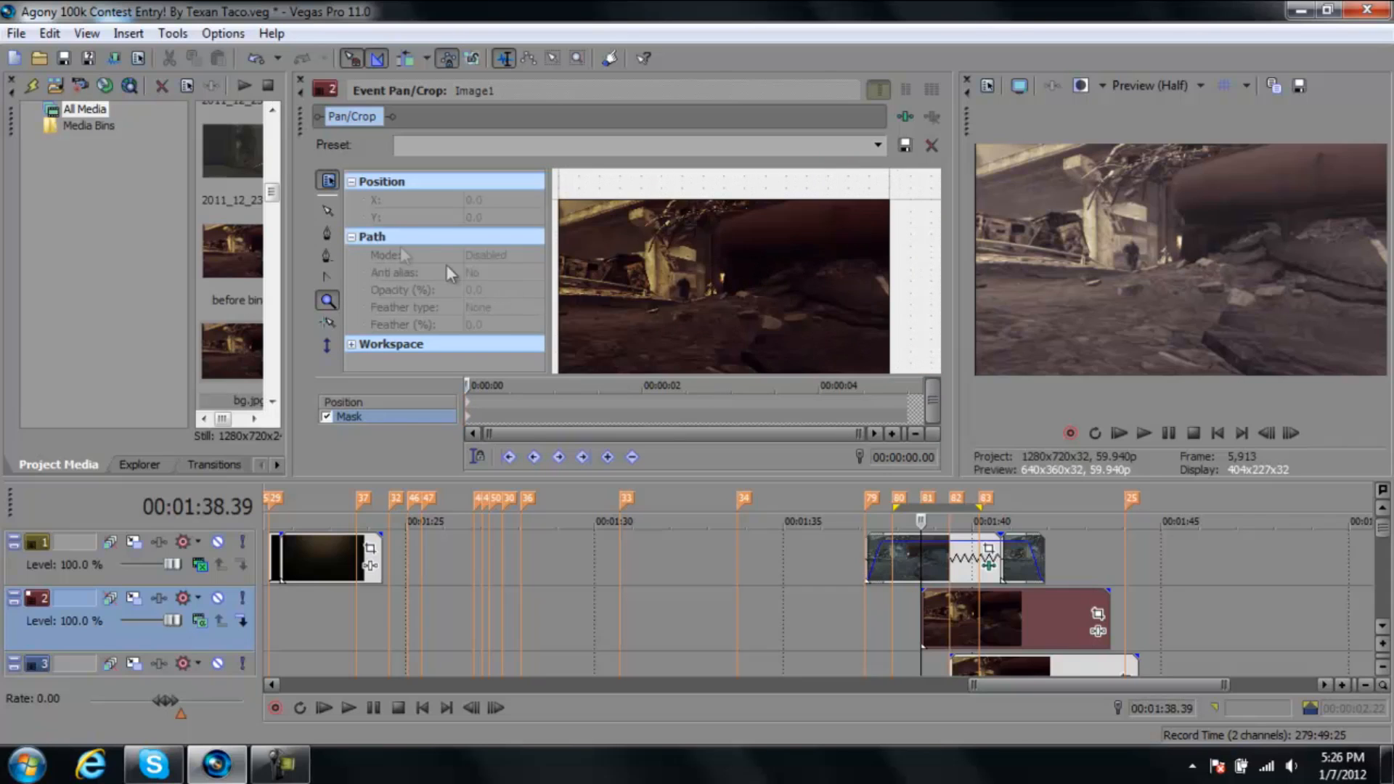
left_click(327, 233)
left_click(671, 182)
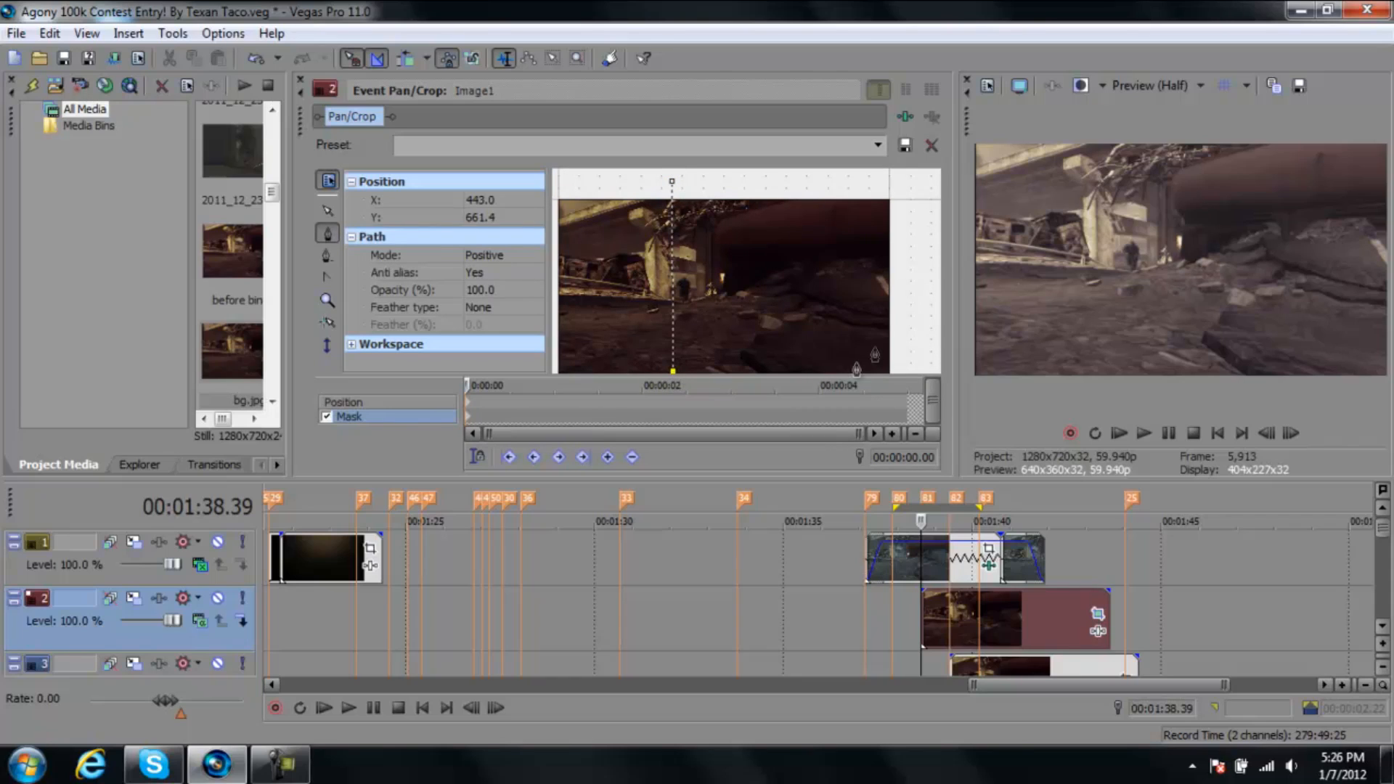
left_click(913, 364)
left_click(914, 189)
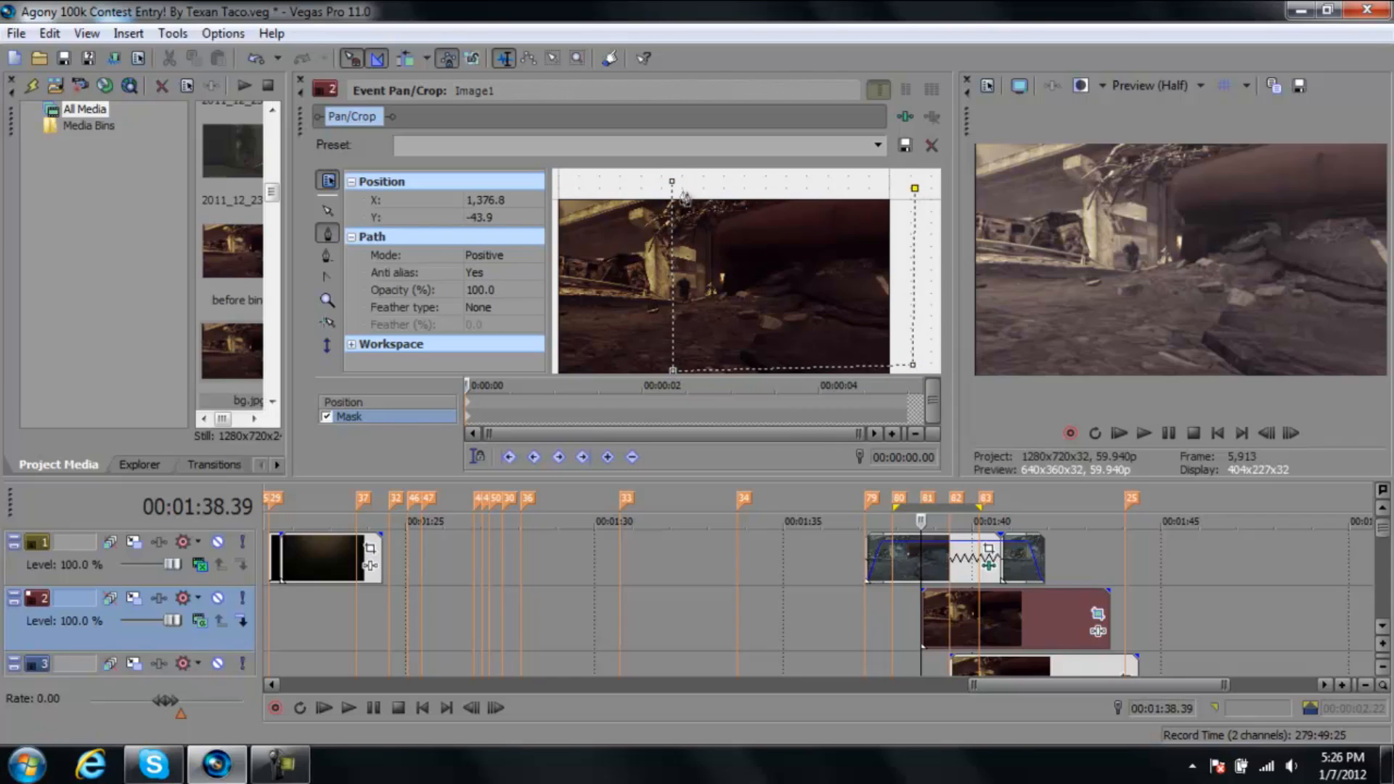
left_click(672, 183)
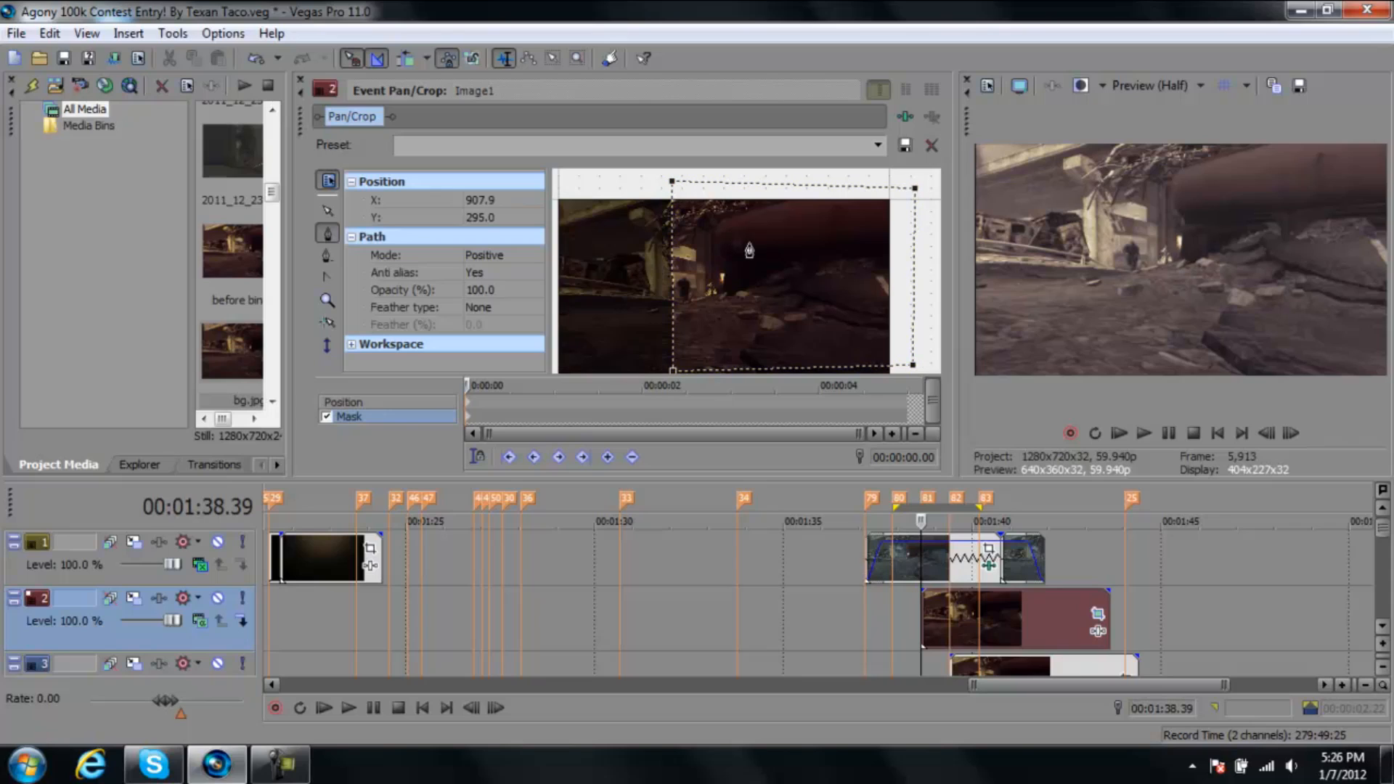
Move both lower corners of the Image1 mask below the frame's bottom edge, with the lower-left corner at about X 447, Y 732
left_click(329, 211)
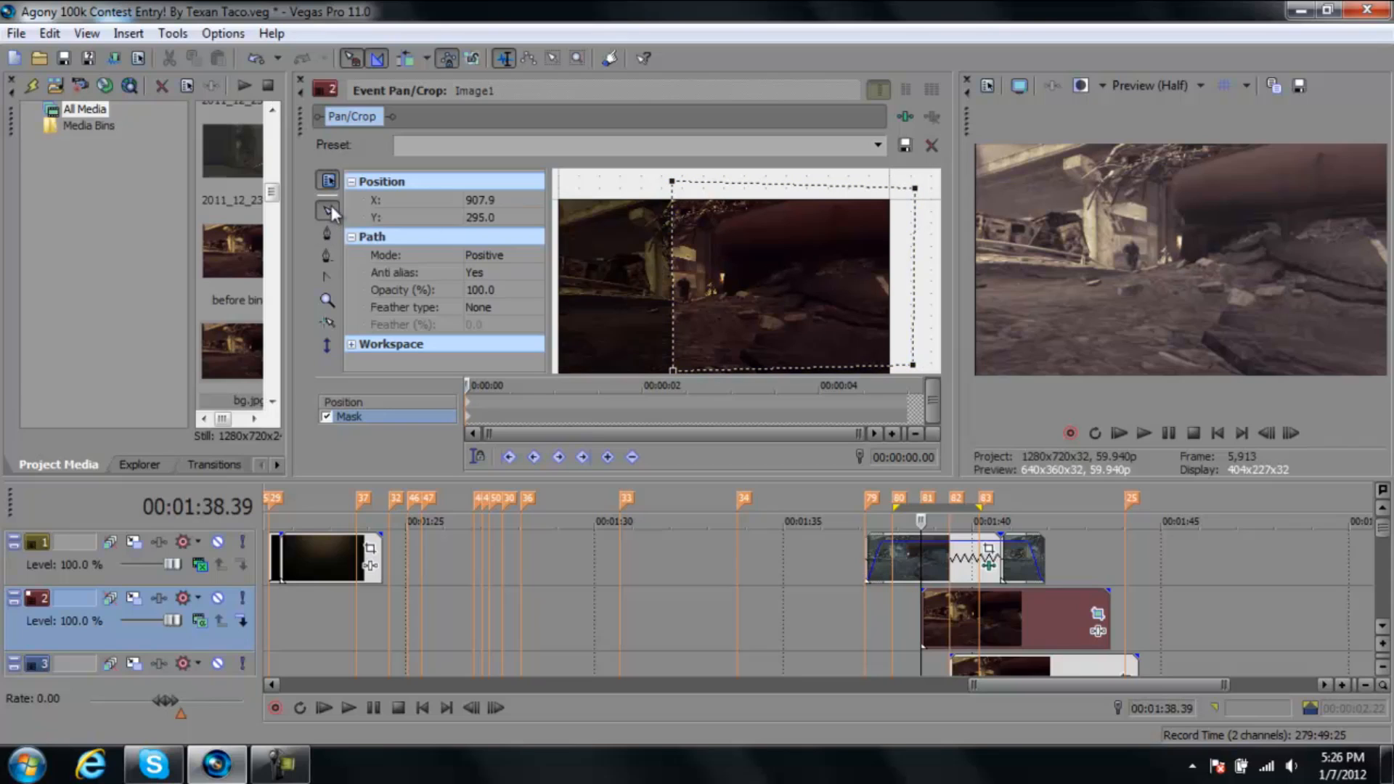
left_click(913, 369)
left_click_drag(635, 275, 615, 238)
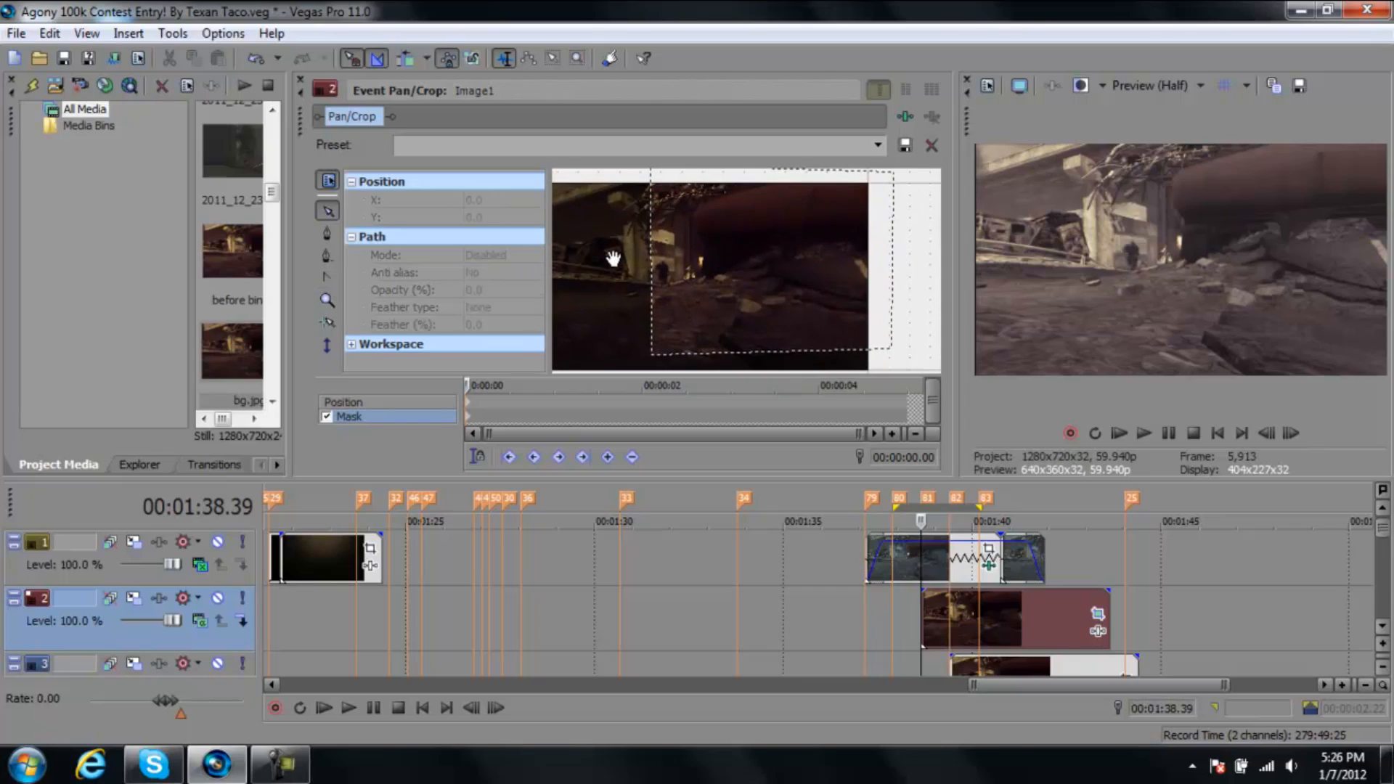
left_click(892, 349)
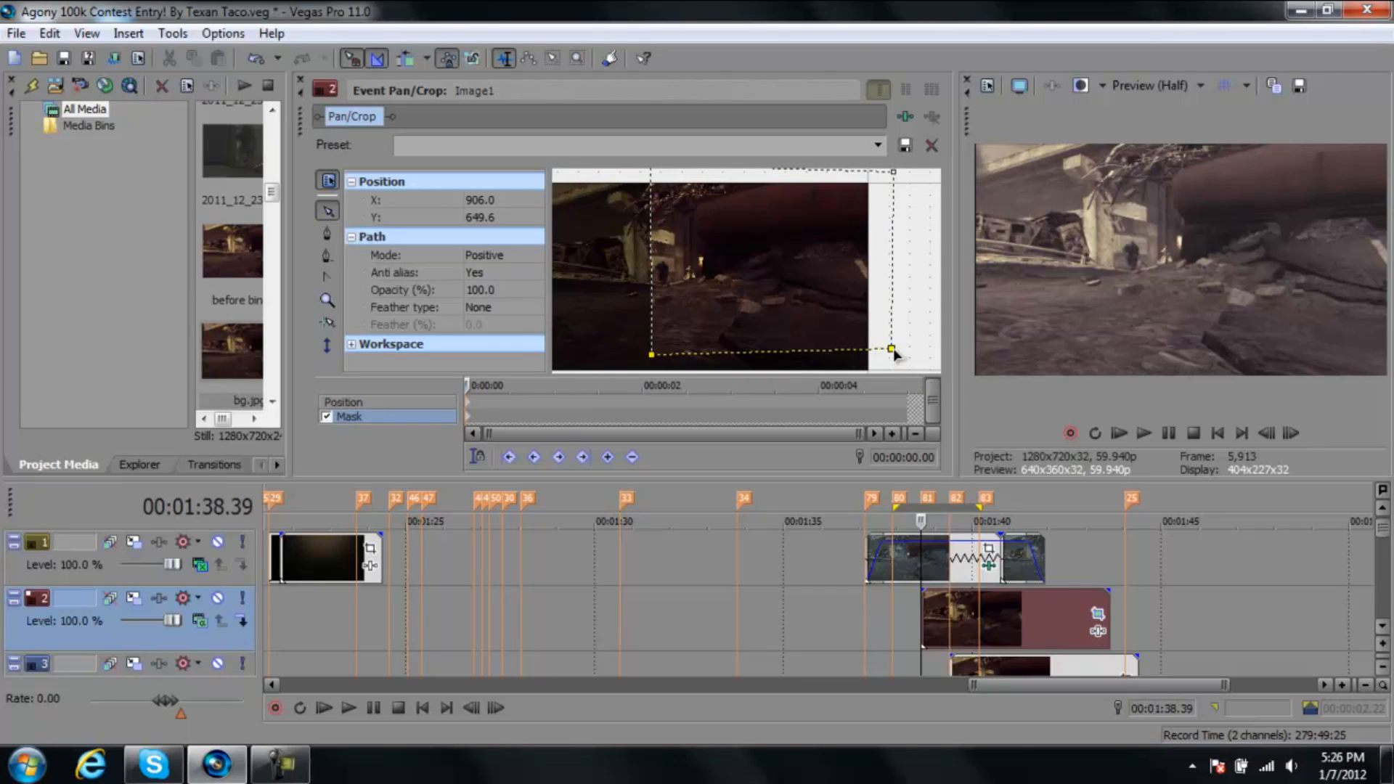
mouse_move(891, 348)
left_mouse_down()
mouse_move(860, 335)
mouse_move(887, 372)
left_mouse_up()
left_click(324, 345)
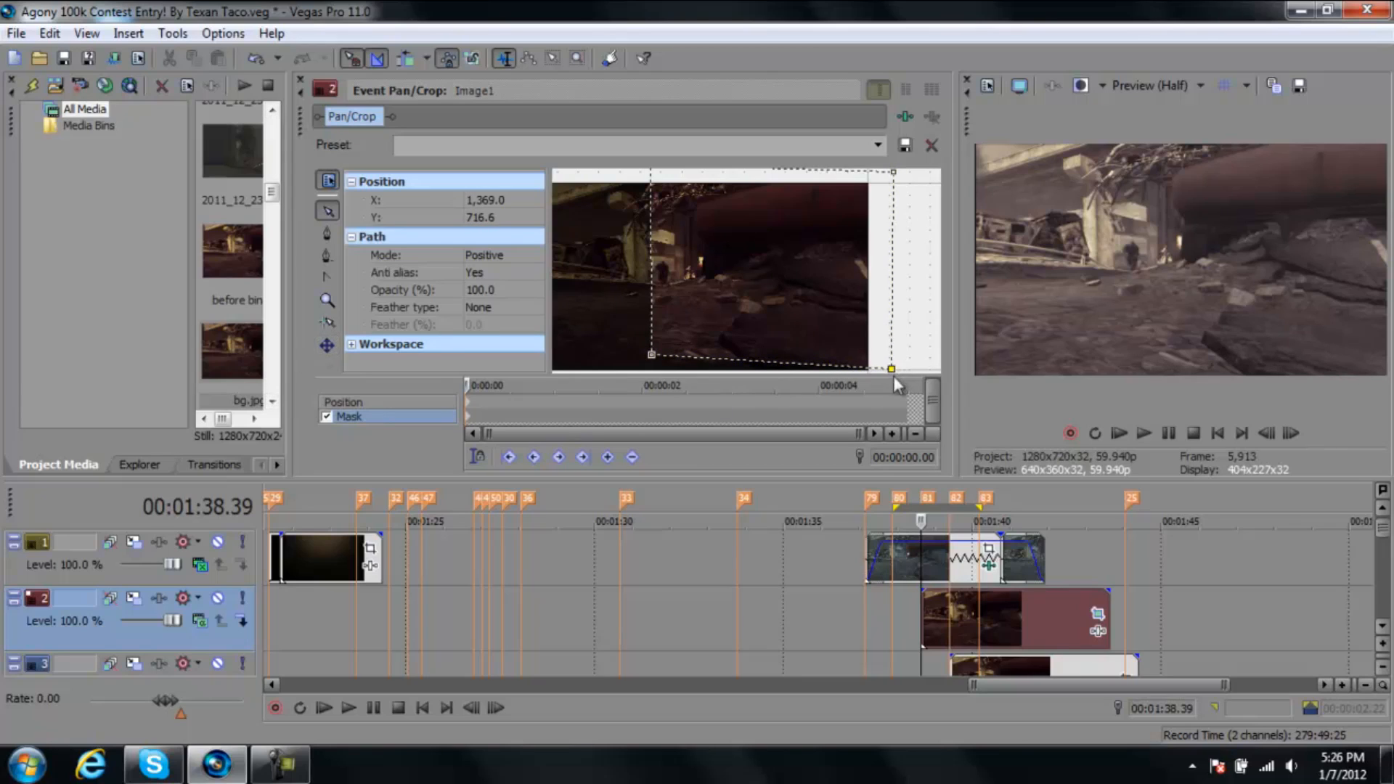
left_click_drag(892, 369, 889, 373)
left_click_drag(654, 357, 651, 373)
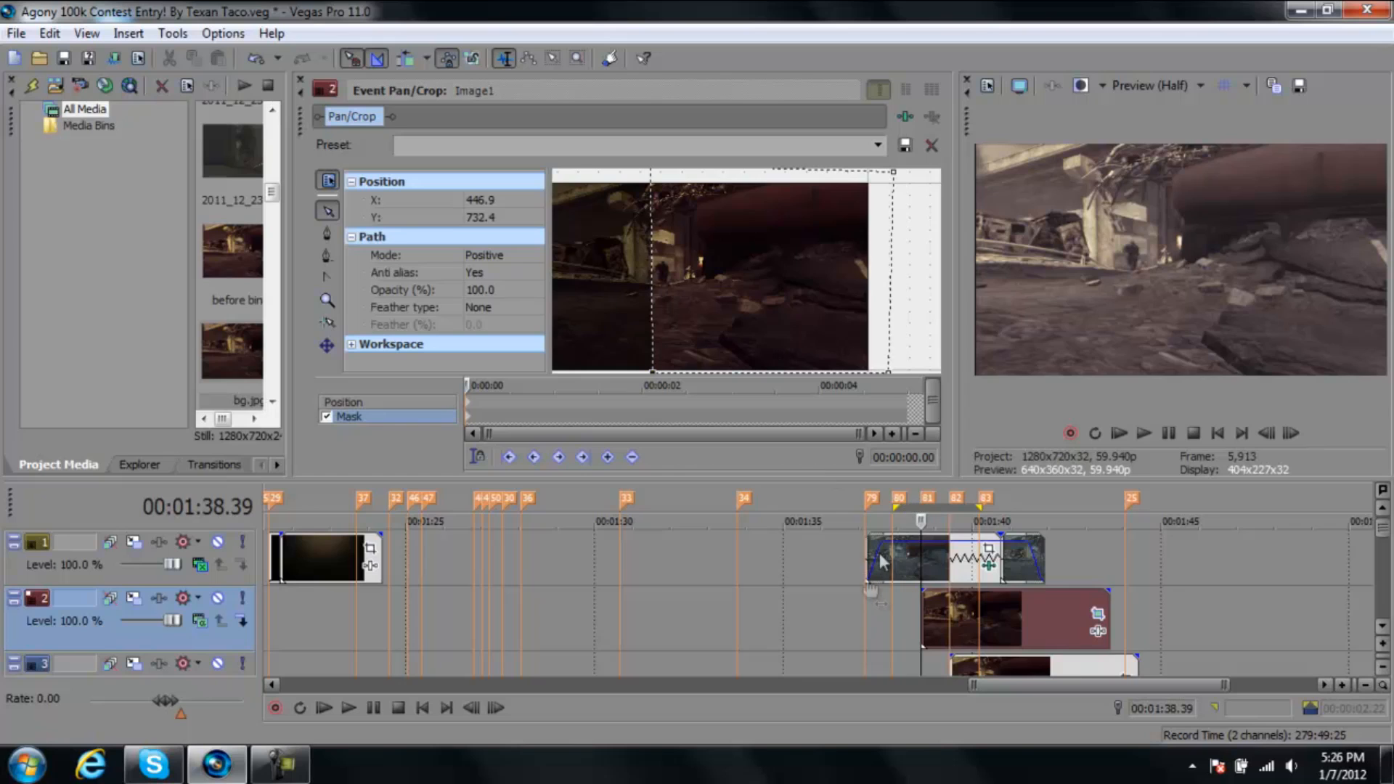
Close Event Pan/Crop and play the masked sequence from marker 79
left_click(864, 613)
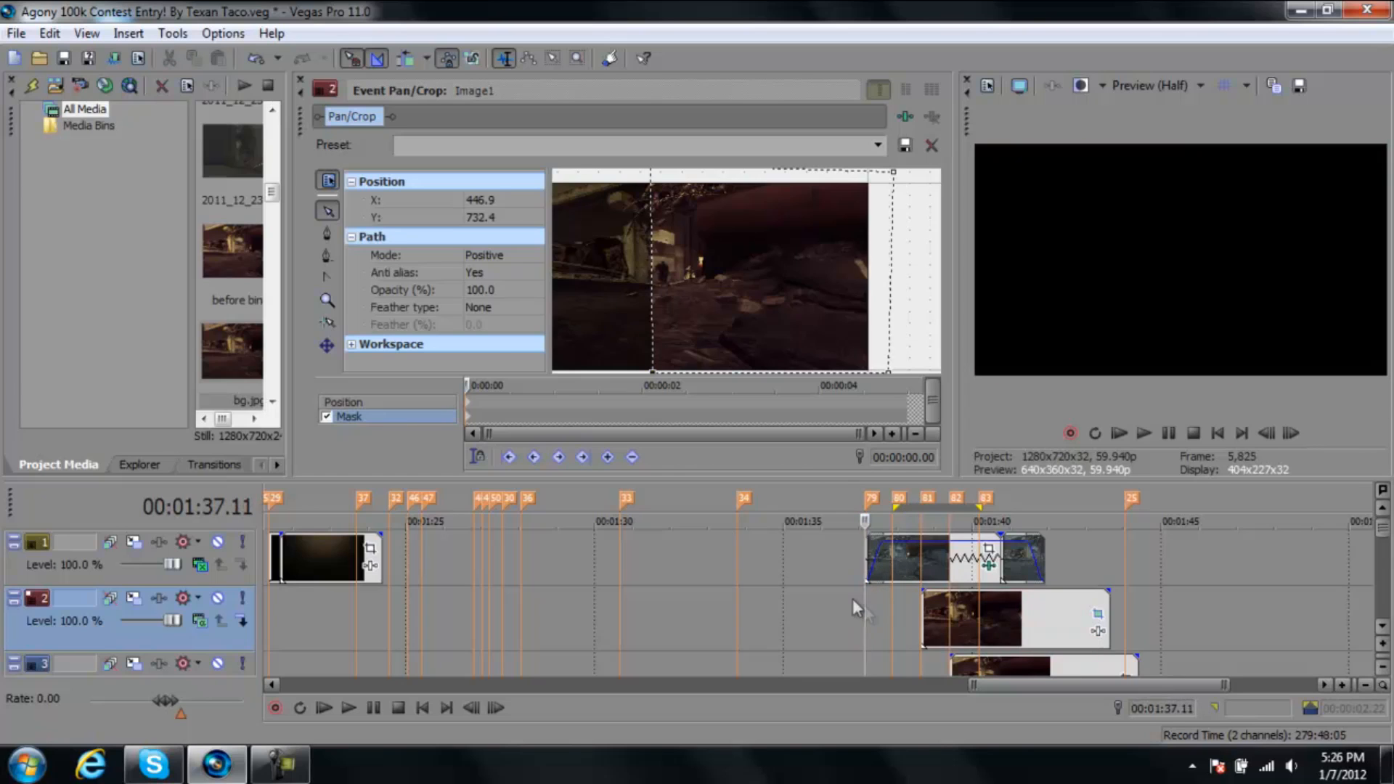
left_click(300, 79)
key("space")
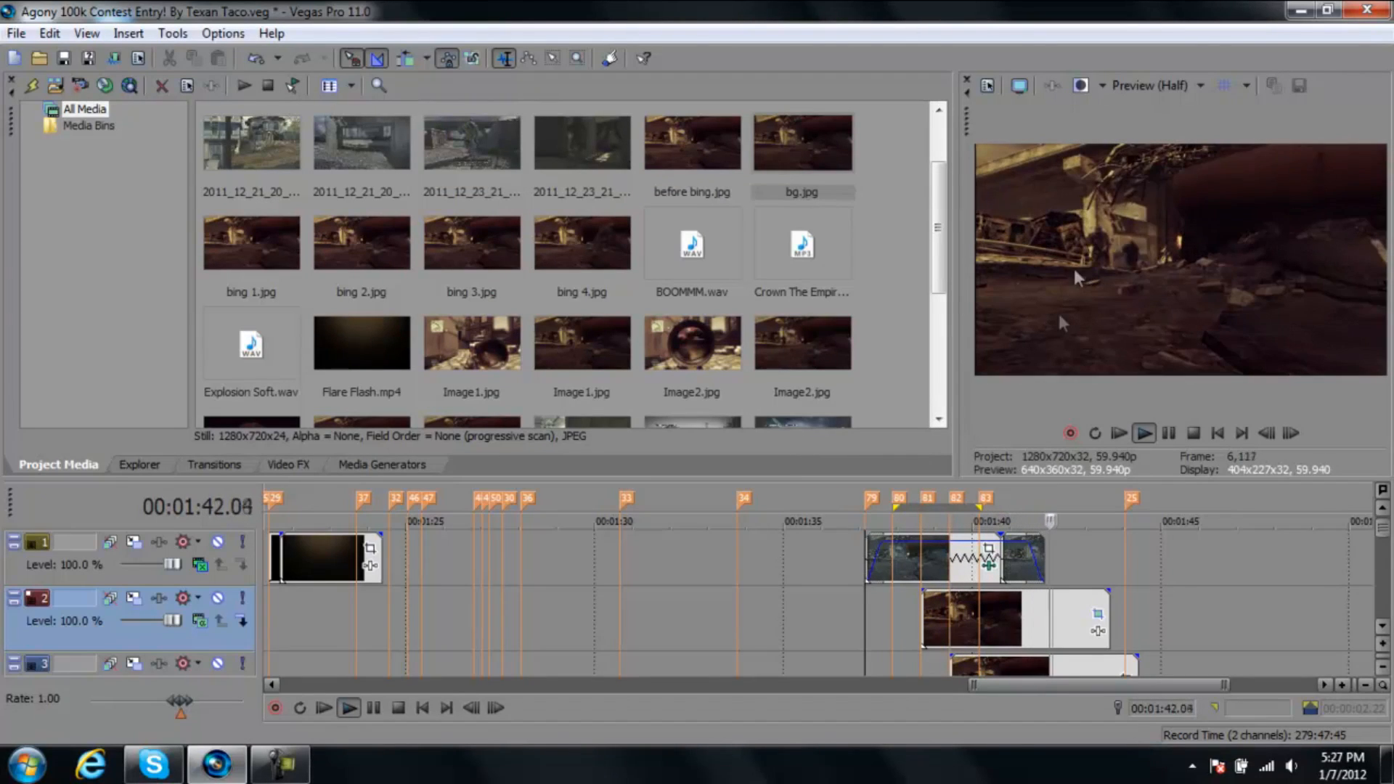
left_click(893, 571)
key("space")
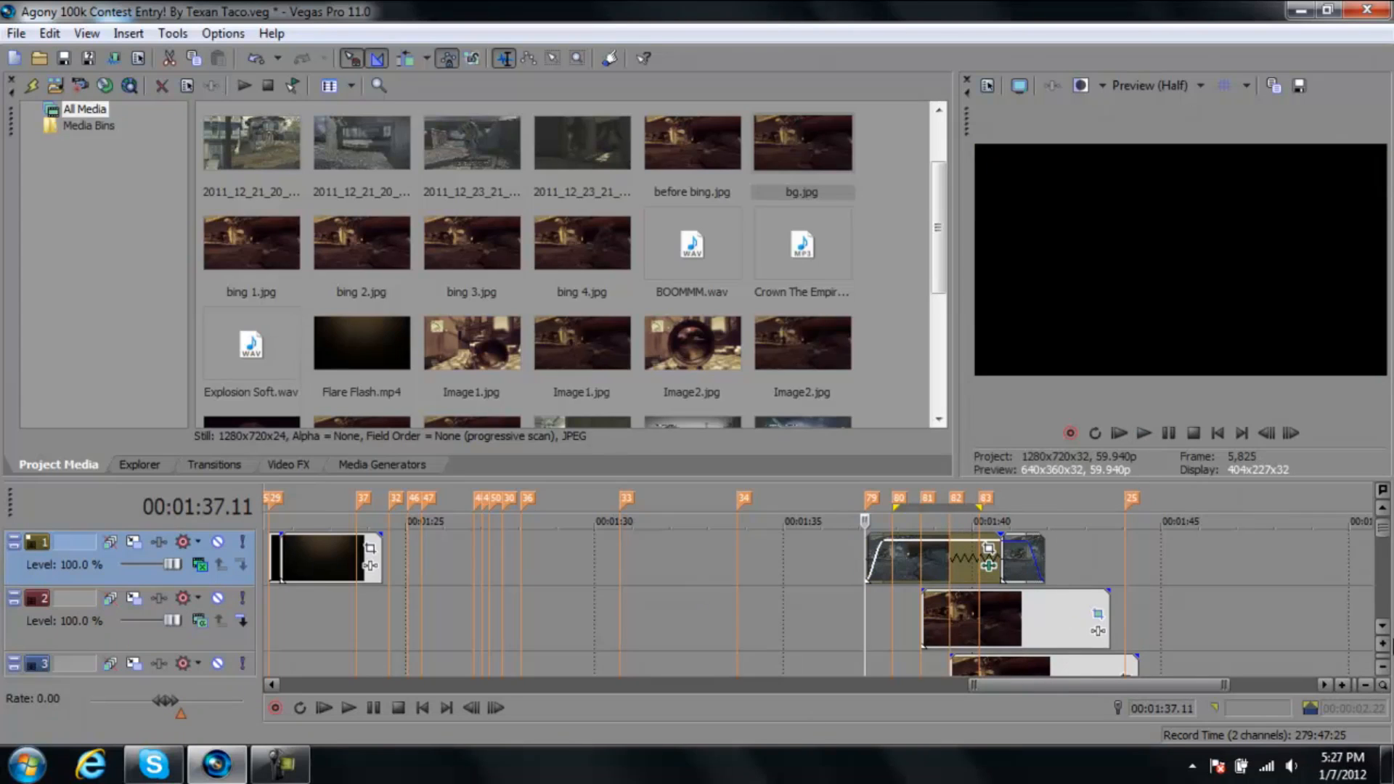
Move the track 4 still from marker 82 to start at marker 83 and place the playhead there
left_click(1383, 625)
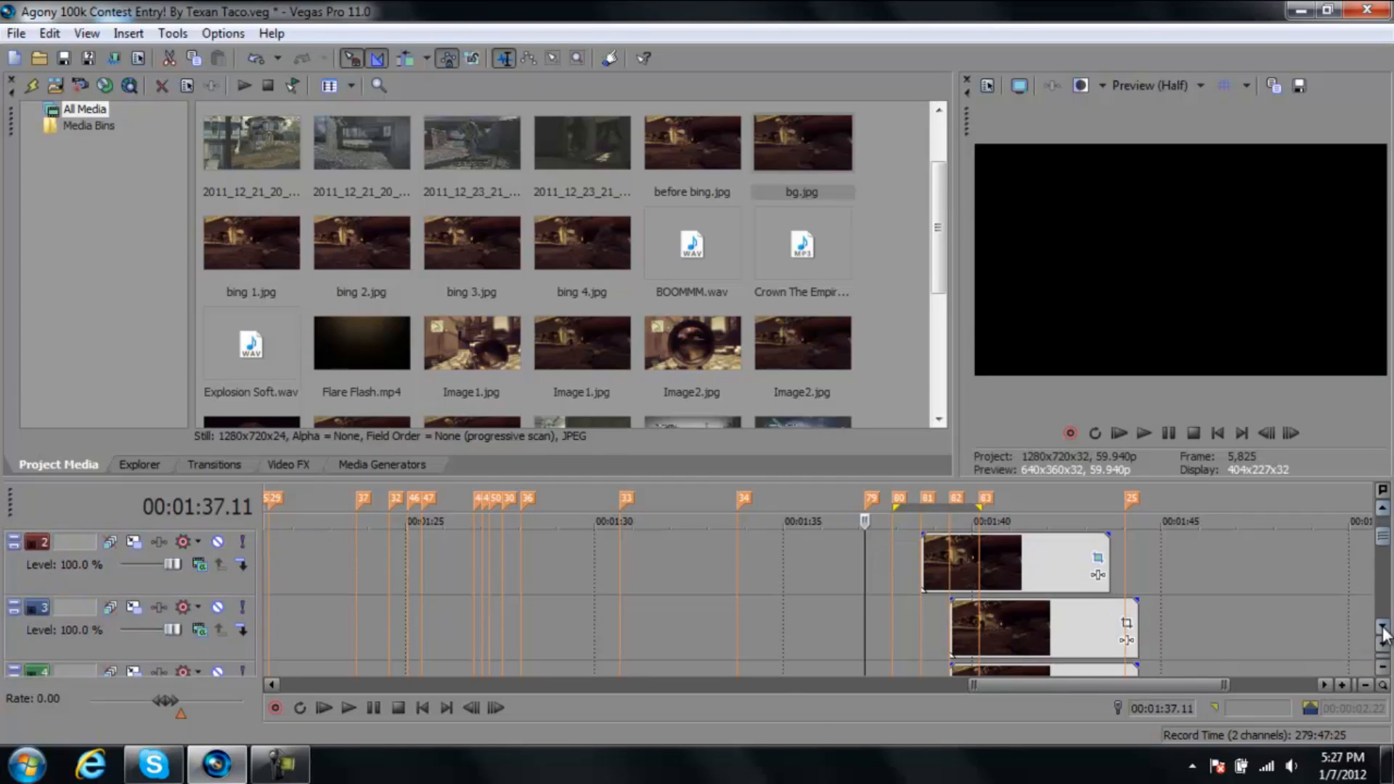
left_click(959, 638)
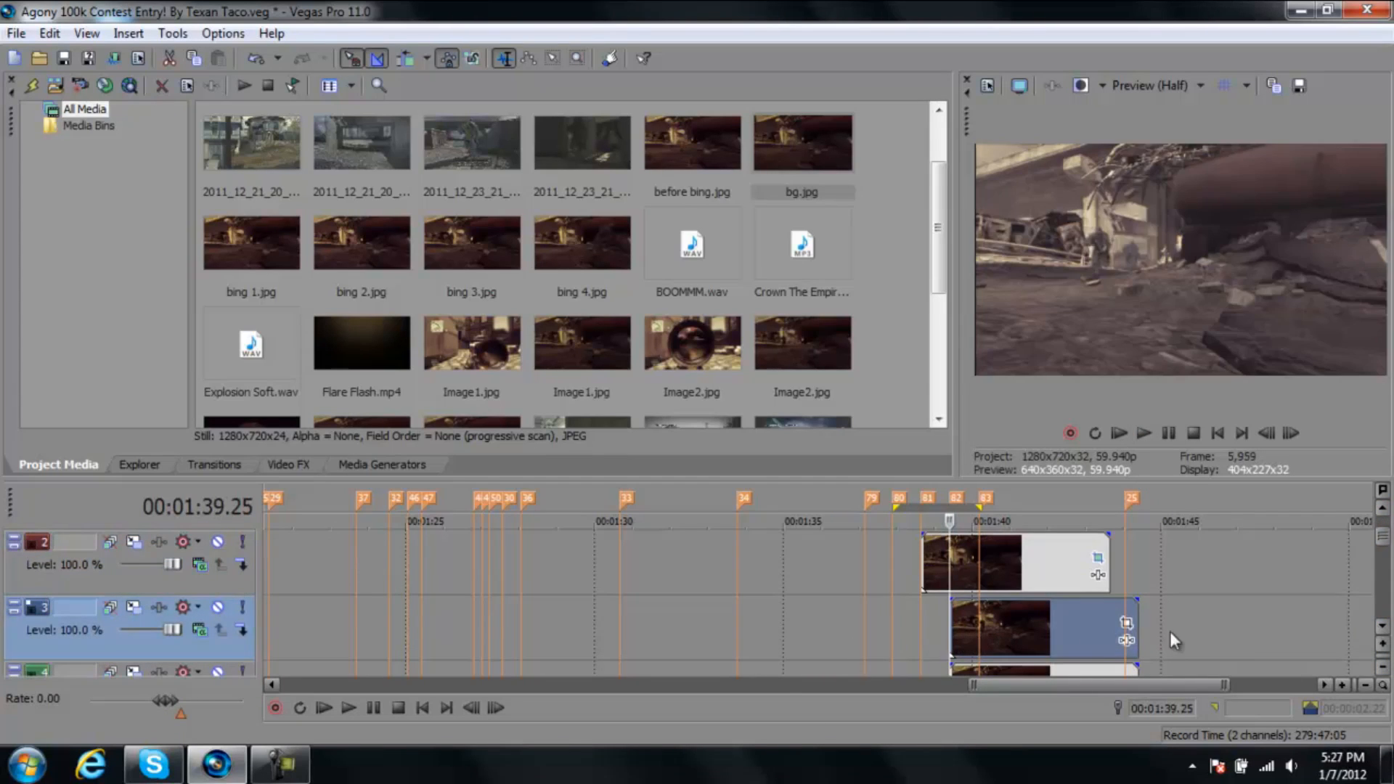
left_click(1383, 629)
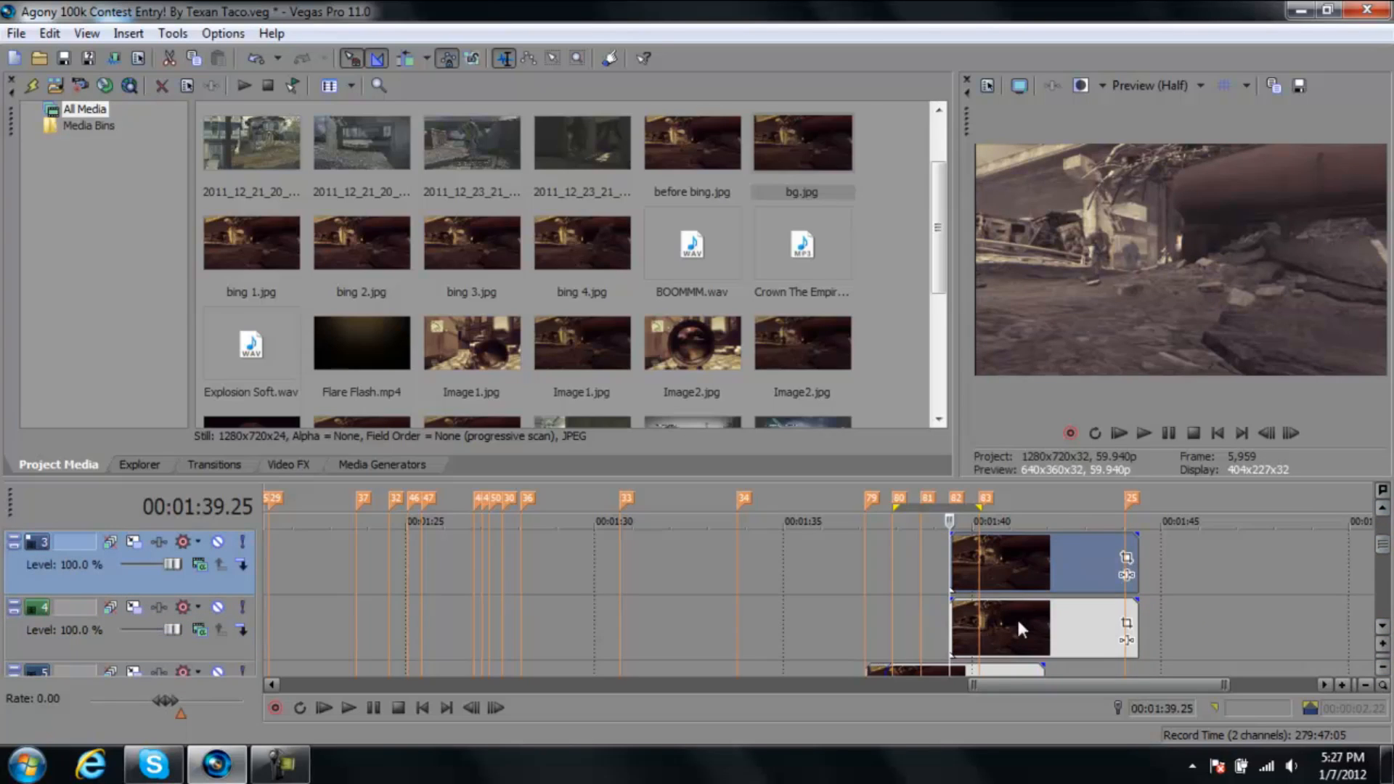
left_click_drag(1011, 613, 1030, 614)
key("space")
key("space")
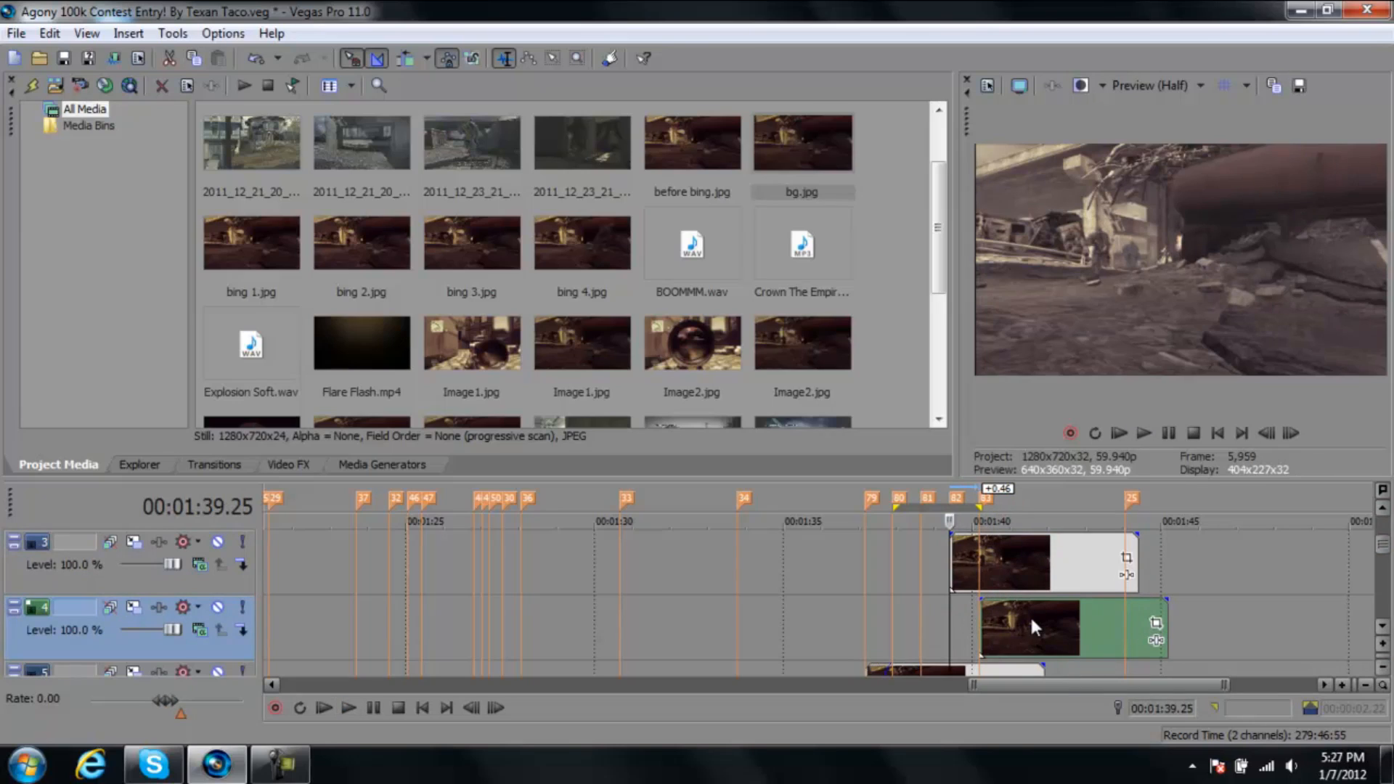
left_click(980, 618)
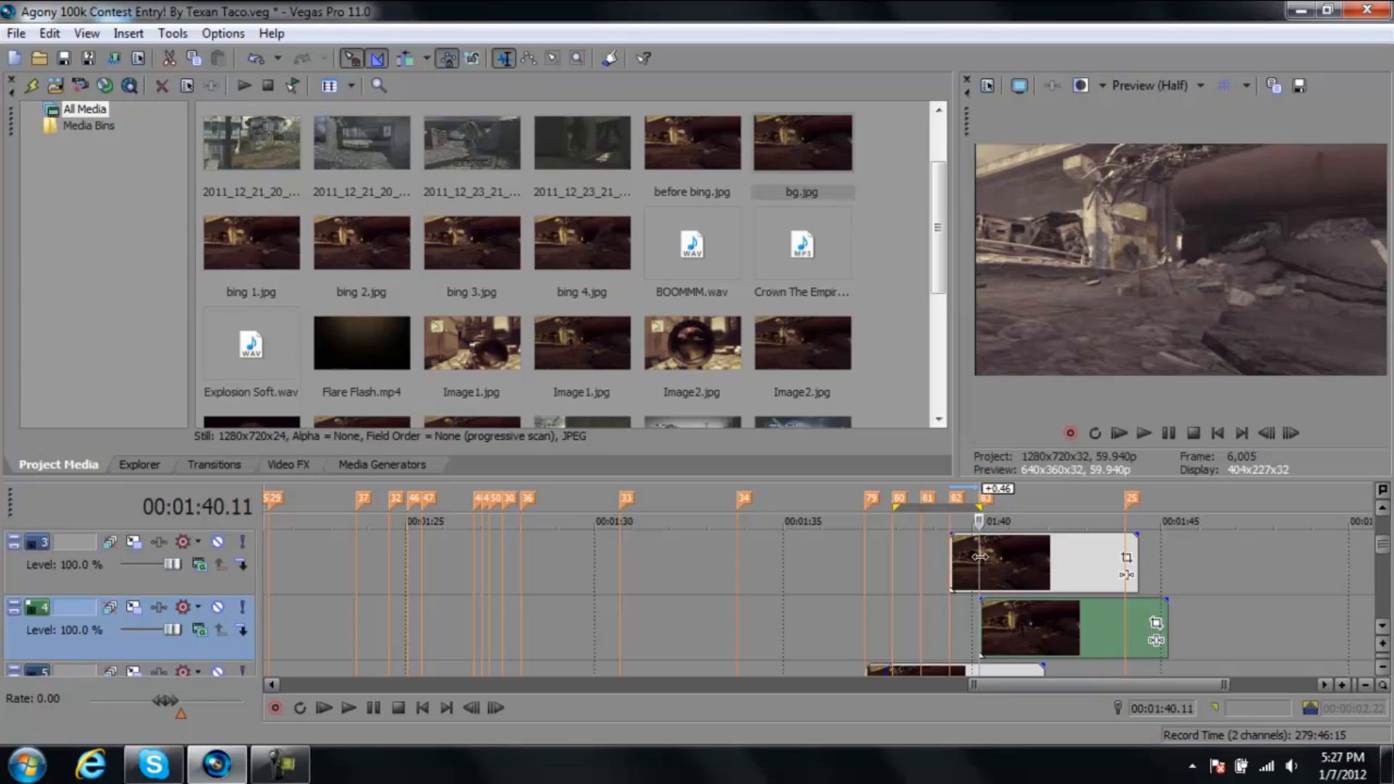
Swap the stills on tracks 2 and 4, putting the marker 83 still on track 2 and the marker 81 still on track 4
left_click(1384, 521)
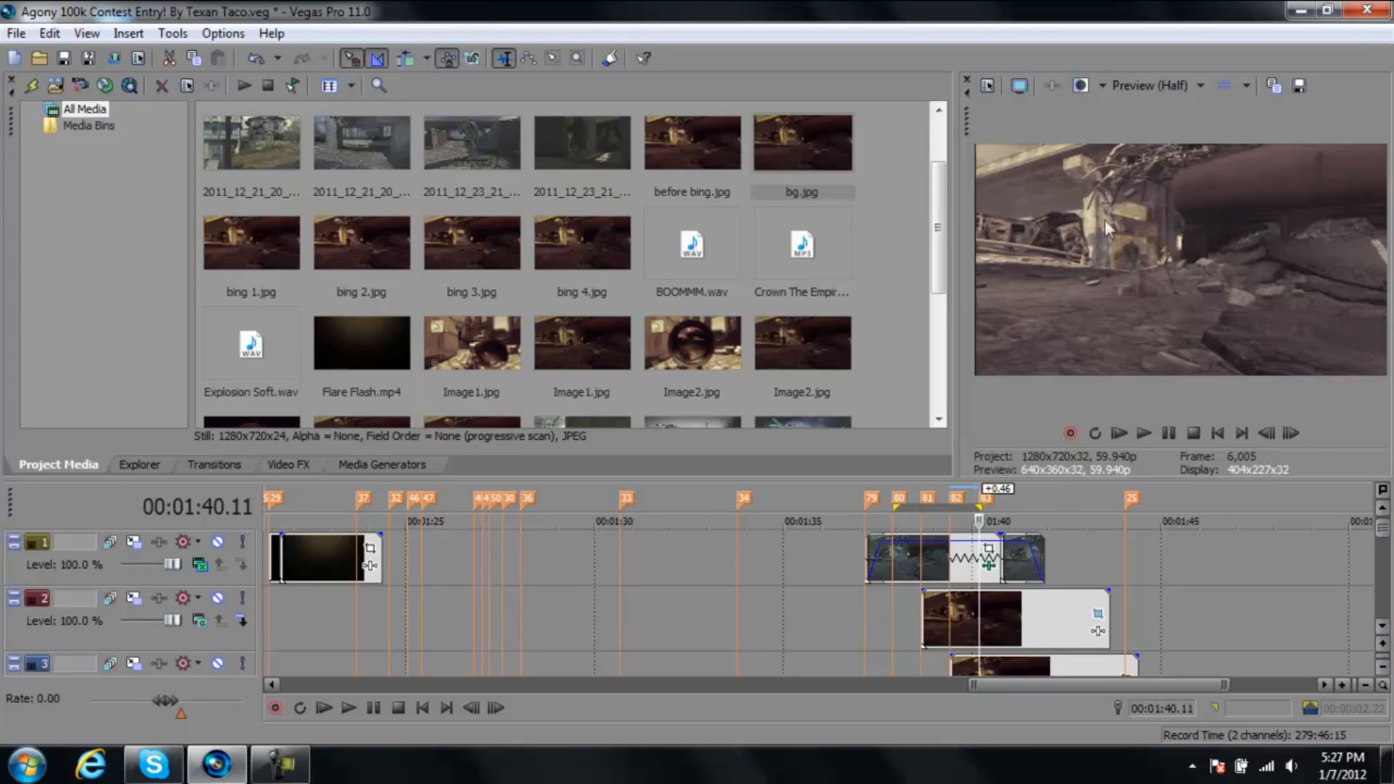
left_click(1383, 629)
left_click(1382, 632)
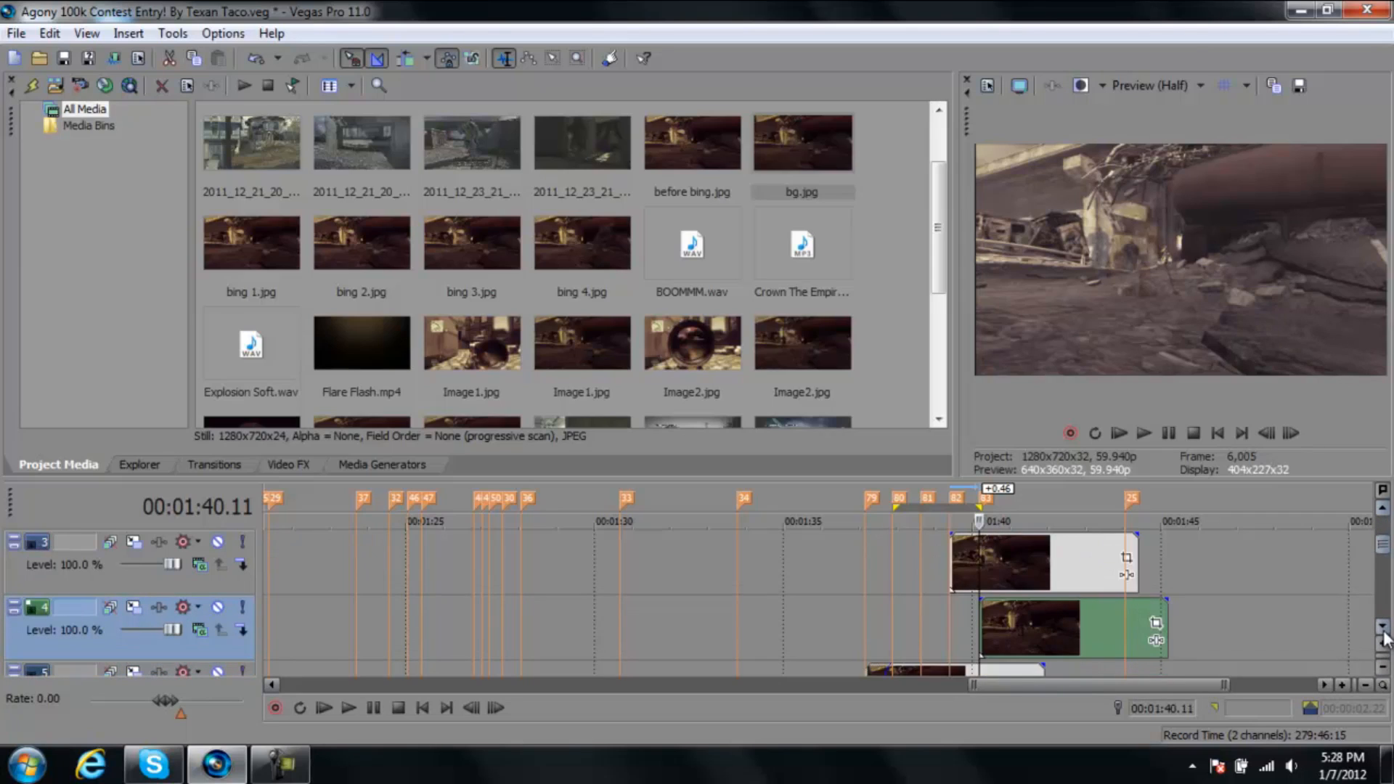
left_click_drag(1038, 559, 948, 660)
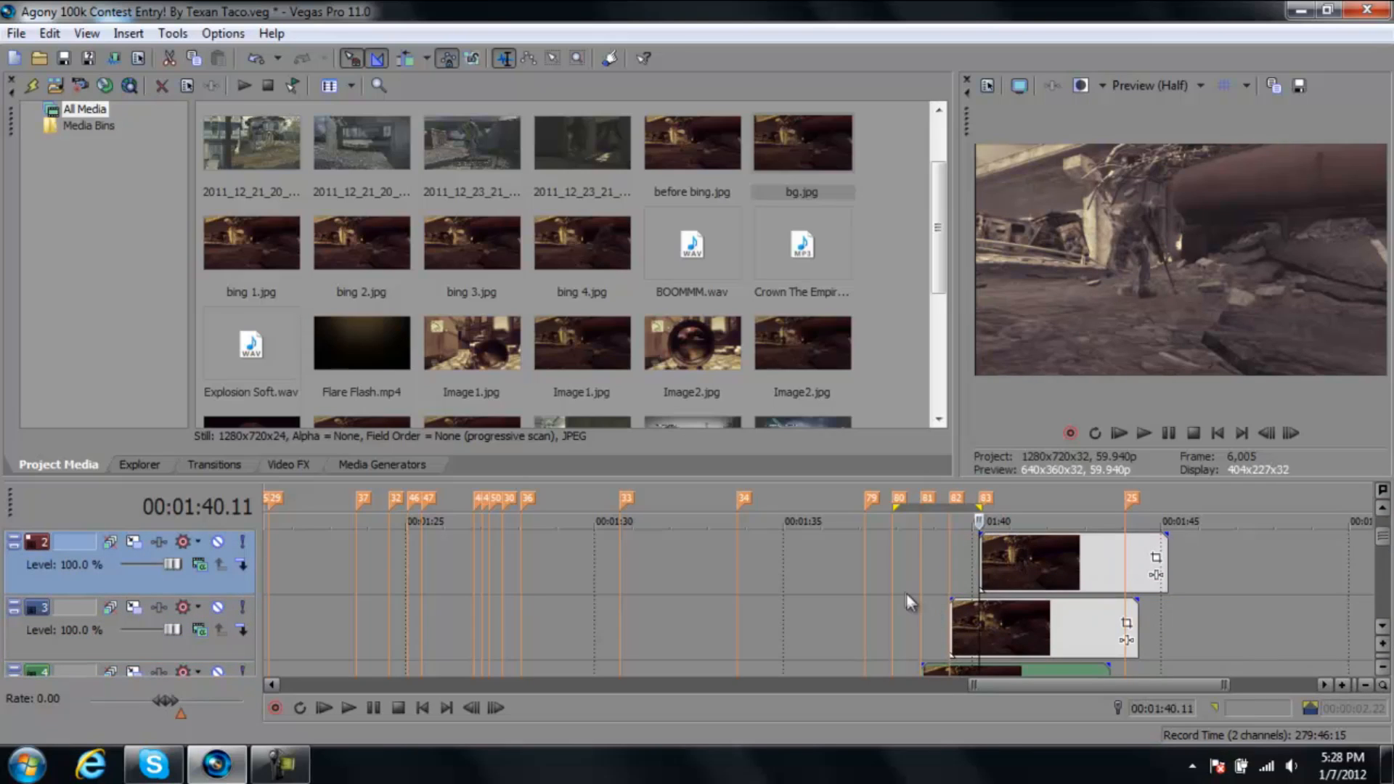
Play the reordered ghost sequence from just after marker 80
left_click(903, 592)
key("space")
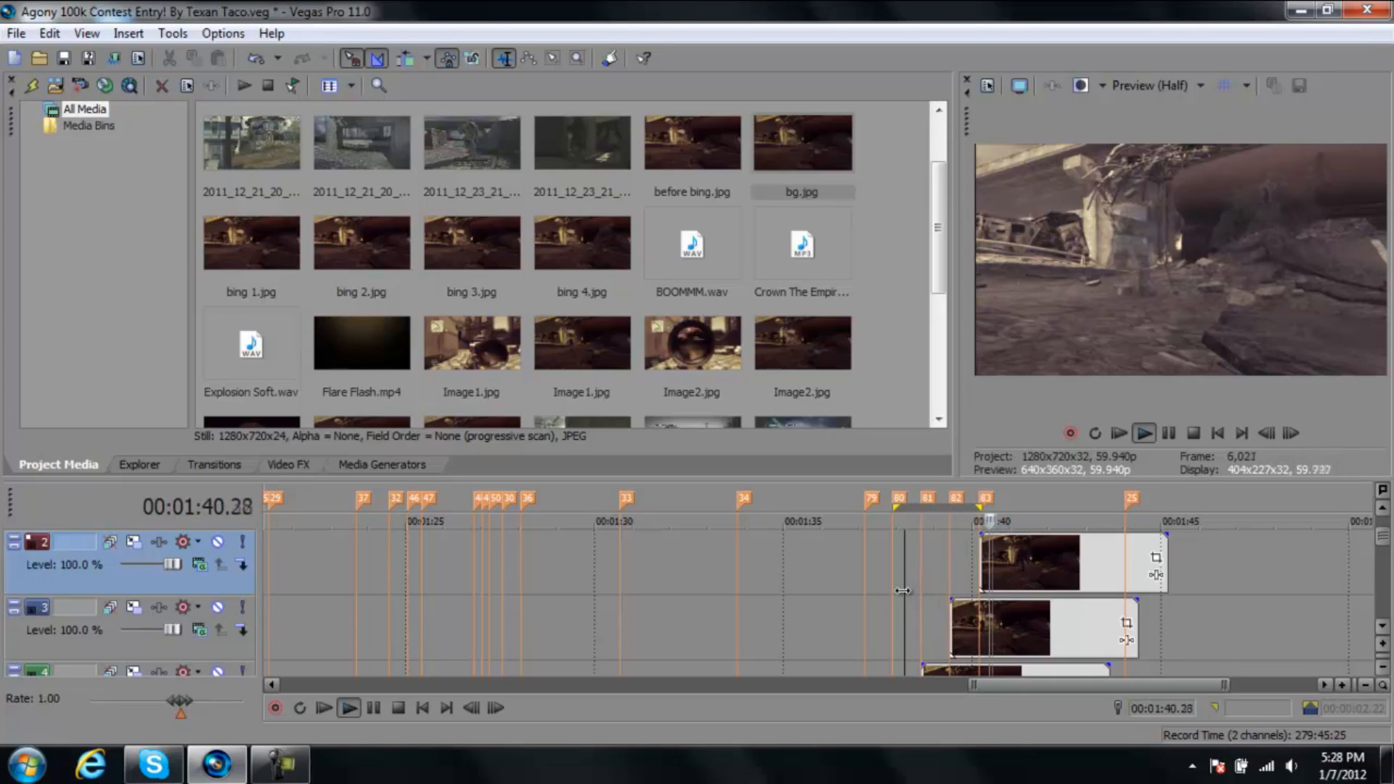
key("space")
key("space")
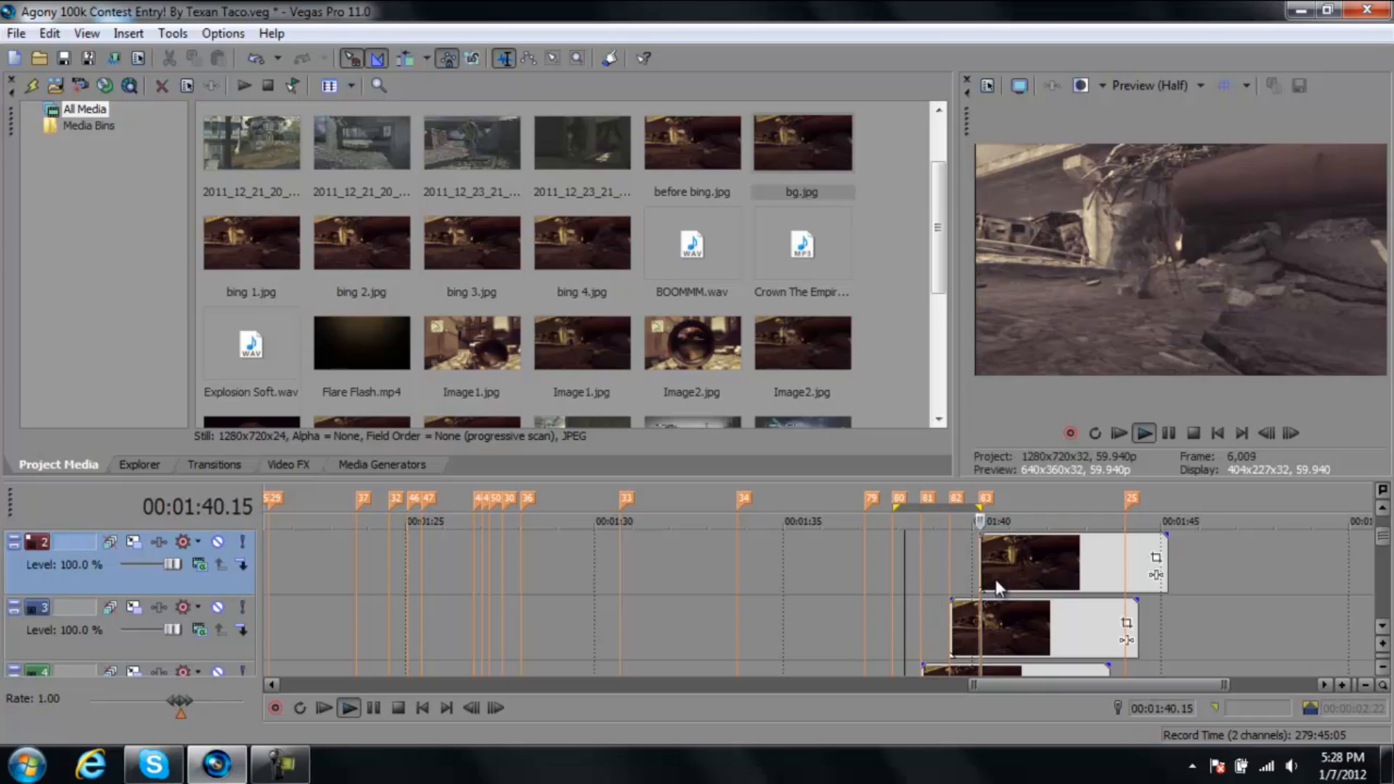
key("space")
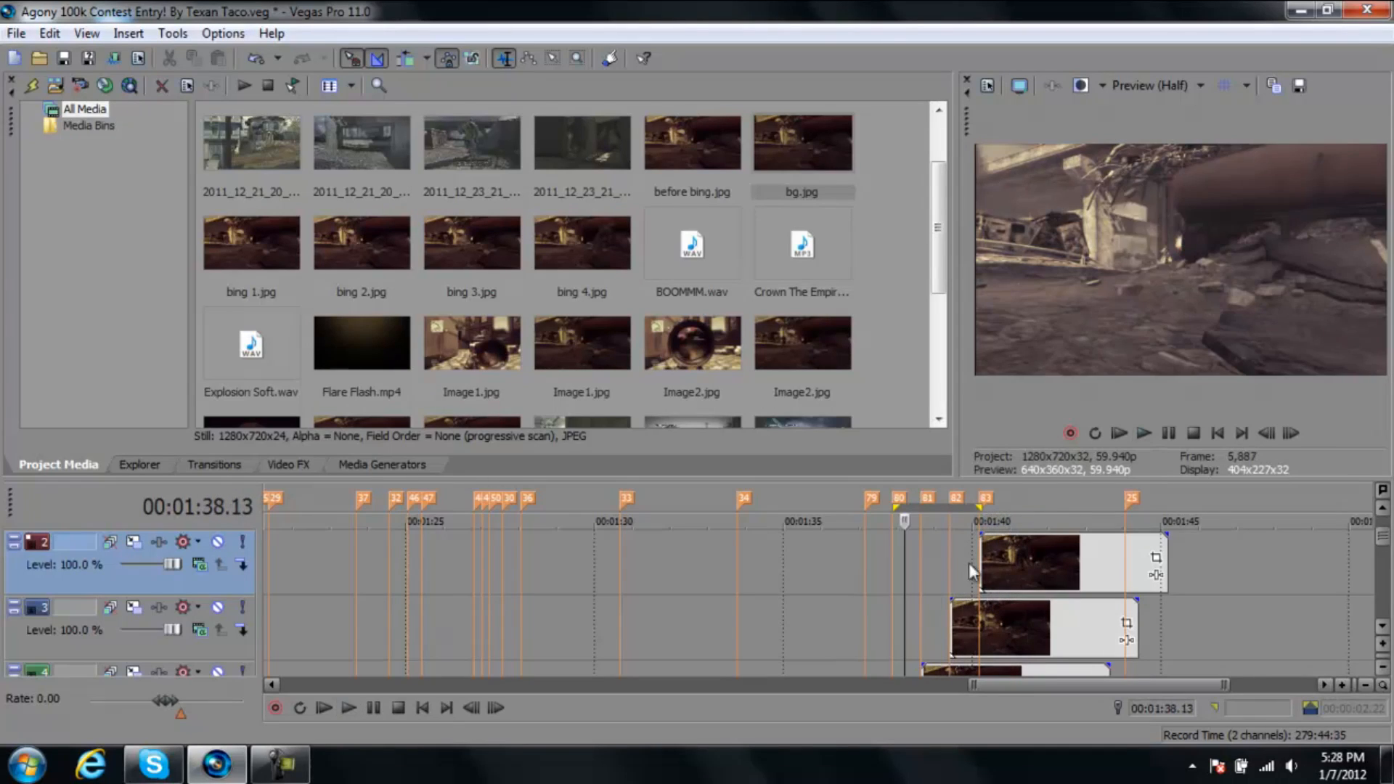
Open Event Pan/Crop for the Image4 still at marker 83 and switch to its mask
left_click(979, 559)
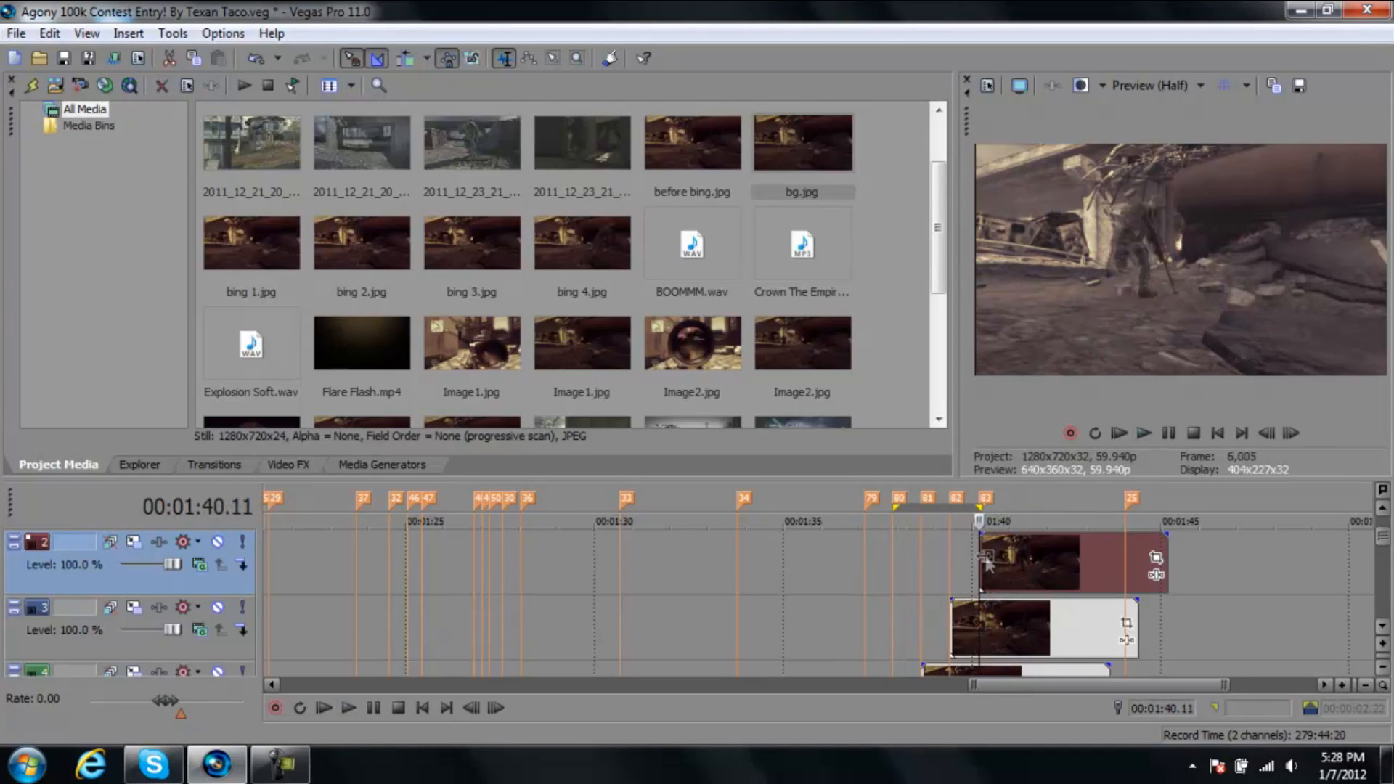
left_click(1155, 559)
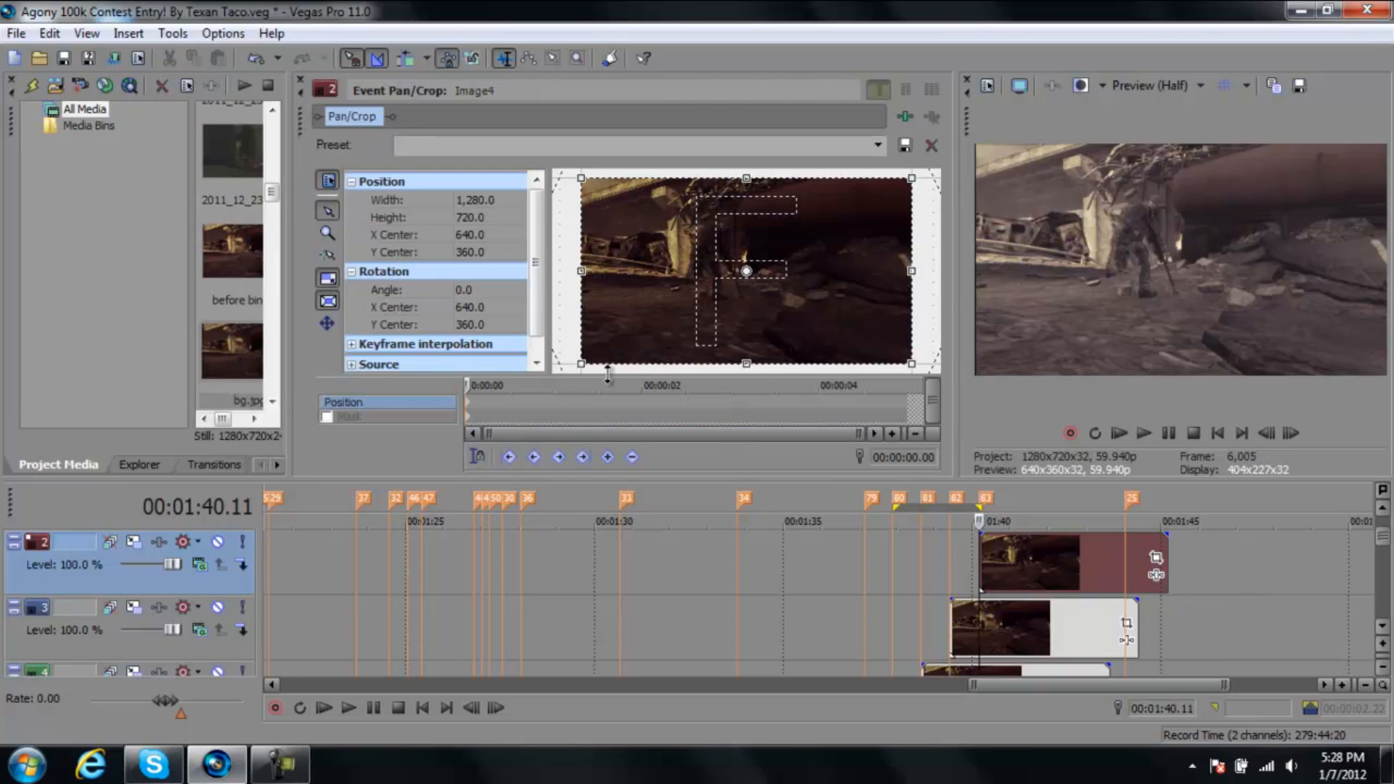
left_click(336, 419)
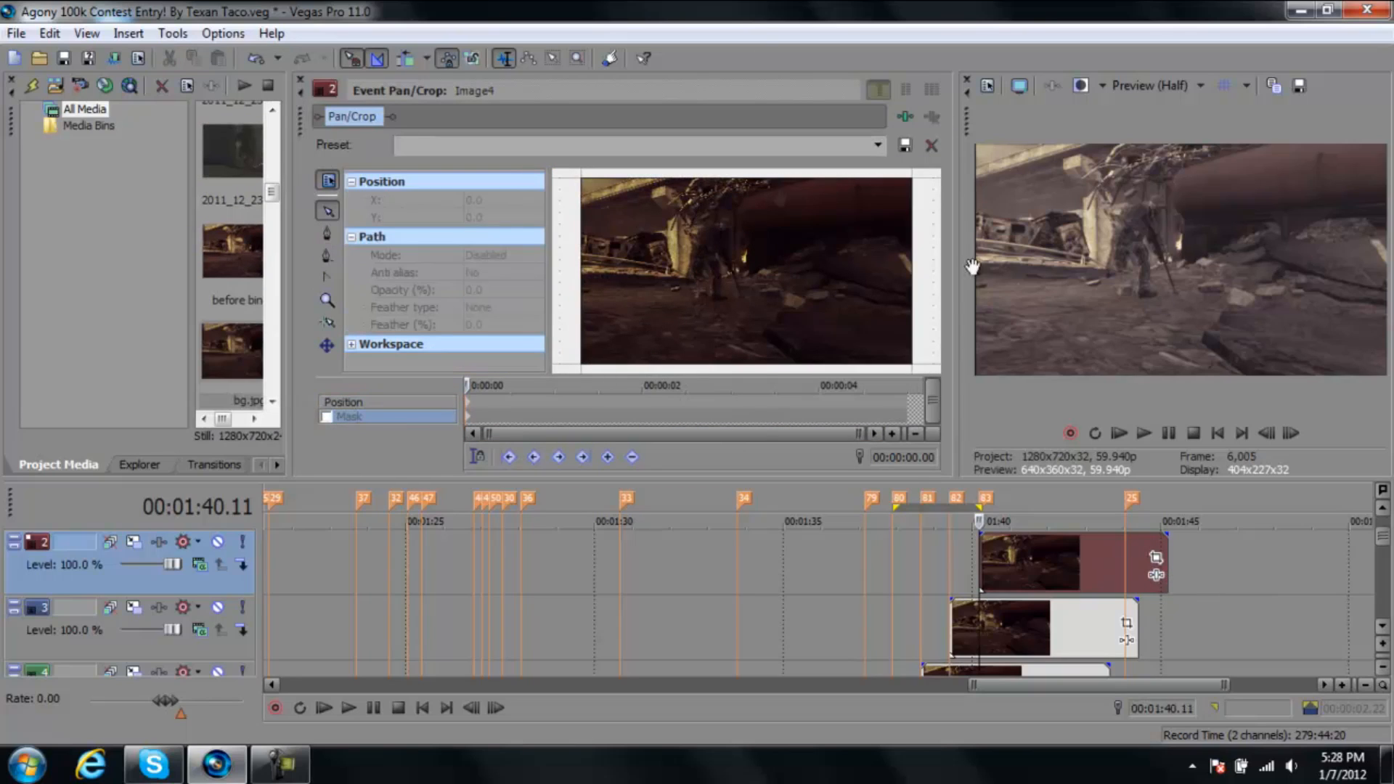
Draw a closed four-corner mask on Image4 from just left of the standing figure to beyond the frame's right edge
left_click(327, 233)
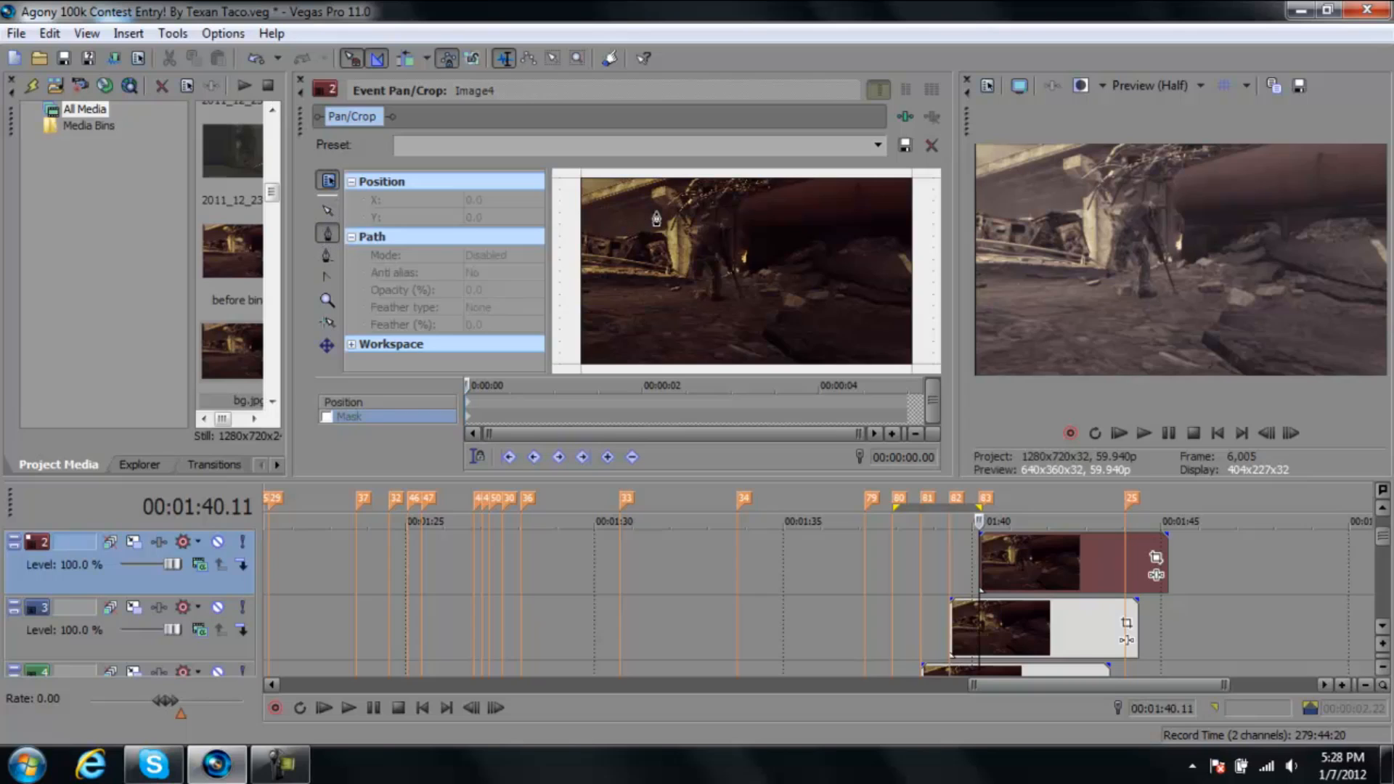
left_click(681, 173)
left_click(684, 368)
left_click(927, 367)
left_click(923, 172)
left_click(681, 173)
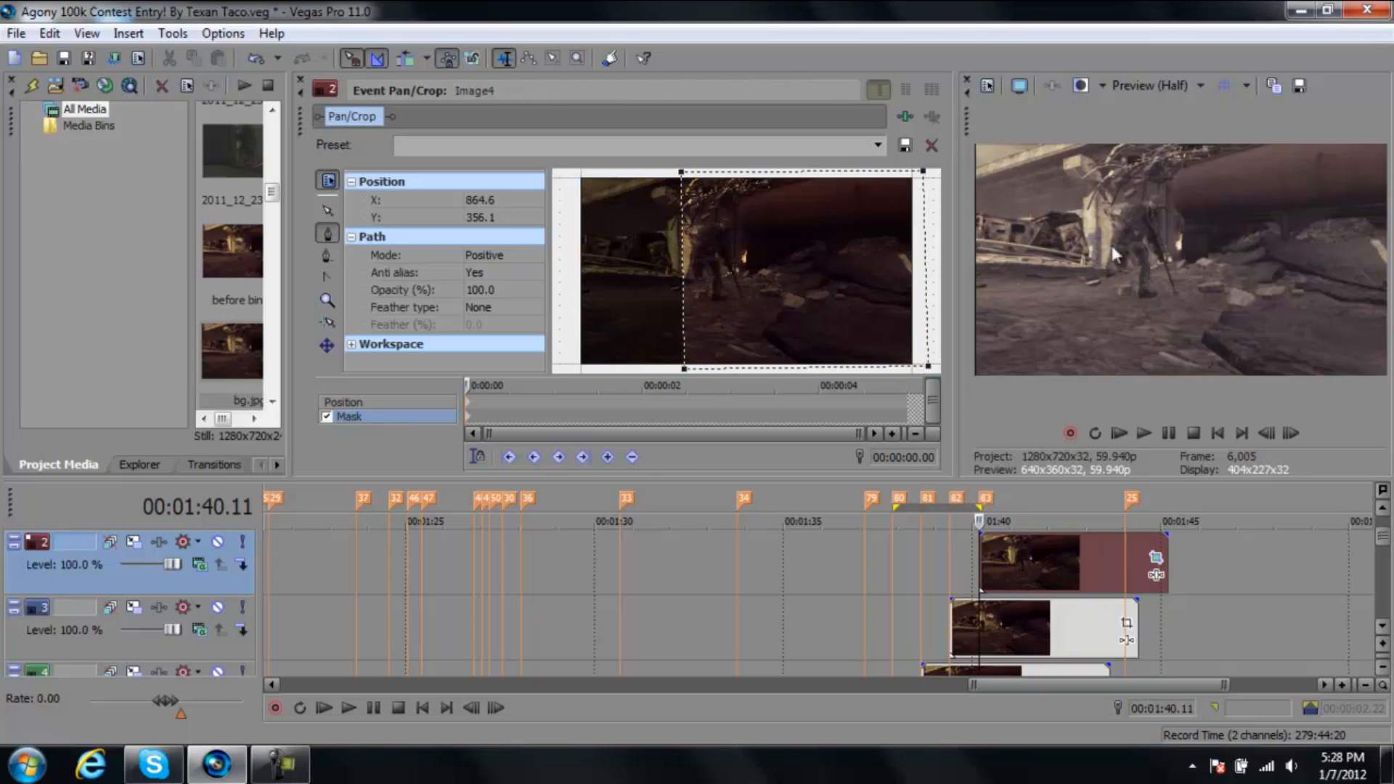
Move the Image4 mask's left edge closer to the figure, with corners at about X 419, Y -22 and X 431, Y 722
left_click(327, 210)
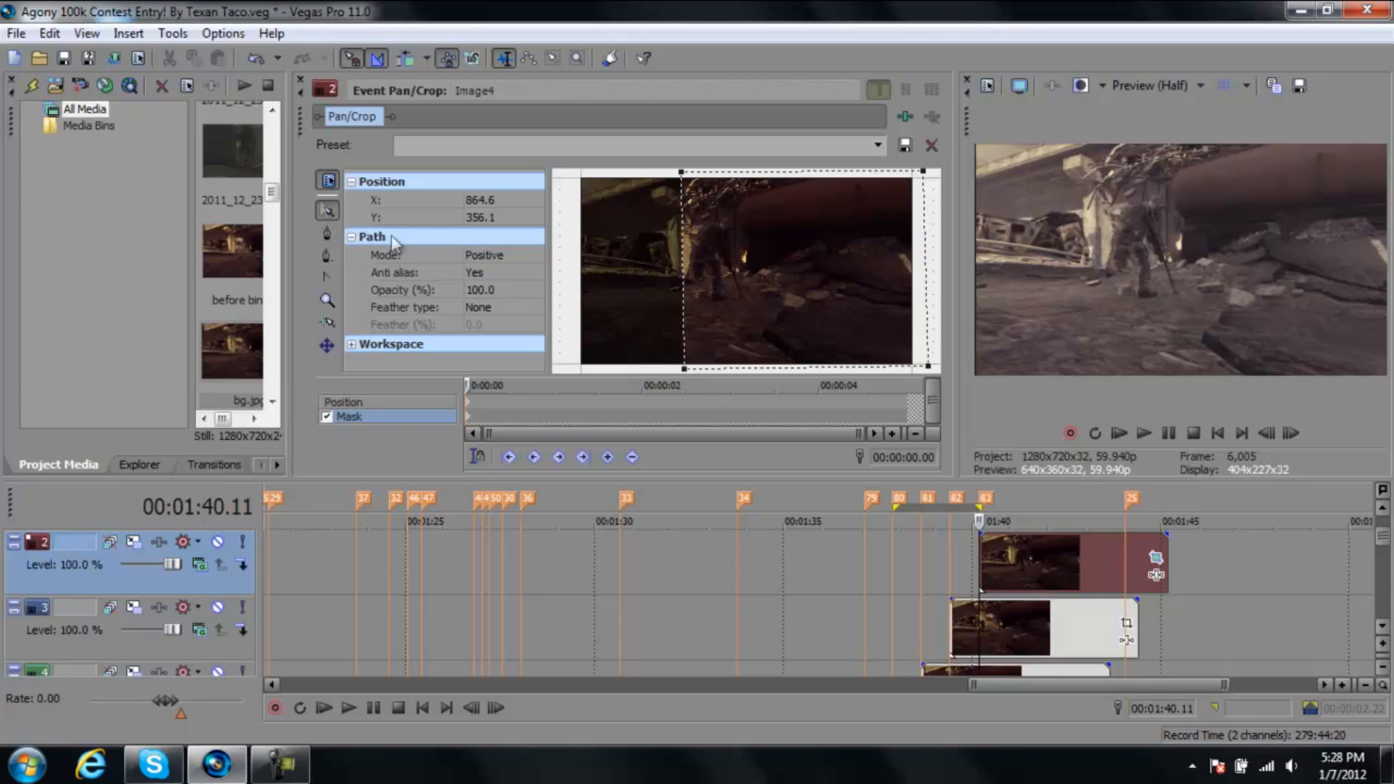
left_click(758, 368)
left_click_drag(685, 369, 696, 368)
left_click_drag(681, 173, 687, 172)
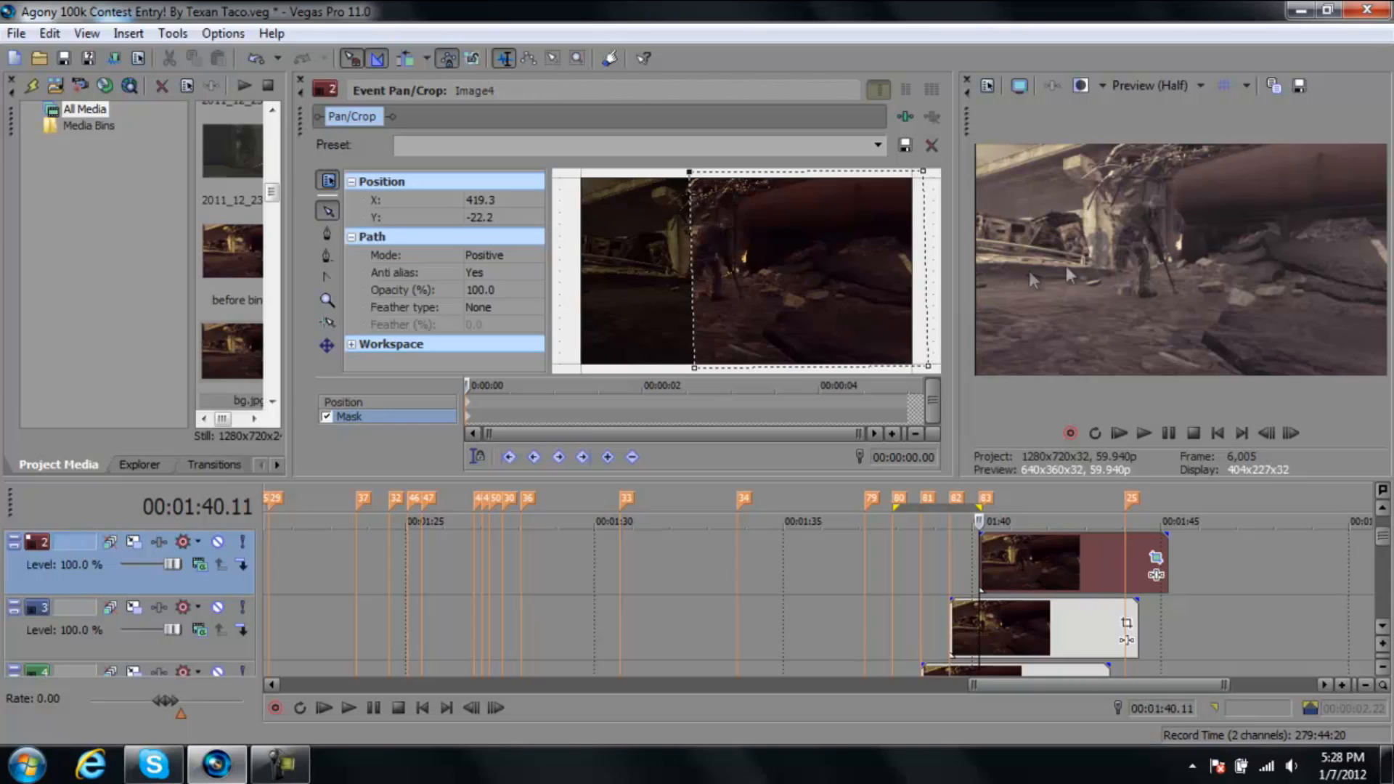
left_click_drag(695, 370, 695, 368)
Check the Image4 mask in the preview at marker 83 and play the sequence from just after marker 79
left_click(922, 583)
left_click(940, 559)
left_click(983, 553)
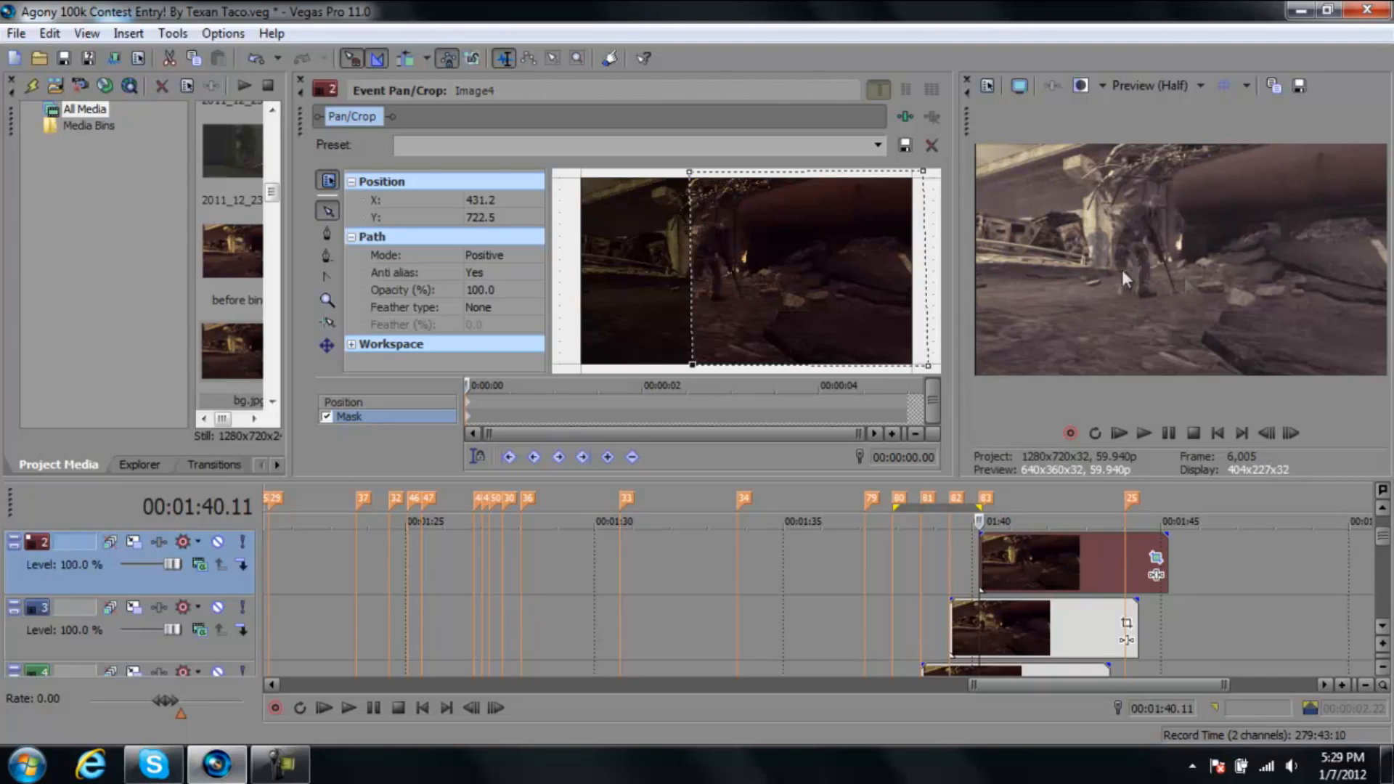
left_click(874, 592)
key("space")
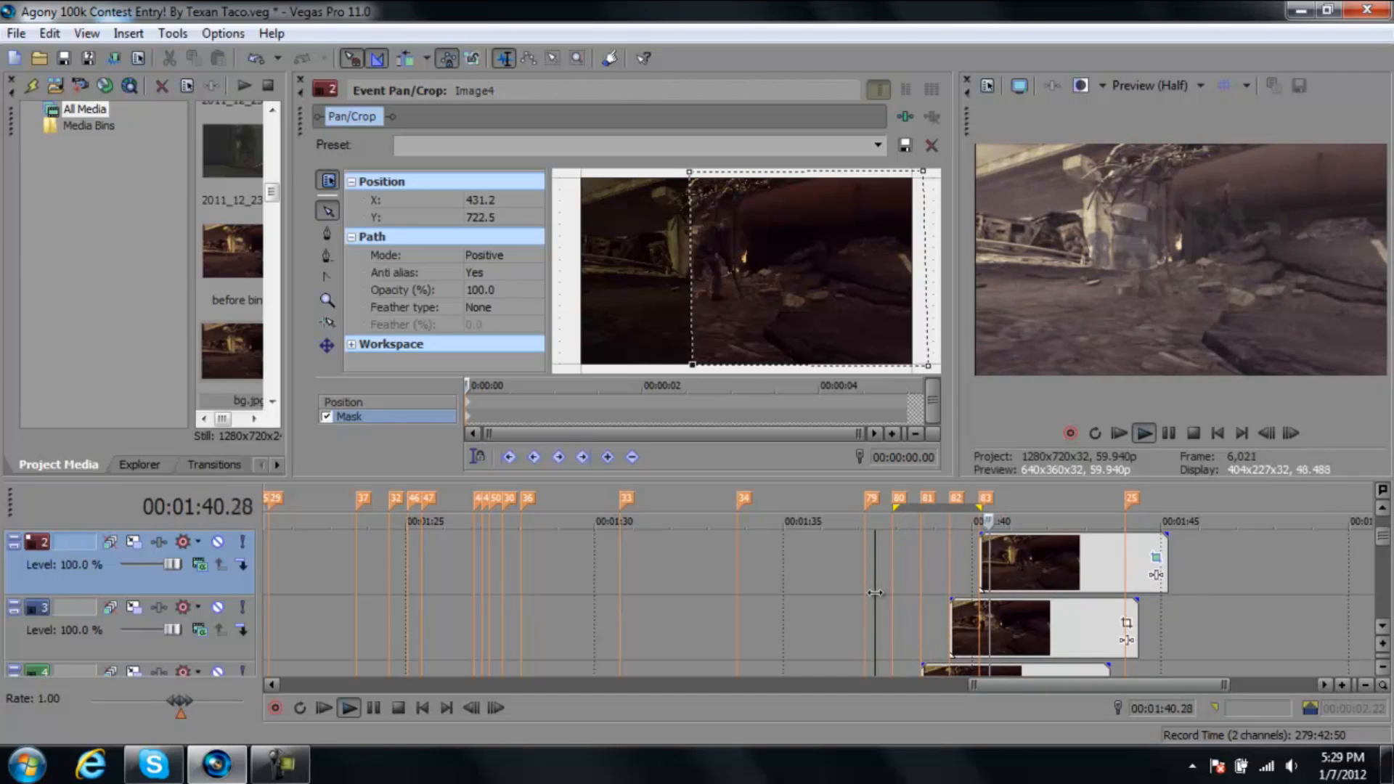
key("space")
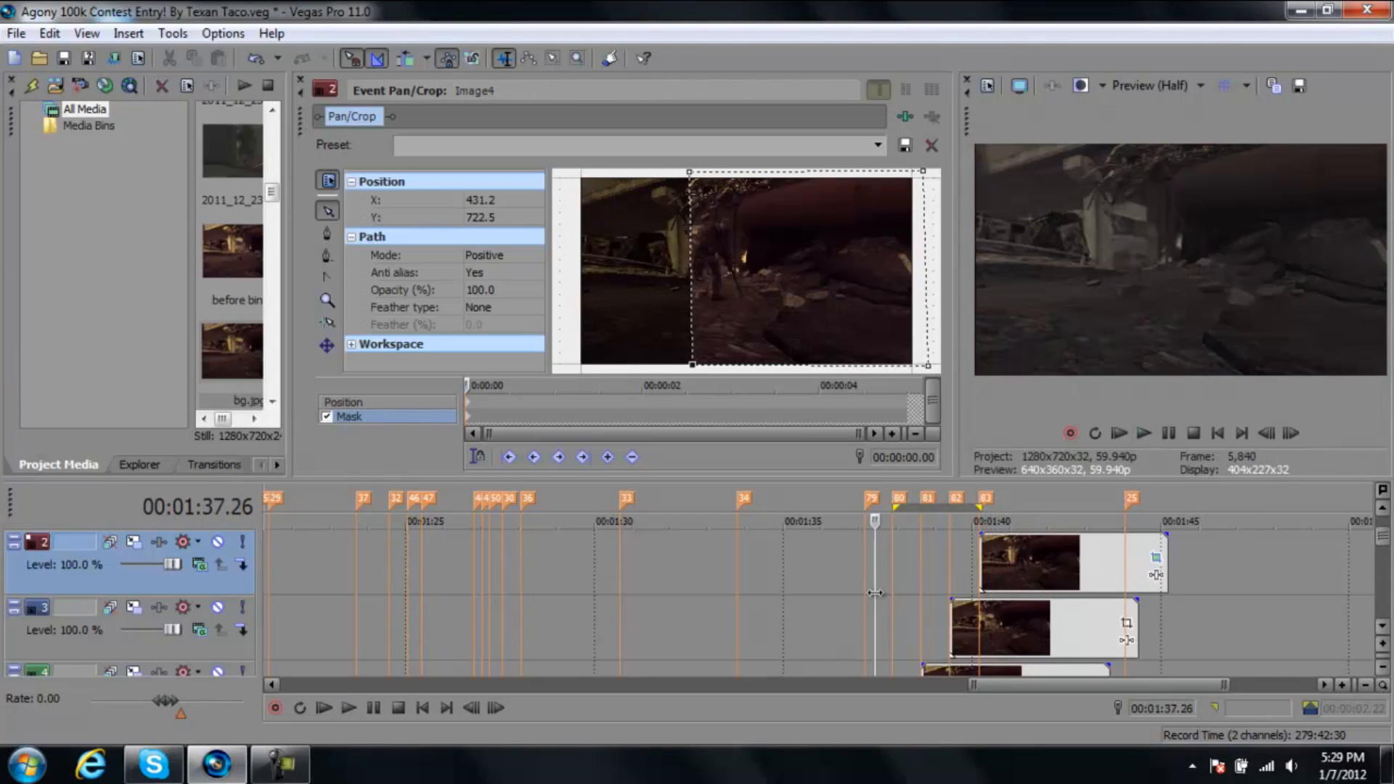
Trim the end of the Image4 still on track 2 to the end of the track 1 gameplay at 00:01:41.56
left_click(980, 562)
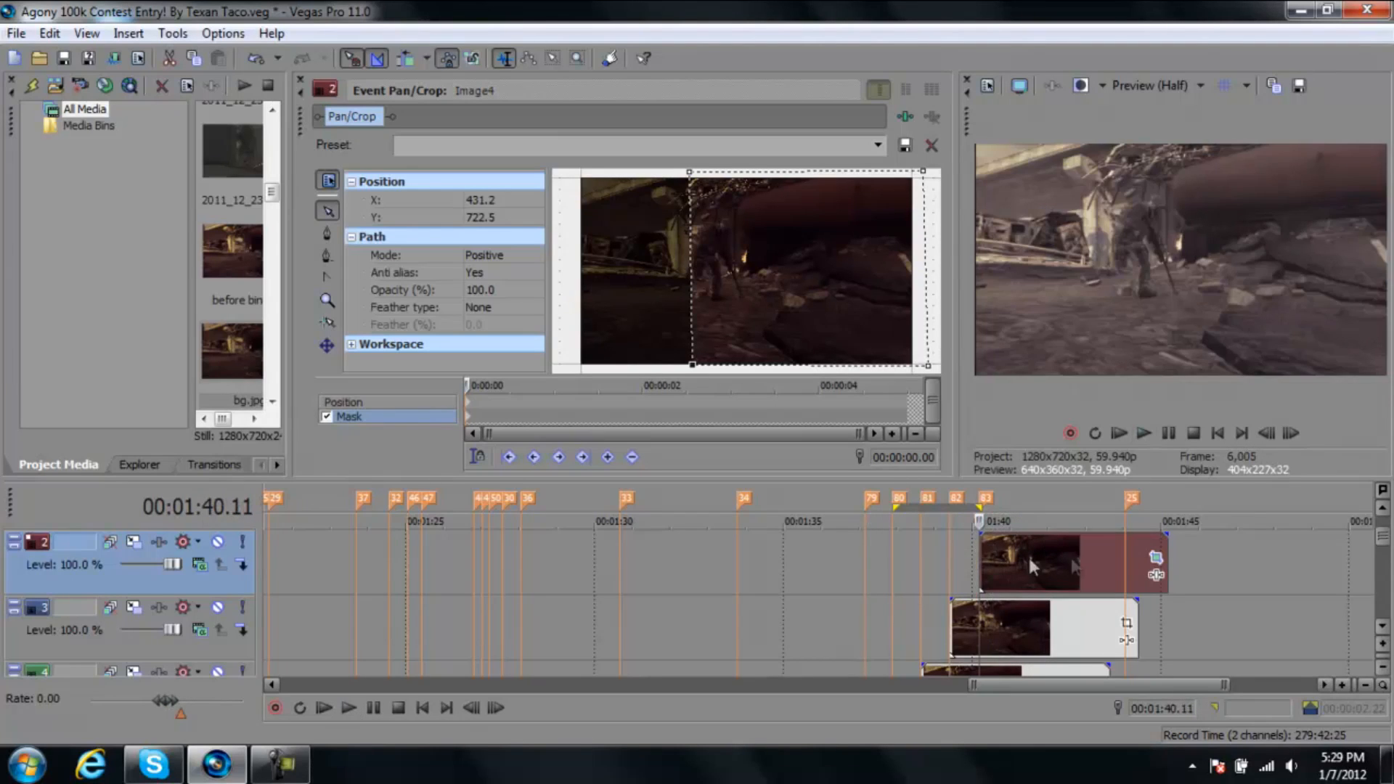
left_click(1382, 508)
left_click(1048, 620)
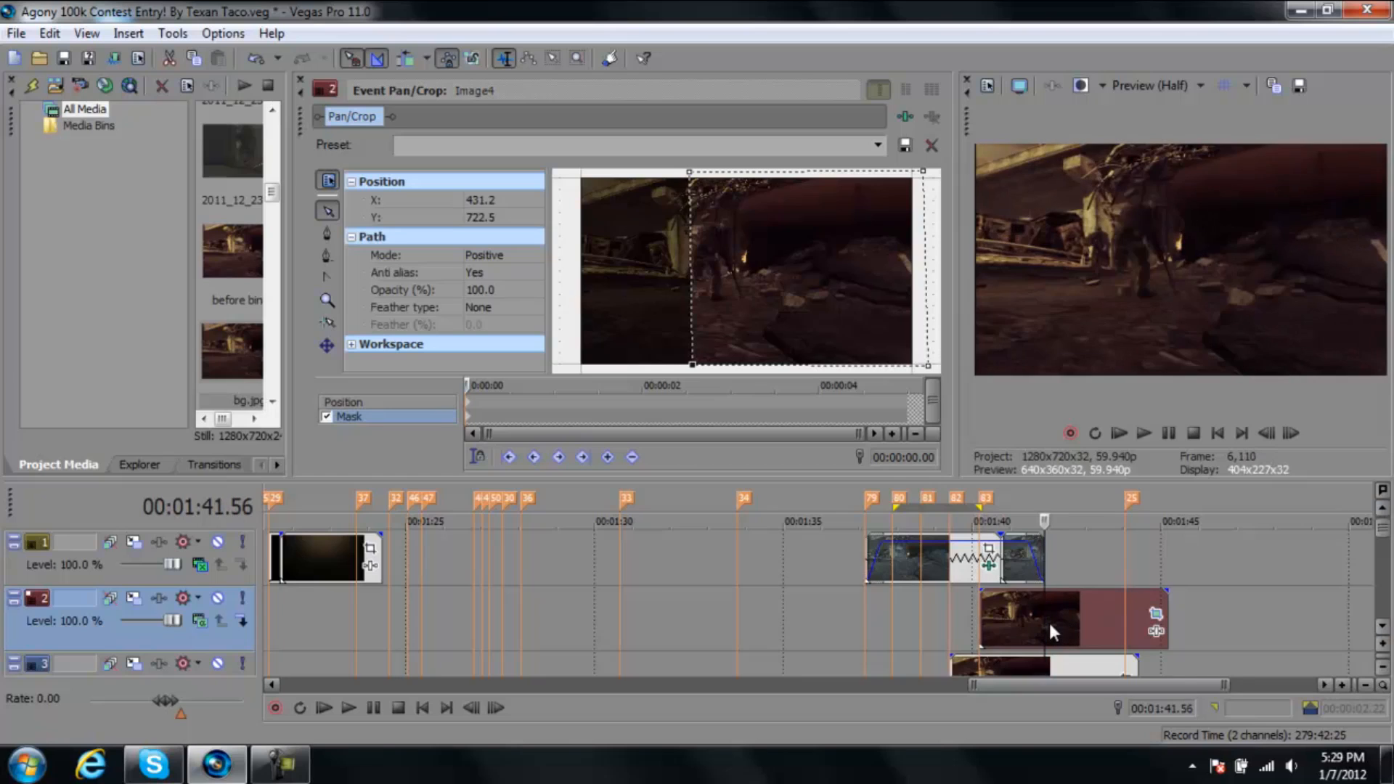
key("alt+]")
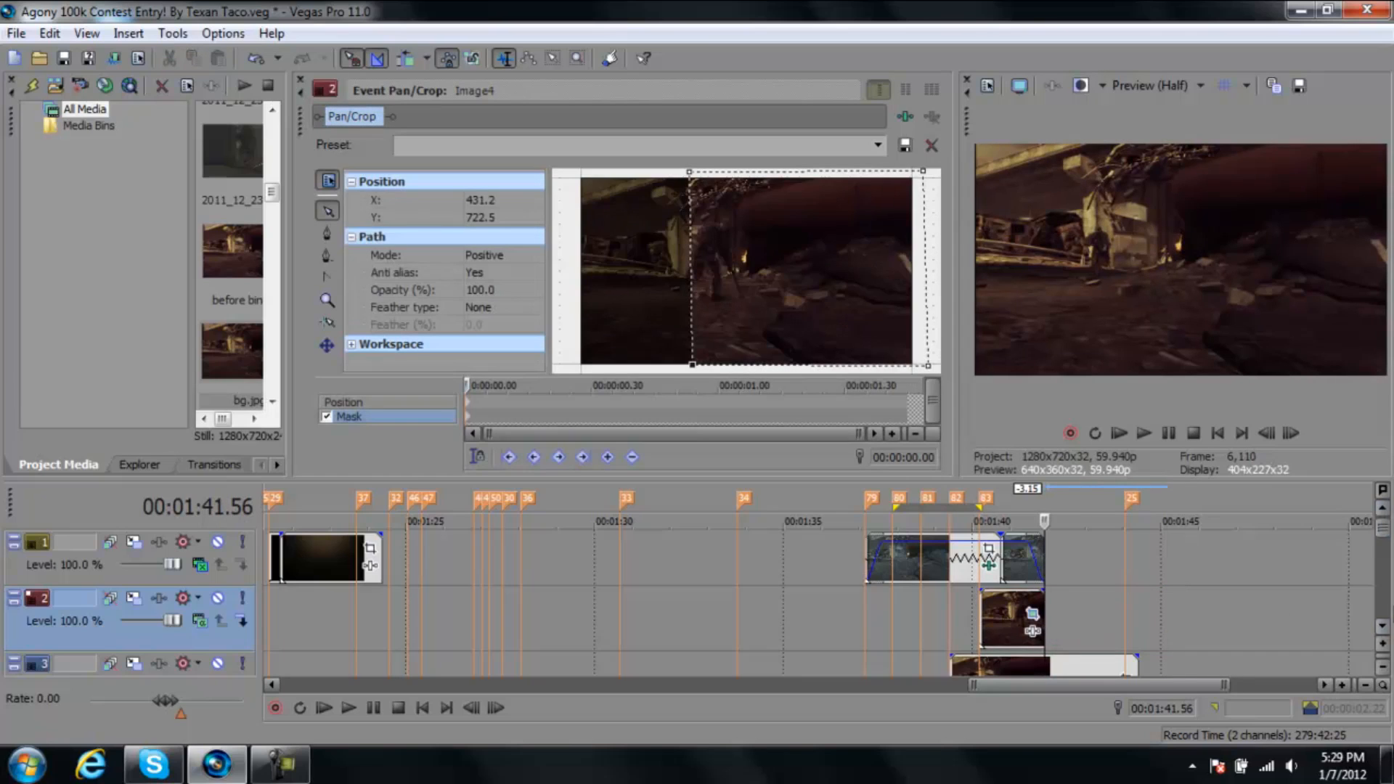
Trim the ends of the stills on tracks 3 and 4 to the same point, 00:01:41.56
left_click(1382, 625)
left_click(1043, 615)
key("alt+]")
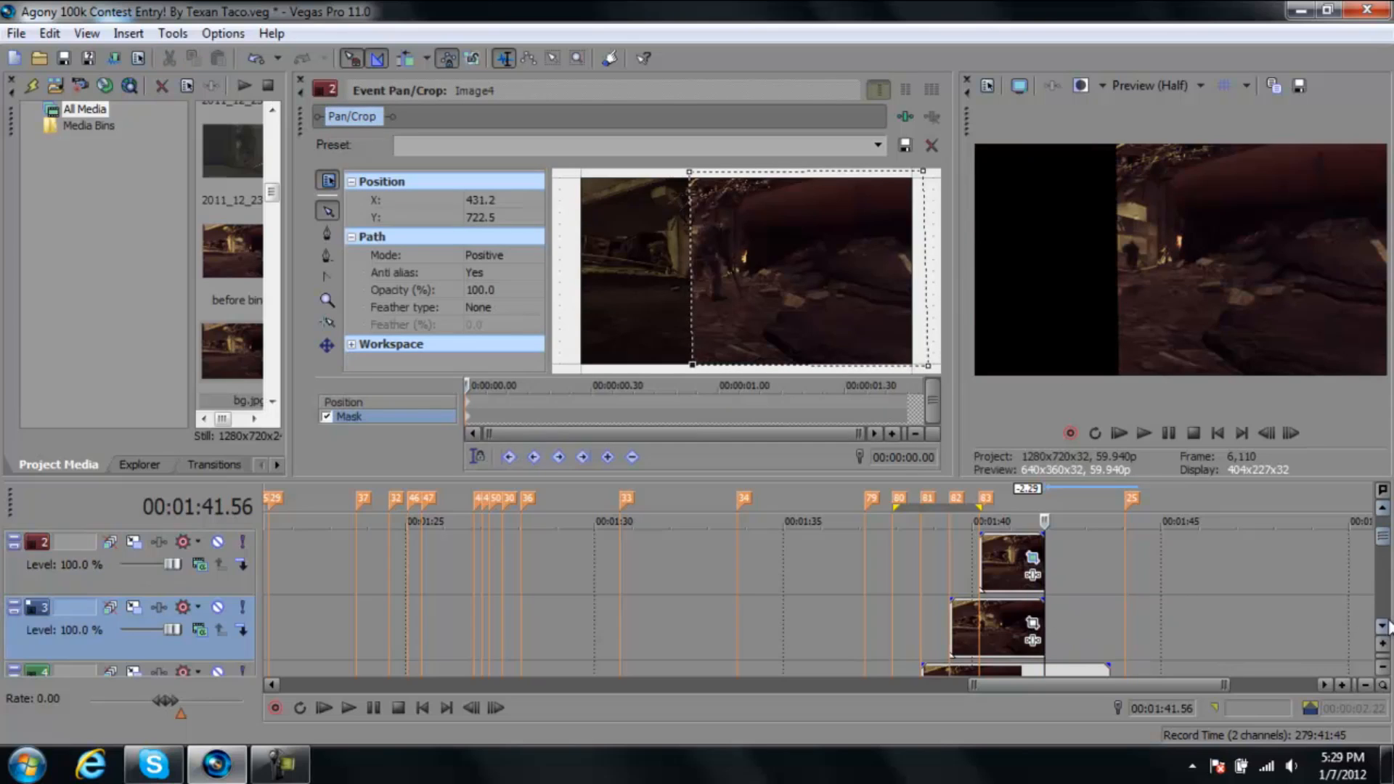
left_click(1382, 625)
left_click(1047, 637)
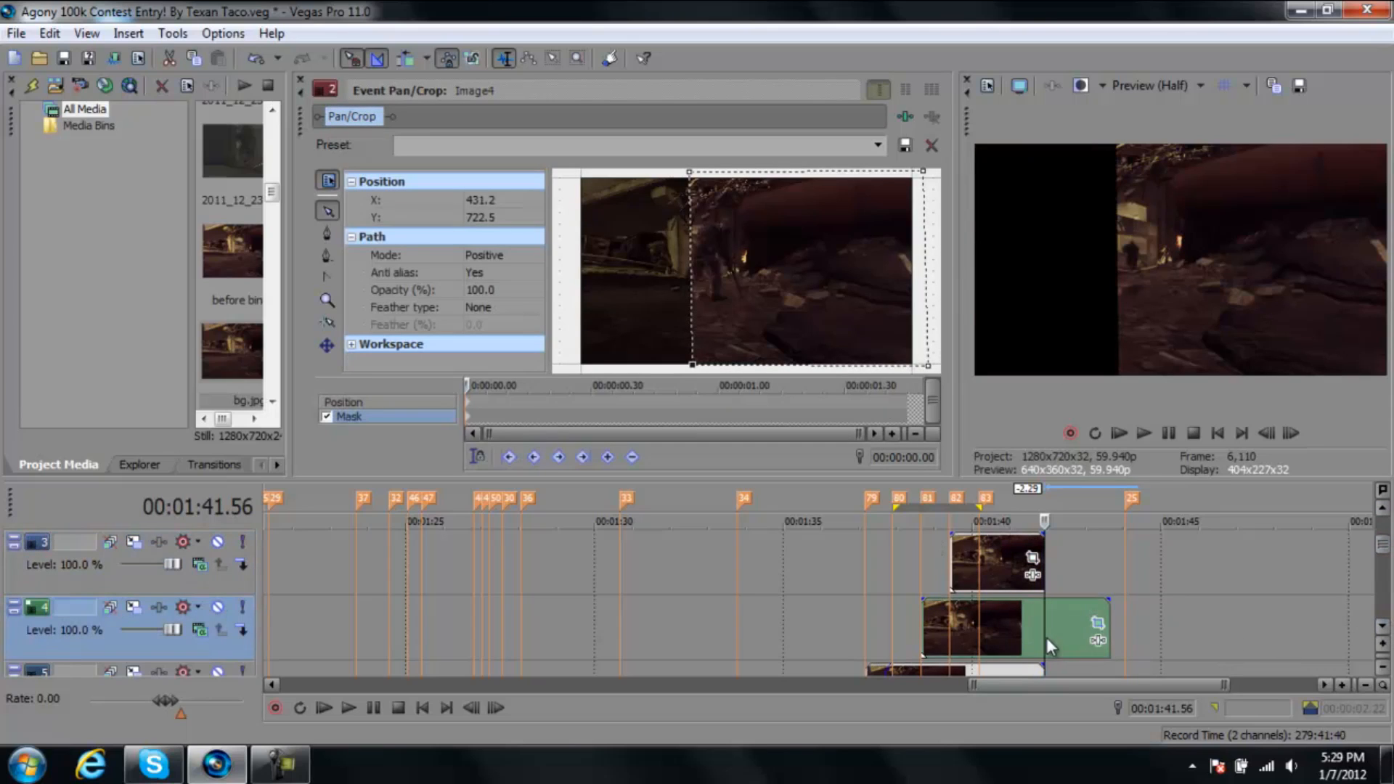
key("alt+]")
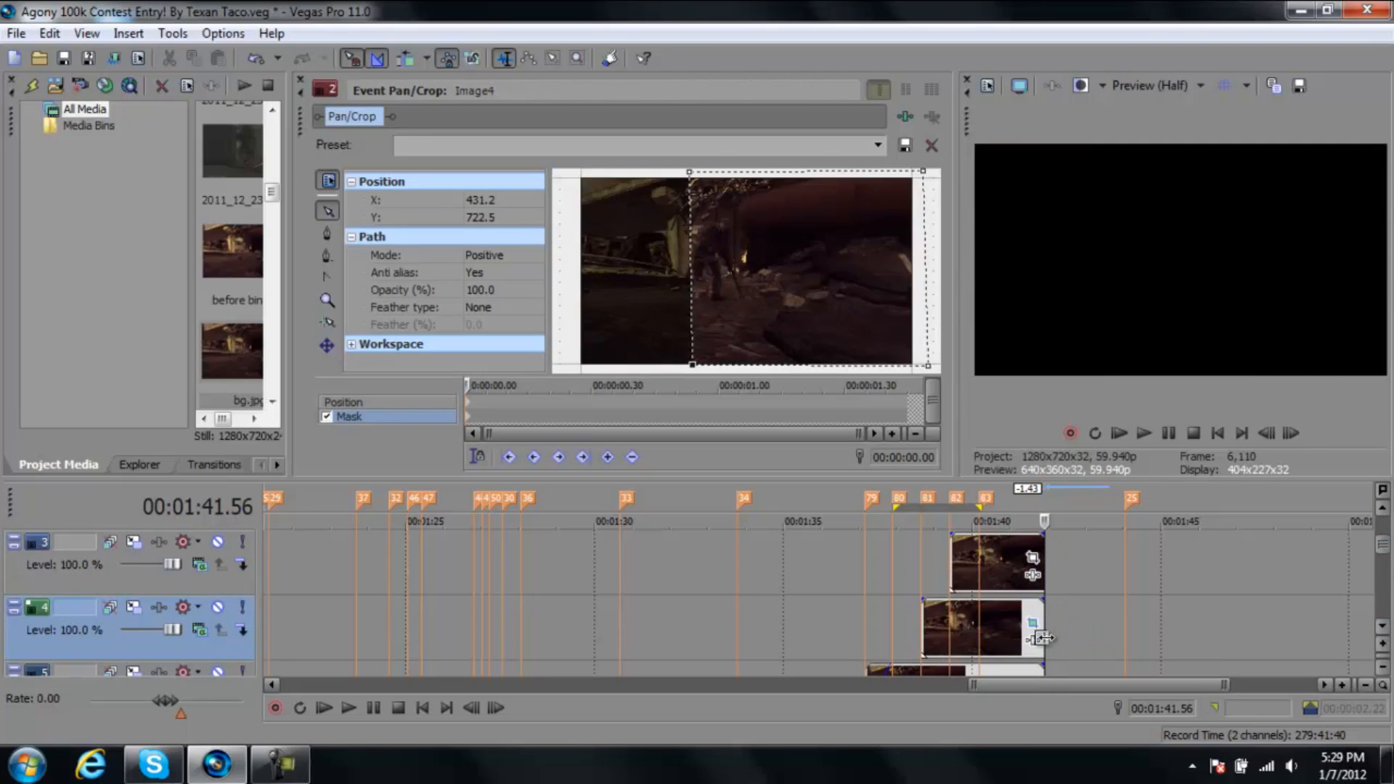
Add short fade-outs to the ends of the stills on tracks 2 and 3
left_click(1380, 626)
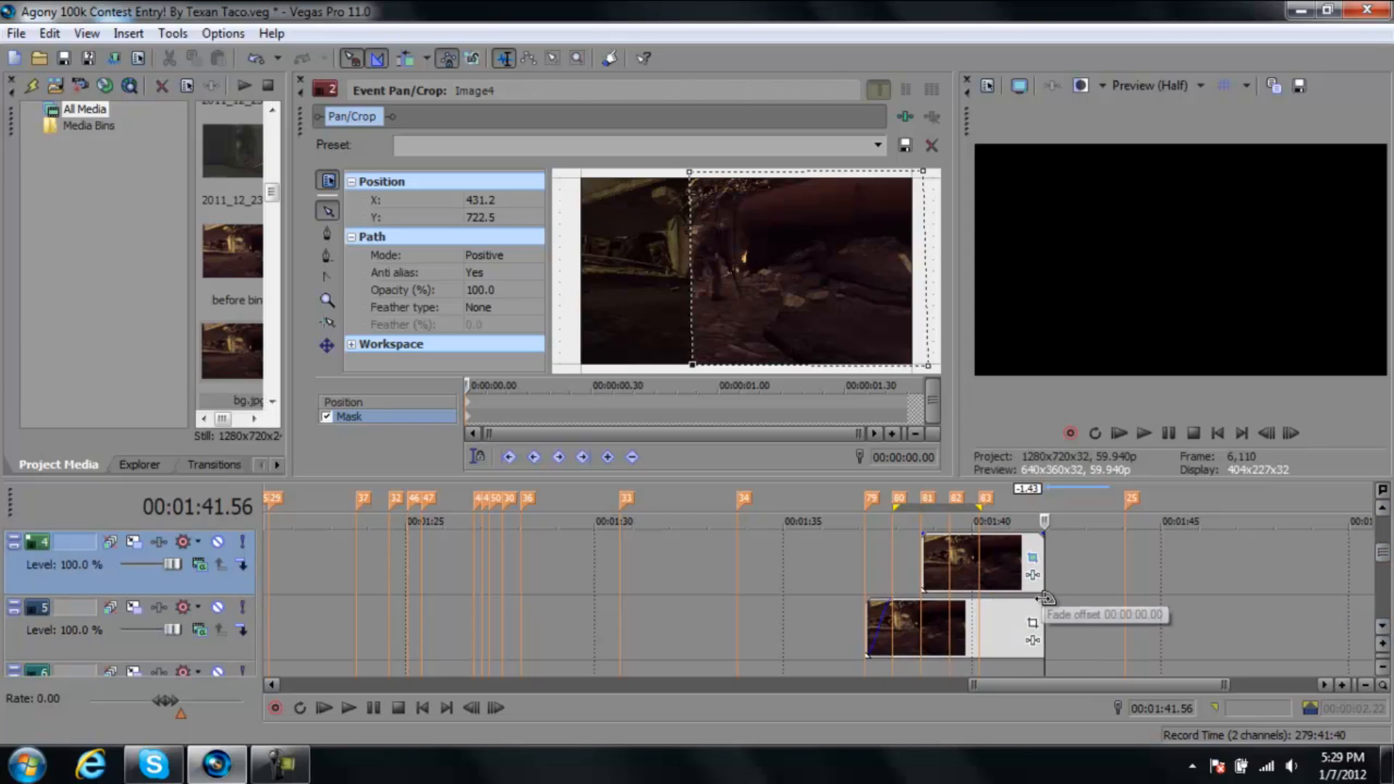
scroll(1049, 603, "up", 3)
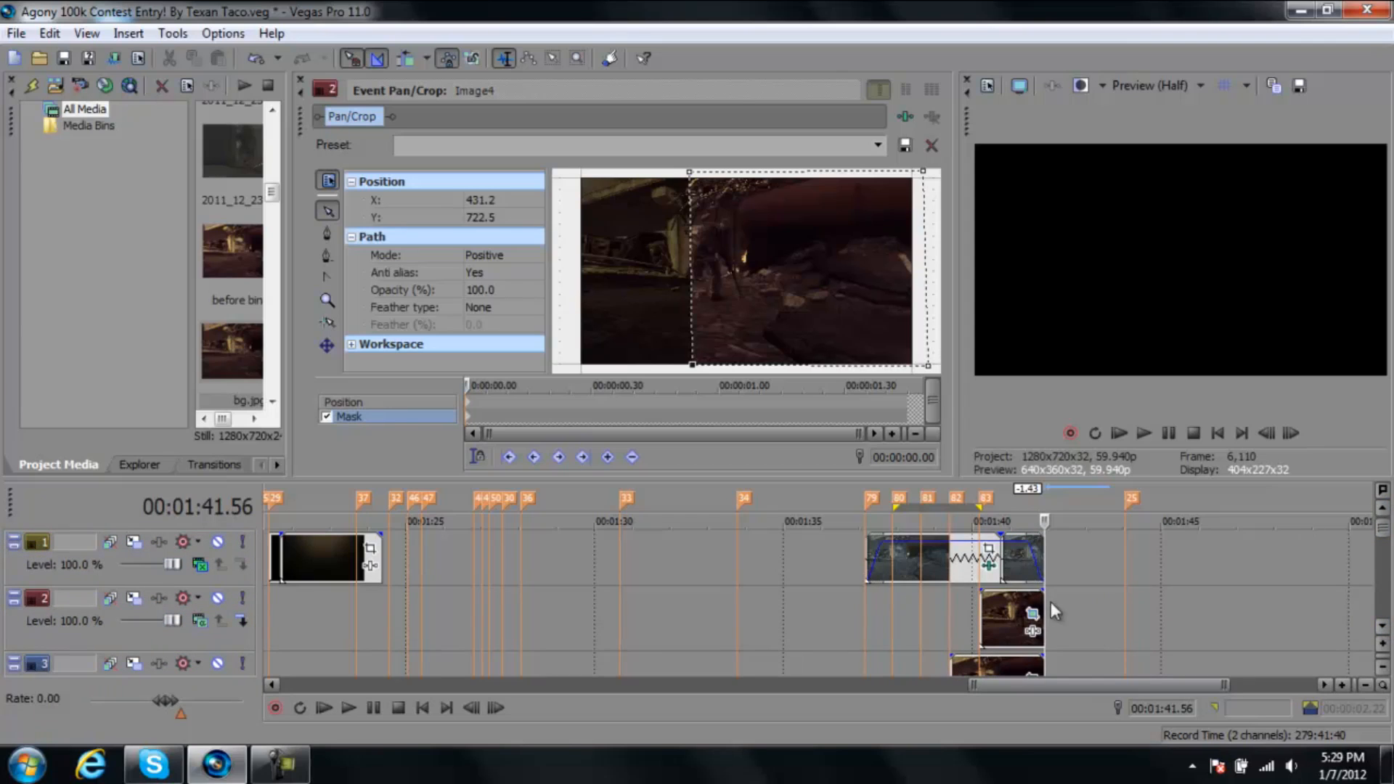
left_click_drag(1042, 589, 1029, 589)
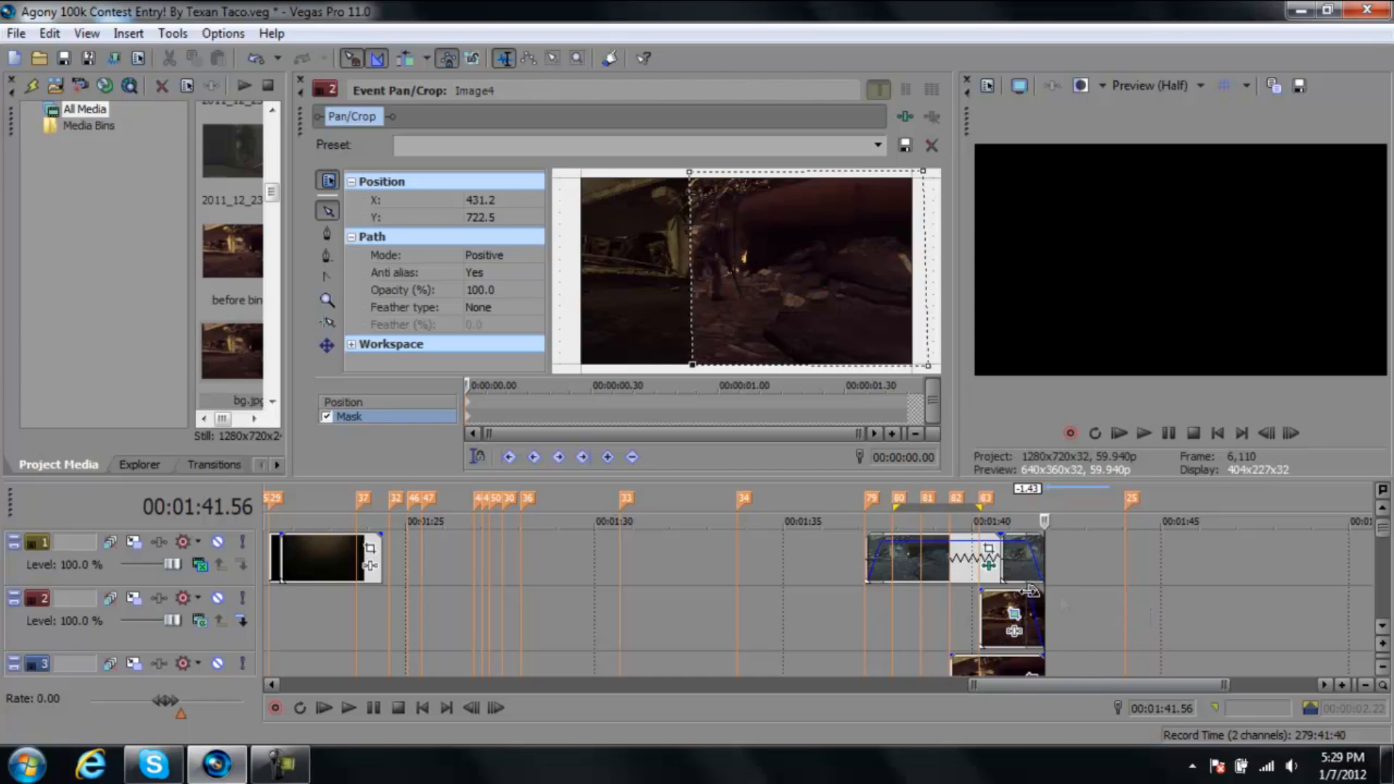
scroll(1044, 590, "down", 1)
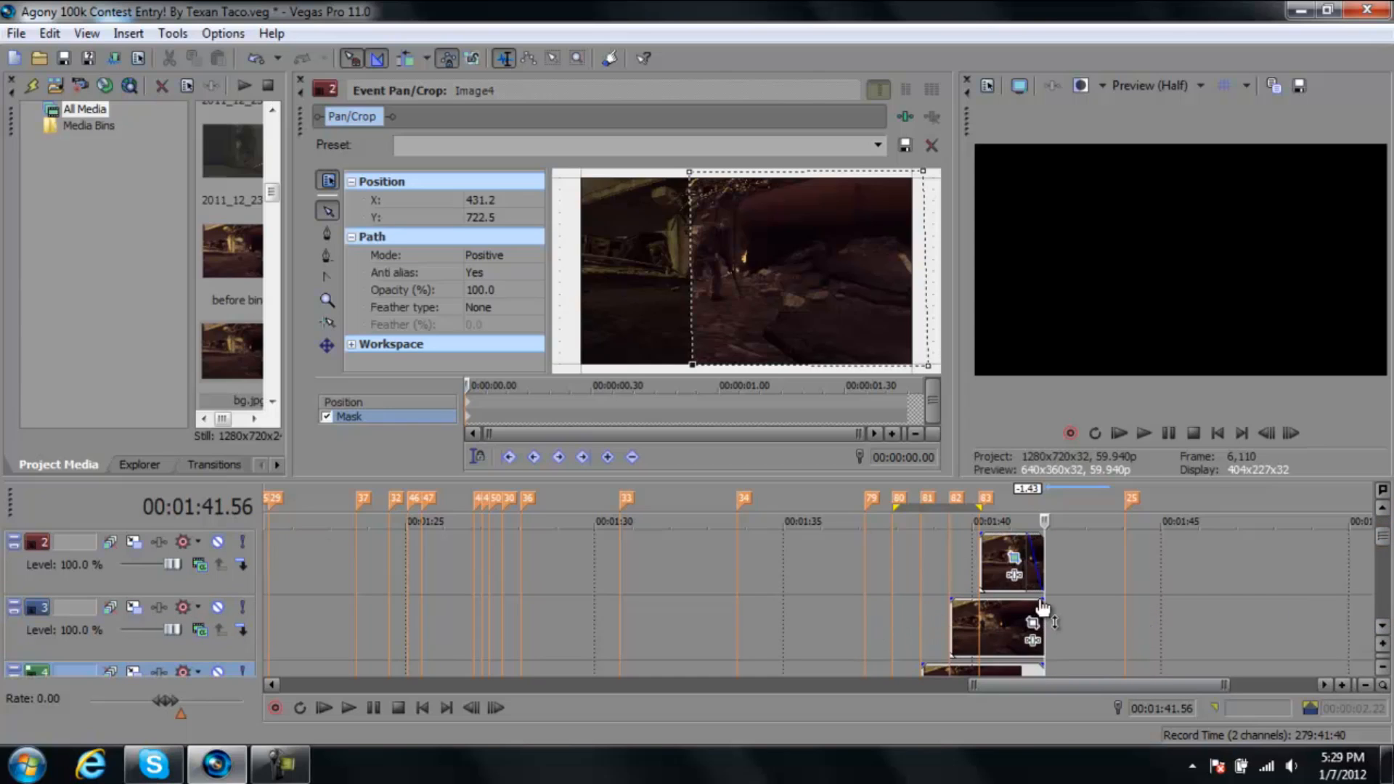
left_click_drag(1043, 596, 1031, 598)
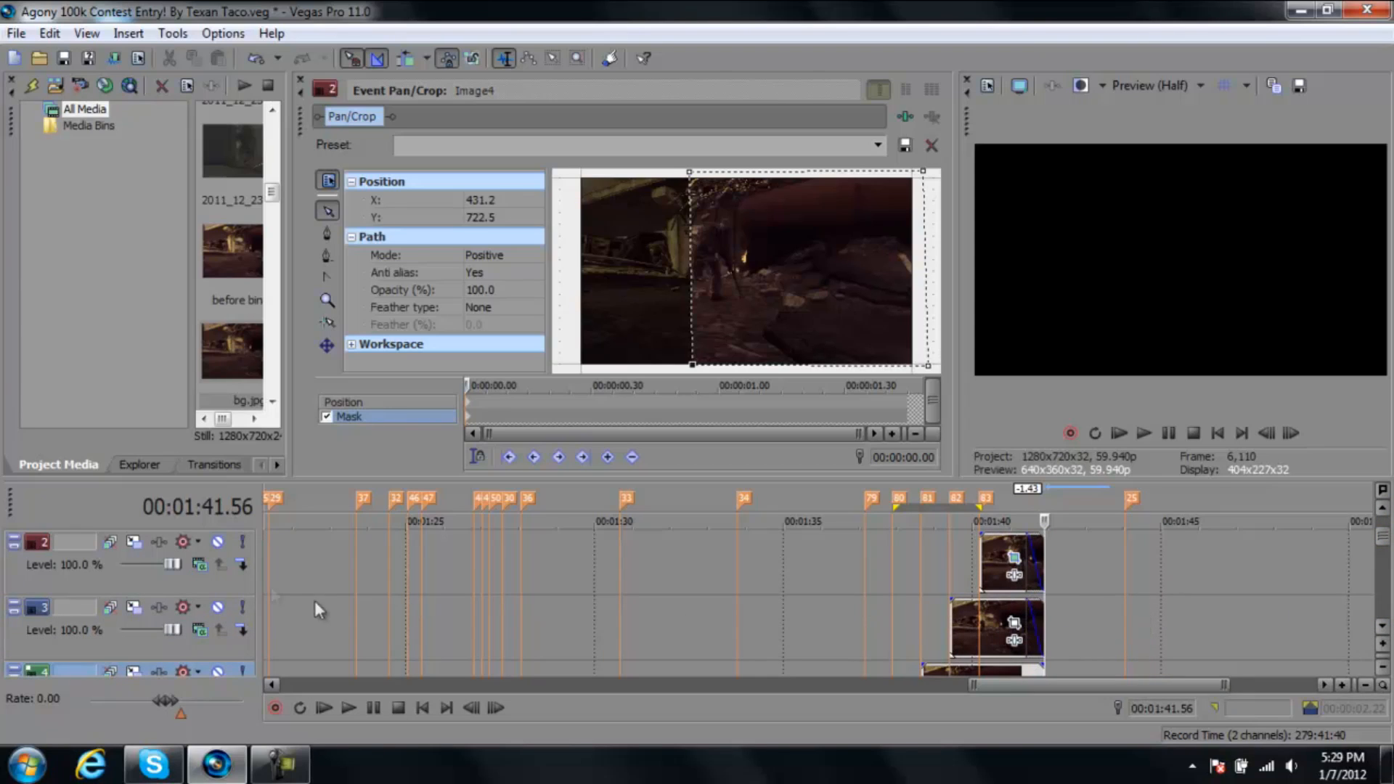
Add short fade-outs to the ends of the stills on tracks 4 and 5
scroll(1043, 605, "down", 1)
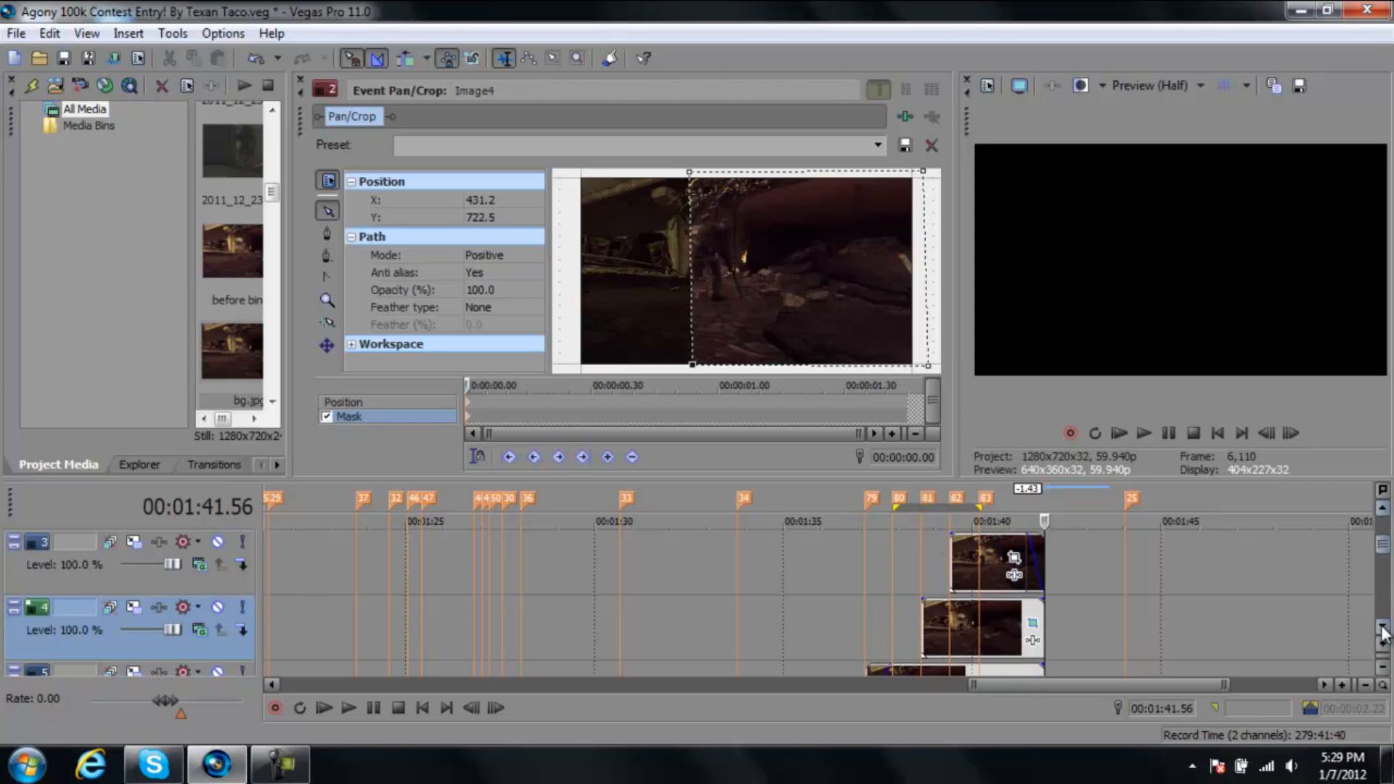
left_click_drag(1043, 604, 1025, 606)
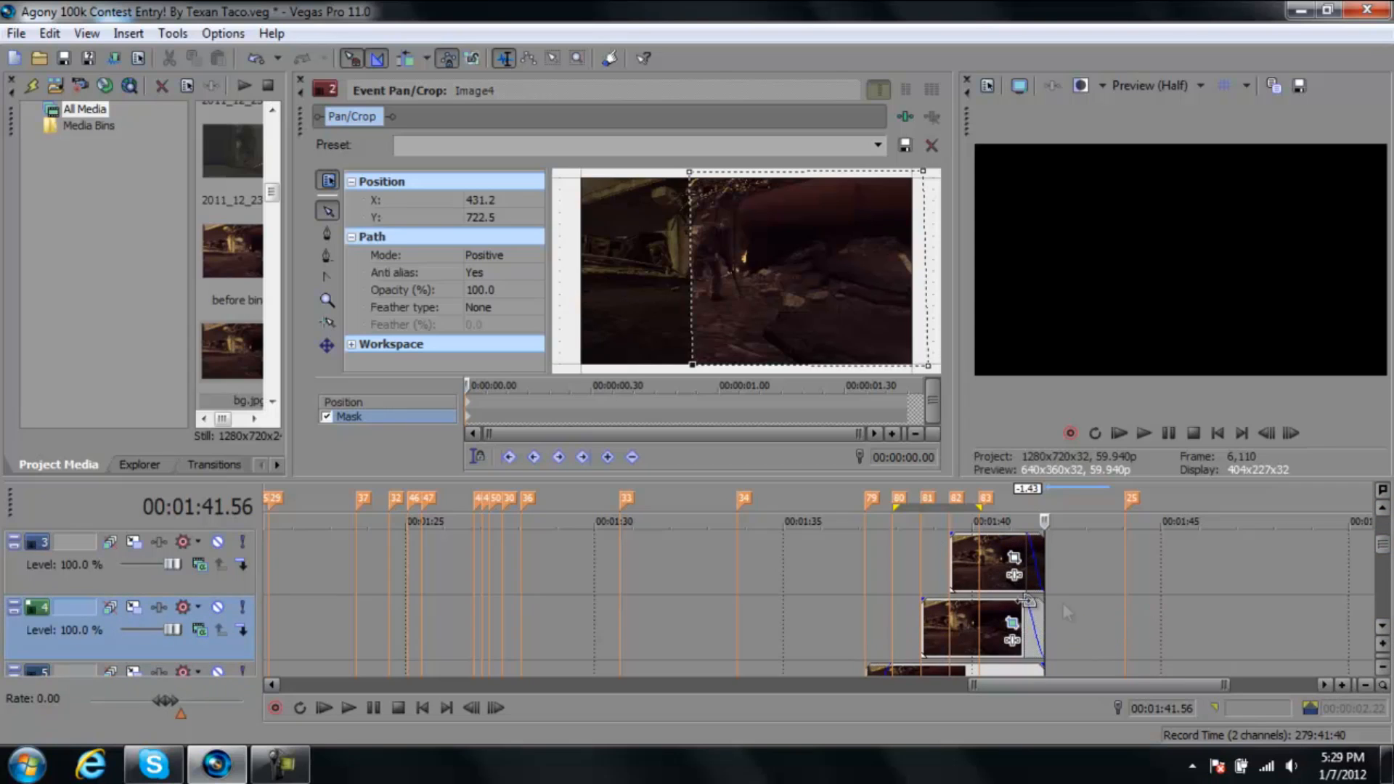
left_click(1386, 630)
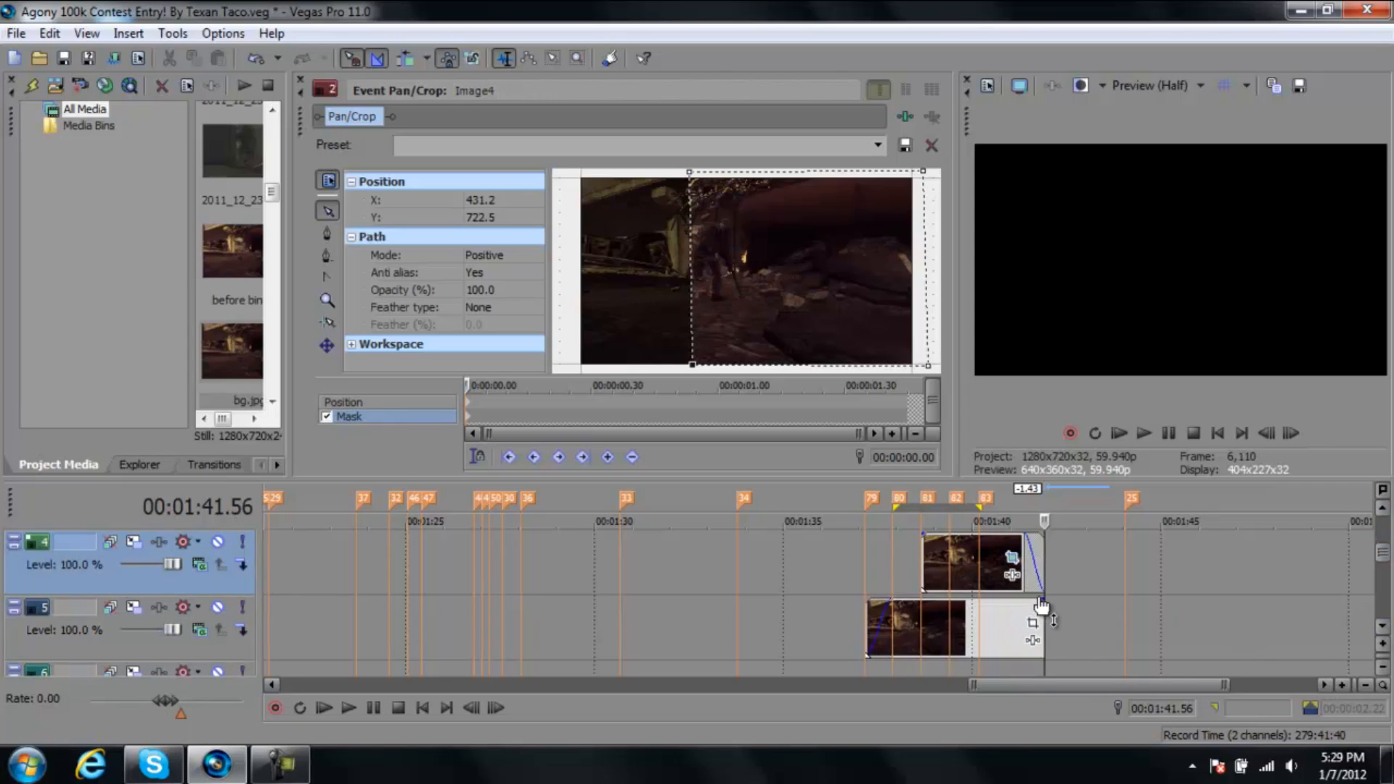
left_click_drag(1044, 596, 1025, 598)
Play the sequence from just before marker 79 to check the new fade-outs
scroll(1388, 524, "up", 3)
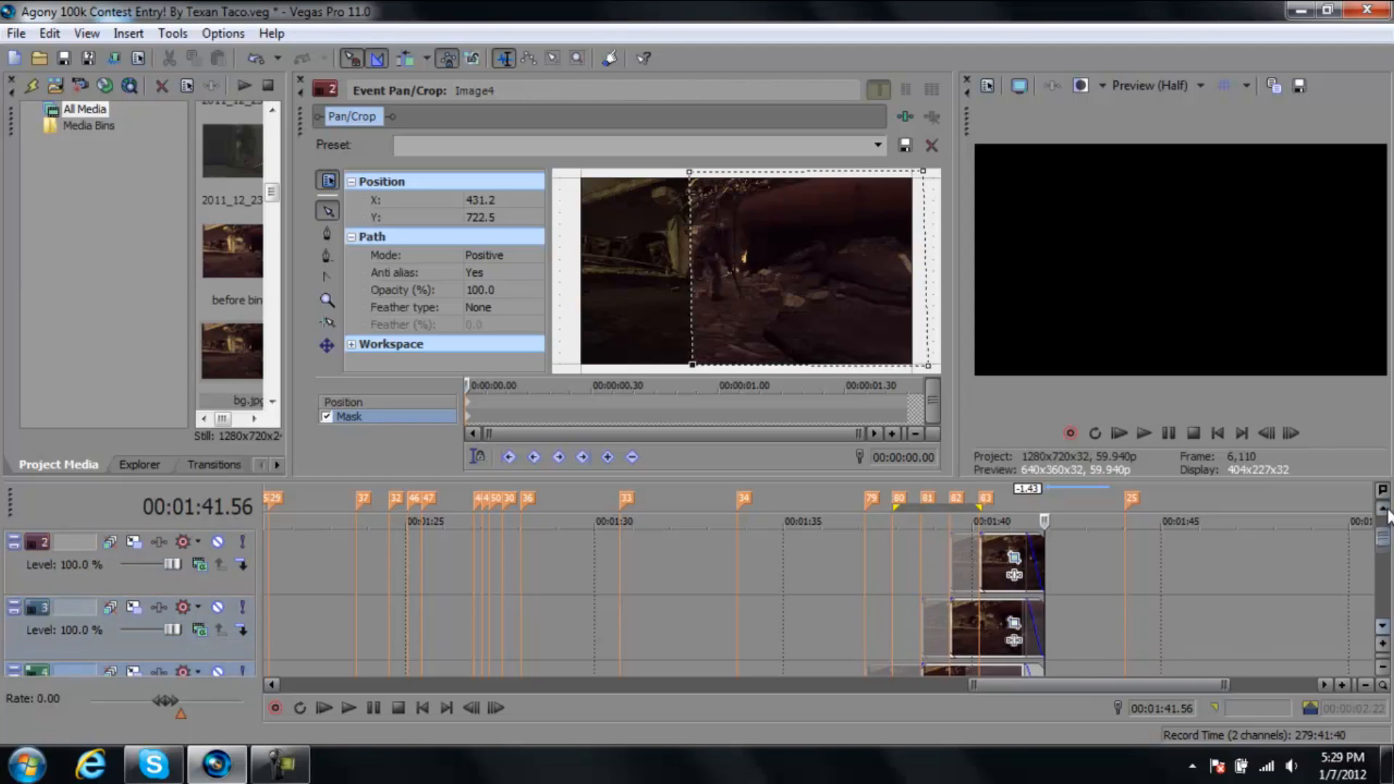
left_click(856, 601)
key("space")
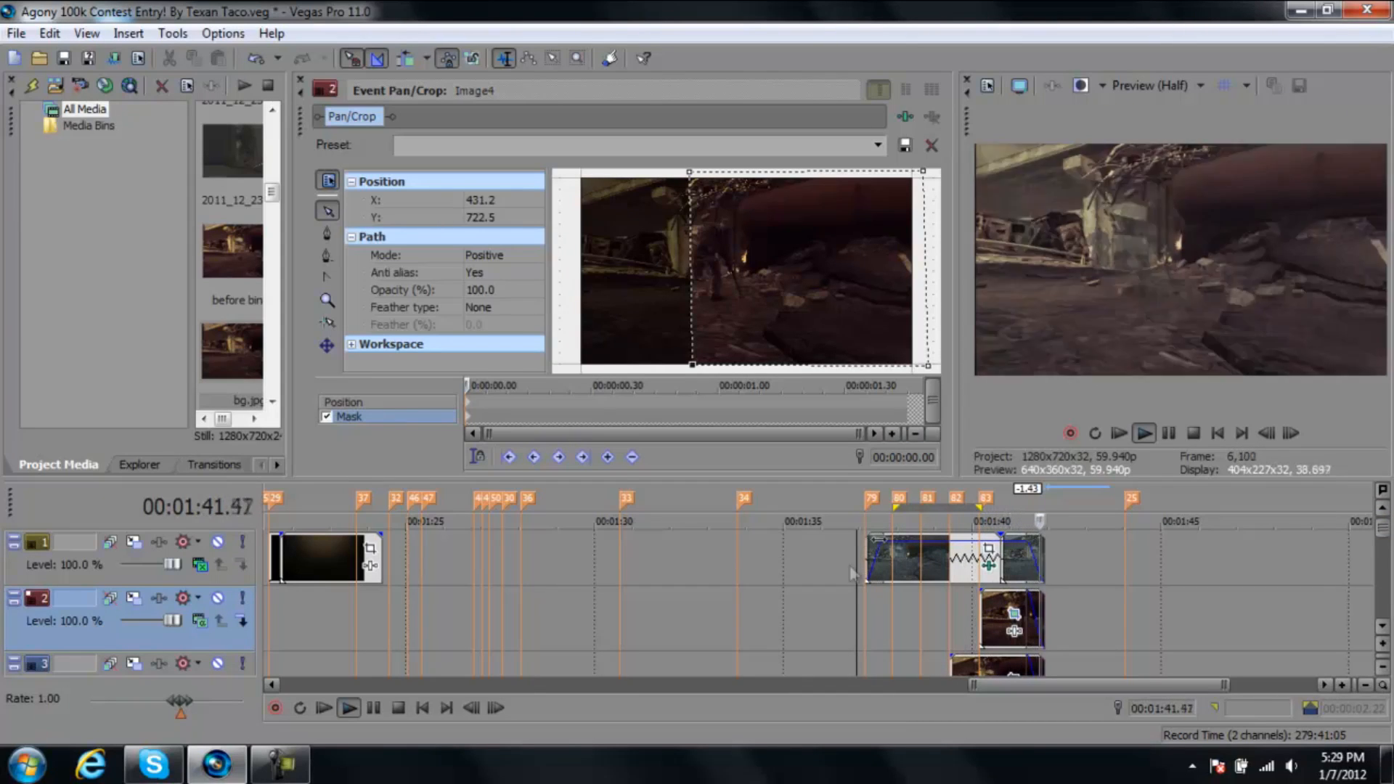
left_click(861, 609)
key("space")
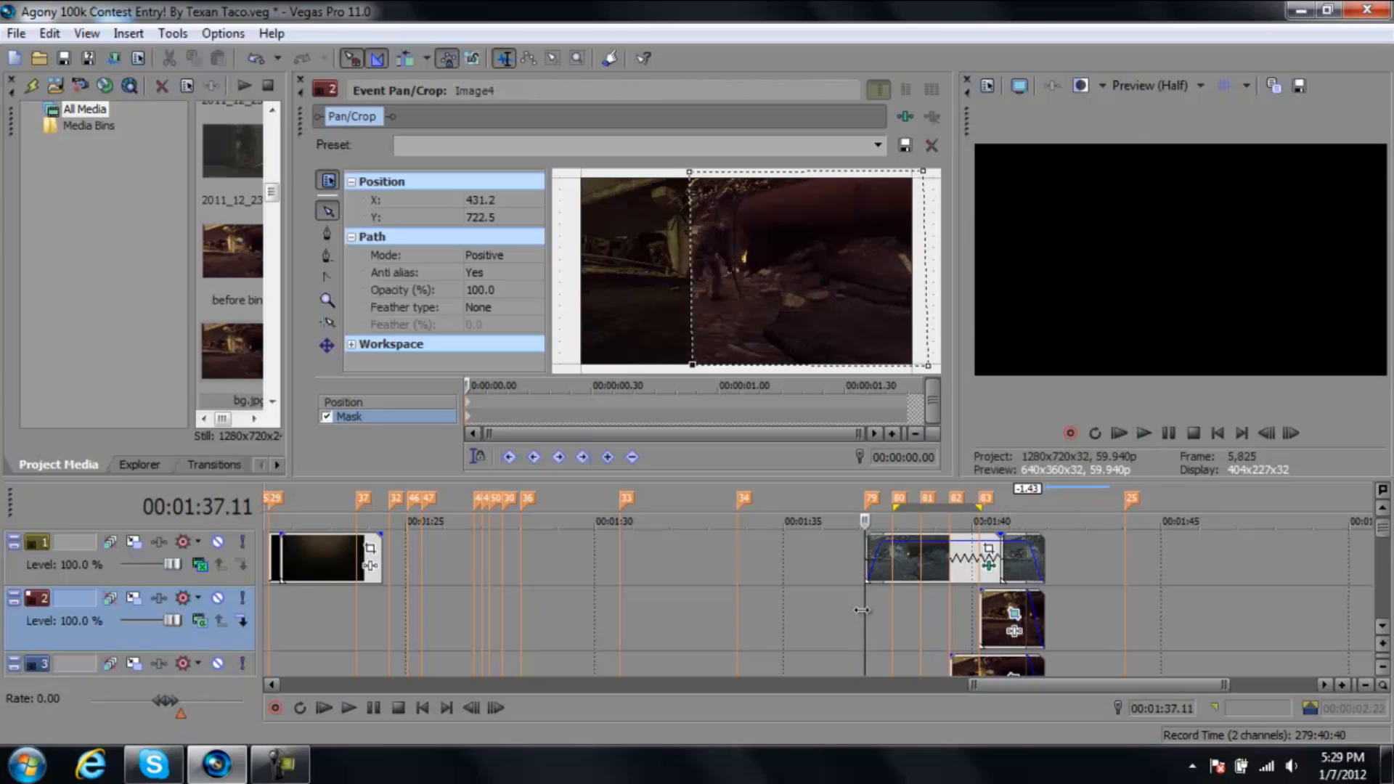
key("space")
key("space")
Examine the frame at the start of the track 3 still, 00:01:39.25, and replay the sequence from marker 79
scroll(1004, 646, "down", 1)
left_click(951, 630)
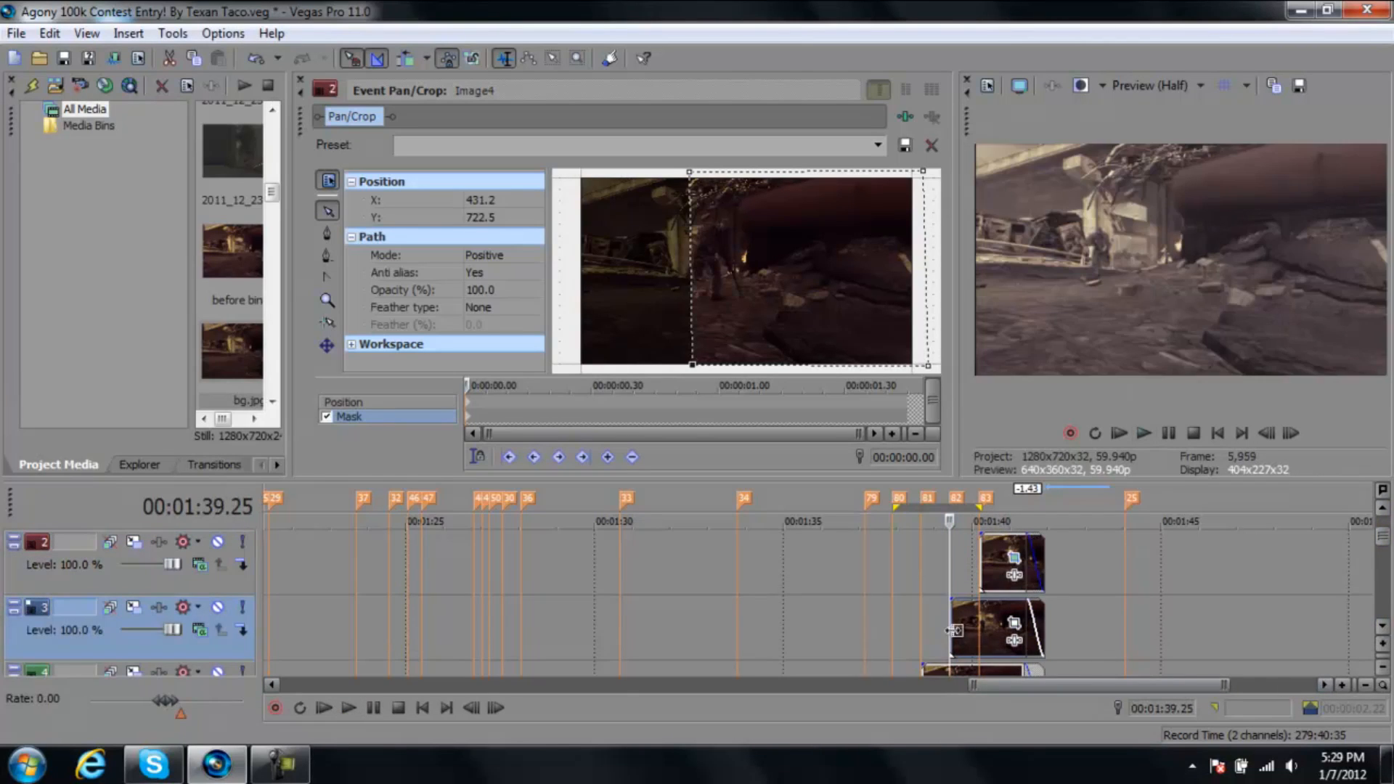
left_click(865, 592)
key("space")
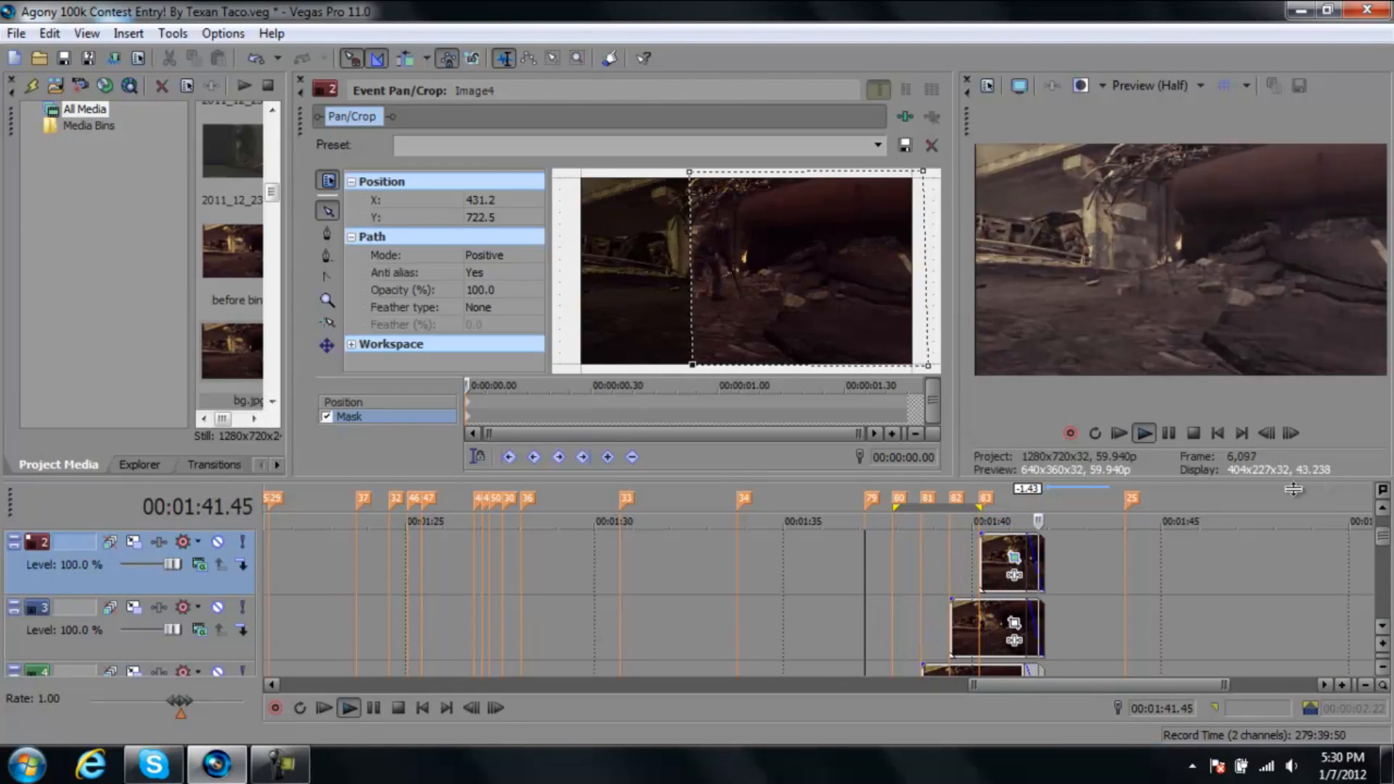
left_click(949, 629)
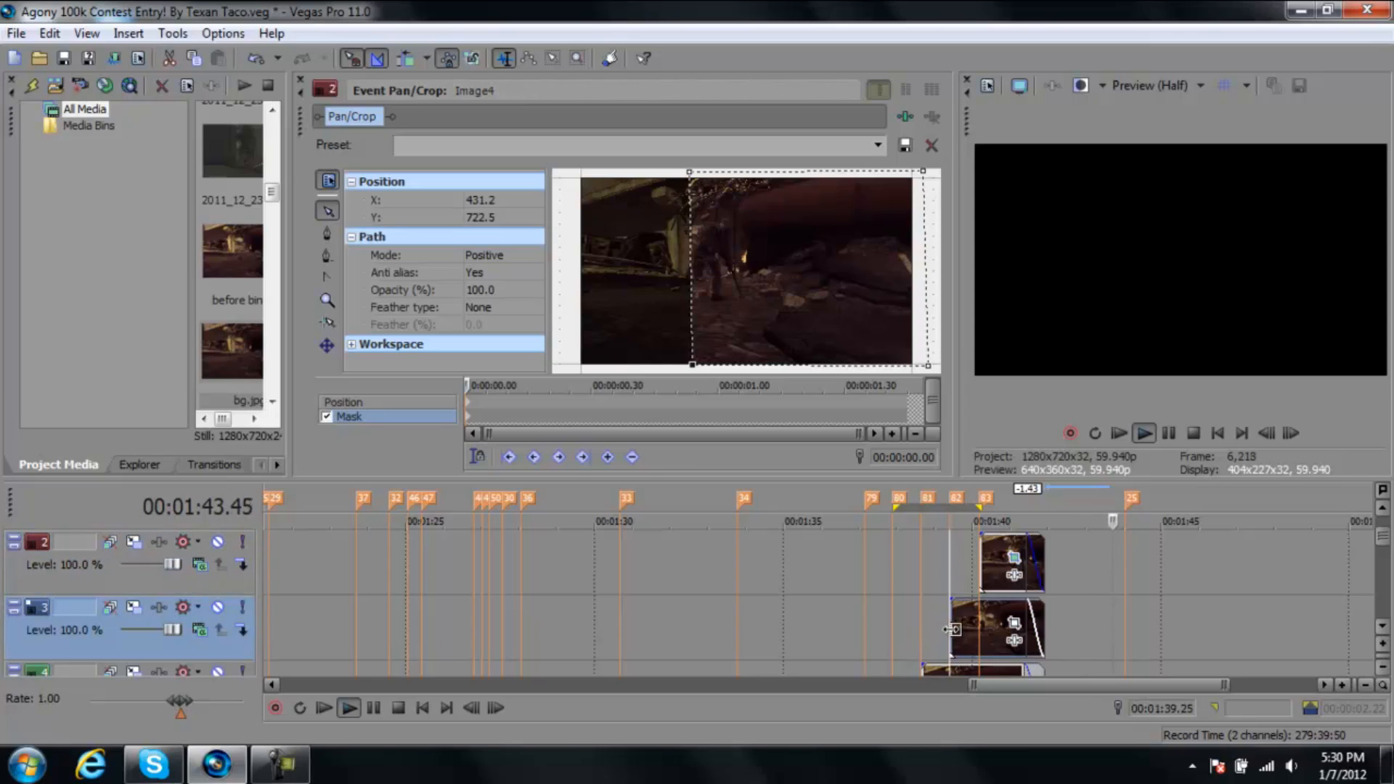
key("space")
left_click(863, 611)
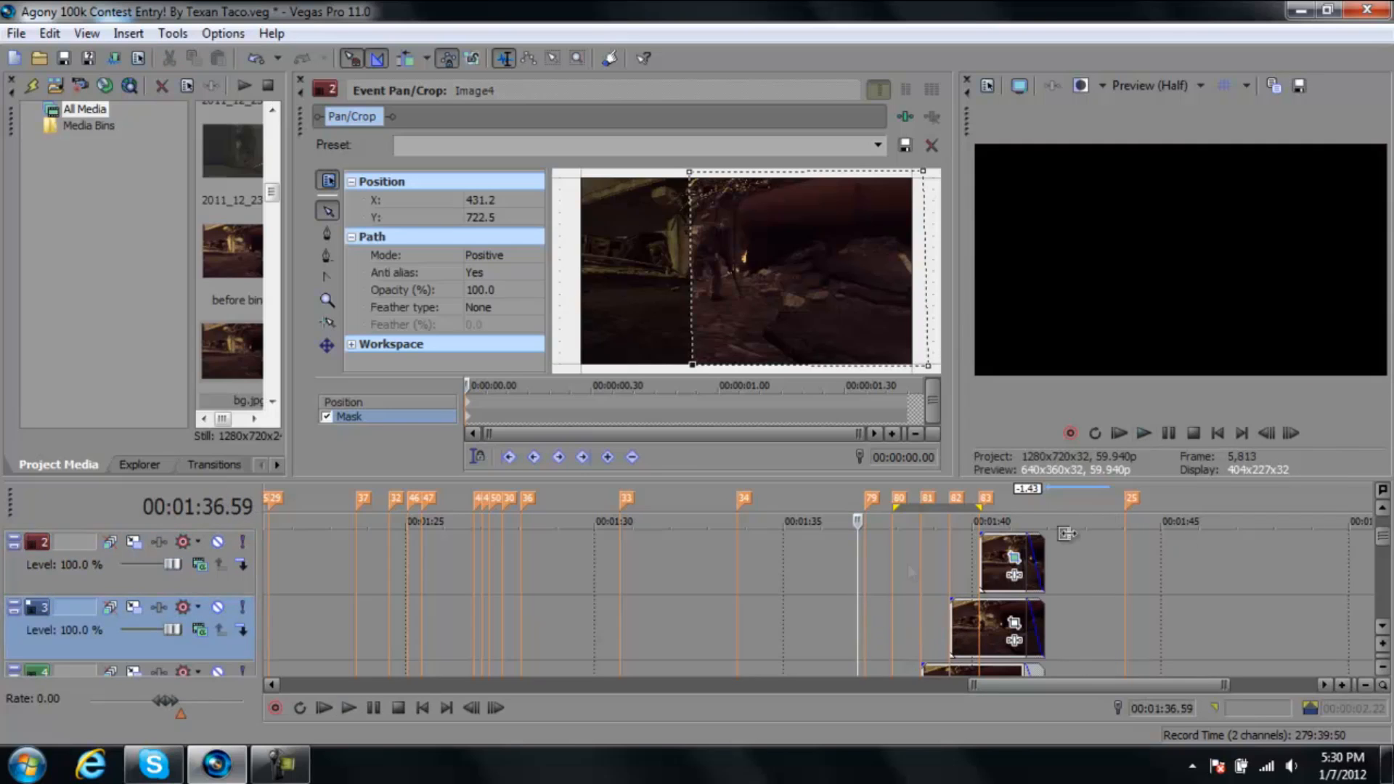
Play the sequence from 00:01:37.11 and inspect the preview frames at markers 80, 81, 82 and 83
scroll(874, 595, "up", 1)
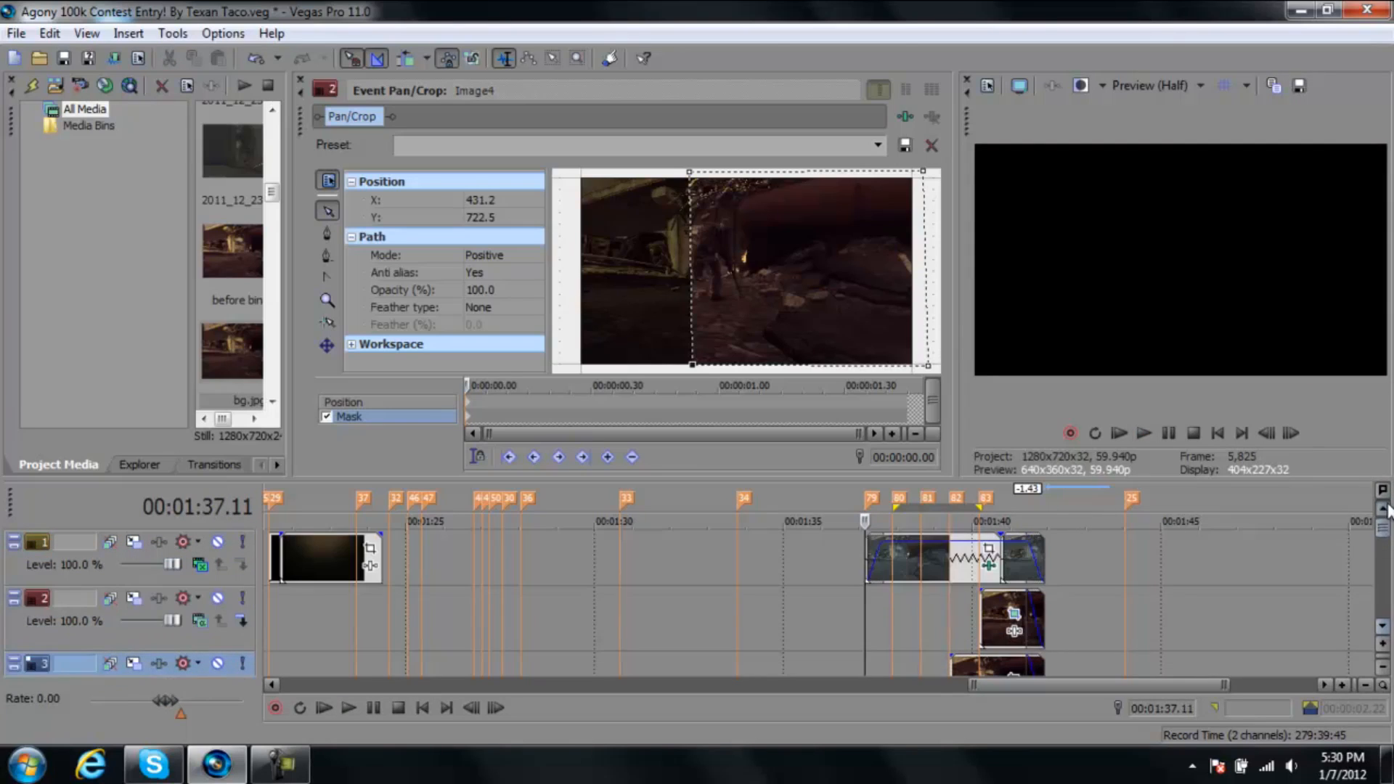
key("space")
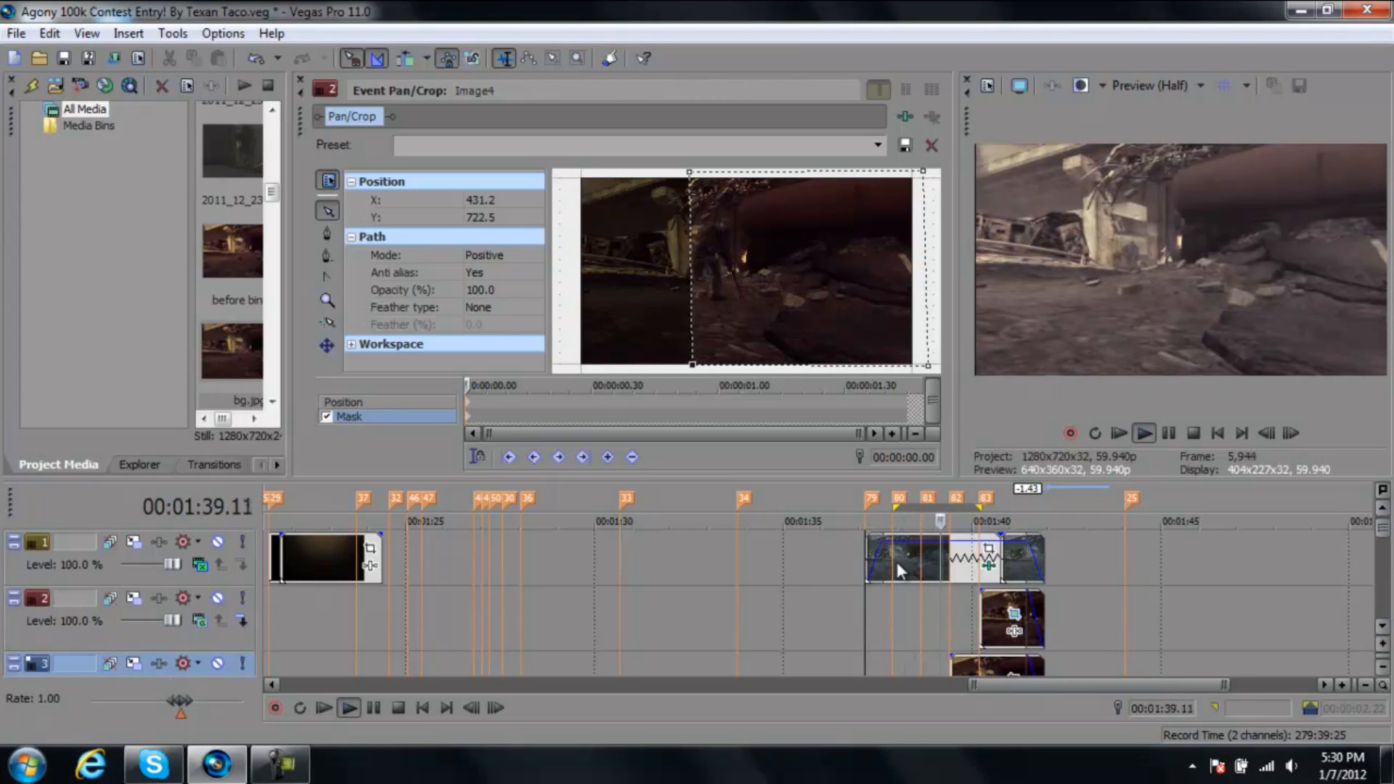
left_click(896, 562)
key("space")
left_click(922, 552)
left_click(948, 558)
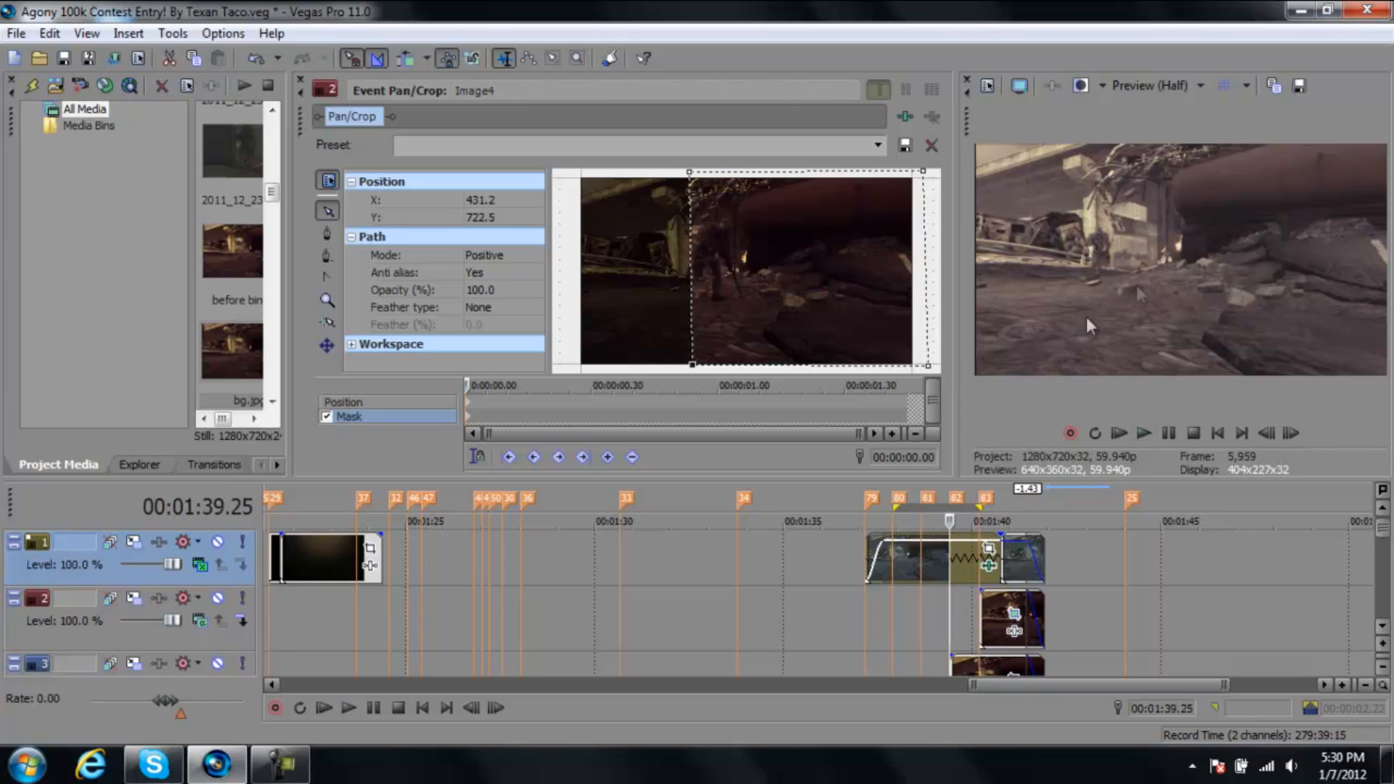
left_click(977, 555)
left_click(1149, 83)
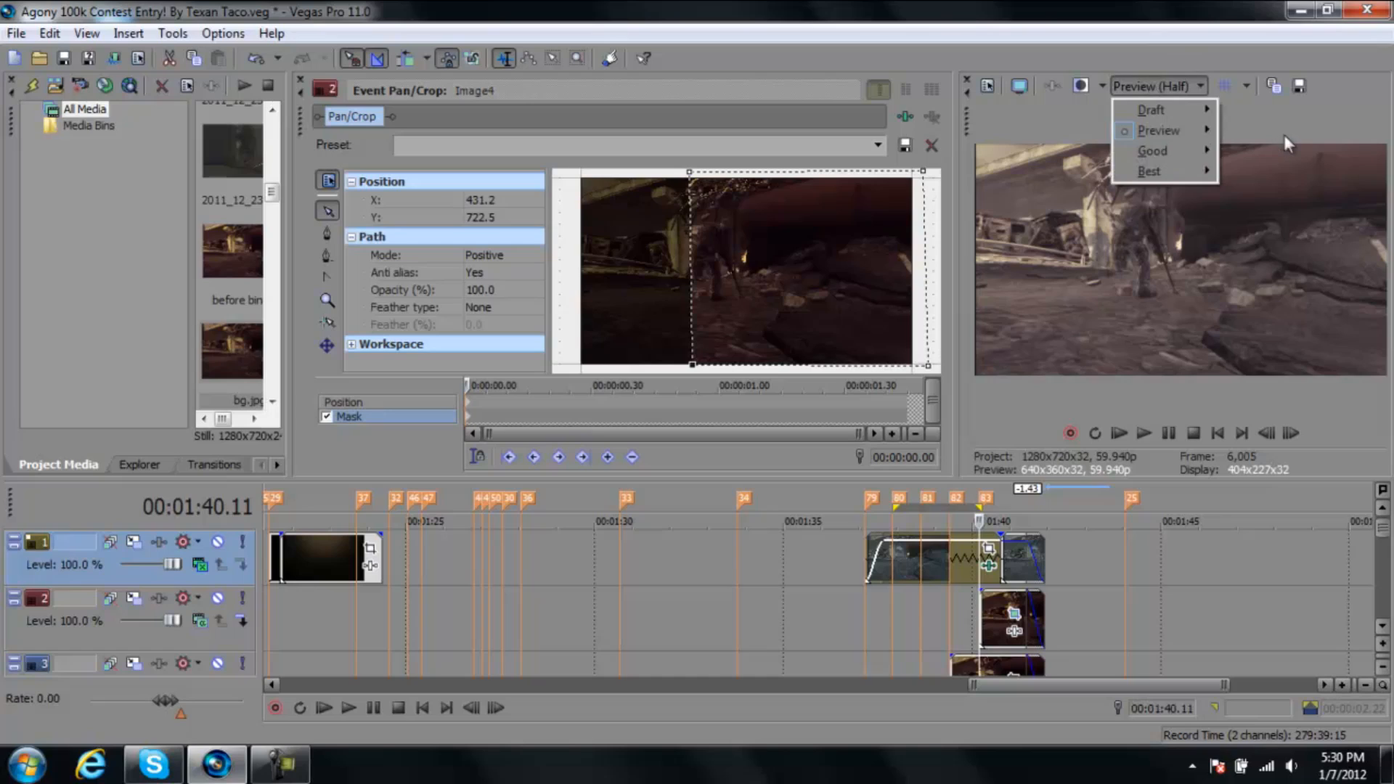
left_click(1302, 110)
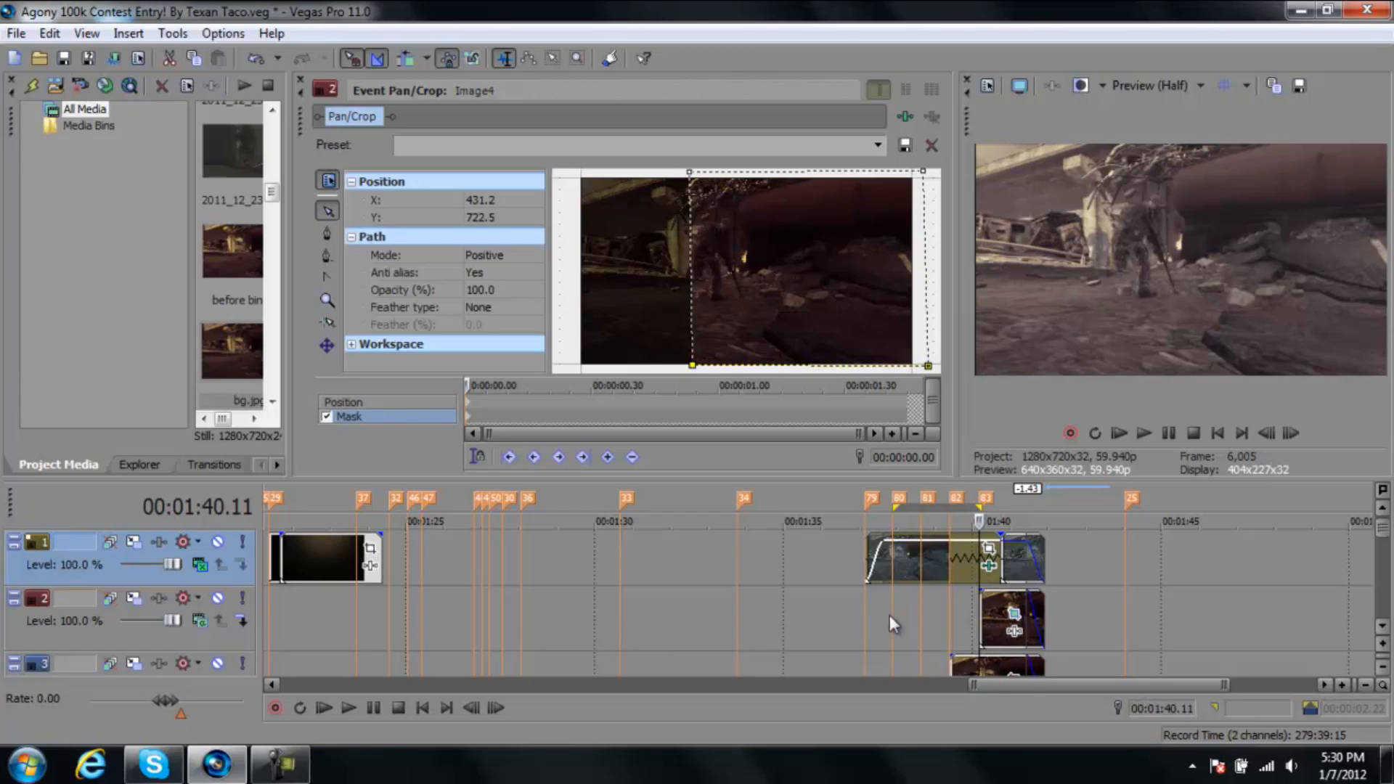
Play the sequence from marker 80 at 00:01:37.54 and look over the faded stills on tracks 2 to 4
left_click_drag(884, 626, 878, 624)
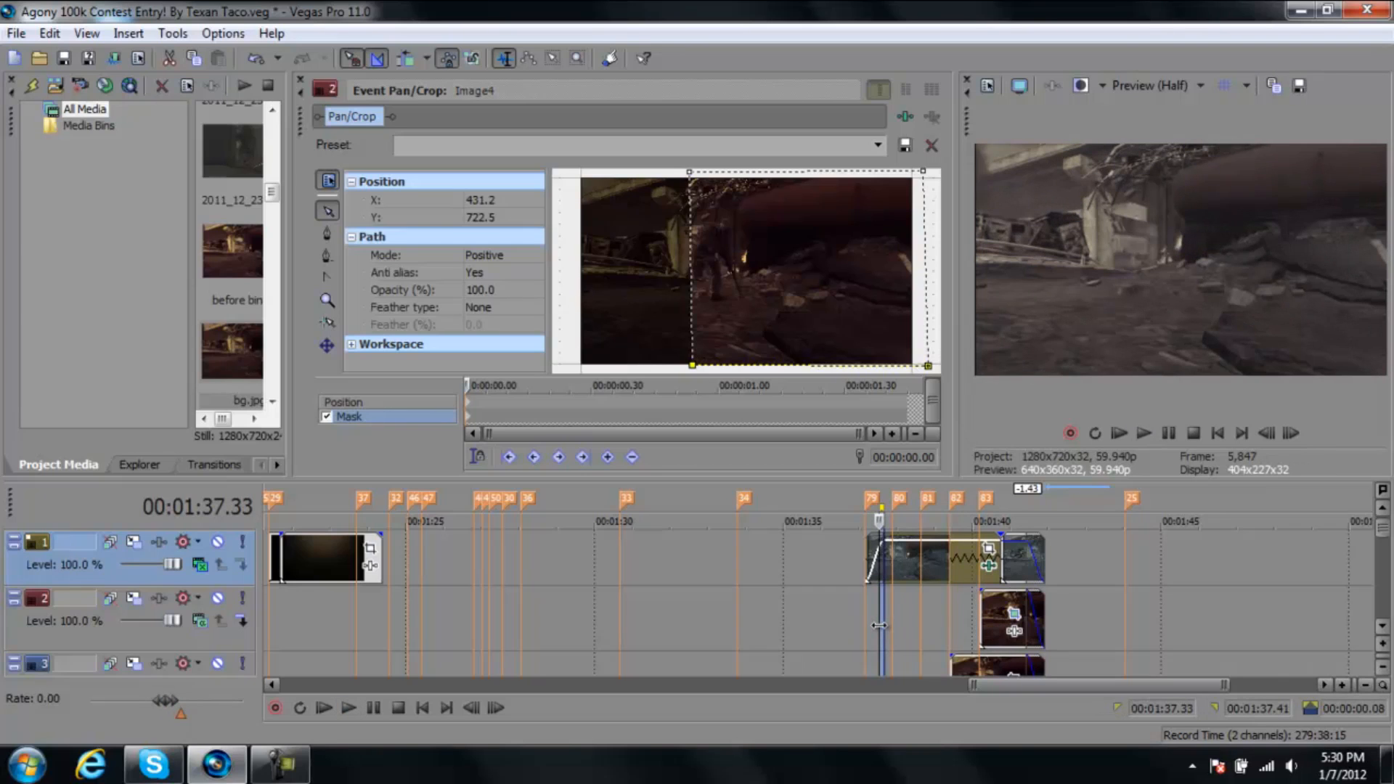
left_click(887, 643)
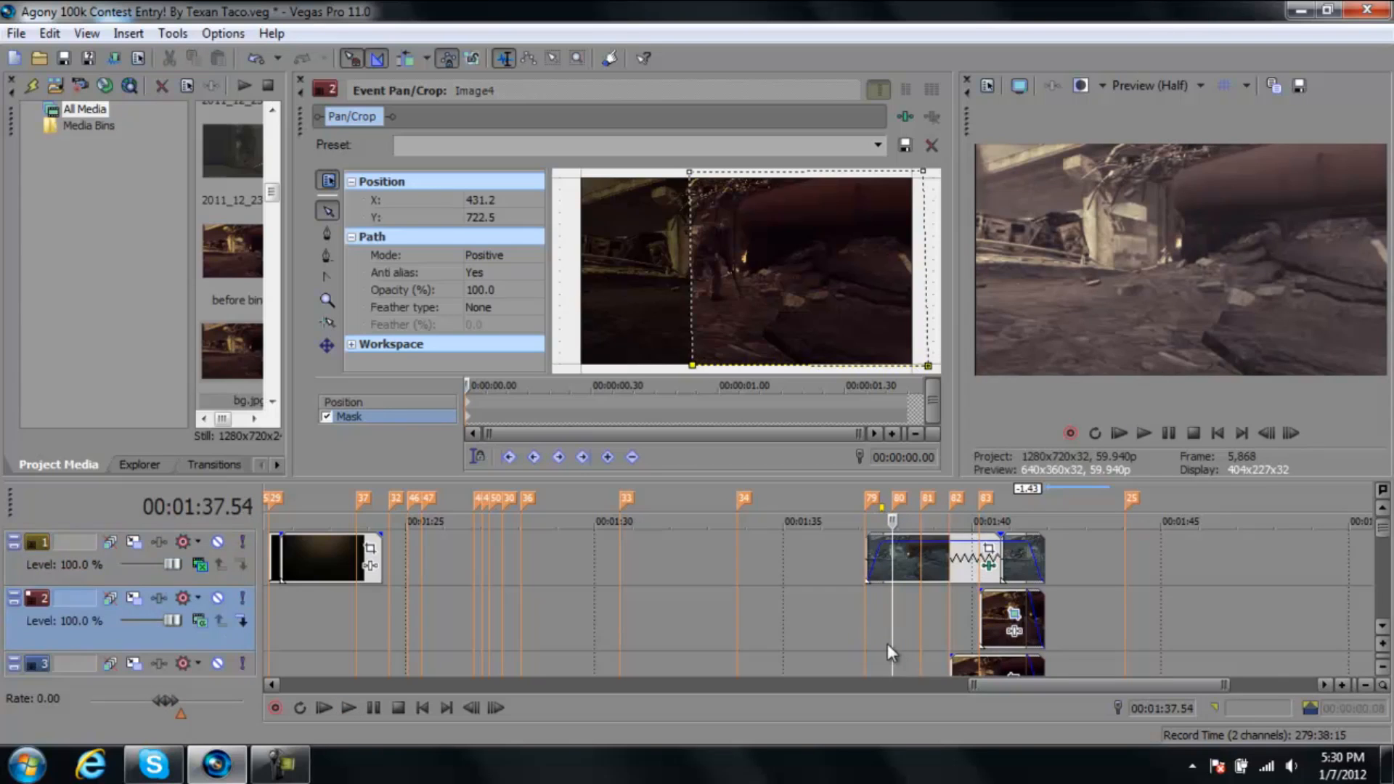
left_click(865, 642)
key("space")
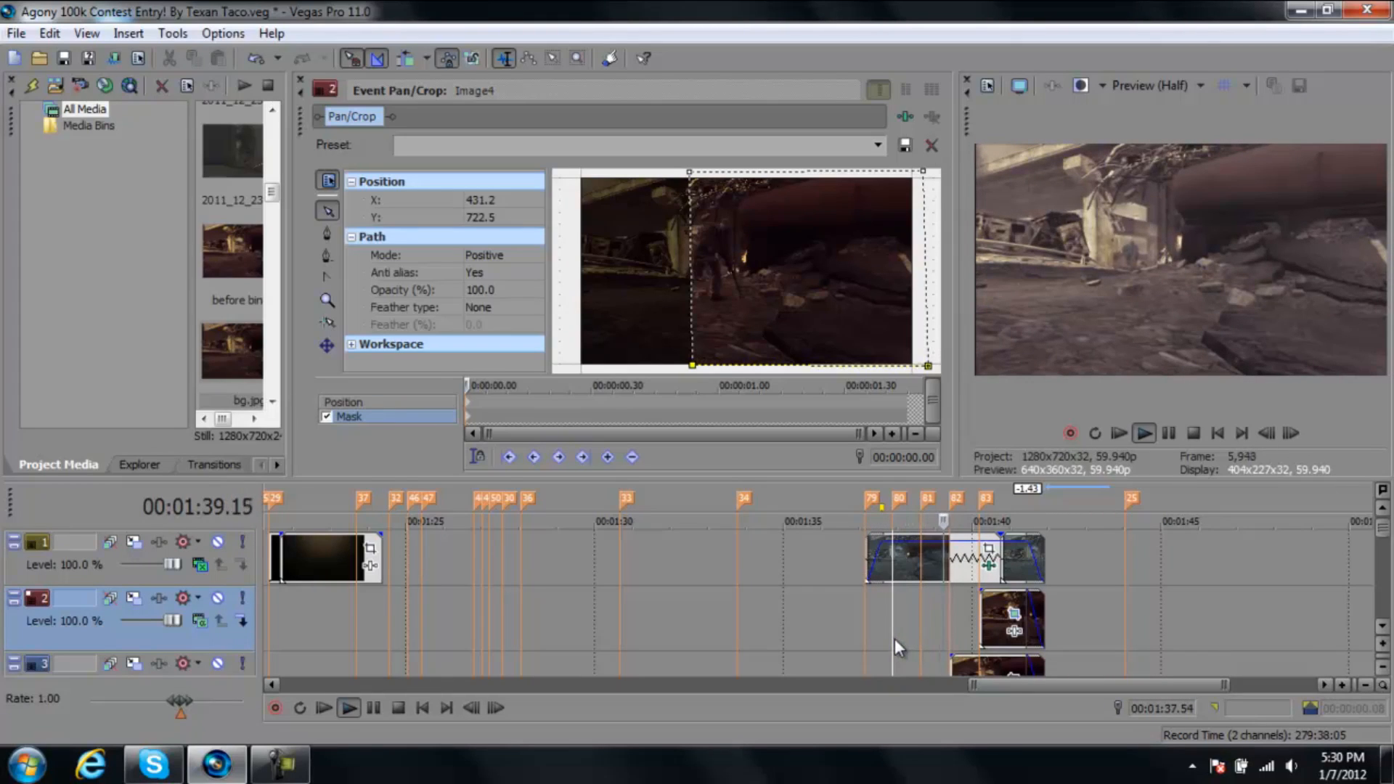
key("space")
scroll(1365, 625, "down", 1)
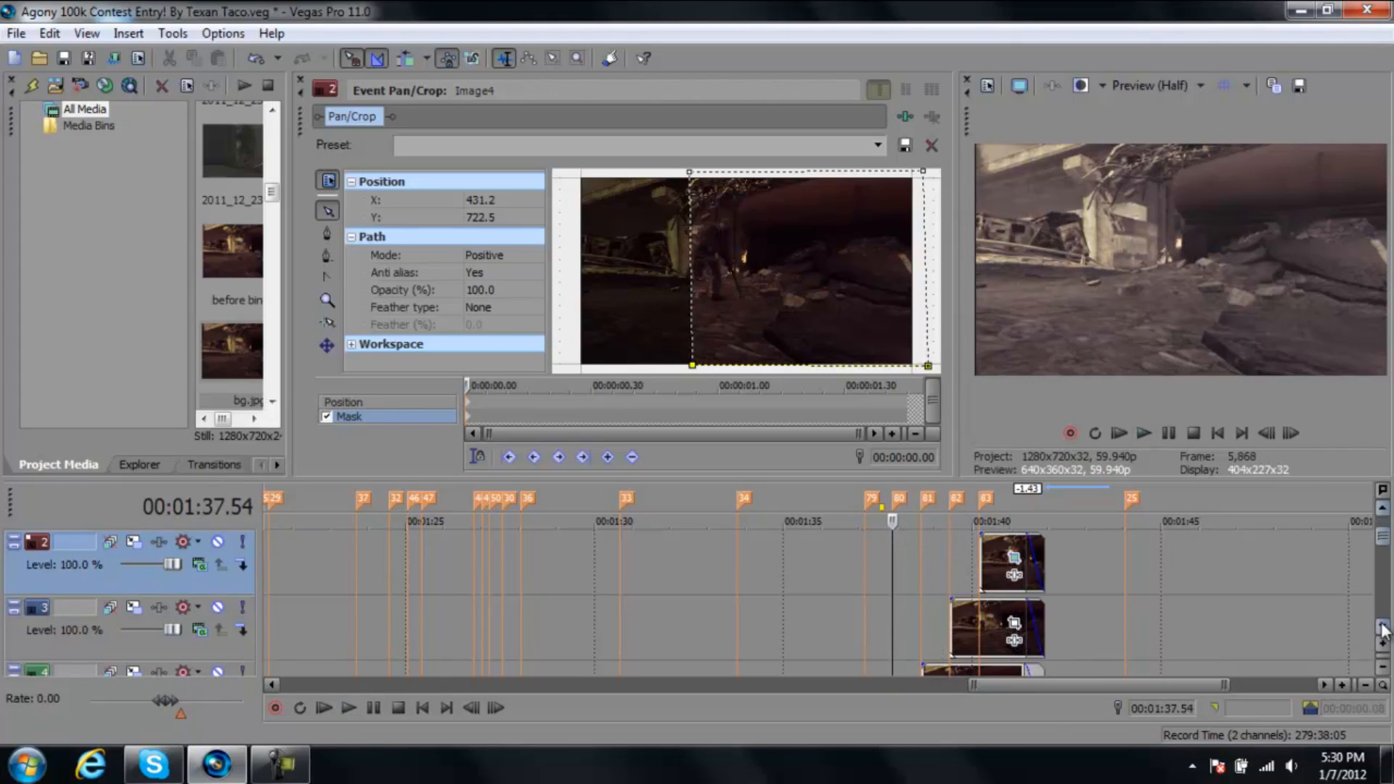
left_click(1381, 625)
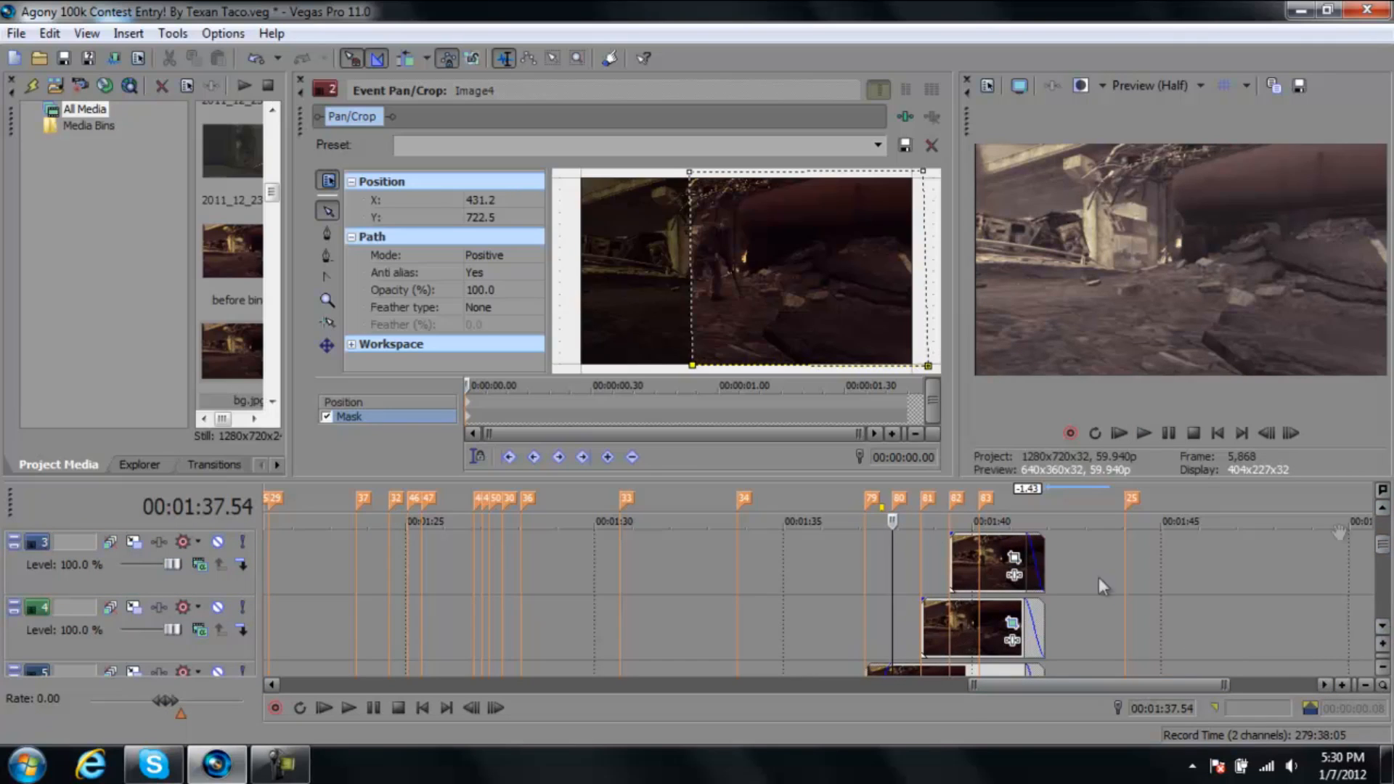
left_click(1381, 510)
left_click(1381, 511)
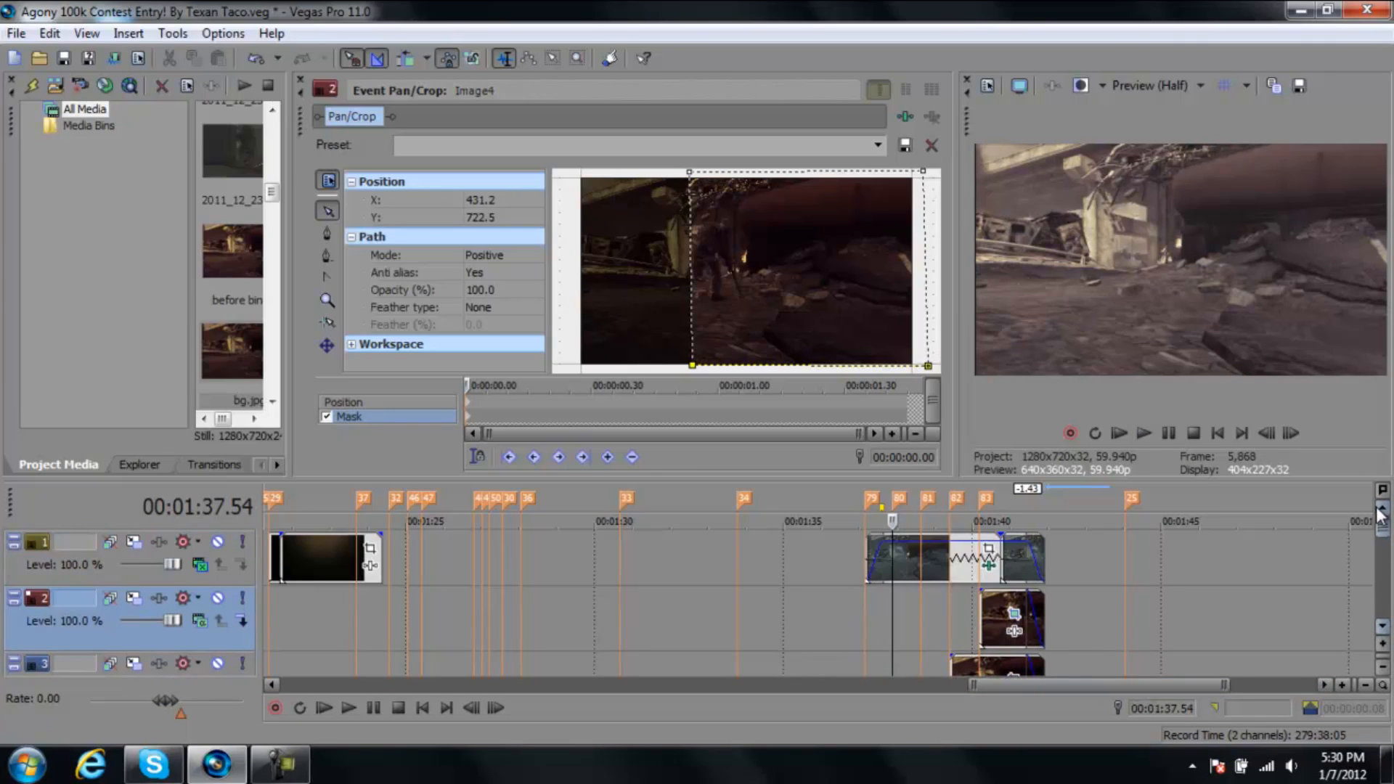
Replay the complete ghost effect from around marker 79 and return the playhead to 00:01:37.11
left_click(856, 598)
left_click(864, 599)
key("space")
key("space")
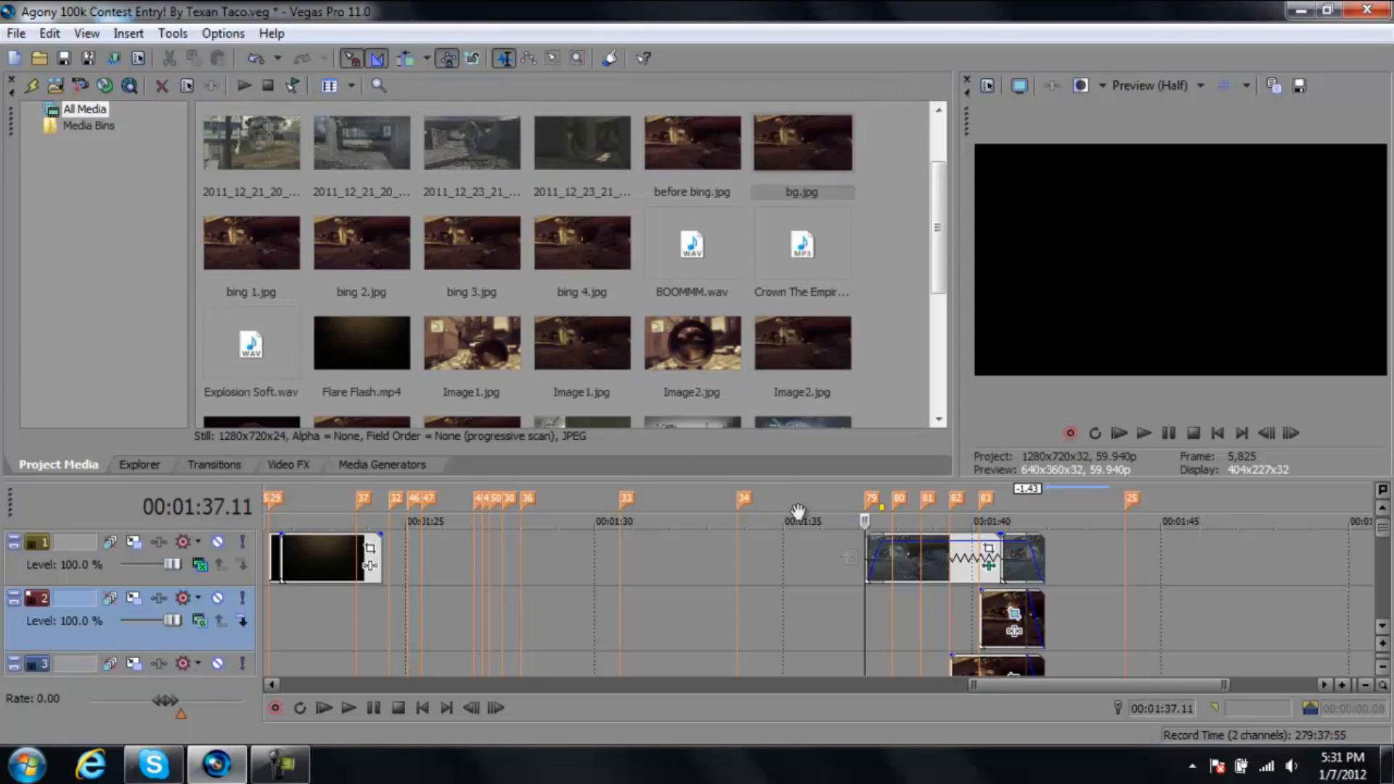
left_click(856, 588)
key("space")
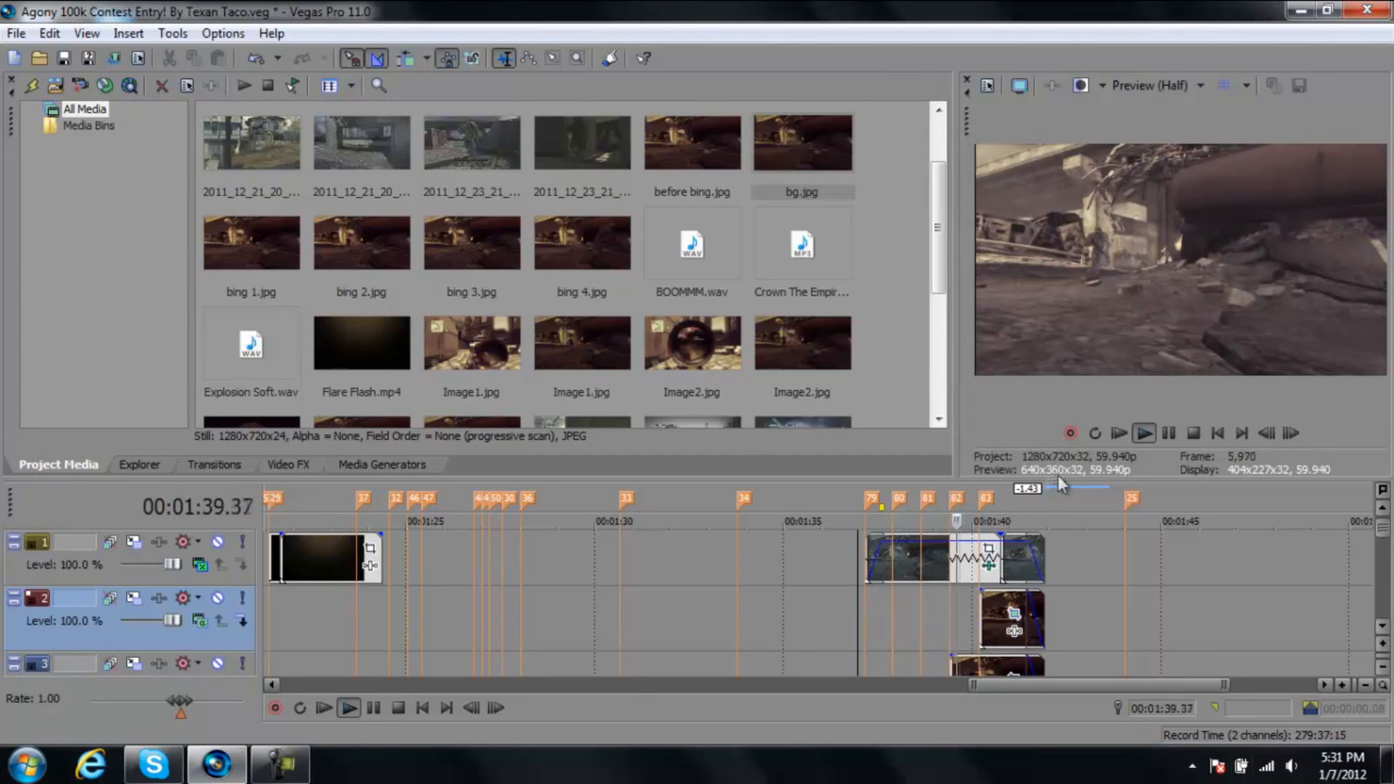
key("space")
left_click(865, 631)
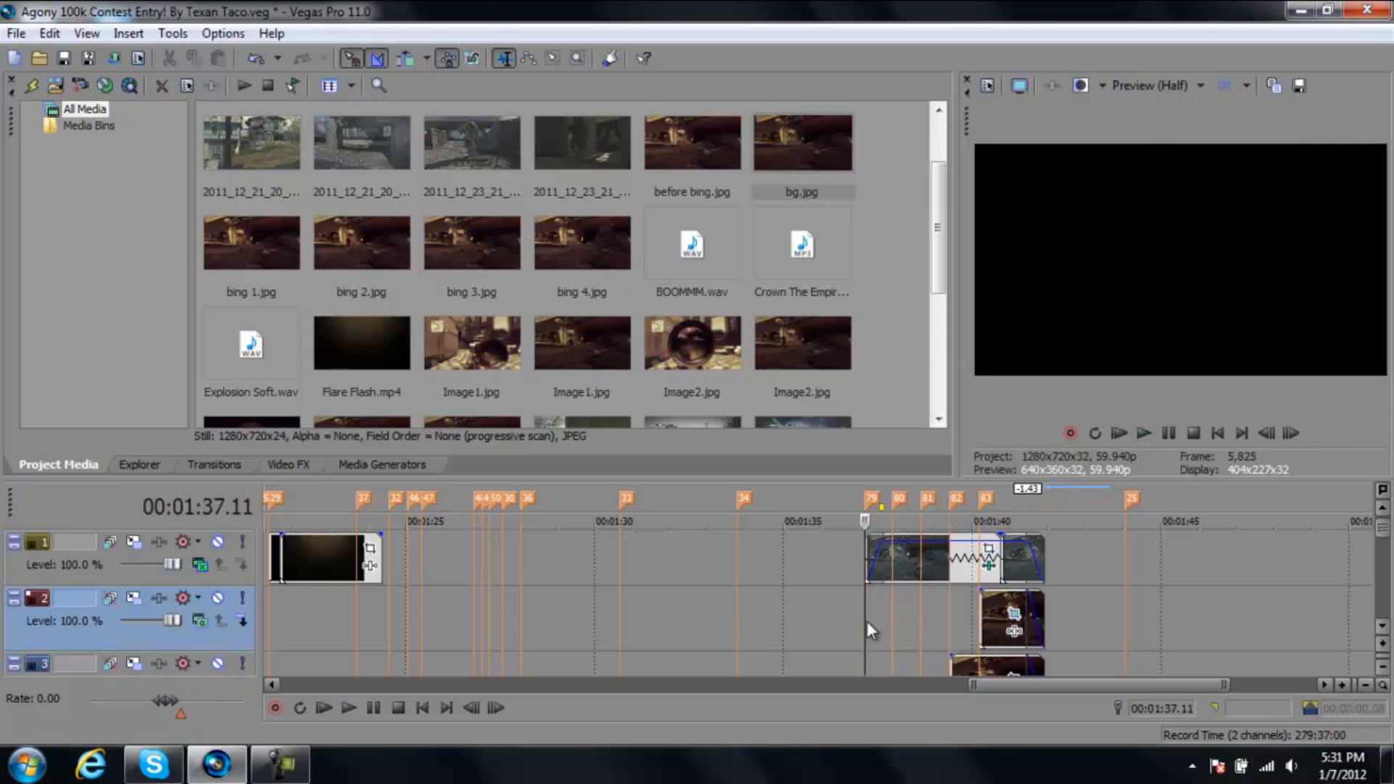